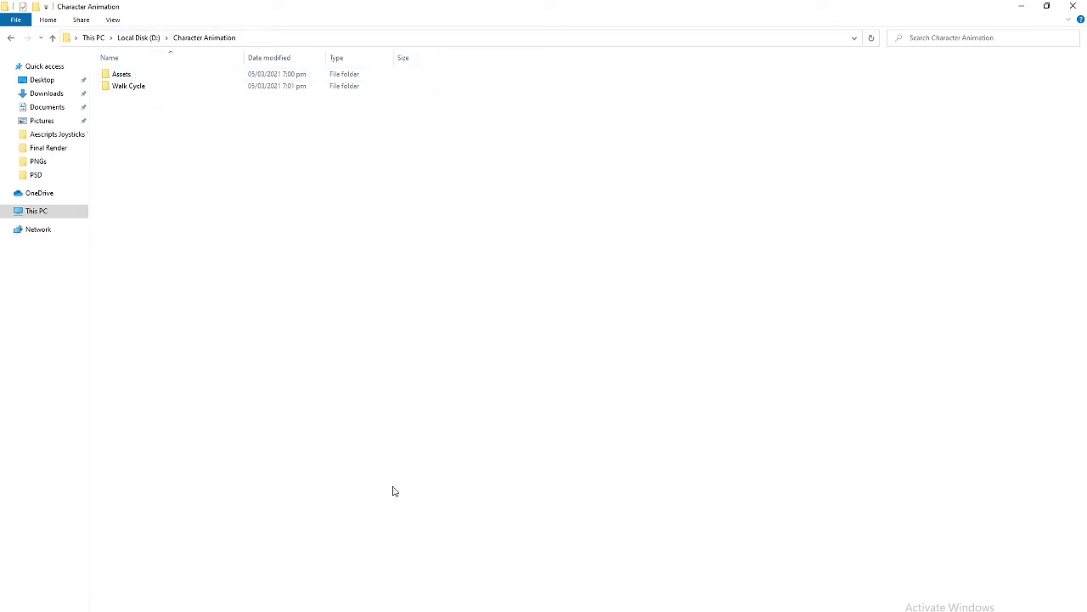
# Step: Switch from File Explorer to the open Illustrator window showing the 2203104.ai character sheet
pyautogui.hotkey('alt', 'Tab')
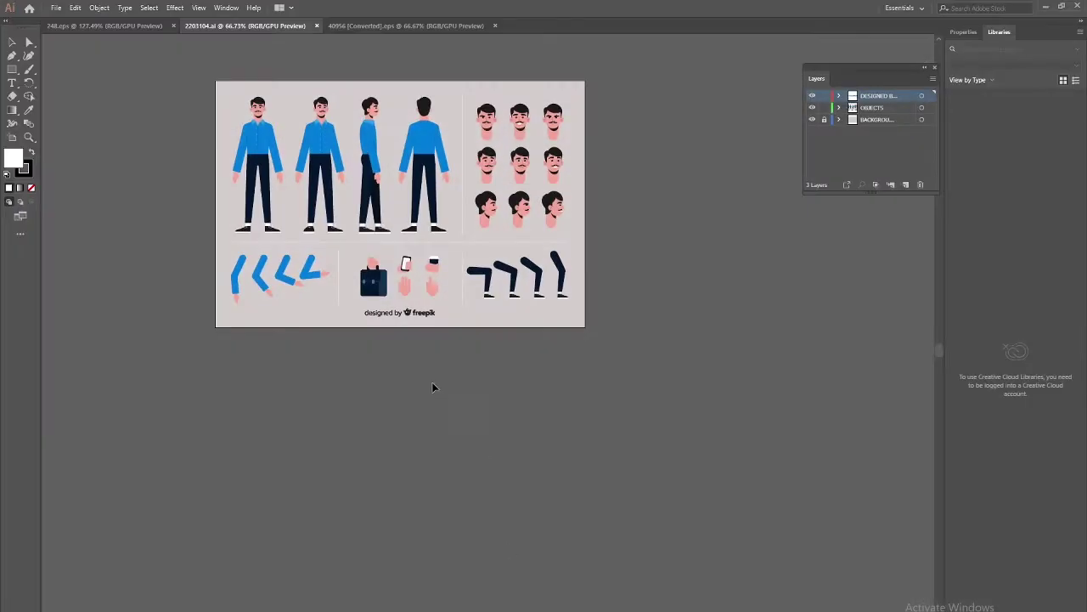
# Step: Review the 248.eps businessman sheet at 150%, then zoom into the chef figures on 40956 [Converted].eps
pyautogui.keyDown('alt'); pyautogui.scroll(2, 383, 368); pyautogui.keyUp('alt')
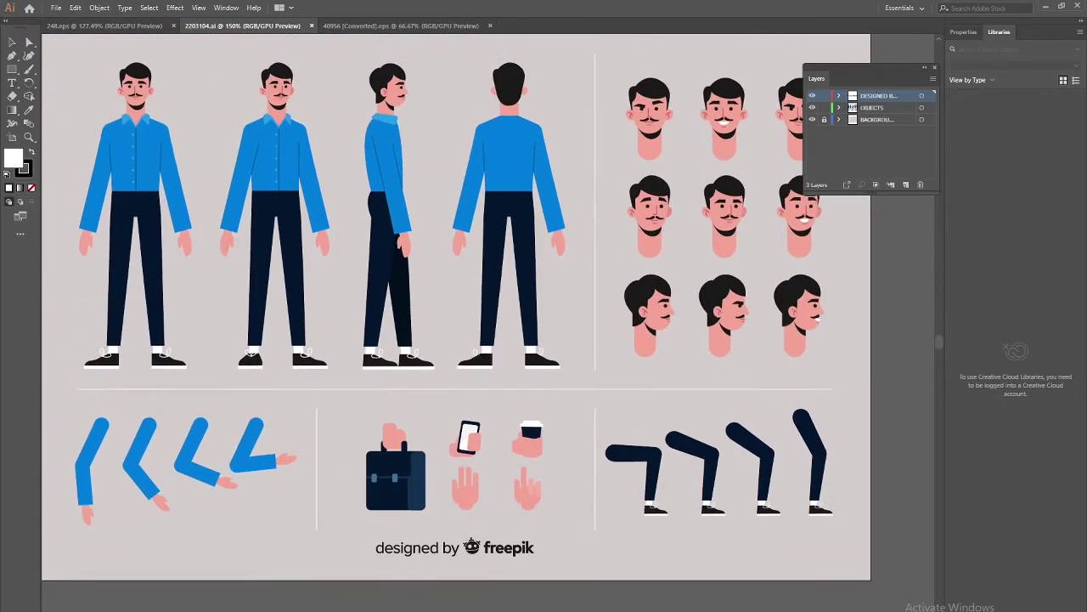
pyautogui.click(136, 25)
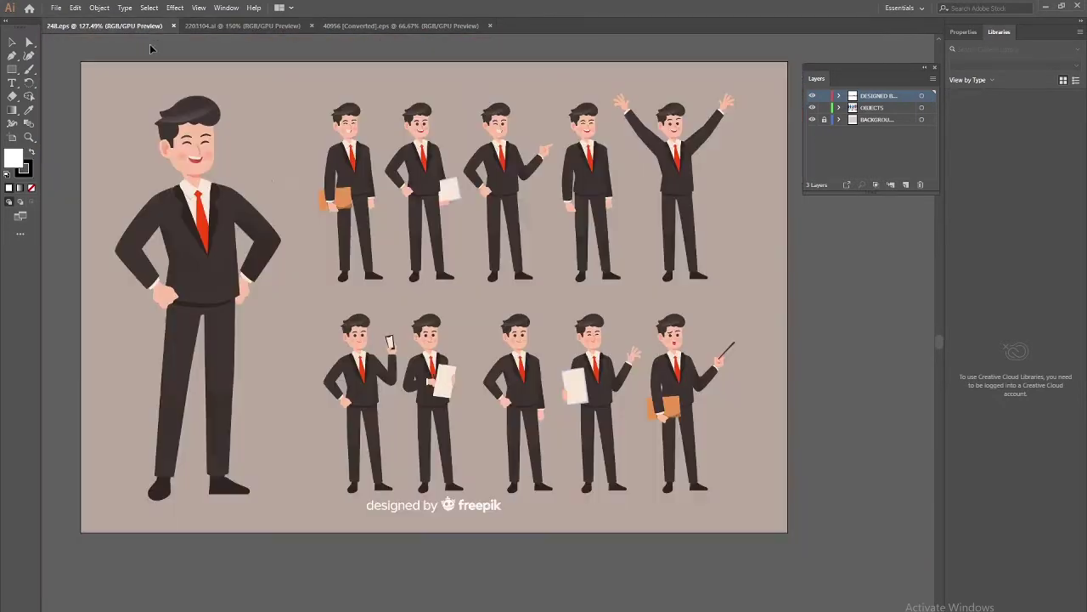
pyautogui.hotkey('ctrl', '=')
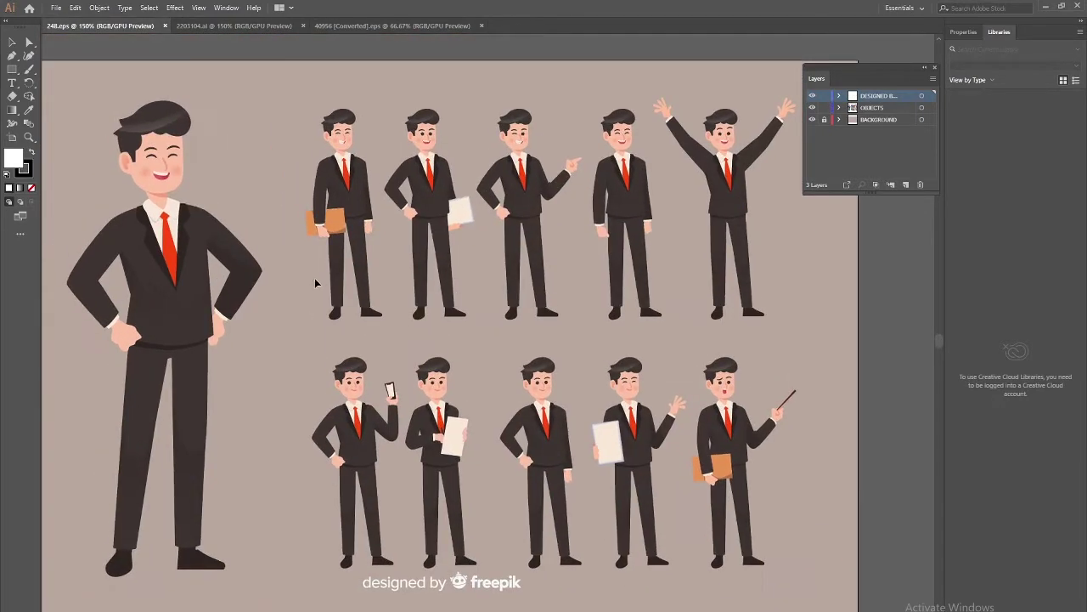
pyautogui.click(340, 27)
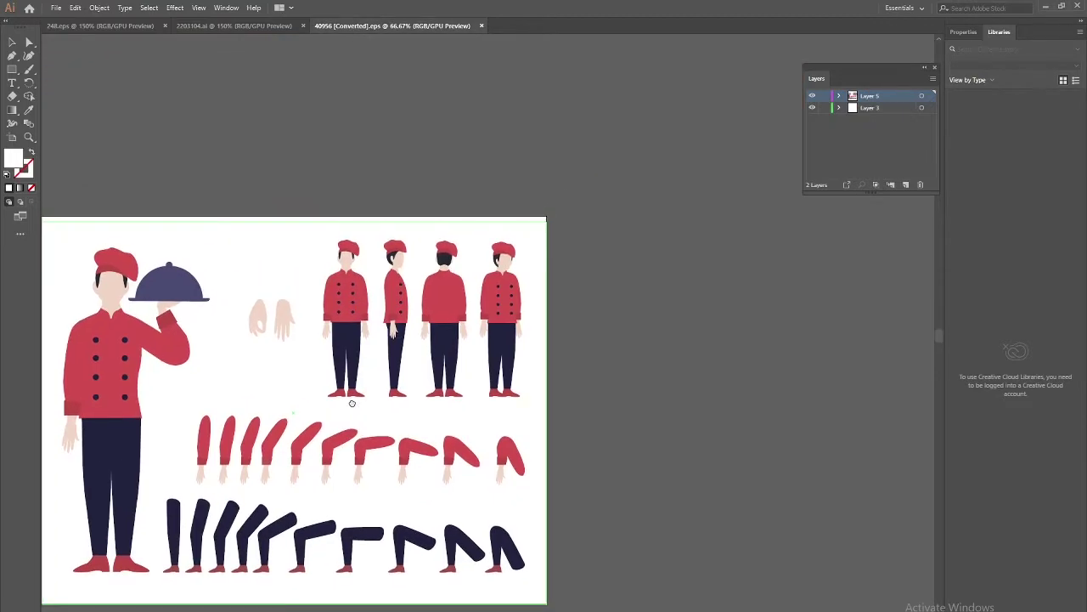
pyautogui.moveTo(352, 403); pyautogui.dragTo(501, 333)
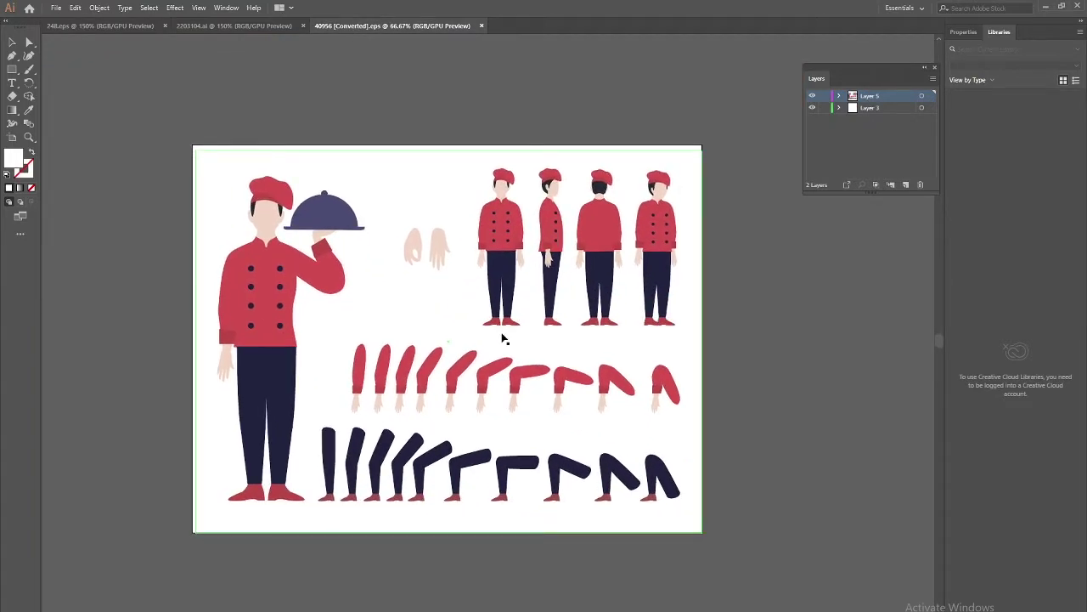
pyautogui.scroll(2, 503, 339)
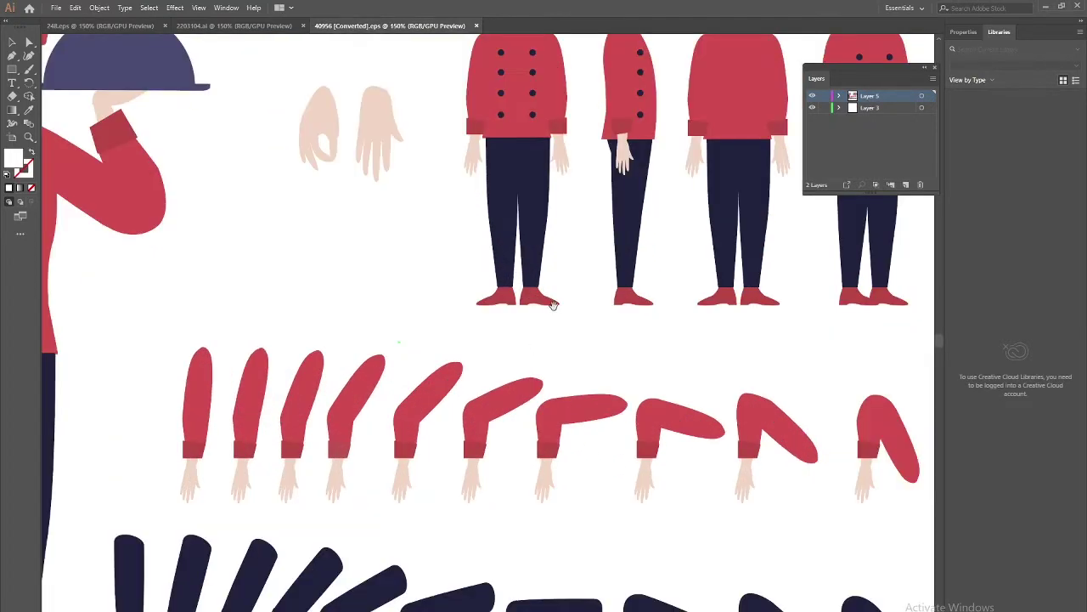
pyautogui.moveTo(551, 304); pyautogui.dragTo(335, 478)
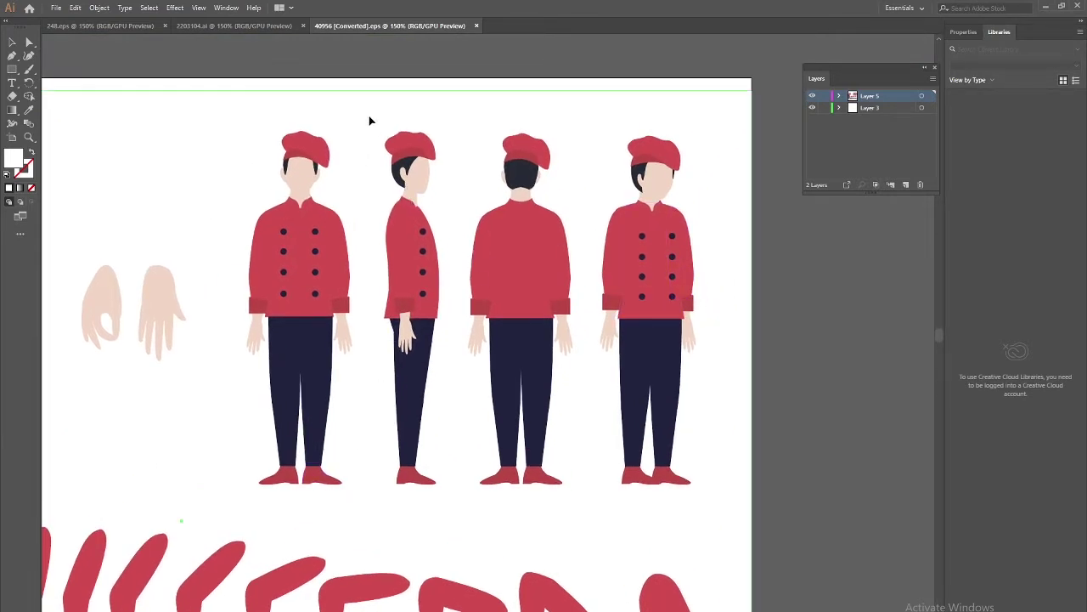
# Step: Select the entire side-view chef figure at 100% zoom, undoing an accidental background move
pyautogui.moveTo(369, 119); pyautogui.dragTo(394, 233)
pyautogui.hotkey('ctrl', 'z')
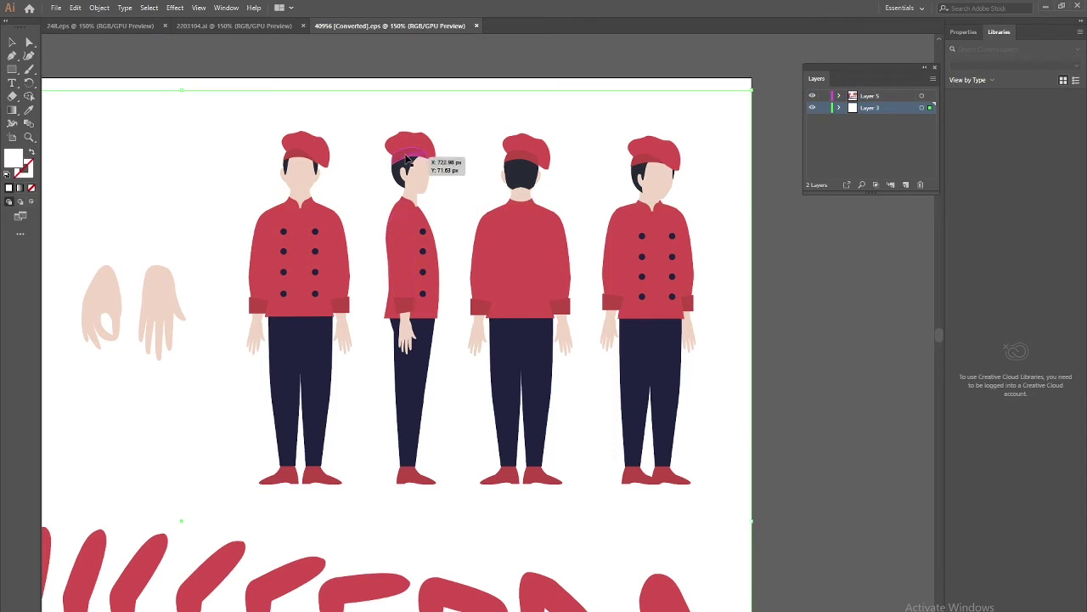
pyautogui.click(411, 153)
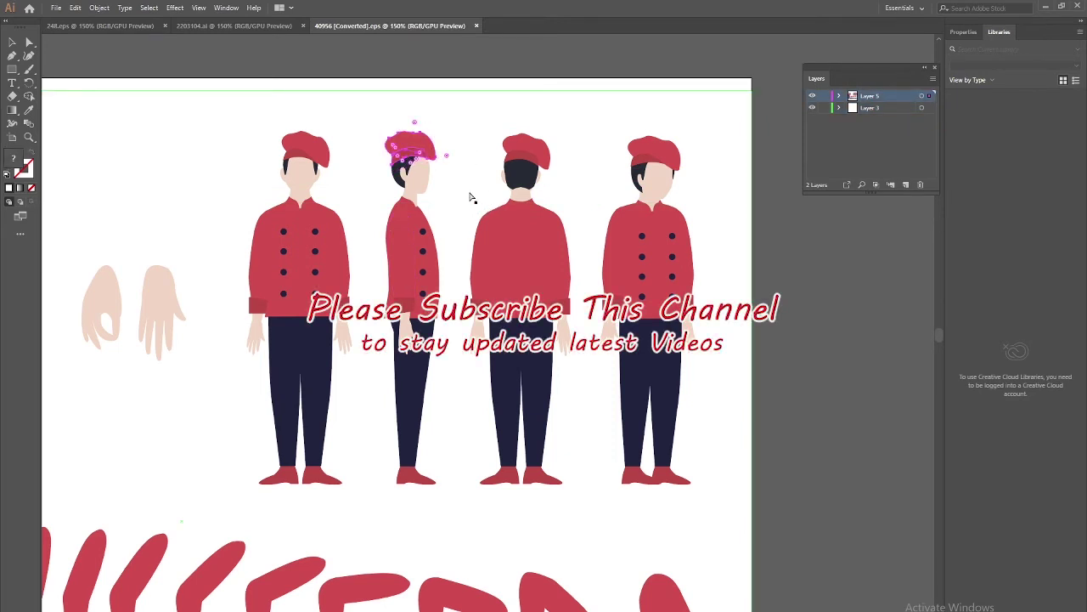
pyautogui.hotkey('ctrl', '-')
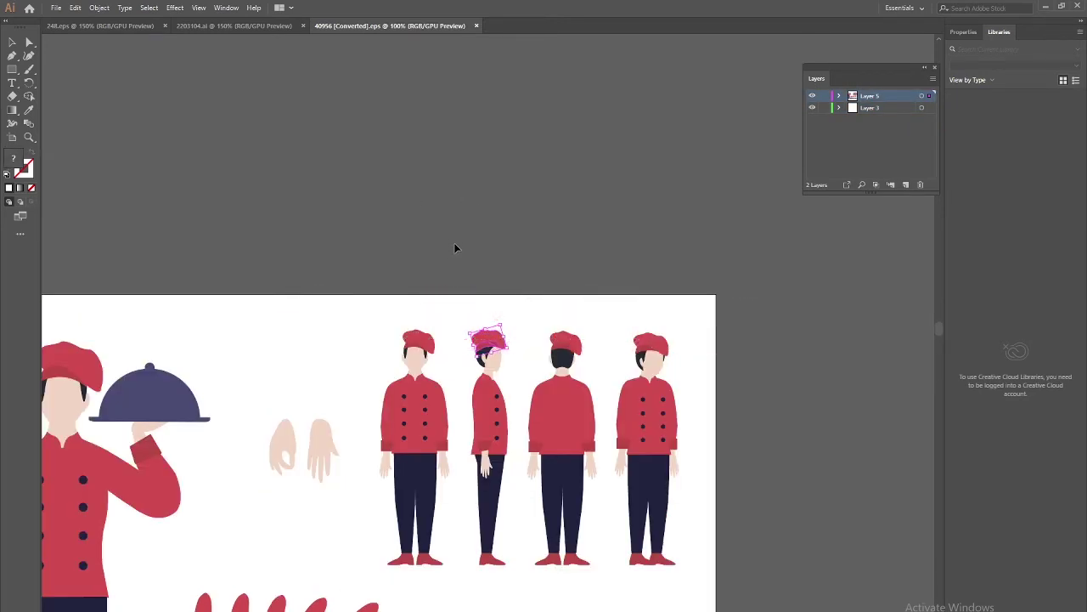
pyautogui.moveTo(452, 241); pyautogui.dragTo(508, 568)
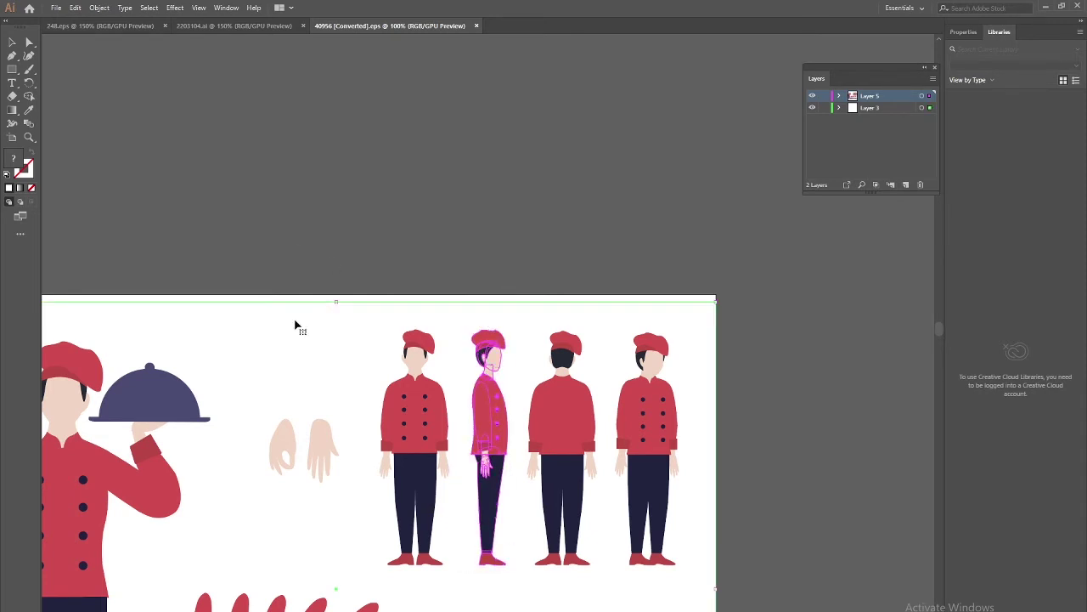
# Step: Create a new 1280 × 720 px document named 'Character Side Pose'
pyautogui.hotkey('ctrl', 'n')
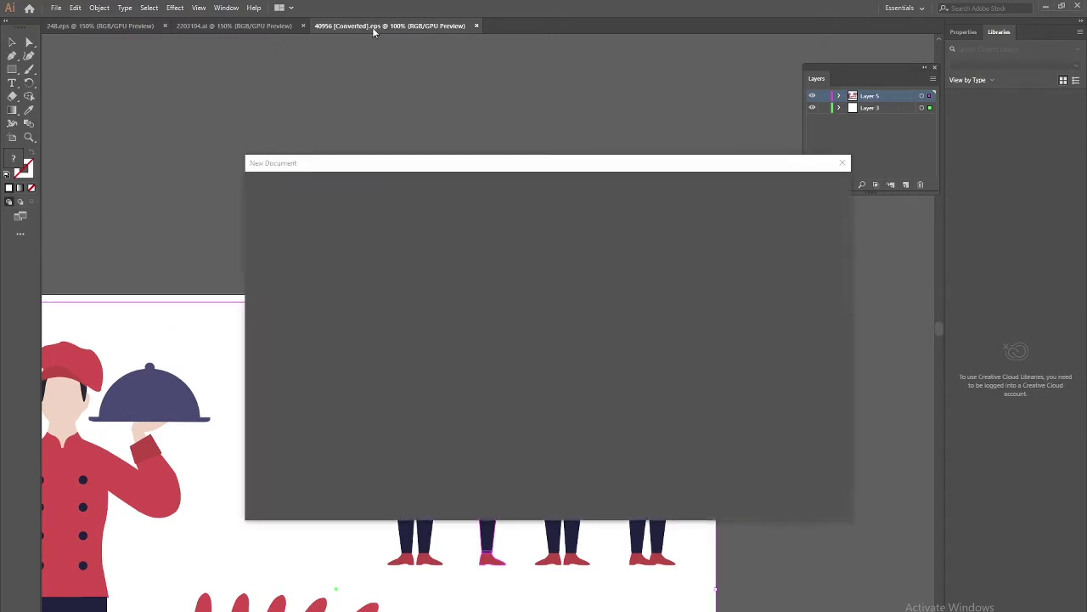
pyautogui.doubleClick(753, 232)
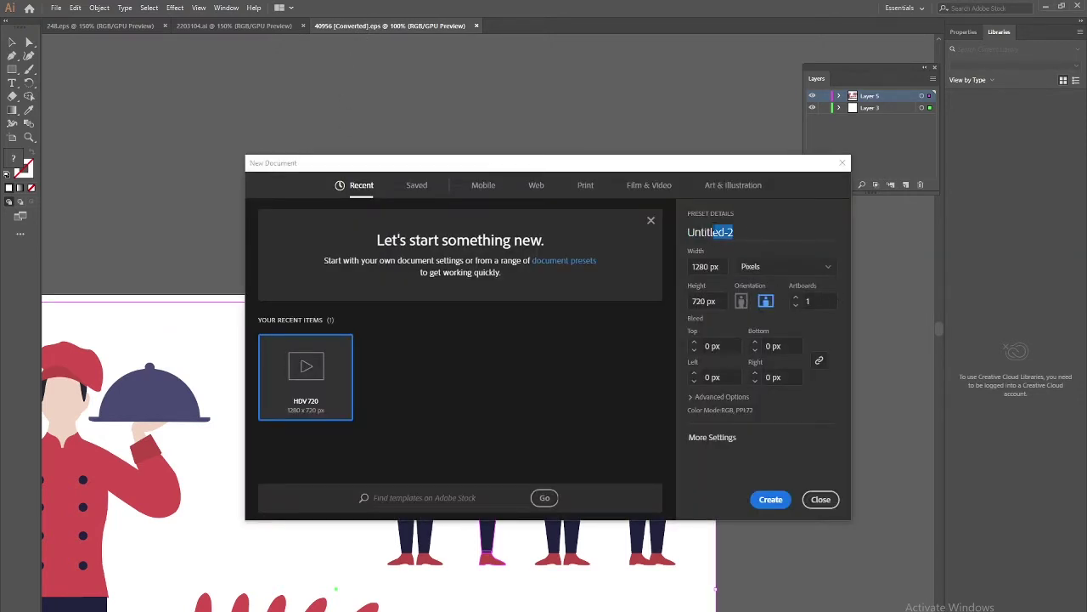
pyautogui.write('Cha')
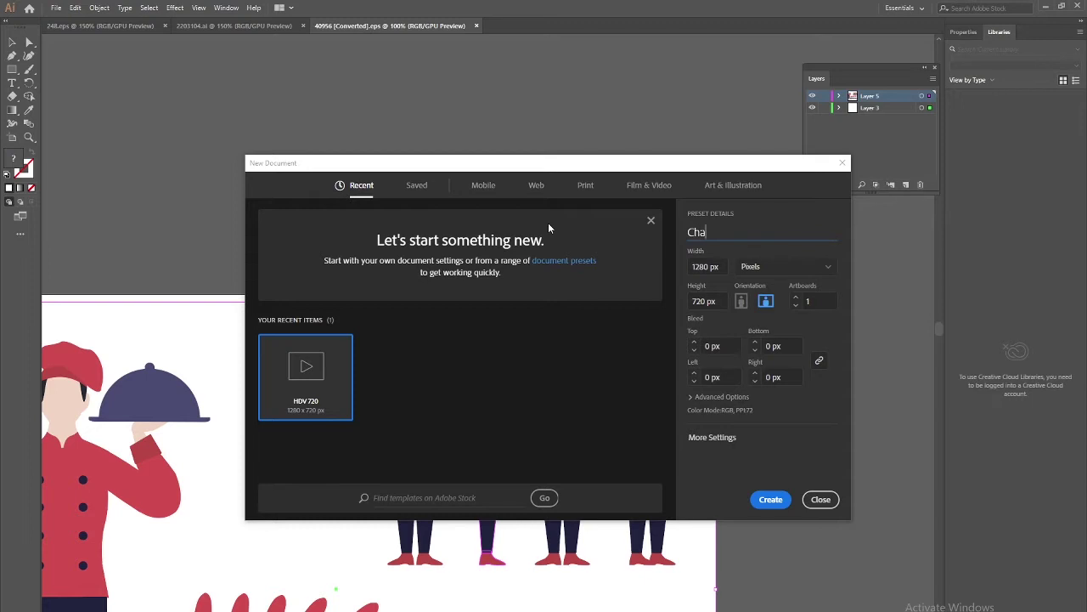
pyautogui.write('racter Side')
pyautogui.write(' Pose')
pyautogui.click(769, 500)
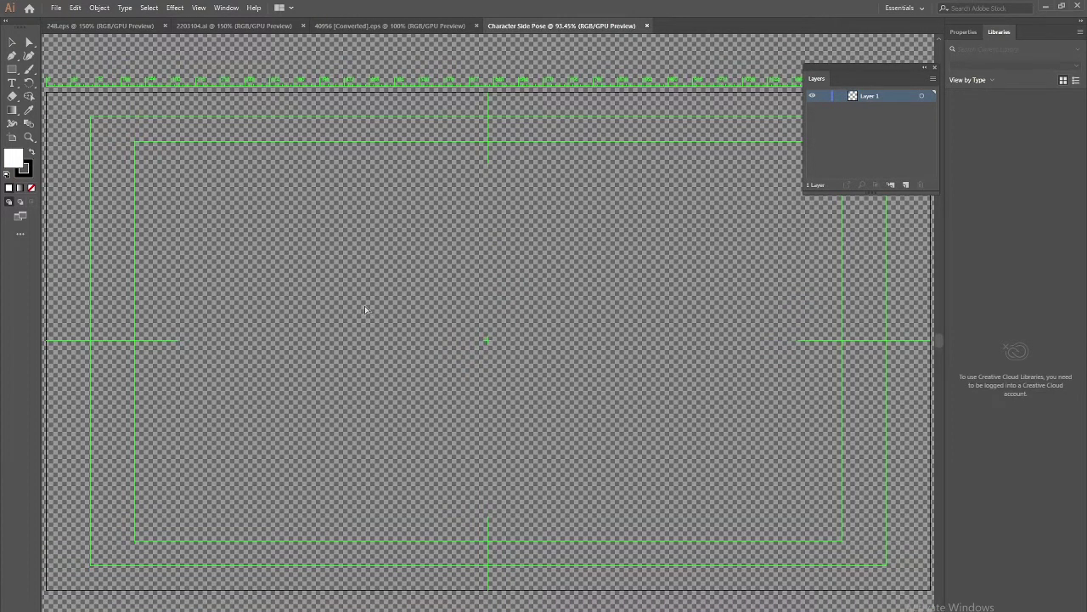
# Step: Paste the chef into the new document and delete its white background rectangle
pyautogui.hotkey('ctrl', 'v')
pyautogui.click(791, 370)
pyautogui.click(468, 437)
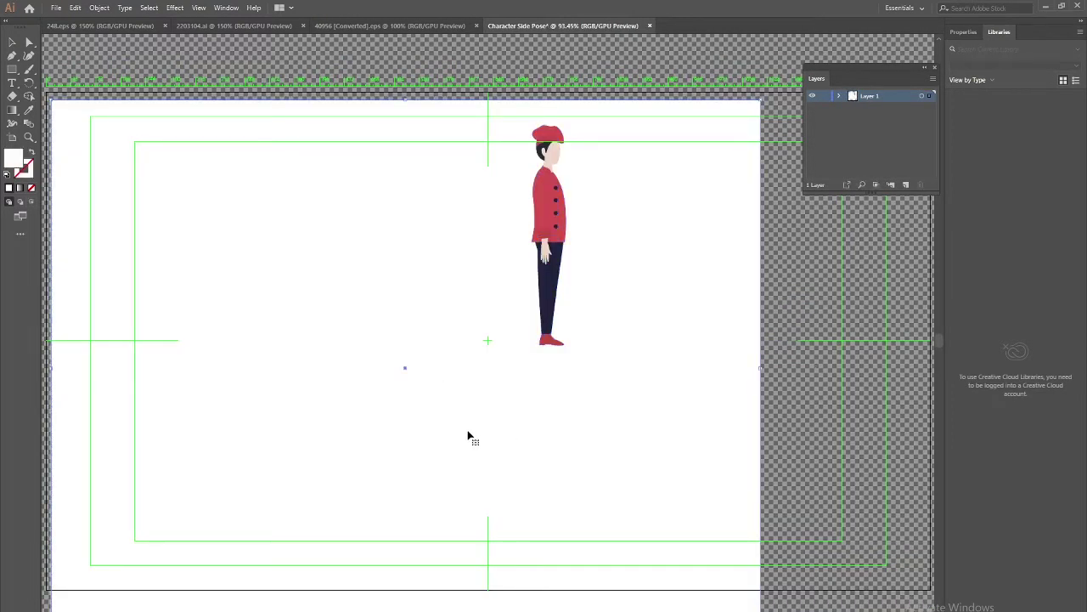
pyautogui.press('Delete')
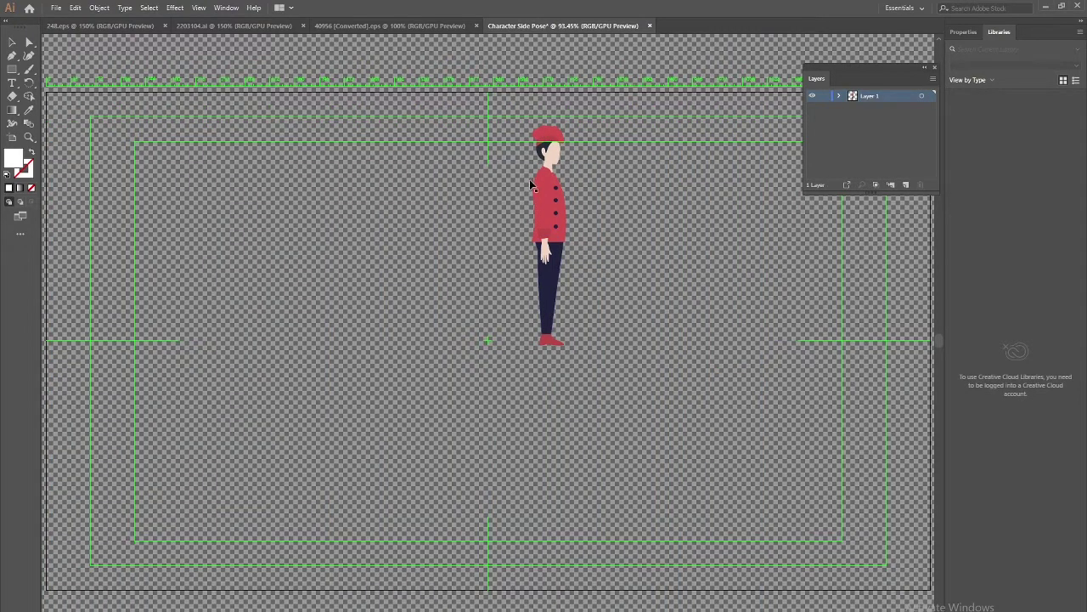
# Step: Scale the chef up to nearly full artboard height and nudge it left
pyautogui.click(538, 347)
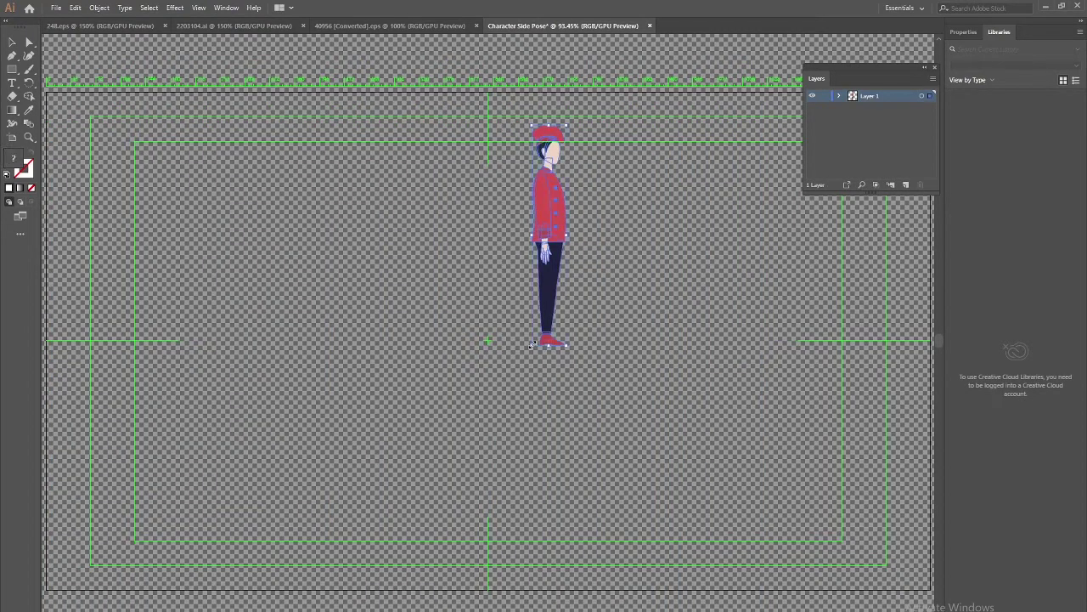
pyautogui.moveTo(535, 345); pyautogui.dragTo(361, 547)
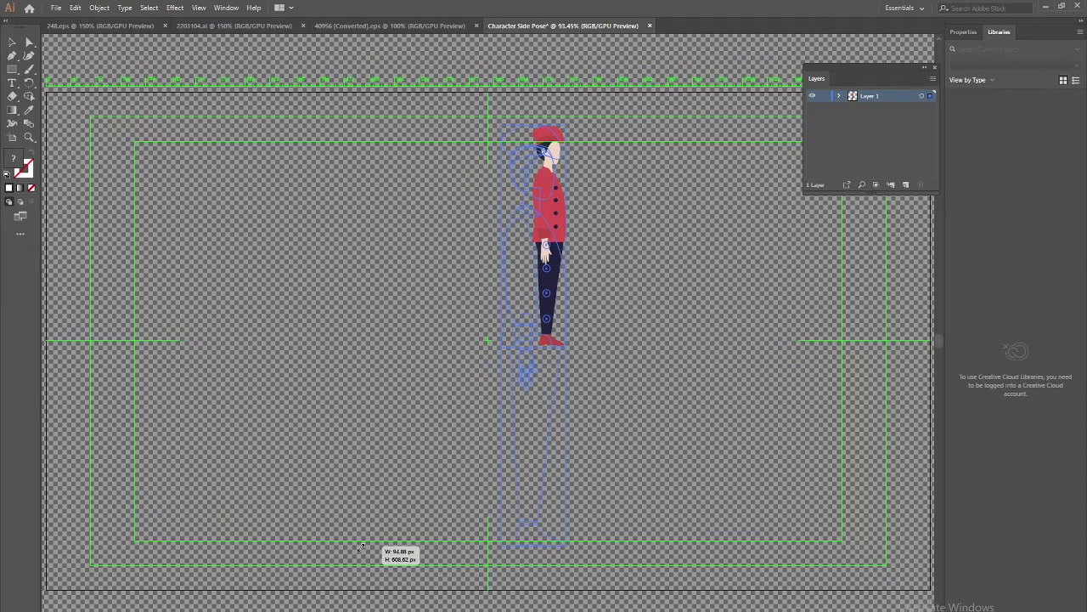
pyautogui.moveTo(360, 547); pyautogui.dragTo(355, 556)
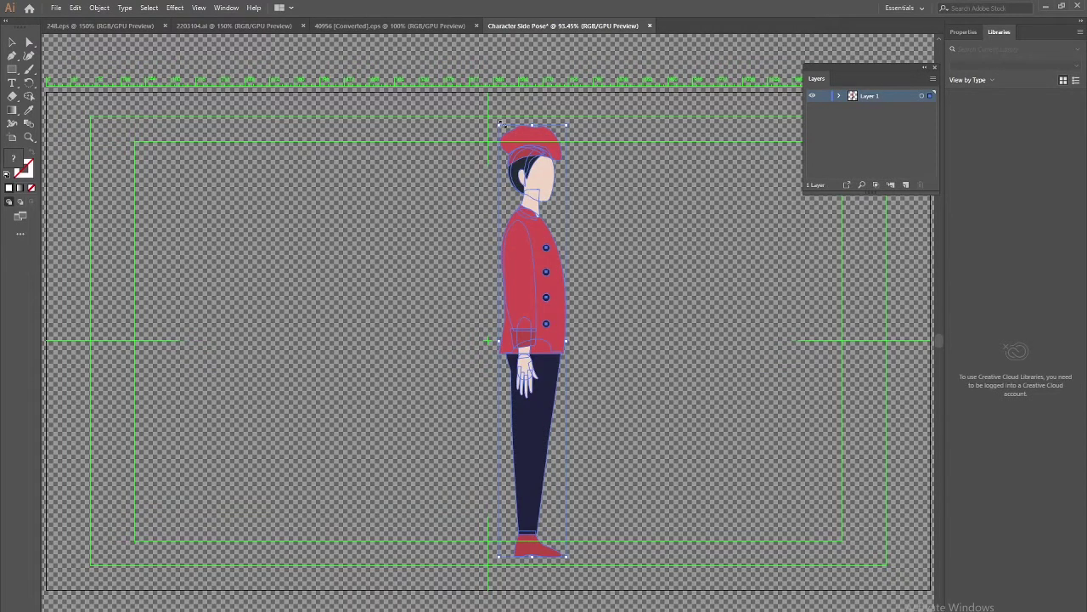
pyautogui.moveTo(500, 124); pyautogui.dragTo(447, 100)
pyautogui.hotkey('shift', 'Left')
pyautogui.hotkey('shift', 'Left')
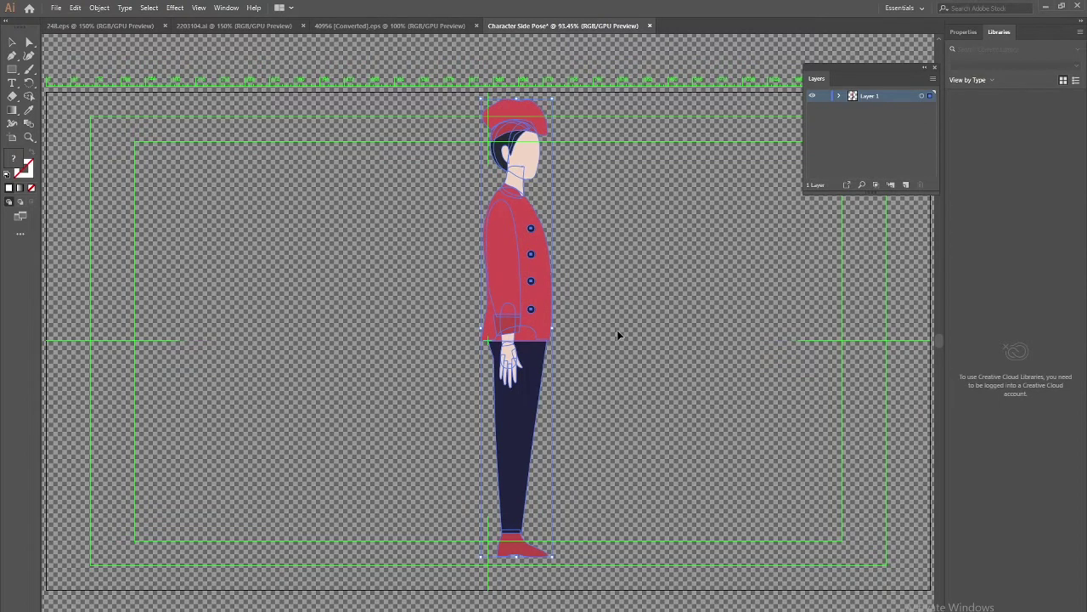
pyautogui.hotkey('shift', 'Left')
pyautogui.hotkey('shift', 'Left')
pyautogui.hotkey('shift', 'Left')
pyautogui.click(606, 410)
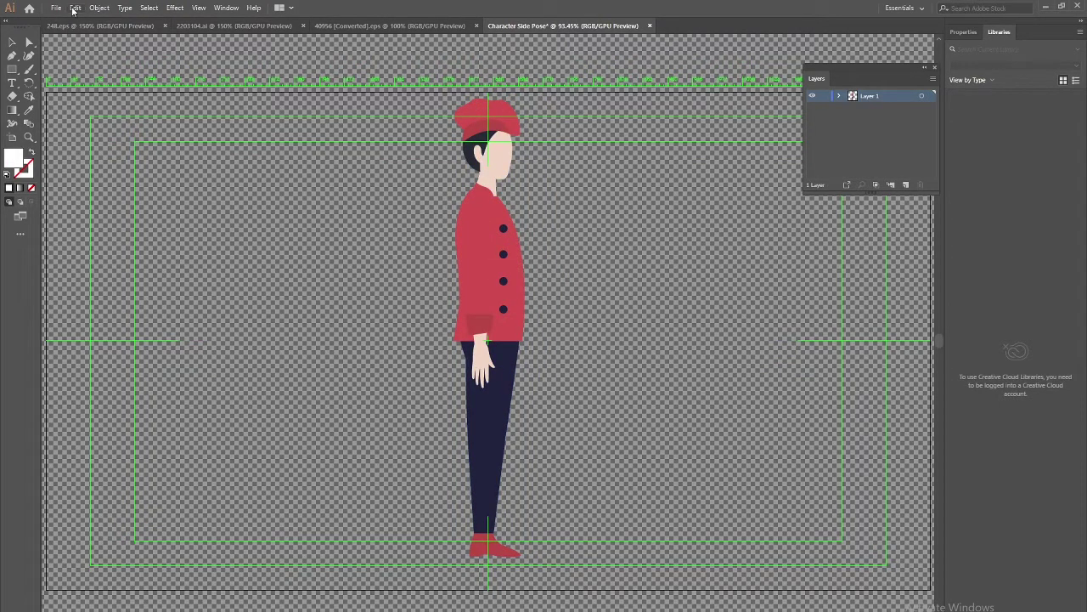
# Step: Save the document as Character Side Pose.ai in the Walk Cycle Ae Assets folder
pyautogui.hotkey('ctrl', 'shift', 's')
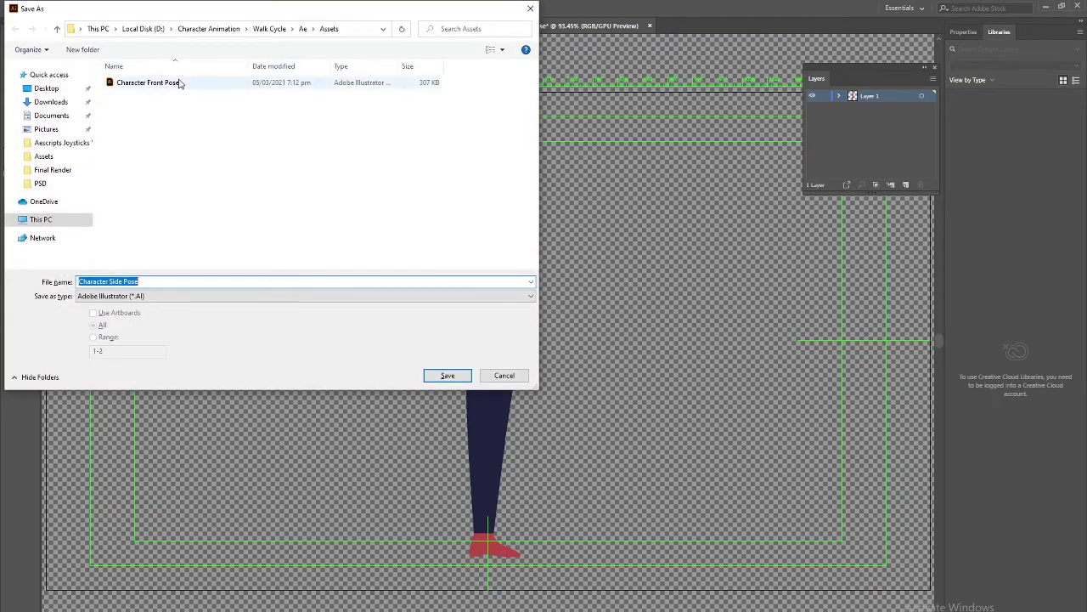
pyautogui.click(436, 375)
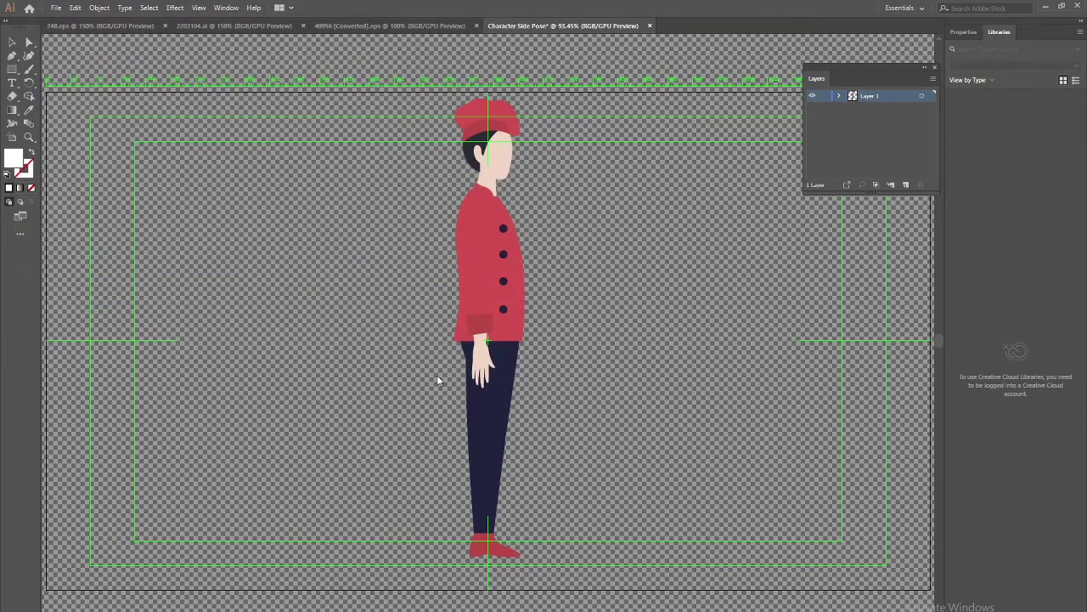
pyautogui.click(592, 491)
pyautogui.moveTo(419, 441); pyautogui.dragTo(392, 441)
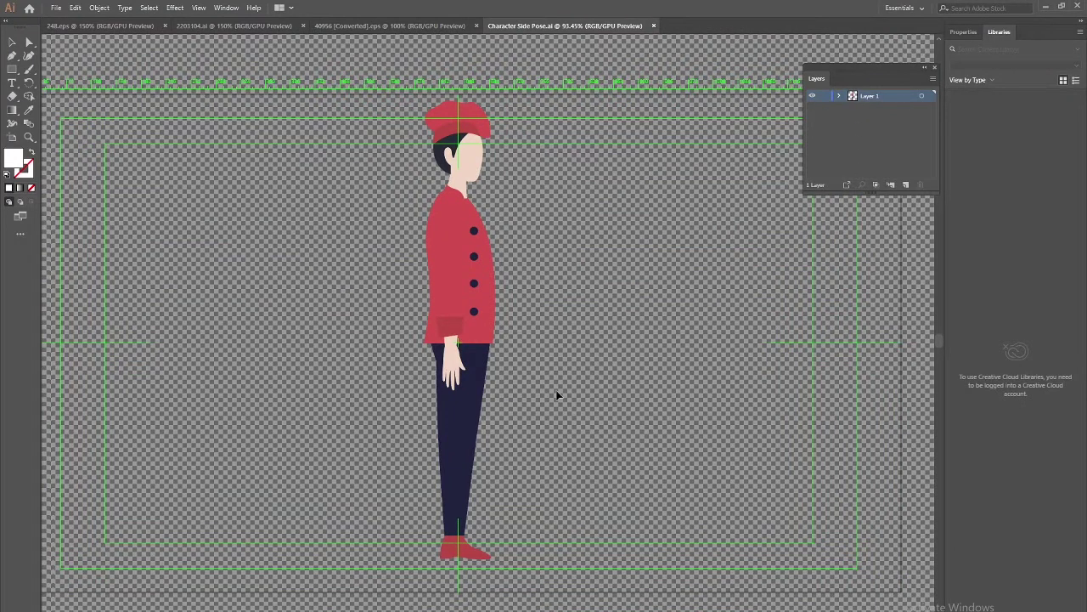
pyautogui.click(461, 311)
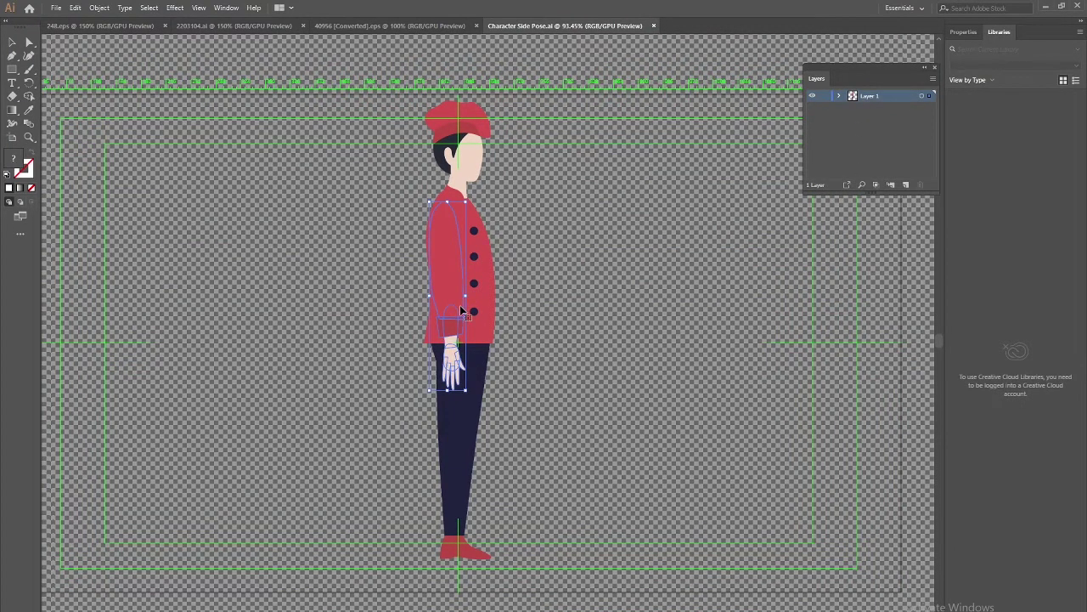
# Step: Move the chef's right arm and hand onto a new hidden layer named Hand R
pyautogui.press('a')
pyautogui.hotkey('ctrl', 'x')
pyautogui.click(906, 185)
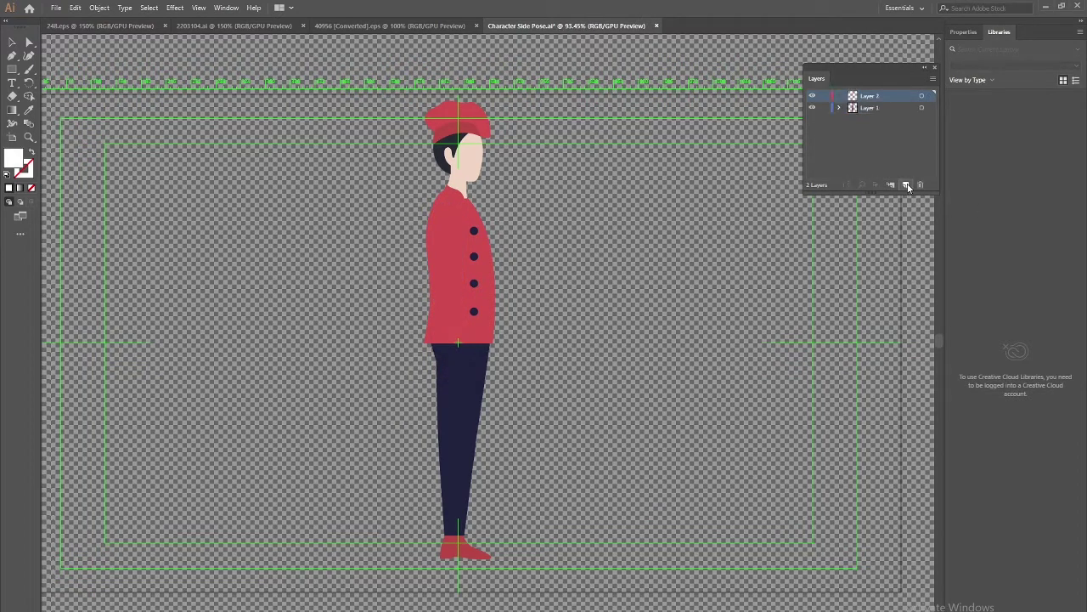
pyautogui.hotkey('ctrl', 'f')
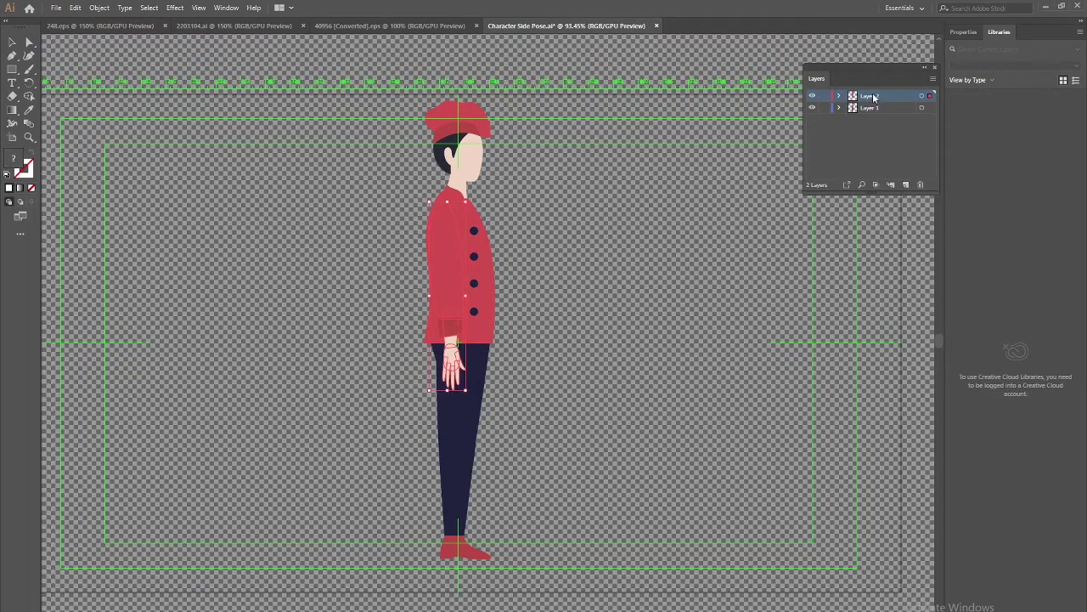
pyautogui.doubleClick(871, 95)
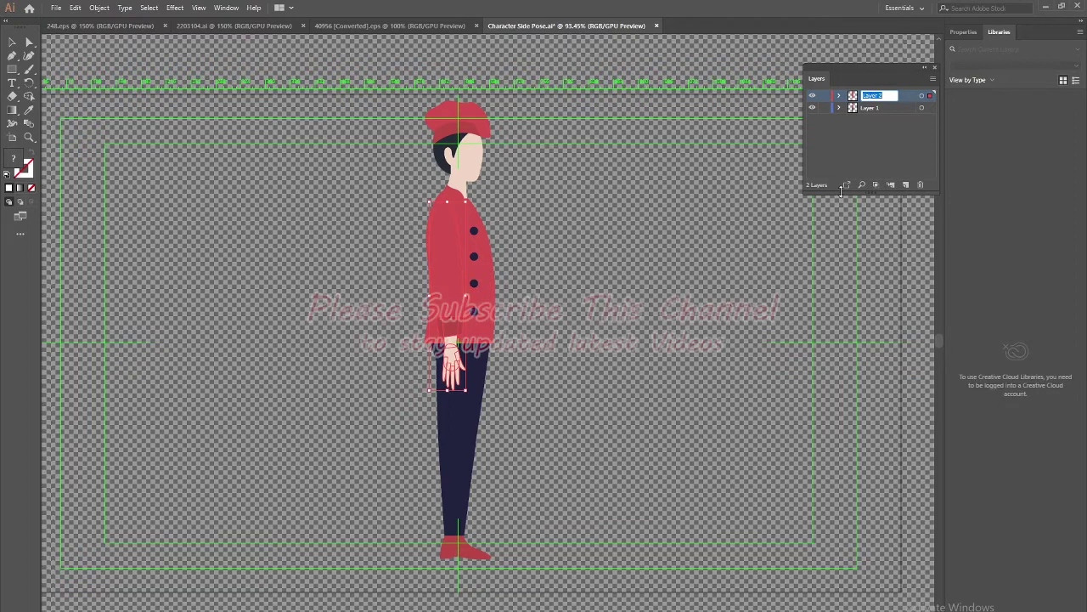
pyautogui.write('Hand R')
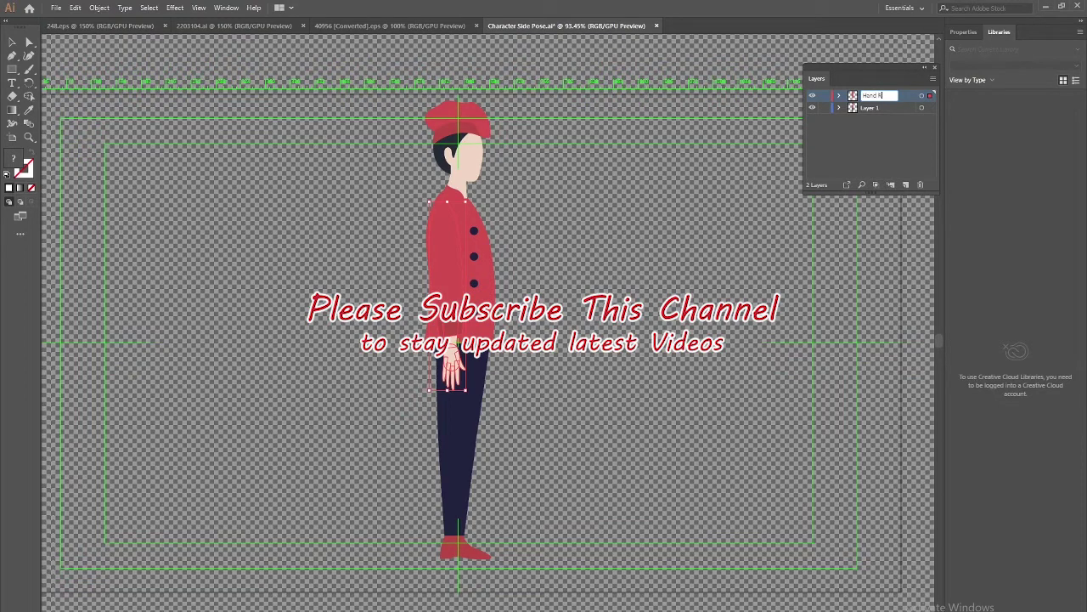
pyautogui.press('Return')
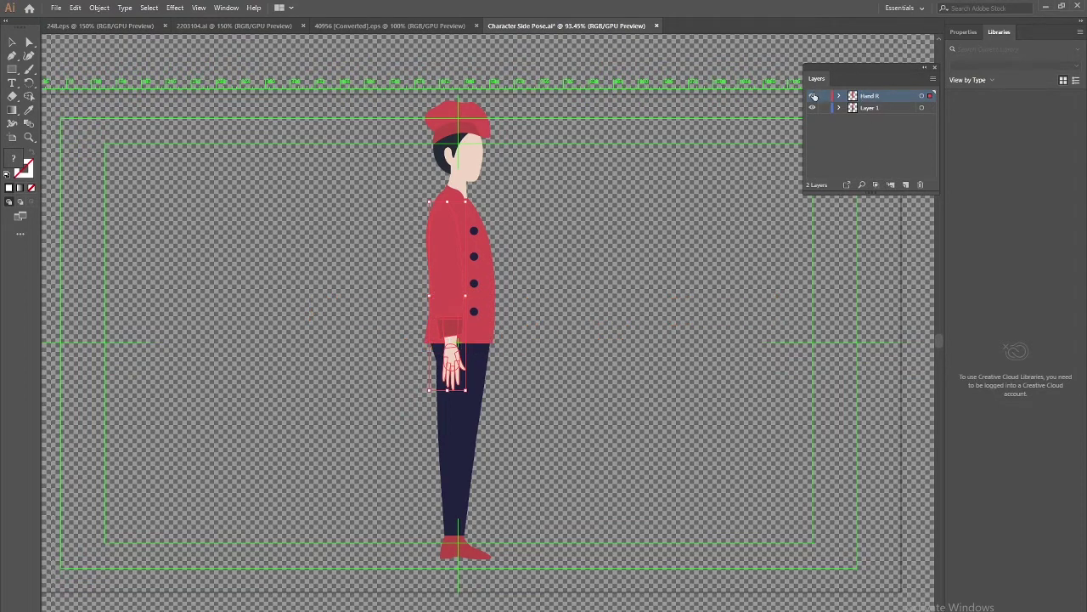
pyautogui.click(813, 96)
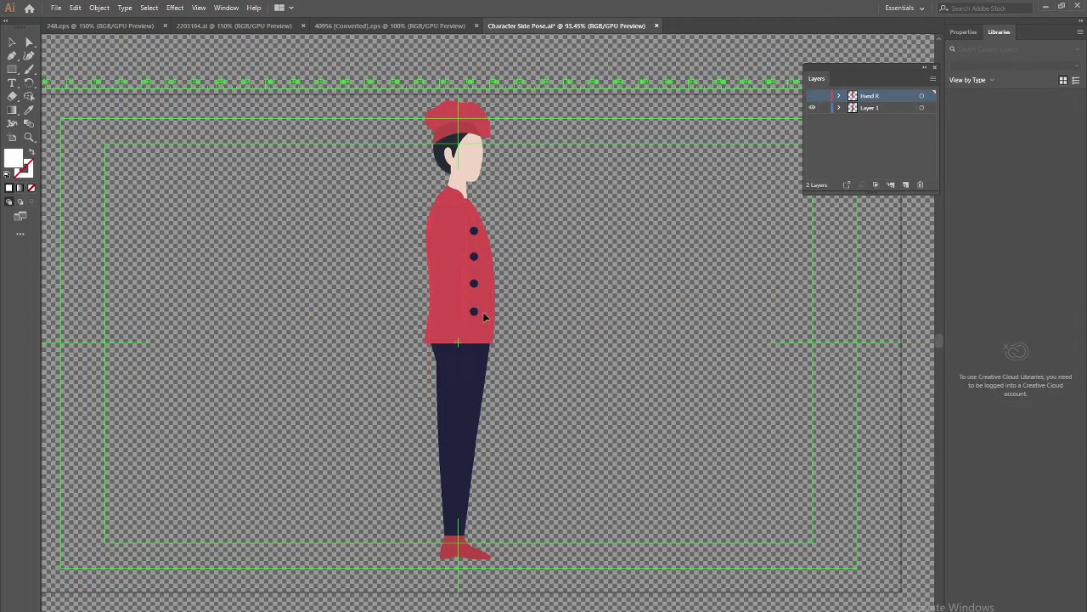
# Step: Select the trousers and shoes and cut them from Layer 1
pyautogui.click(460, 463)
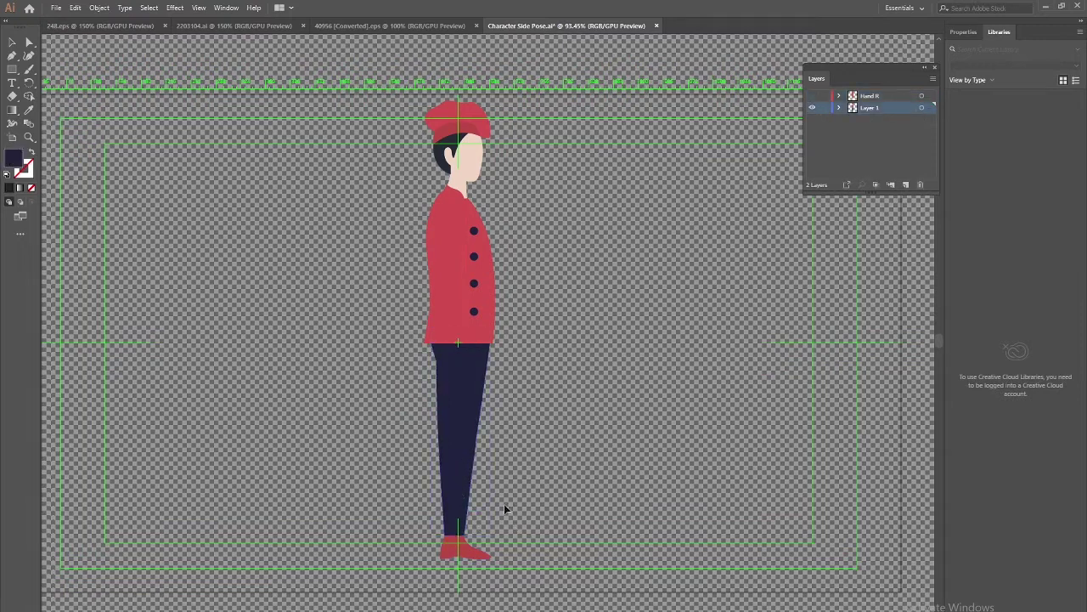
pyautogui.moveTo(462, 463); pyautogui.dragTo(545, 492)
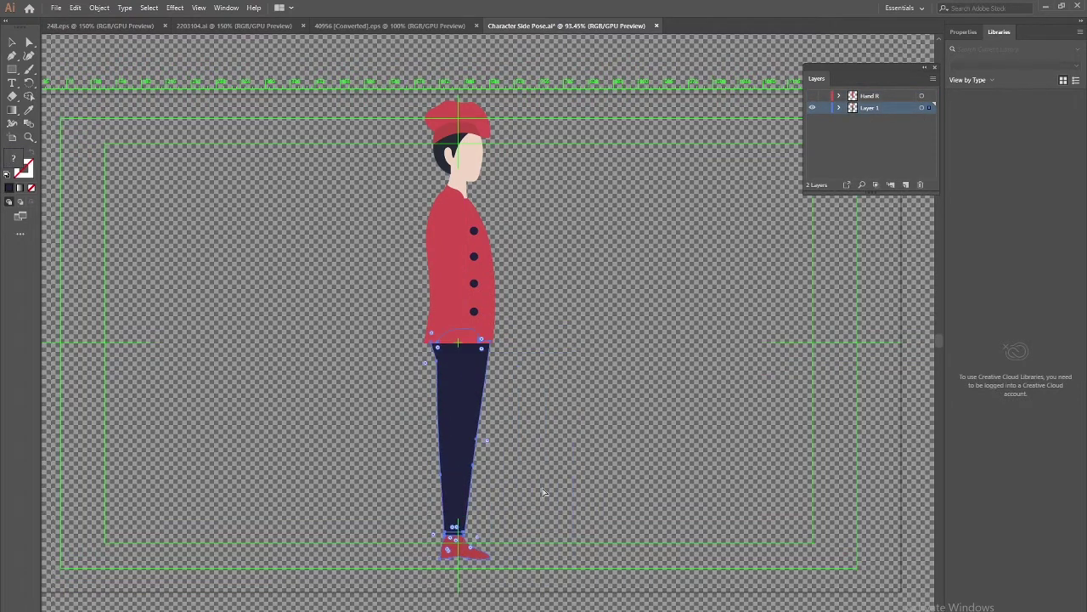
pyautogui.press('Delete')
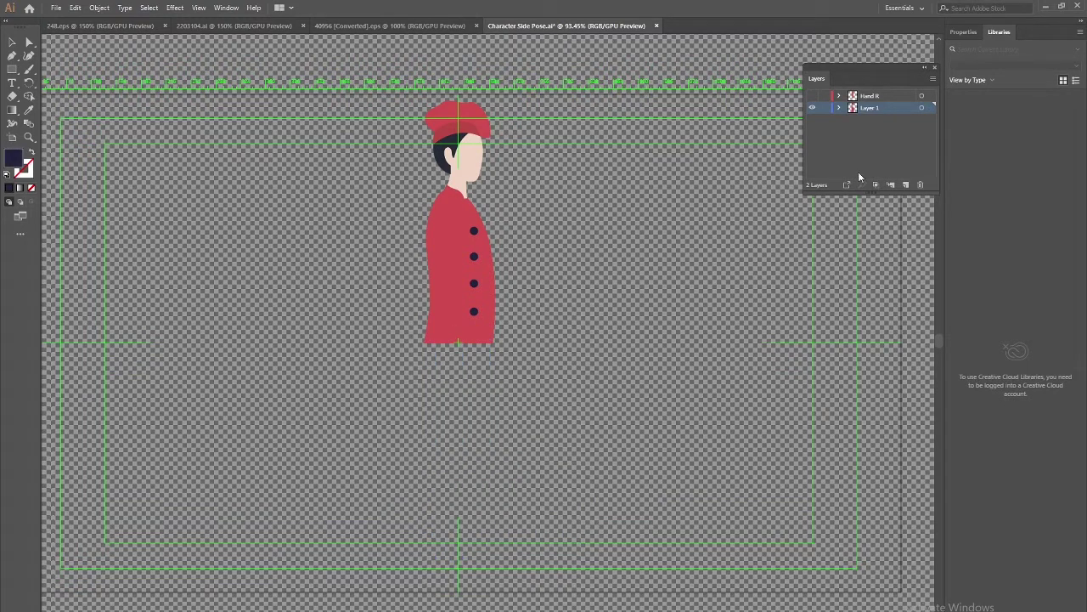
# Step: Paste the trousers and shoes in place on a new layer named Leg R, then hide it
pyautogui.click(905, 184)
pyautogui.hotkey('ctrl', 'f')
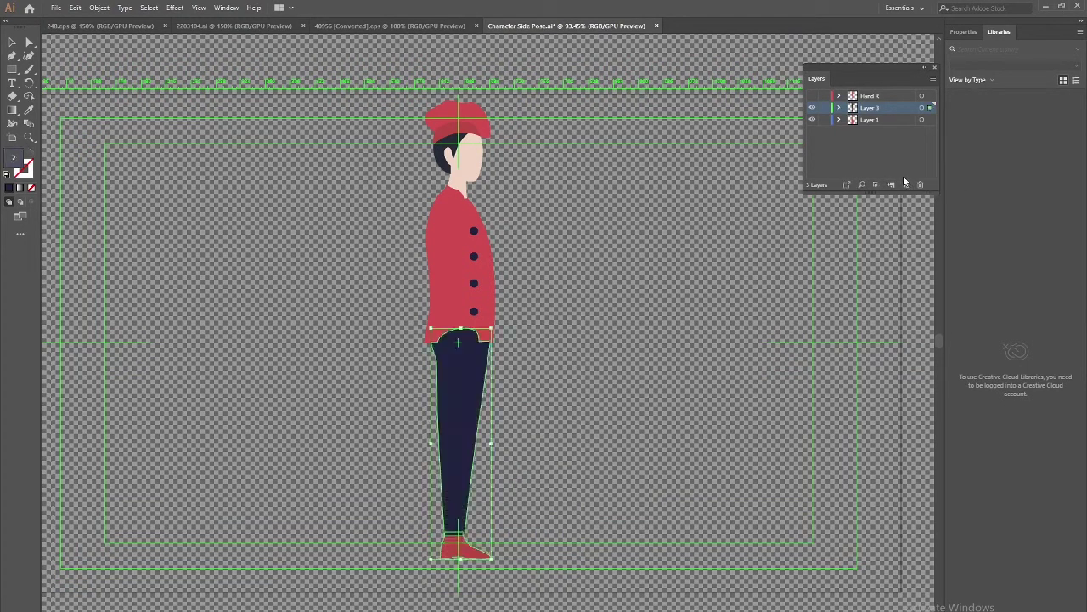
pyautogui.doubleClick(868, 108)
pyautogui.write('Leg ')
pyautogui.write('R')
pyautogui.press('Return')
pyautogui.click(812, 107)
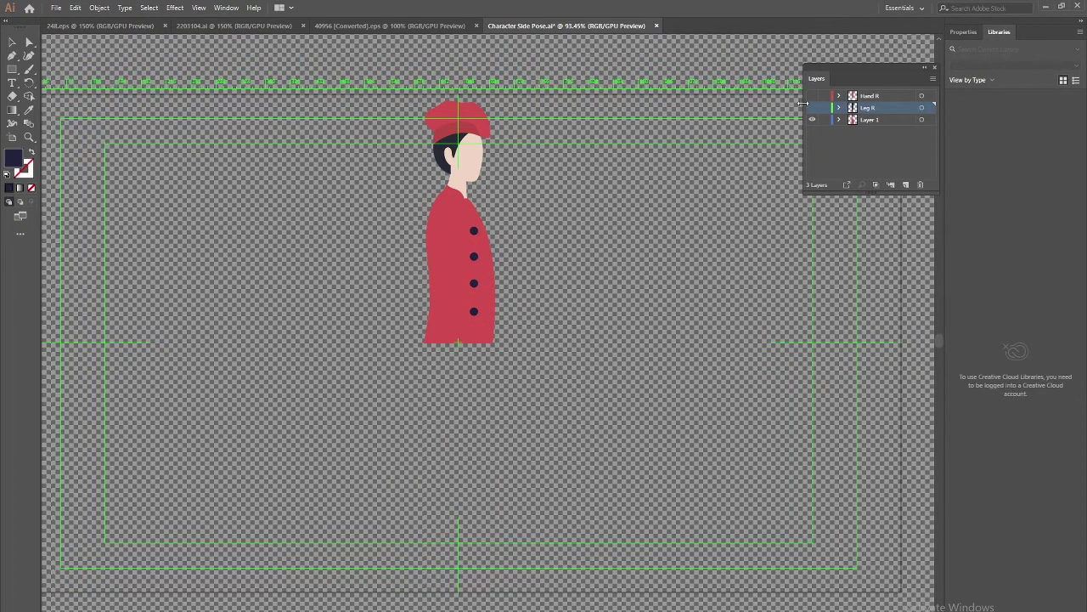
pyautogui.scroll(3, 369, 236)
pyautogui.hscroll(-1, 369, 235)
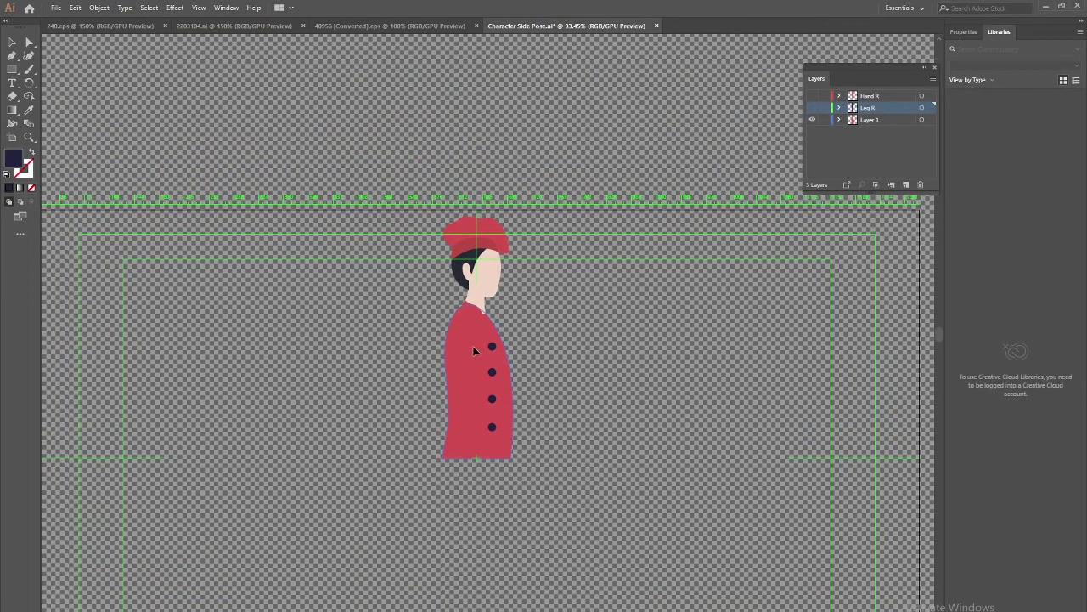
pyautogui.click(500, 371)
# Step: Select the head with hat, hair and face and cut it from the body layer
pyautogui.moveTo(468, 387); pyautogui.dragTo(468, 418)
pyautogui.hotkey('ctrl', 'z')
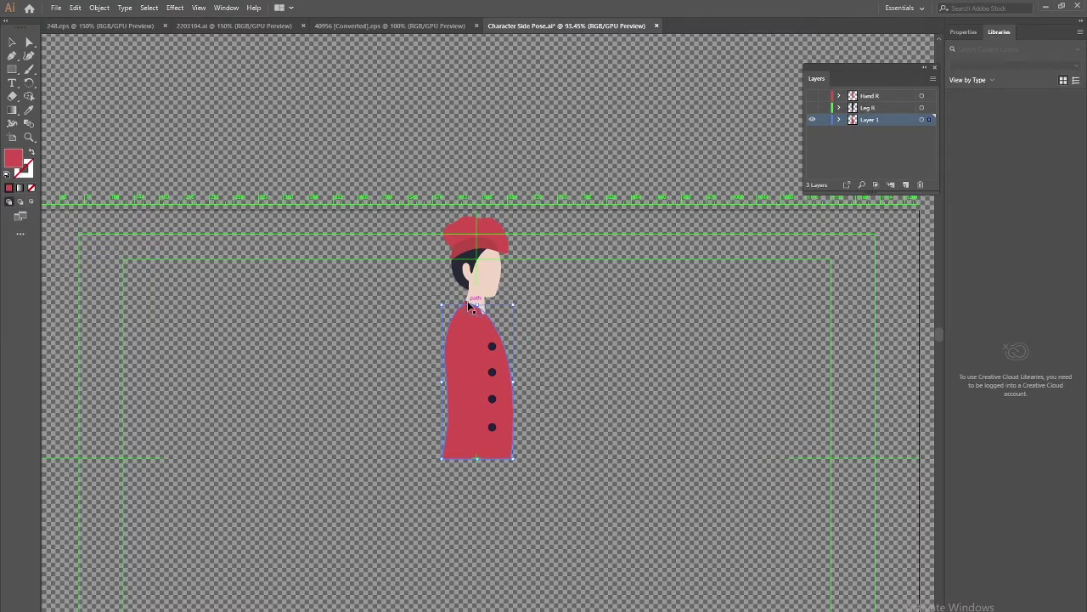
pyautogui.click(469, 304)
pyautogui.click(474, 307)
pyautogui.click(533, 210)
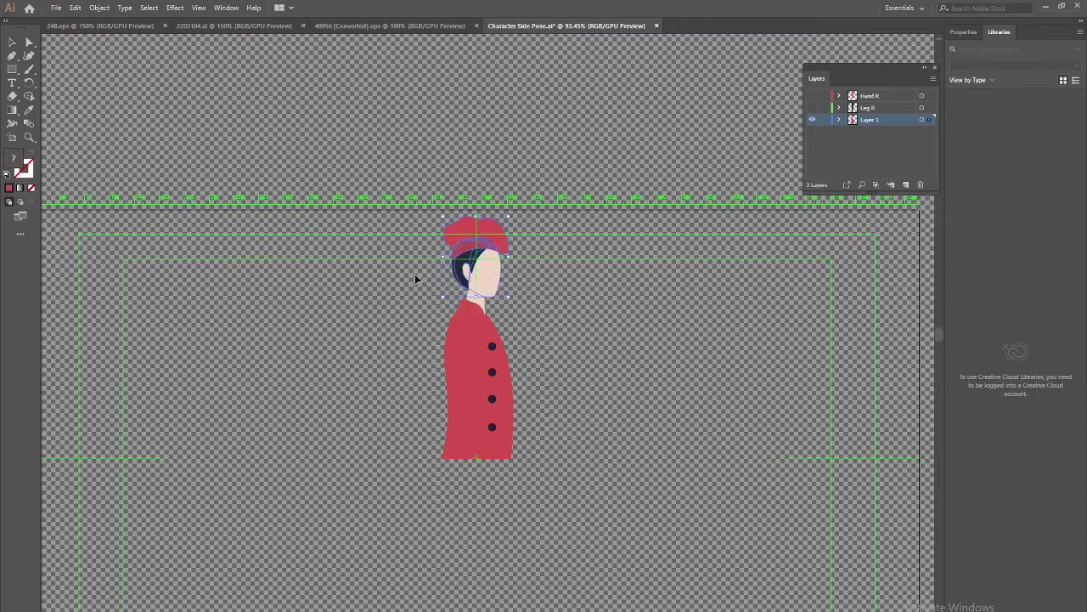
pyautogui.click(465, 265)
pyautogui.press('Delete')
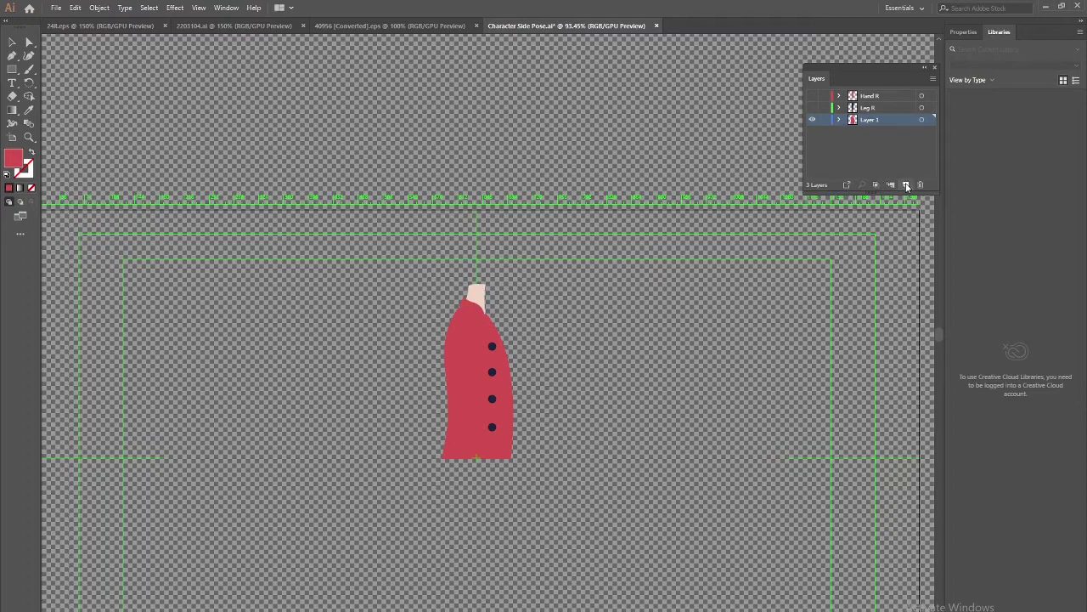
# Step: Paste the head in place on a new layer named face and hide it
pyautogui.click(906, 184)
pyautogui.hotkey('ctrl', 'f')
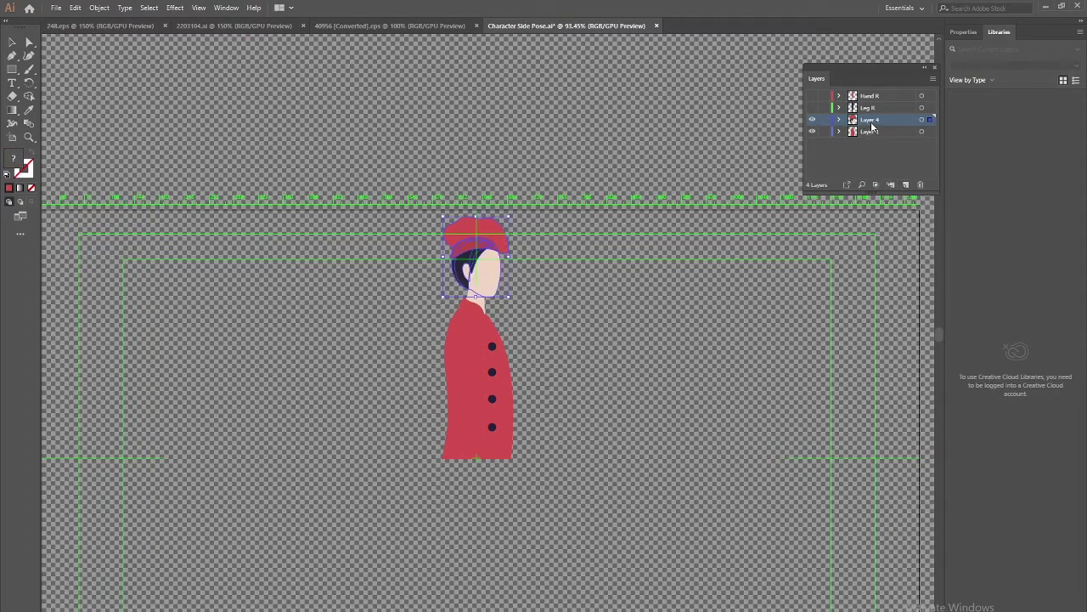
pyautogui.doubleClick(868, 120)
pyautogui.write('face')
pyautogui.press('Return')
pyautogui.click(812, 120)
# Step: Rename Layer 1 to Body
pyautogui.click(489, 331)
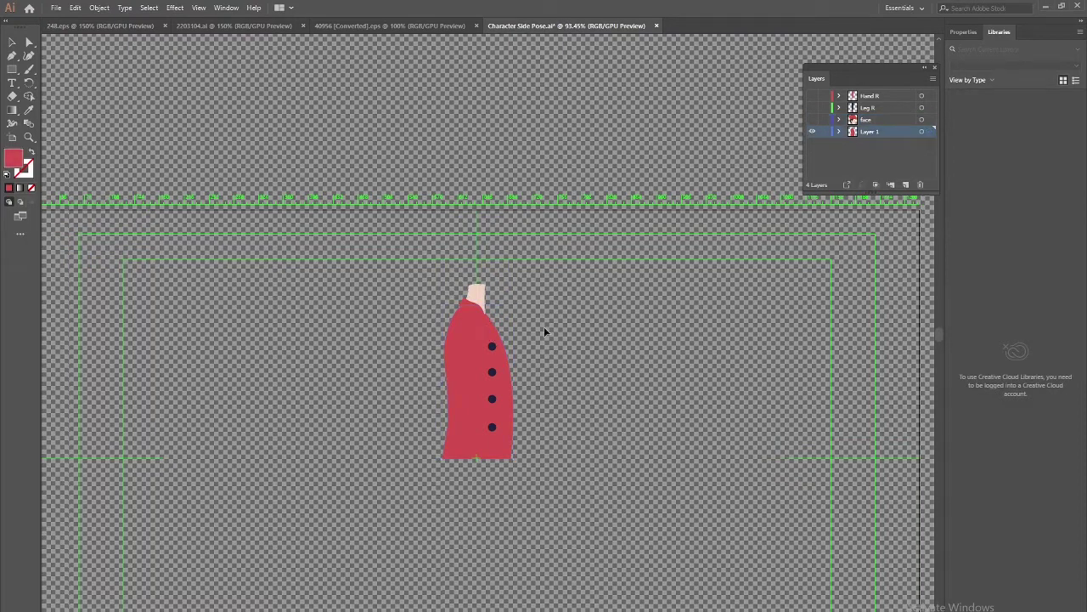
pyautogui.doubleClick(875, 132)
pyautogui.write('Body')
pyautogui.press('Return')
# Step: Show the face, Leg R and Hand R layers and move Leg R below Body
pyautogui.click(812, 120)
pyautogui.click(812, 107)
pyautogui.click(813, 96)
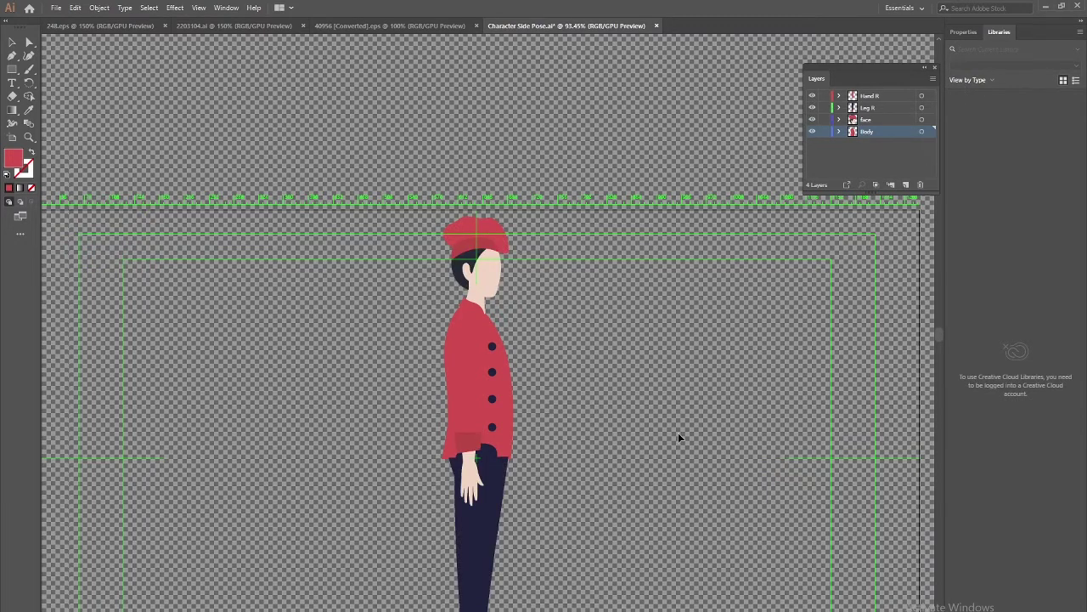
pyautogui.scroll(-2, 549, 493)
pyautogui.moveTo(865, 108); pyautogui.dragTo(867, 138)
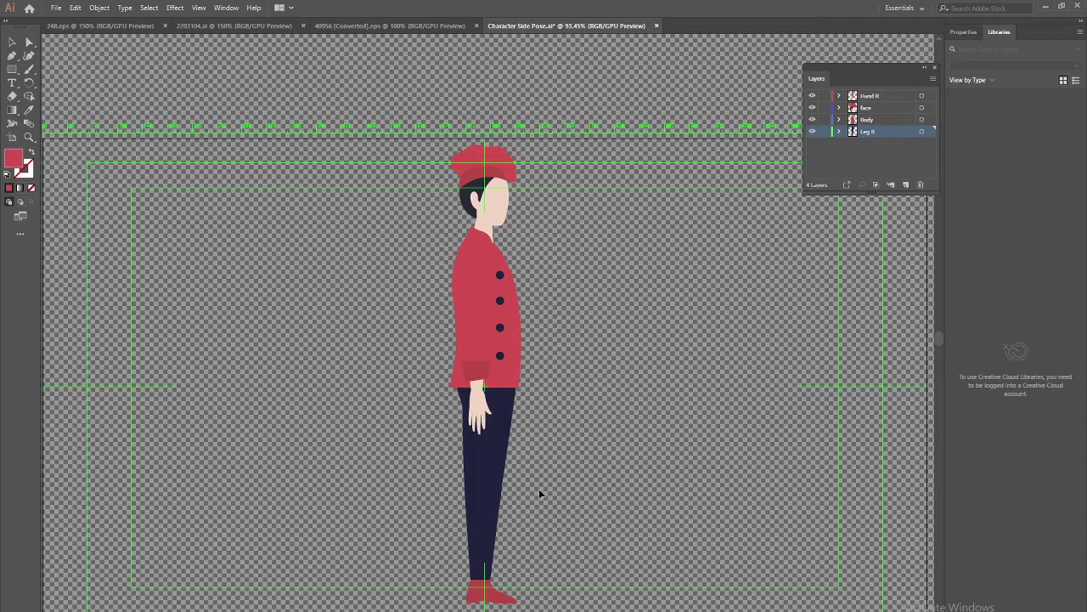
# Step: Duplicate the leg onto a new Leg L layer beneath Leg R, then add a new top layer
pyautogui.click(480, 544)
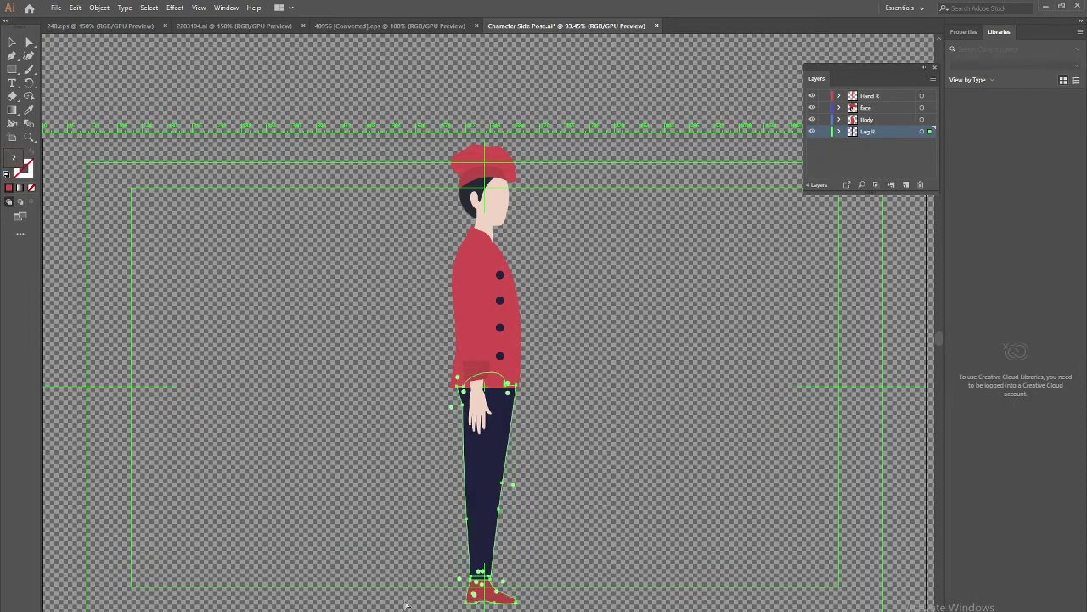
pyautogui.click(907, 186)
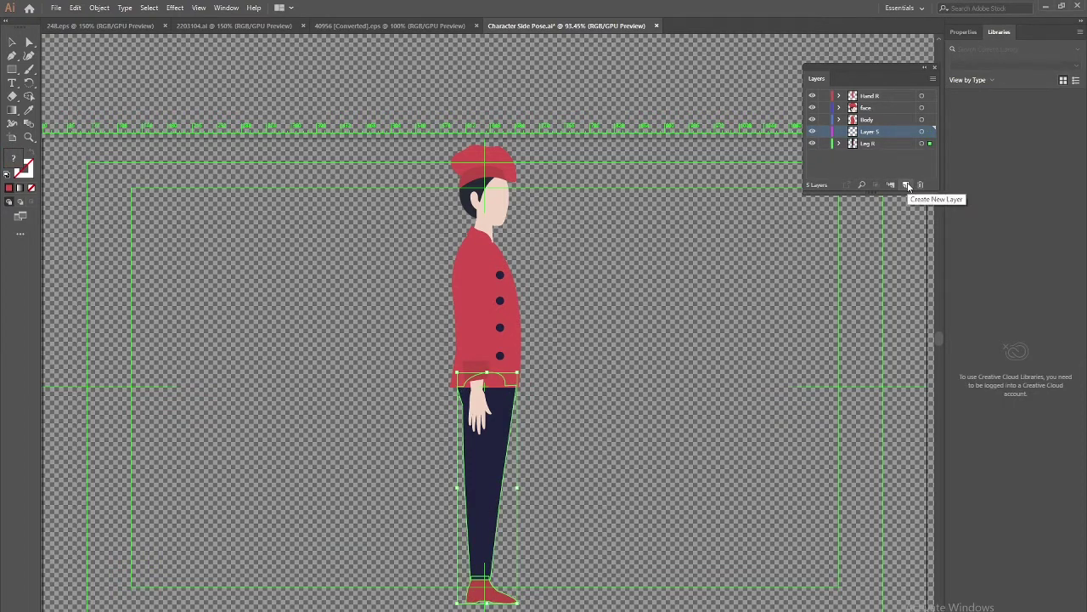
pyautogui.hotkey('ctrl', 'x')
pyautogui.hotkey('ctrl', 'f')
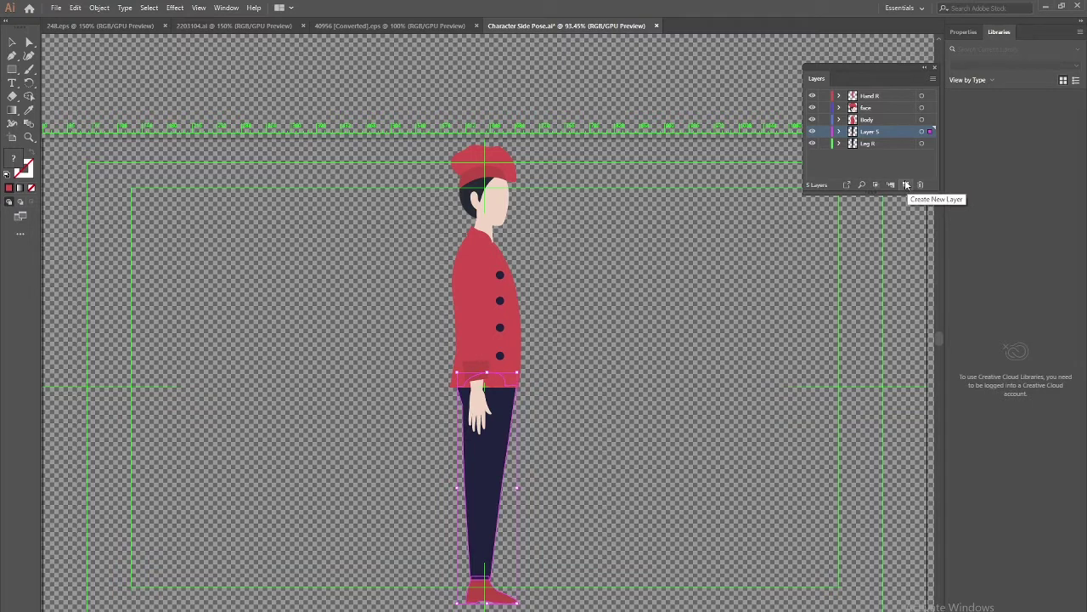
pyautogui.doubleClick(872, 135)
pyautogui.write('Leg L')
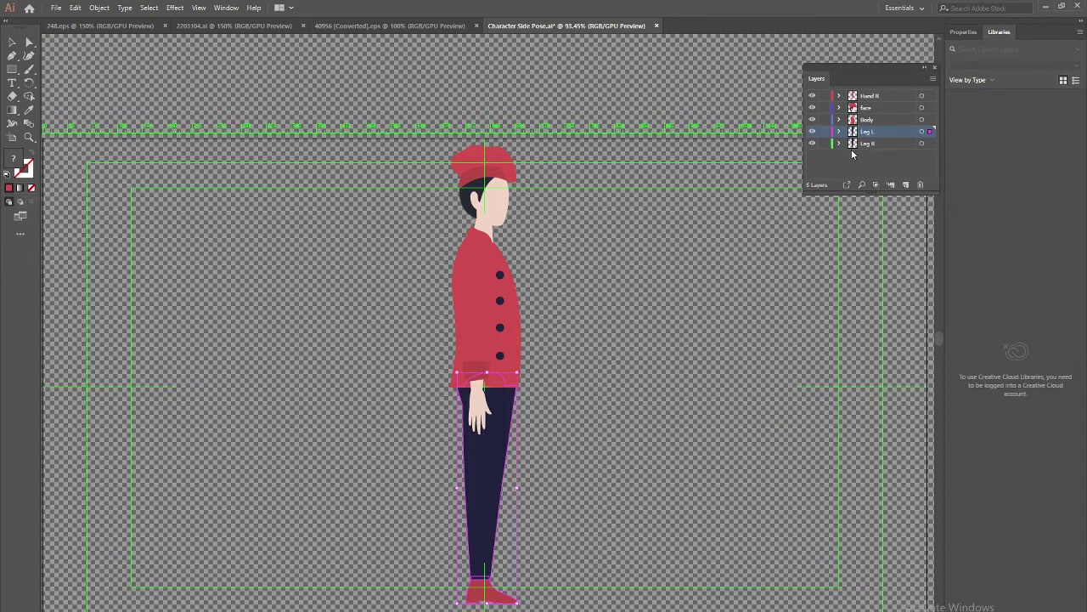
pyautogui.moveTo(882, 139); pyautogui.dragTo(878, 149)
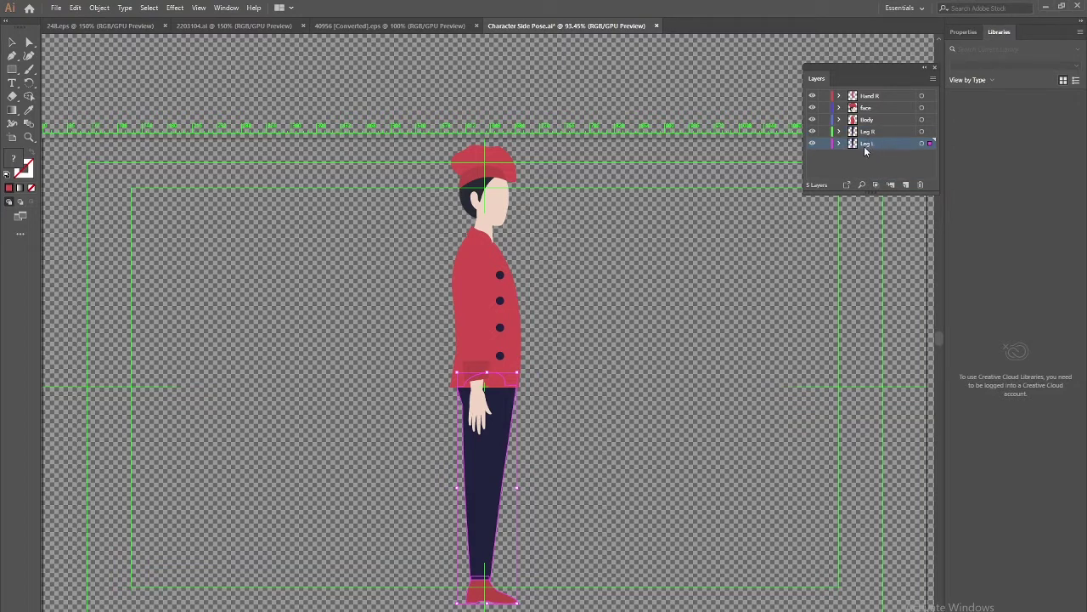
pyautogui.click(481, 338)
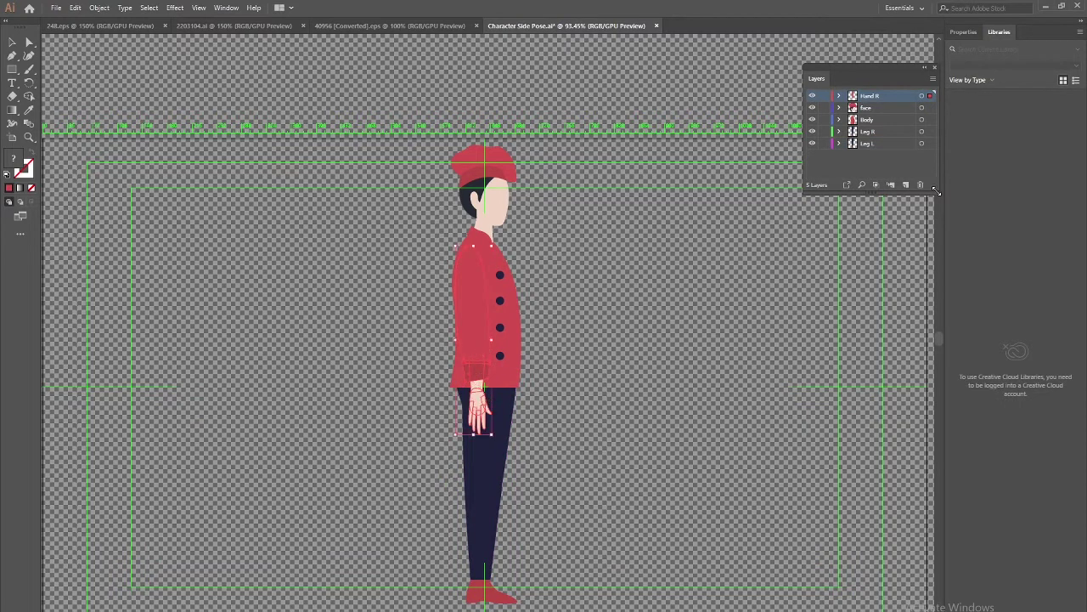
pyautogui.click(904, 185)
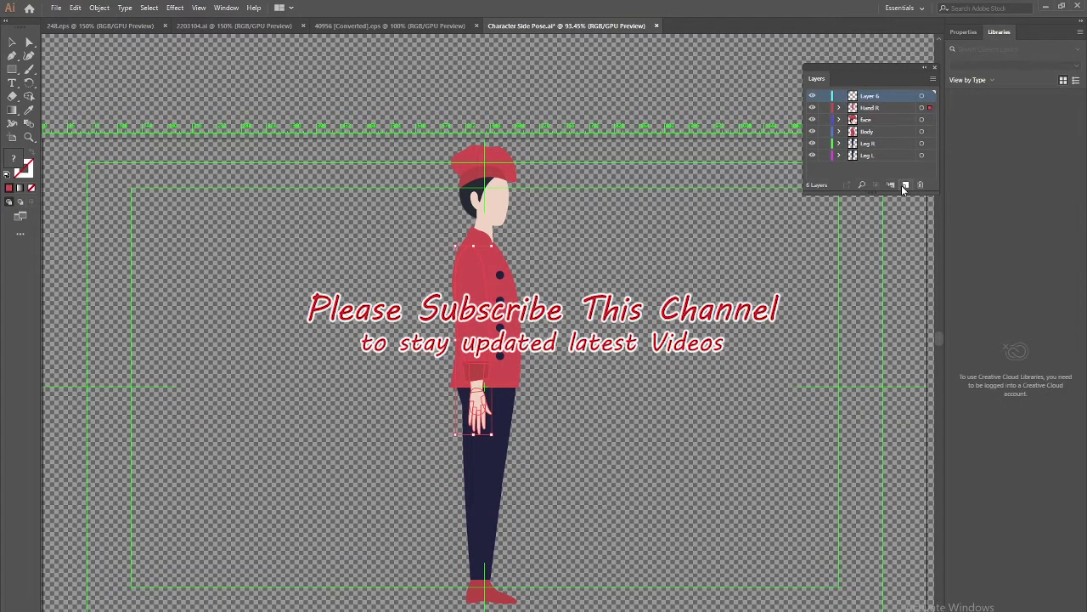
# Step: Rename Layer 6 to Hand L and move it to the bottom of the layer stack
pyautogui.click(903, 203)
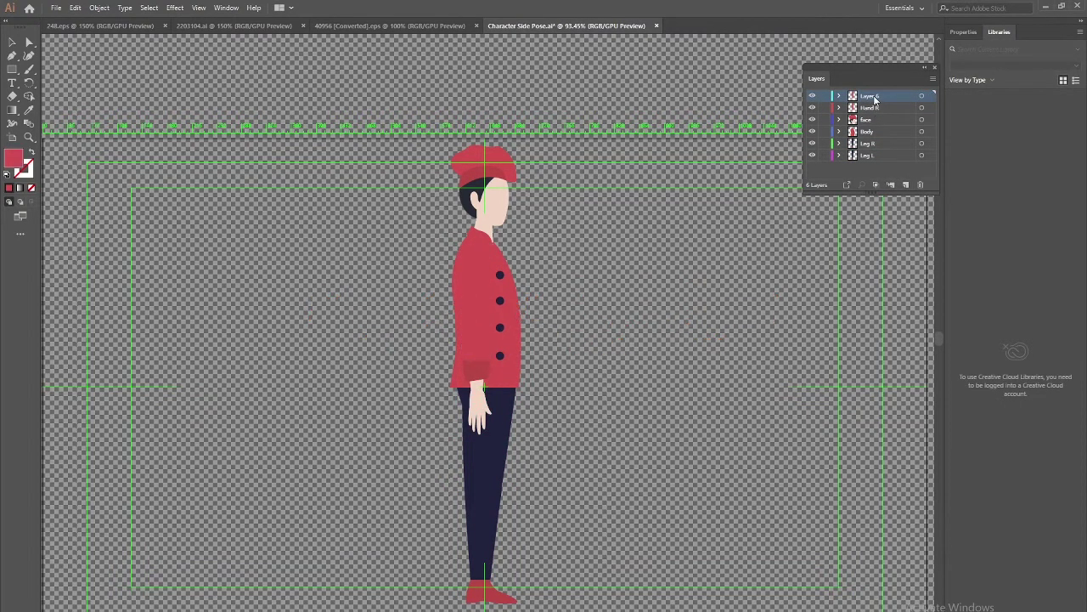
pyautogui.doubleClick(872, 96)
pyautogui.write('Hand L')
pyautogui.press('Return')
pyautogui.moveTo(867, 99); pyautogui.dragTo(871, 136)
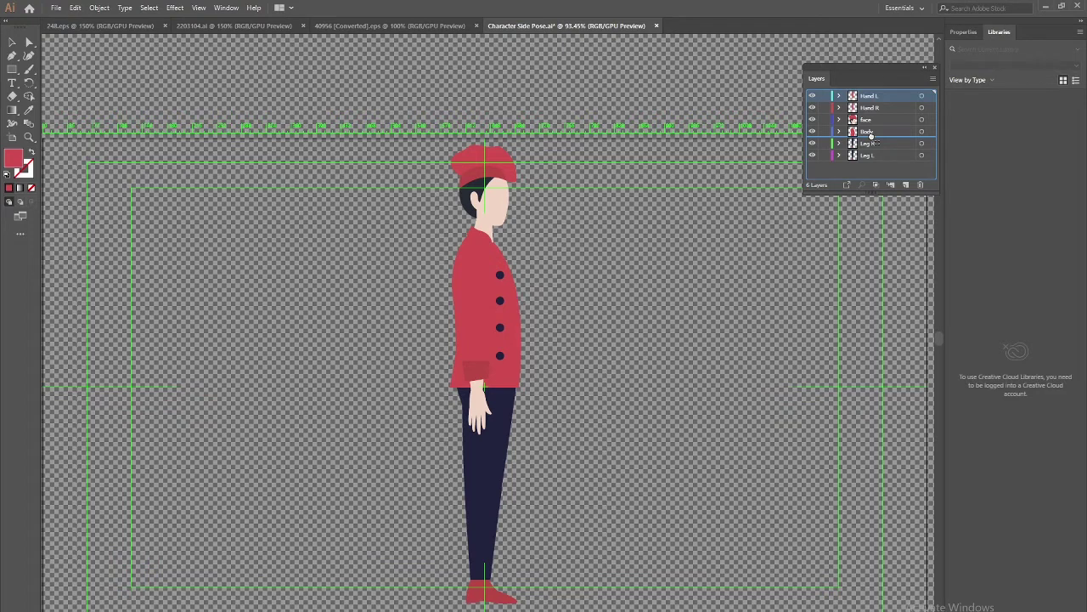
pyautogui.moveTo(870, 136); pyautogui.dragTo(883, 170)
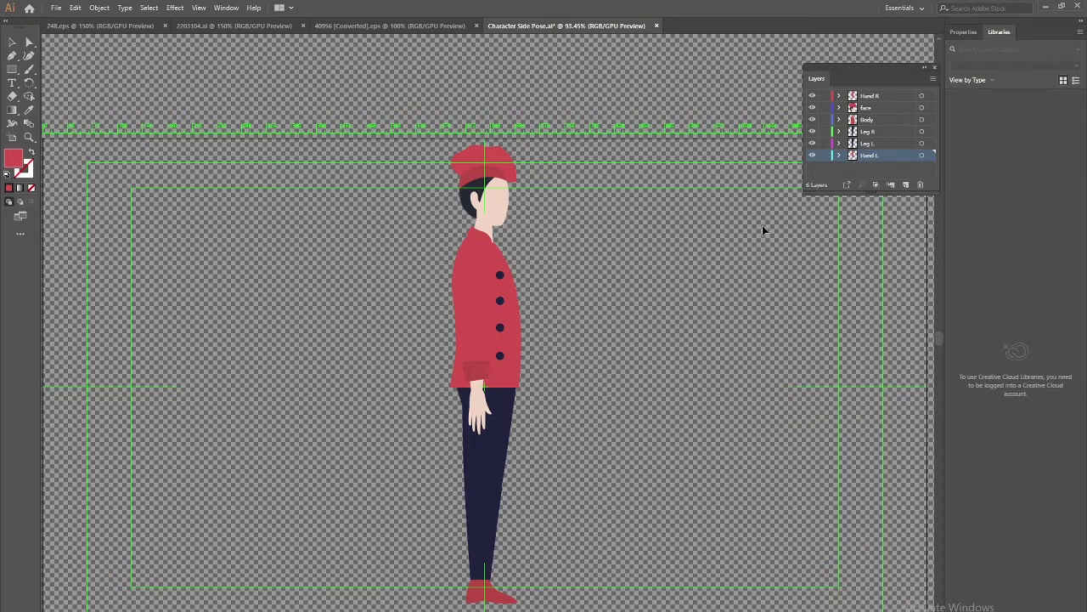
# Step: Save Character Side Pose.ai and close the document
pyautogui.click(933, 69)
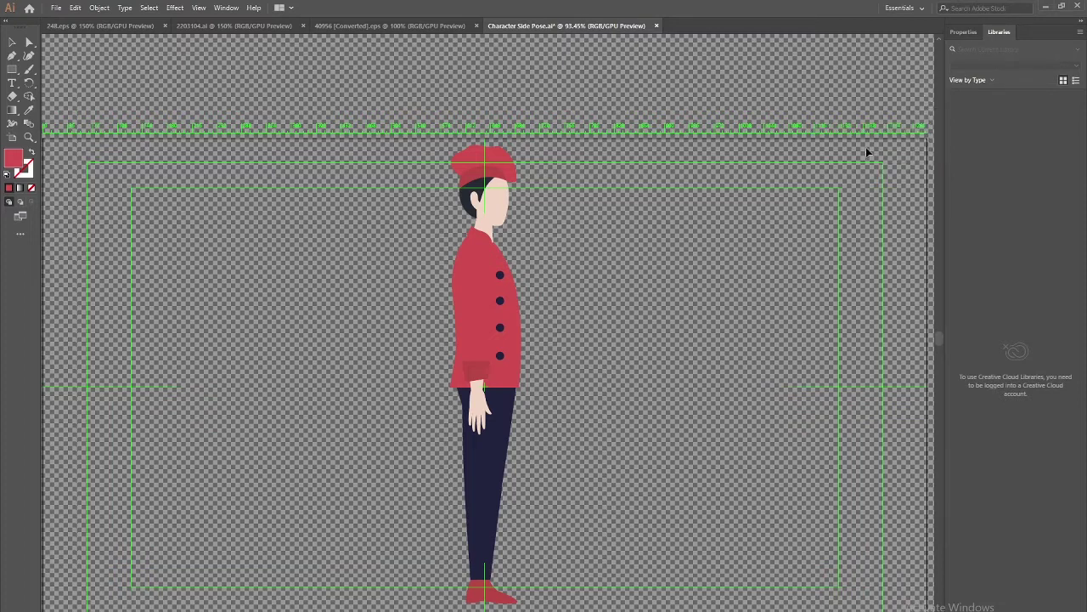
pyautogui.hotkey('ctrl', 's')
pyautogui.click(654, 26)
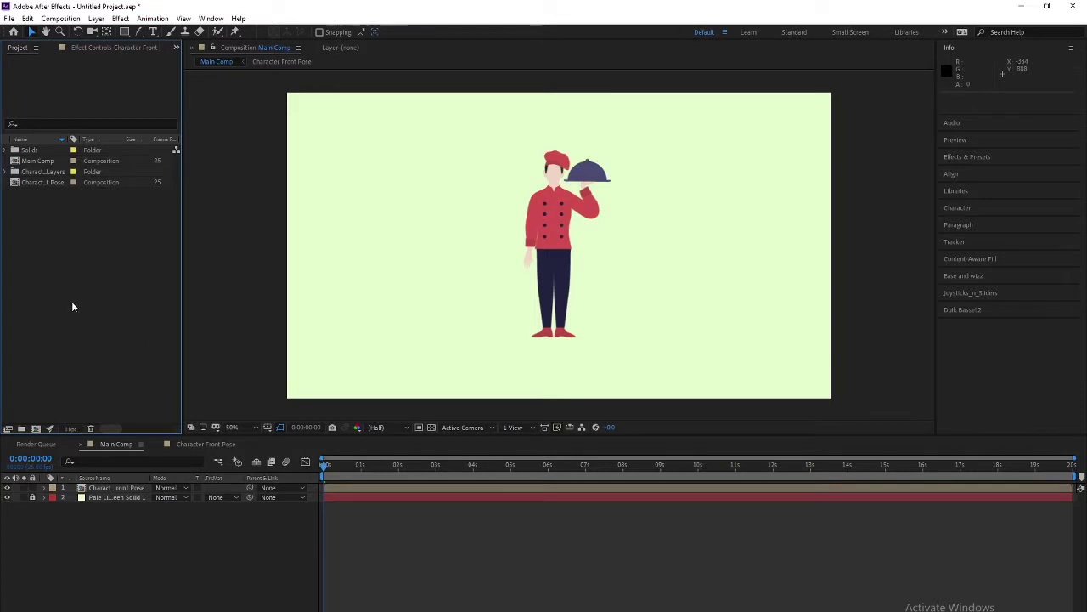
# Step: Import the Character Side Pose file as Composition - Retain Layer Sizes
pyautogui.doubleClick(72, 302)
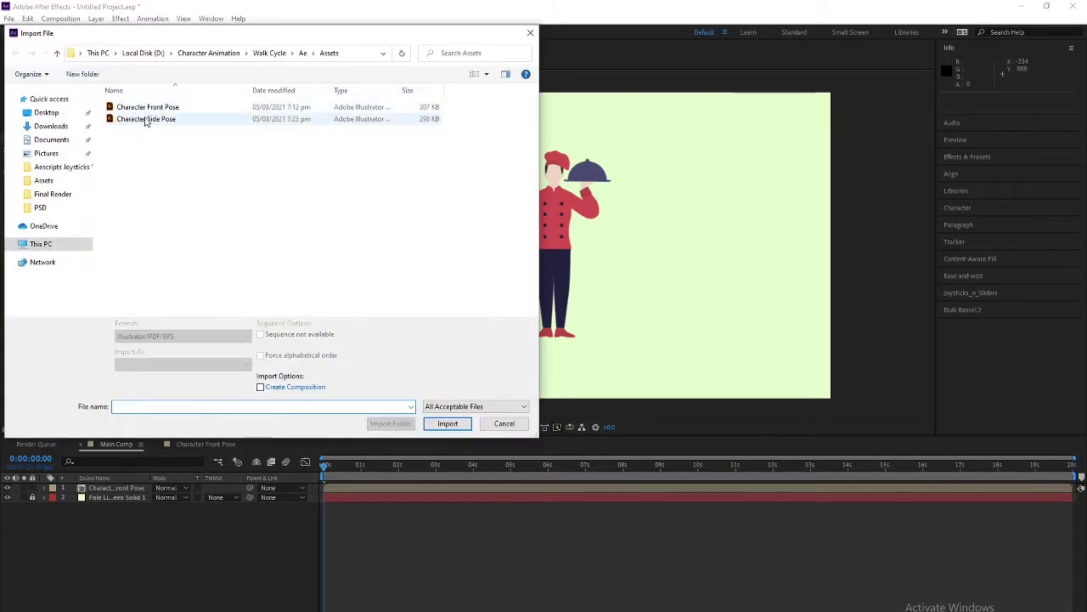
pyautogui.click(145, 119)
pyautogui.click(176, 367)
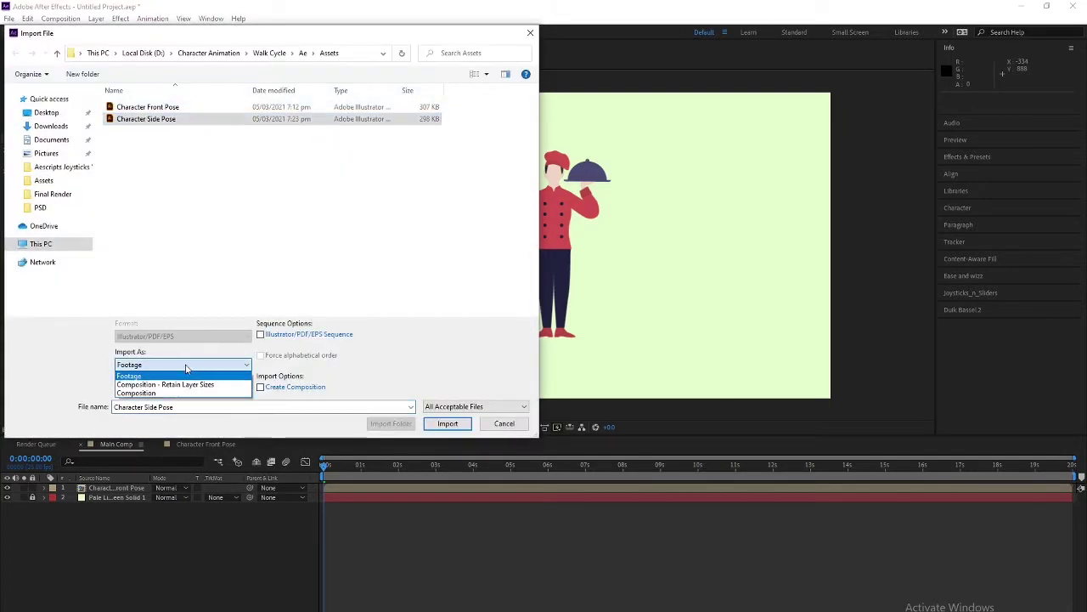
pyautogui.click(174, 380)
pyautogui.click(448, 423)
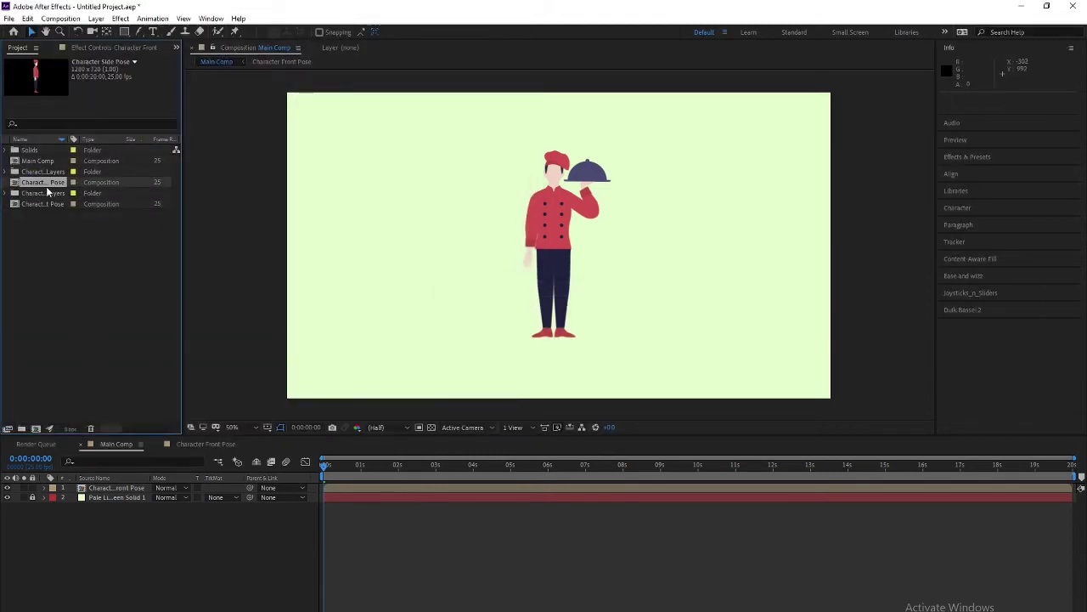
# Step: Open the Character Side Pose comp and clear the layer selection
pyautogui.doubleClick(43, 182)
pyautogui.click(142, 507)
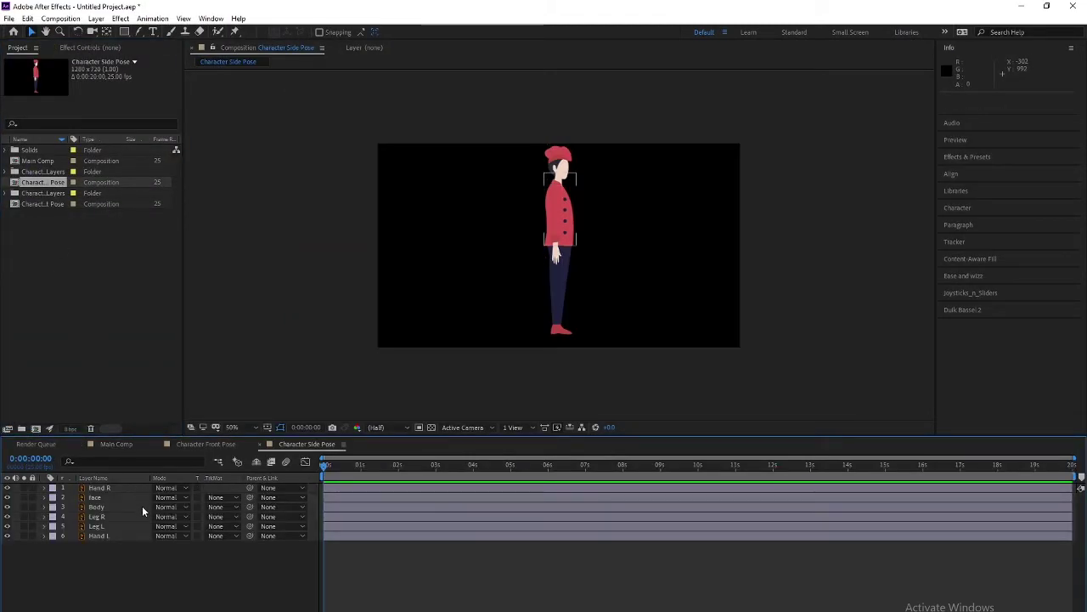
pyautogui.hotkey('ctrl', 'shift', 'a')
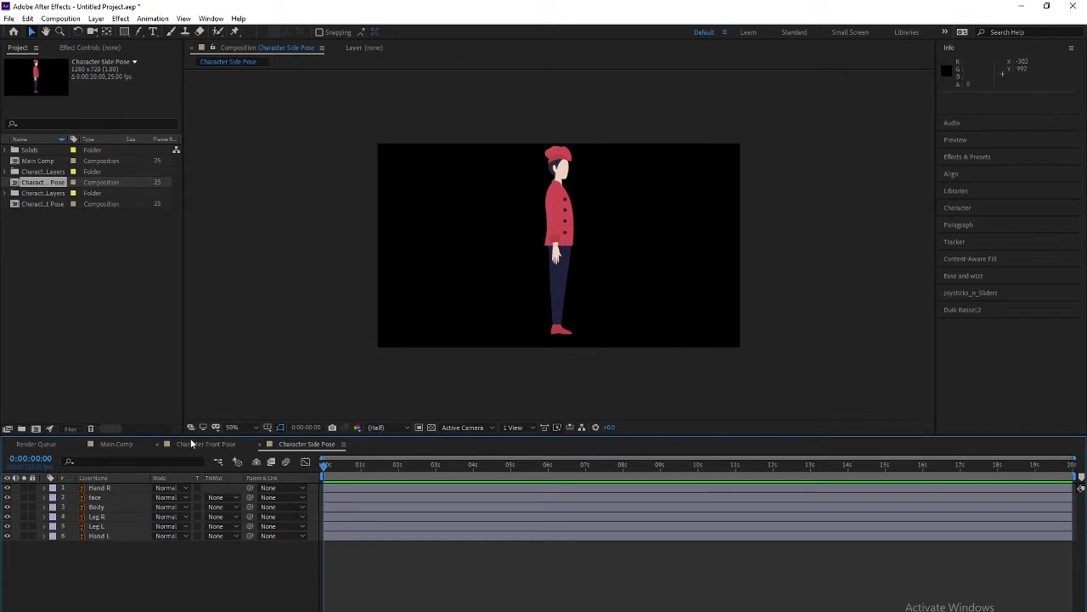
pyautogui.scroll(2, 452, 269)
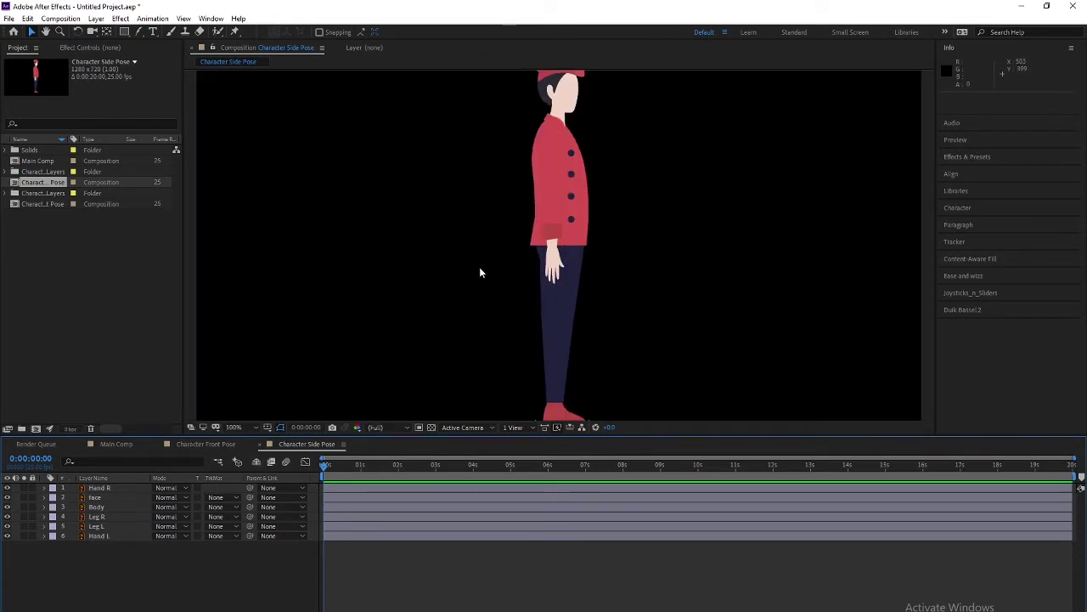
# Step: Move the face layer's anchor point down to the neck
pyautogui.click(68, 497)
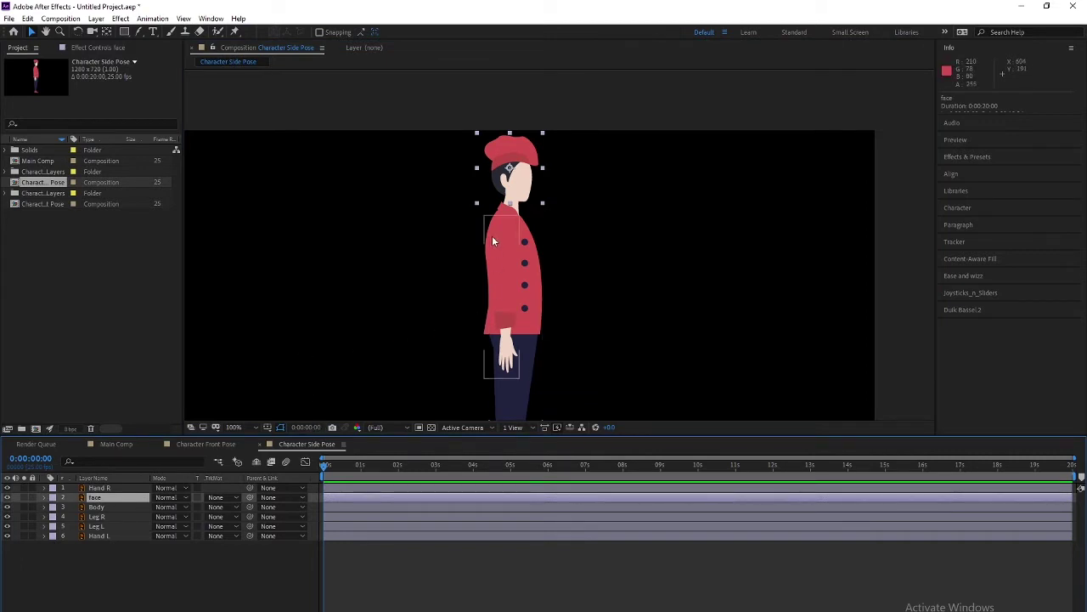
pyautogui.press('y')
pyautogui.moveTo(509, 167); pyautogui.dragTo(516, 204)
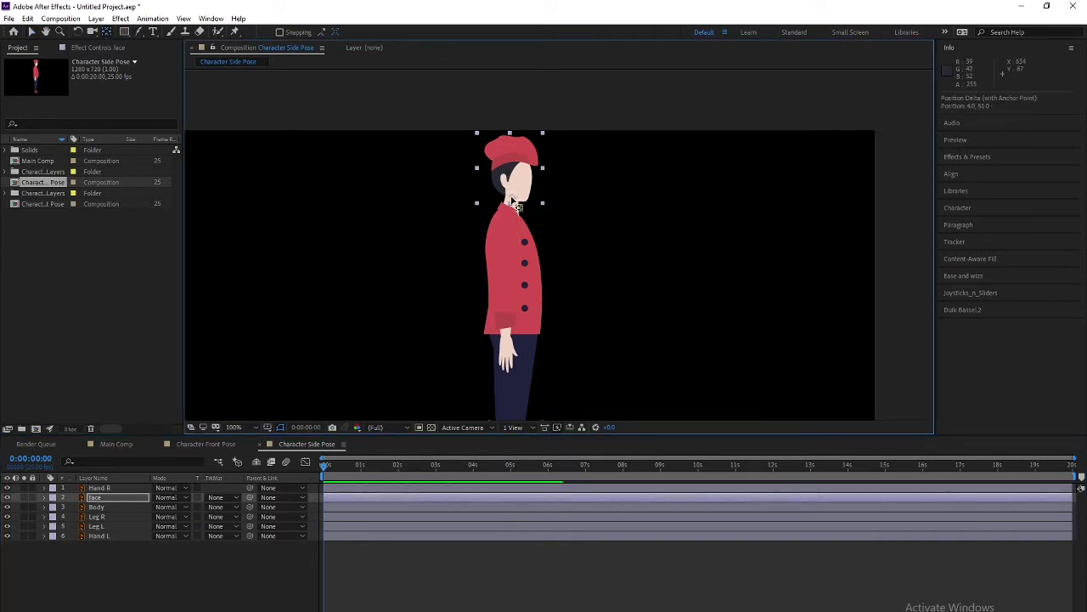
pyautogui.press('v')
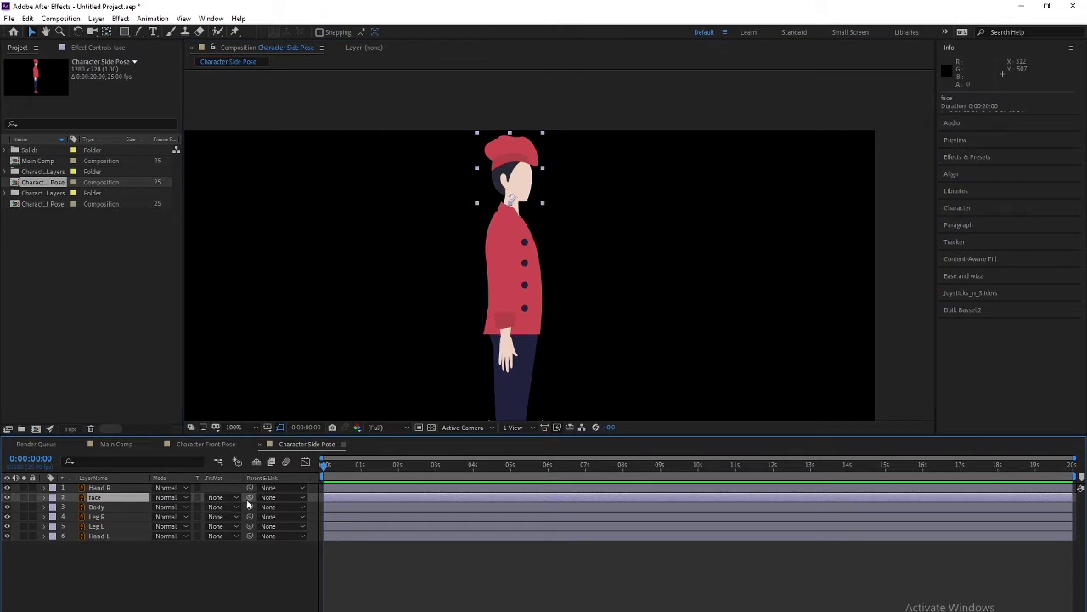
# Step: Move Leg R's anchor point up to the hip and check it soloed
pyautogui.click(101, 517)
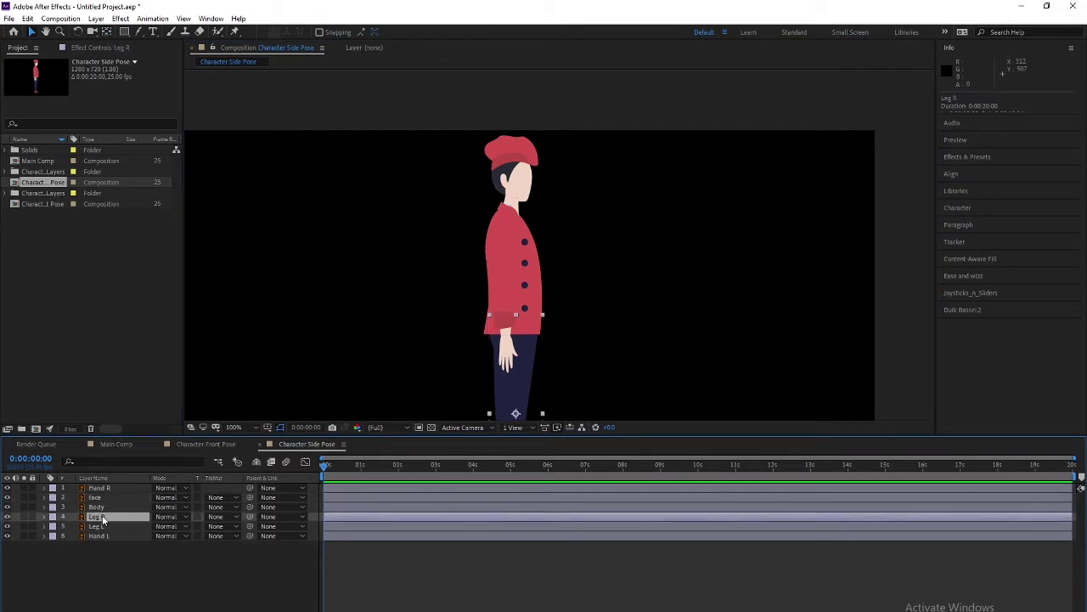
pyautogui.click(100, 529)
pyautogui.click(101, 520)
pyautogui.moveTo(432, 390); pyautogui.dragTo(408, 290)
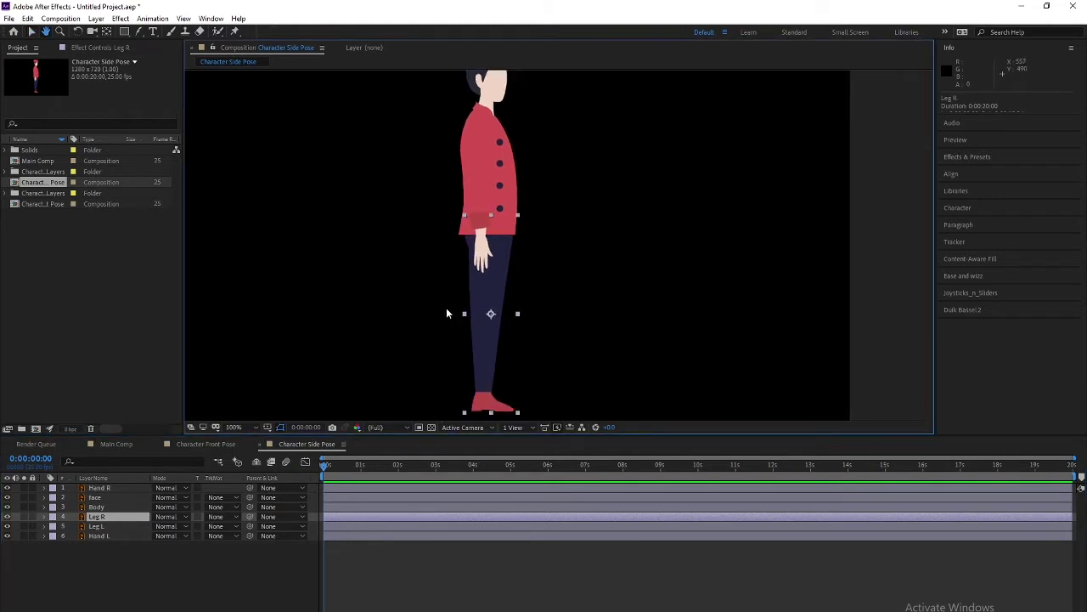
pyautogui.press('y')
pyautogui.moveTo(491, 313); pyautogui.dragTo(489, 238)
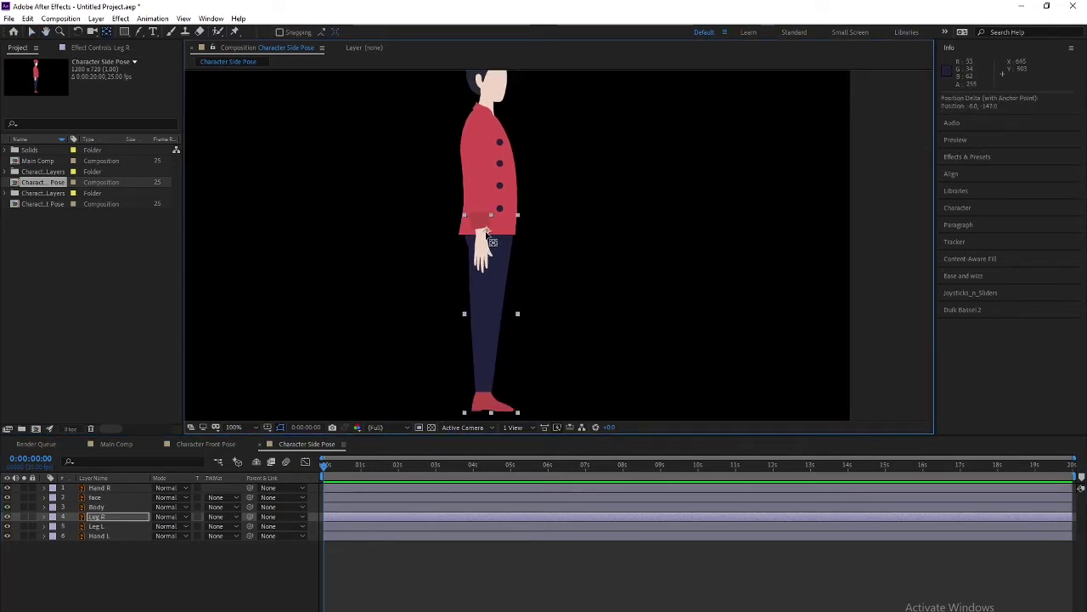
pyautogui.press('v')
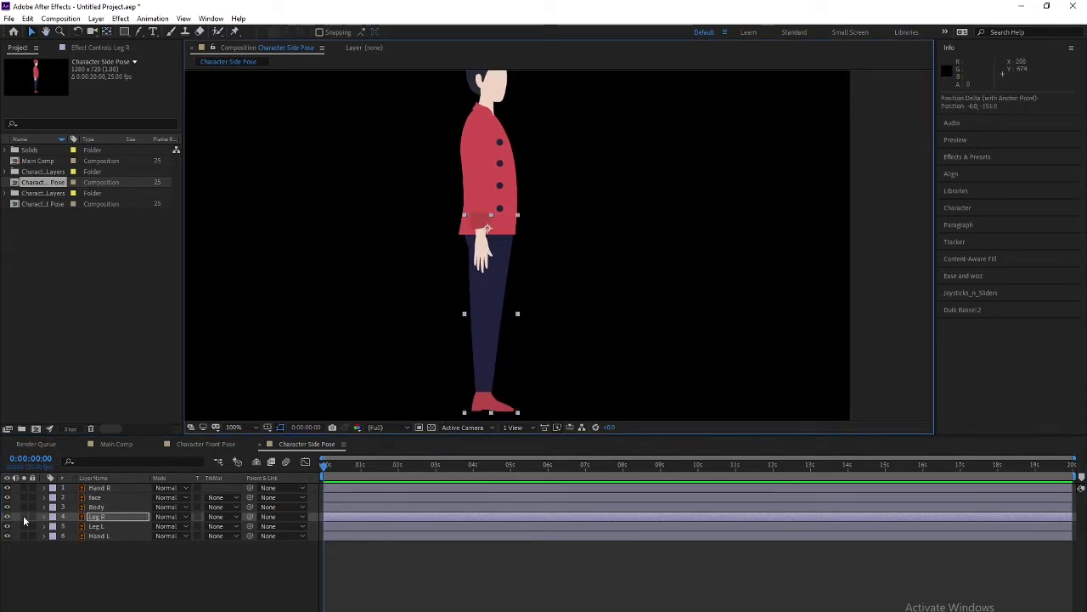
pyautogui.click(24, 516)
pyautogui.click(24, 517)
pyautogui.click(23, 517)
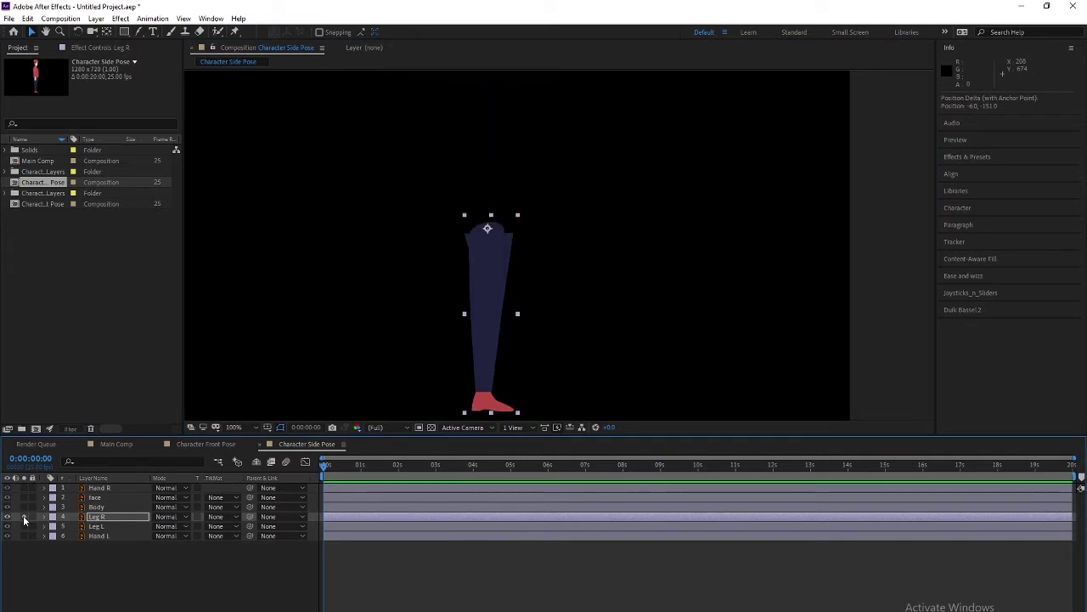
pyautogui.click(24, 516)
# Step: Solo Leg L and move its anchor point up to the hip
pyautogui.hotkey('ctrl', 'Down')
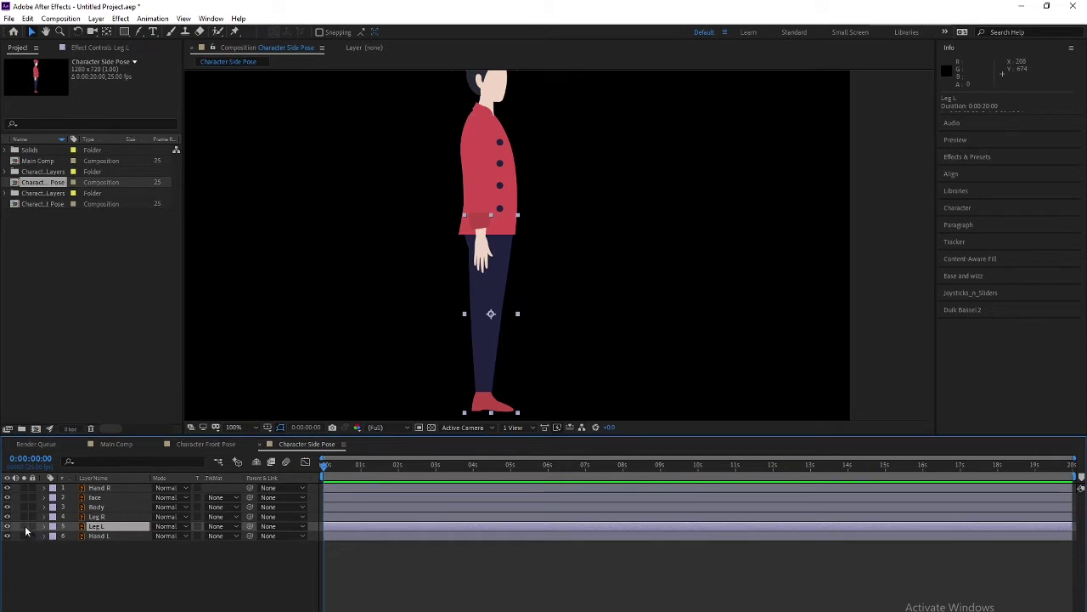
pyautogui.click(24, 526)
pyautogui.press('y')
pyautogui.moveTo(491, 314); pyautogui.dragTo(489, 232)
pyautogui.press('v')
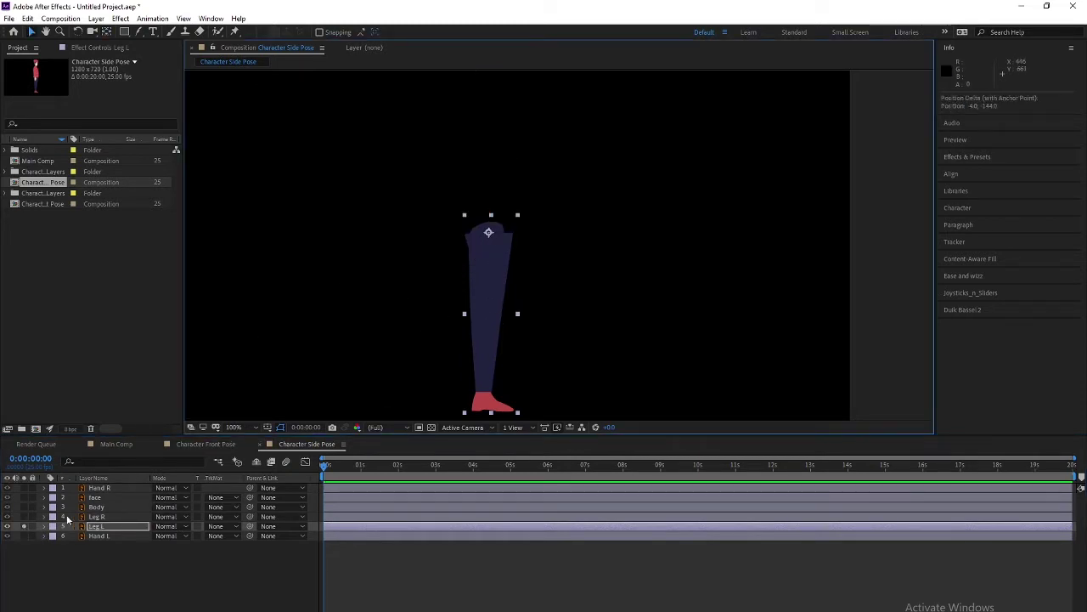
pyautogui.click(24, 527)
# Step: Move Hand L's anchor point up to the shoulder
pyautogui.click(24, 536)
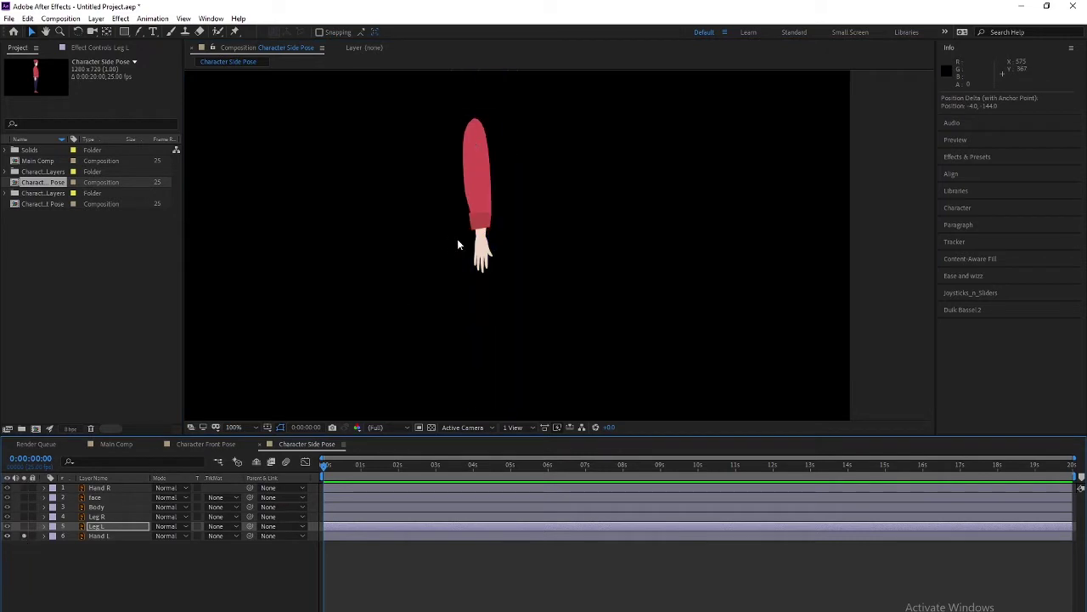
pyautogui.click(478, 193)
pyautogui.press('y')
pyautogui.moveTo(477, 196); pyautogui.dragTo(480, 139)
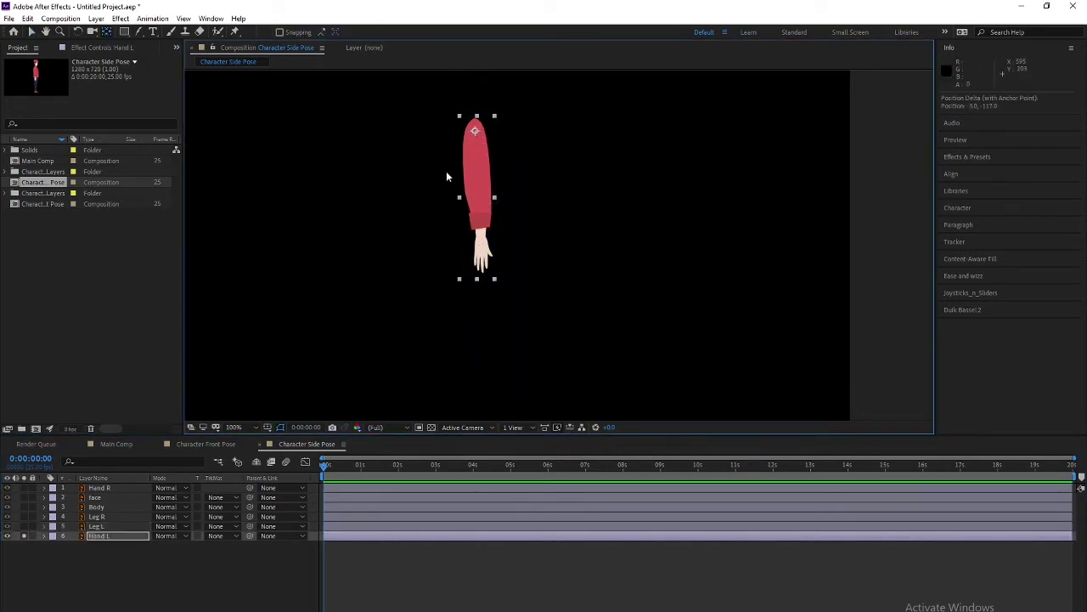
pyautogui.press('v')
pyautogui.click(24, 536)
# Step: Move Hand R's anchor point up to the shoulder
pyautogui.click(94, 488)
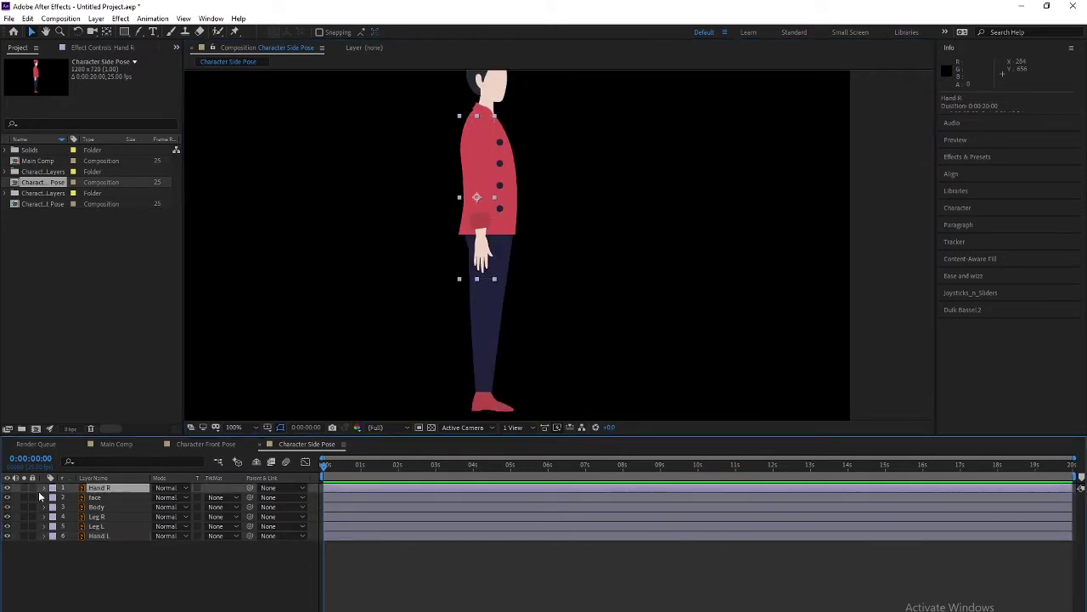
pyautogui.click(24, 489)
pyautogui.press('y')
pyautogui.moveTo(477, 197); pyautogui.dragTo(474, 127)
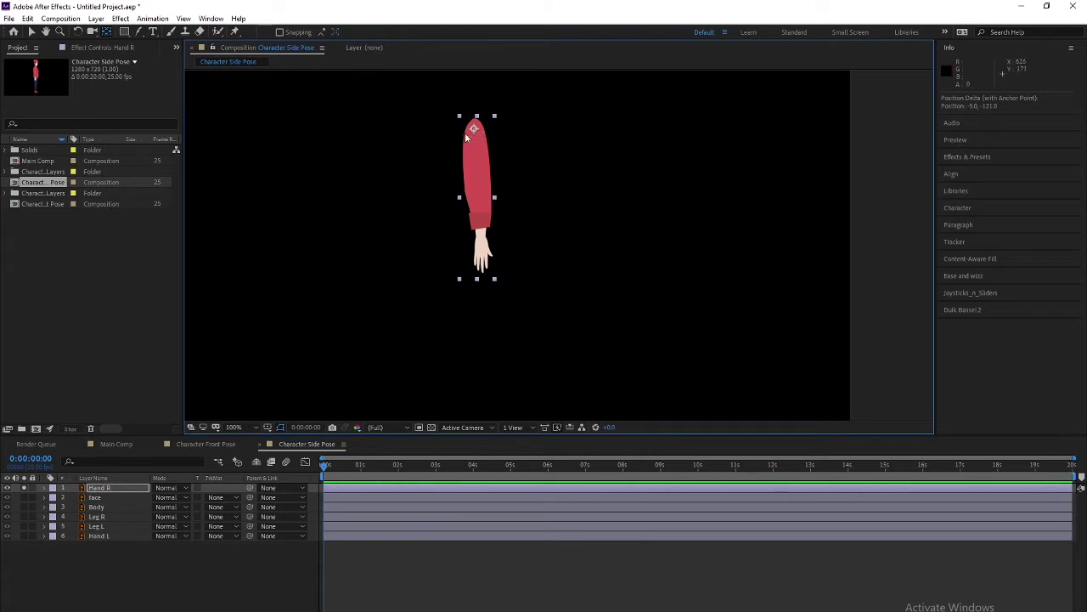
pyautogui.press('v')
pyautogui.click(23, 489)
# Step: Move the Body layer's anchor point down to the waist
pyautogui.click(96, 508)
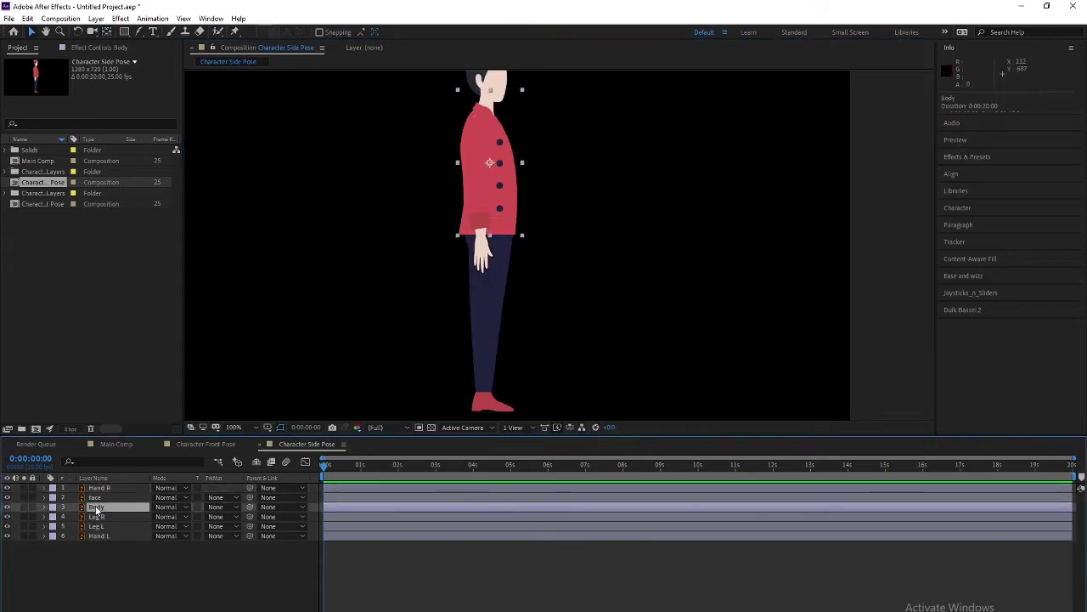
pyautogui.click(23, 507)
pyautogui.press('y')
pyautogui.moveTo(489, 162); pyautogui.dragTo(490, 235)
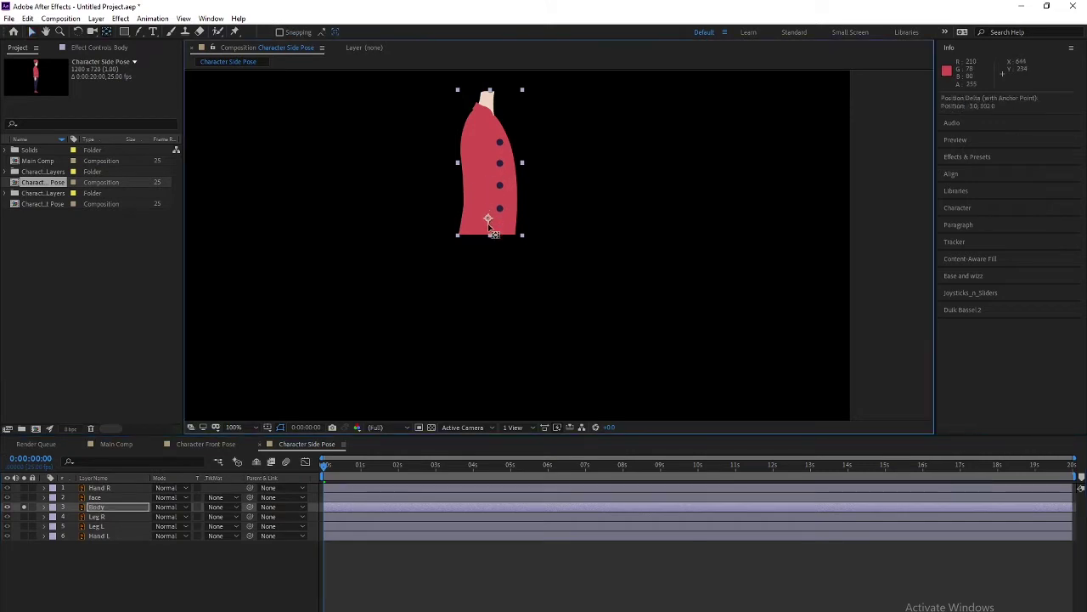
pyautogui.press('v')
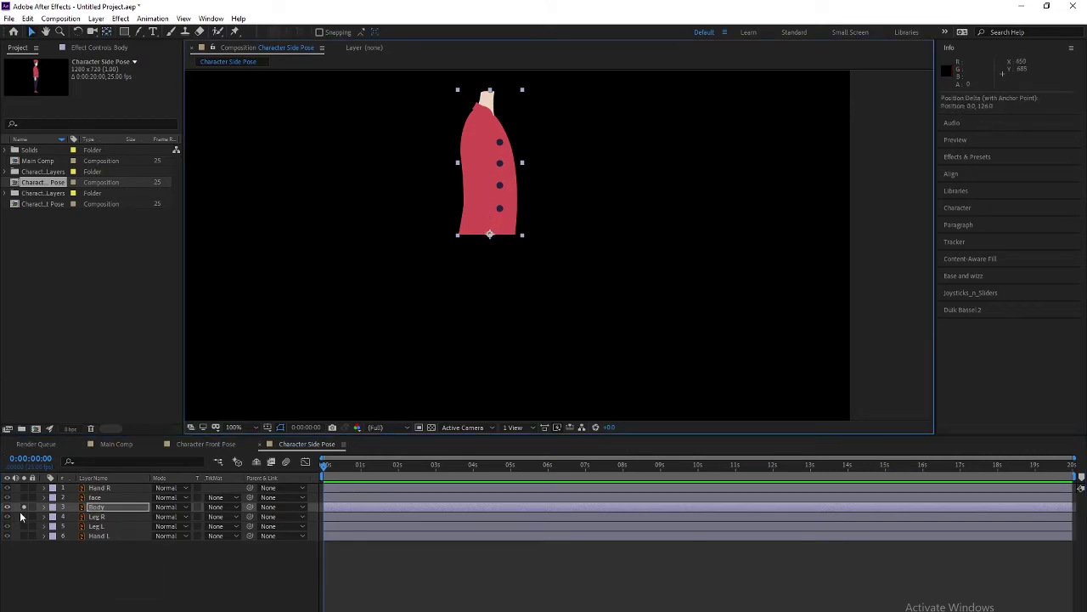
pyautogui.click(24, 508)
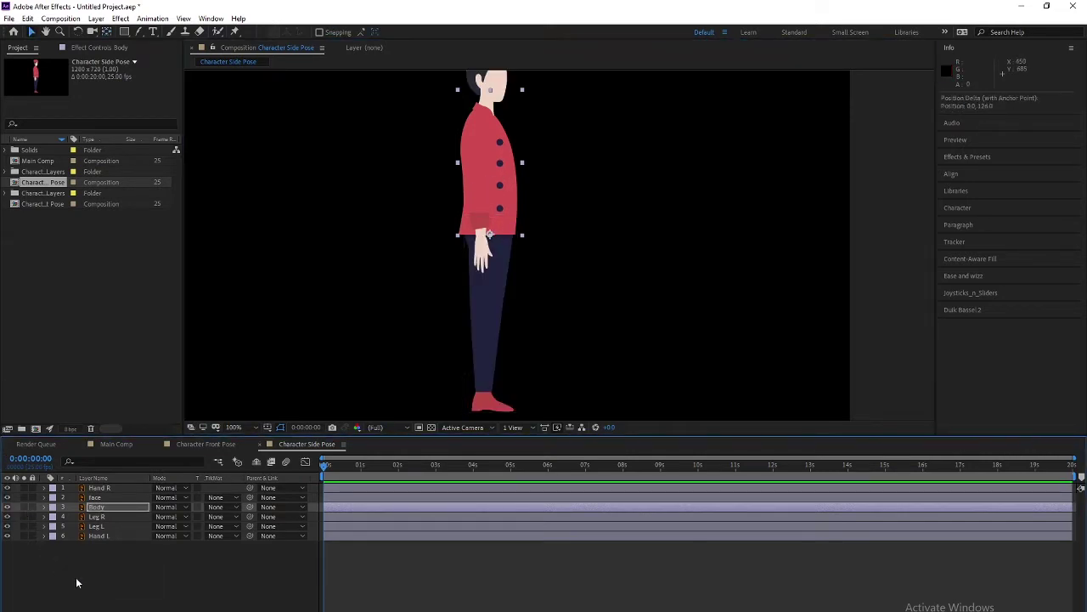
pyautogui.click(97, 536)
# Step: Parent the face, Hand R and Hand L layers to Body with the pick whip
pyautogui.click(99, 506)
pyautogui.click(100, 498)
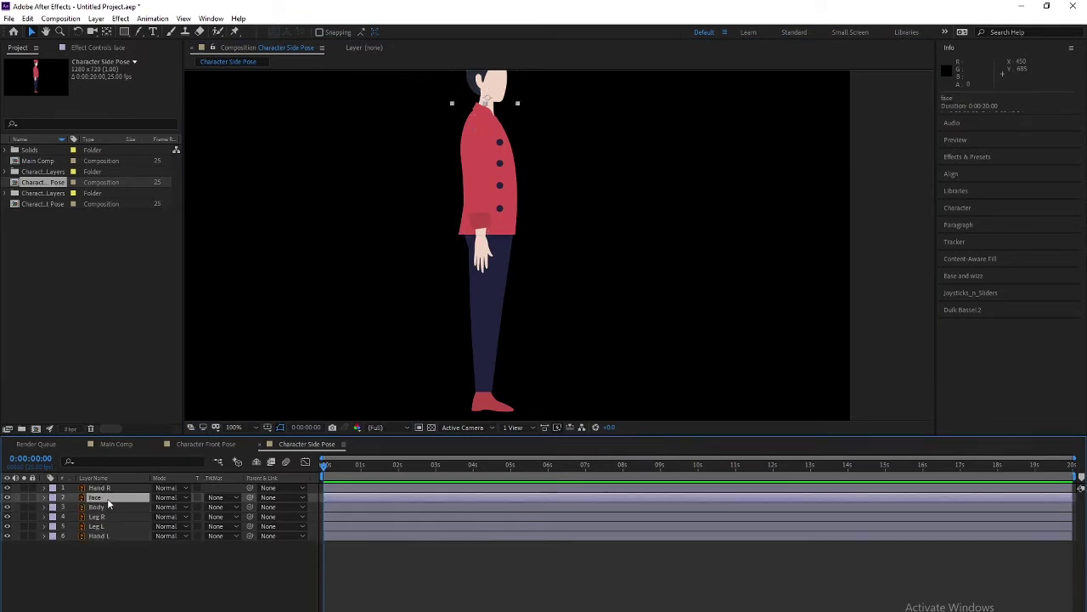
pyautogui.keyDown('ctrl'); pyautogui.click(99, 488); pyautogui.keyUp('ctrl')
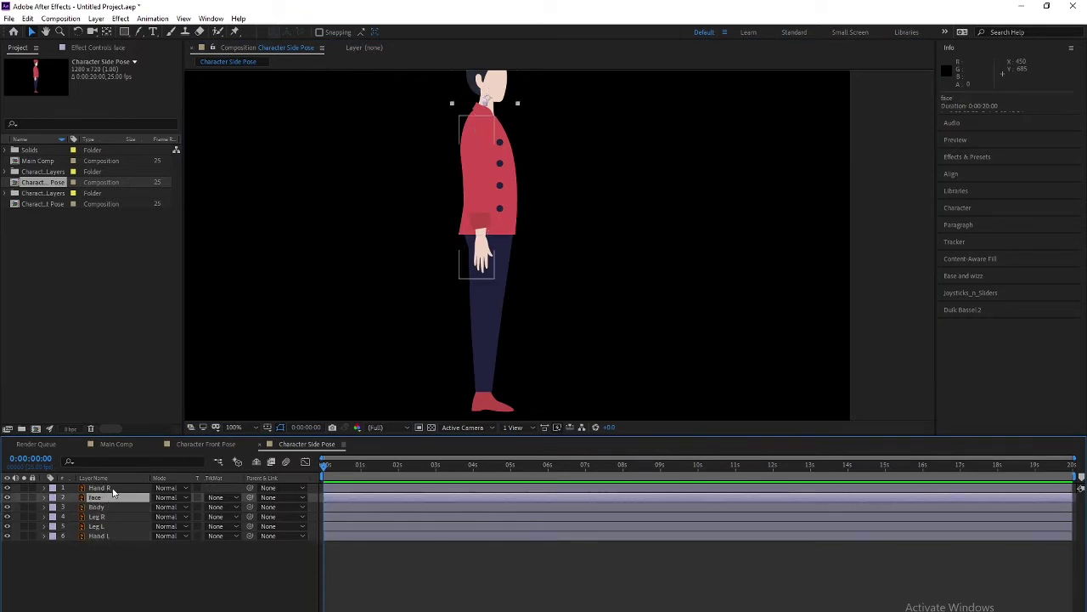
pyautogui.keyDown('ctrl'); pyautogui.click(100, 535); pyautogui.keyUp('ctrl')
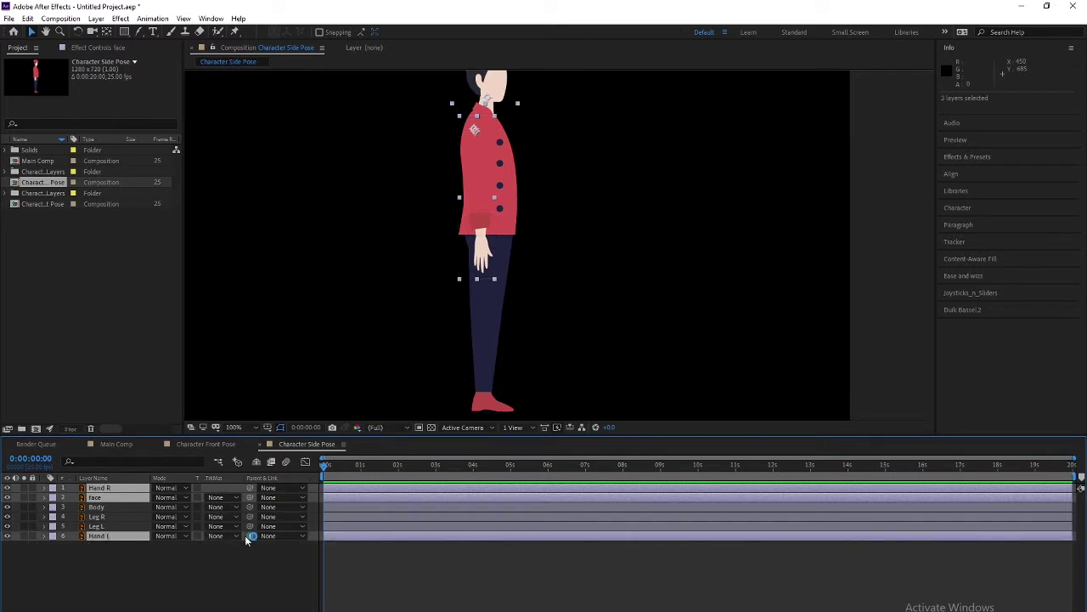
pyautogui.moveTo(248, 535); pyautogui.dragTo(105, 508)
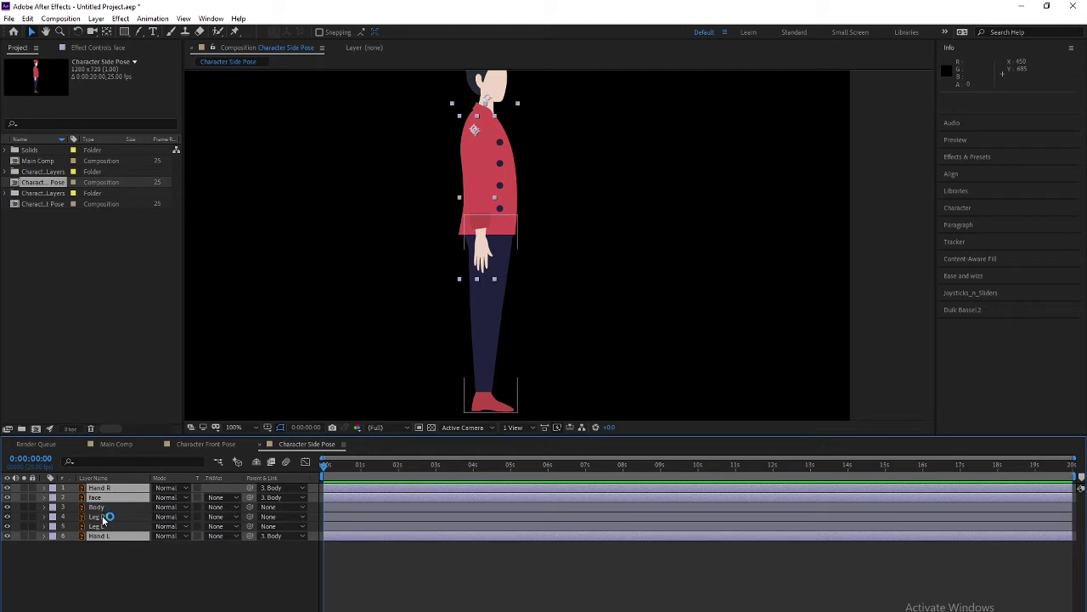
# Step: Check Leg R and Leg L, leaving both legs without a parent
pyautogui.click(107, 516)
pyautogui.click(104, 526)
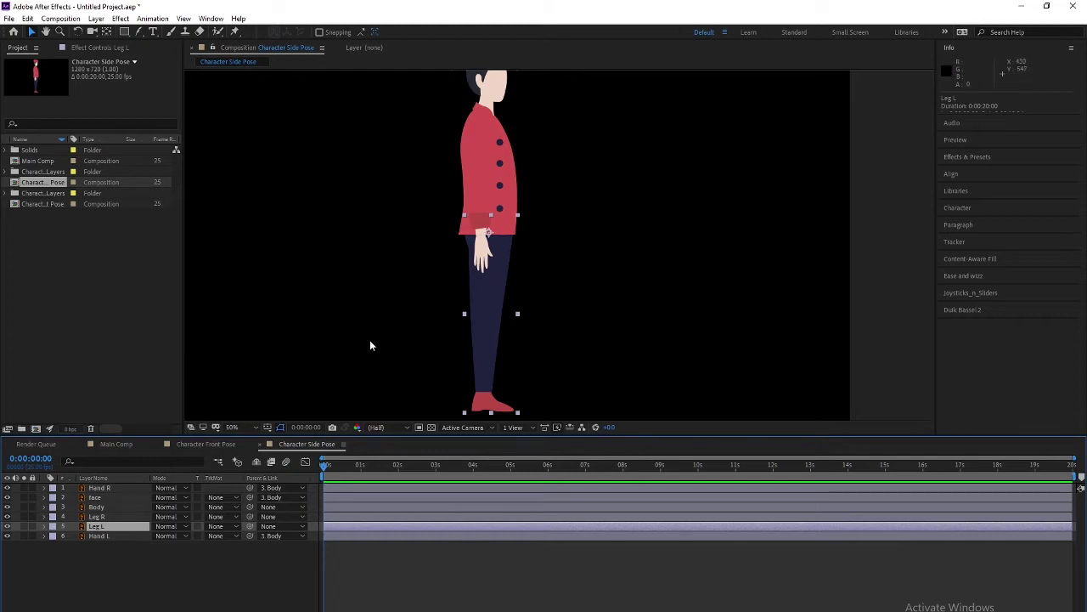
pyautogui.scroll(-2, 407, 340)
pyautogui.scroll(2, 413, 371)
pyautogui.scroll(2, 383, 364)
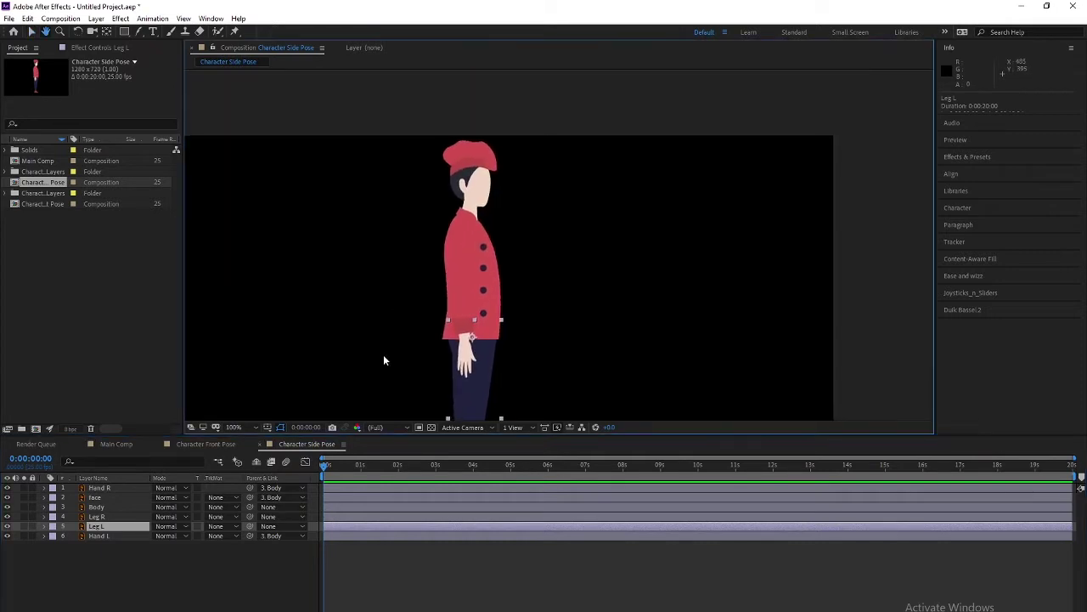
pyautogui.scroll(-2, 382, 352)
pyautogui.scroll(2, 456, 364)
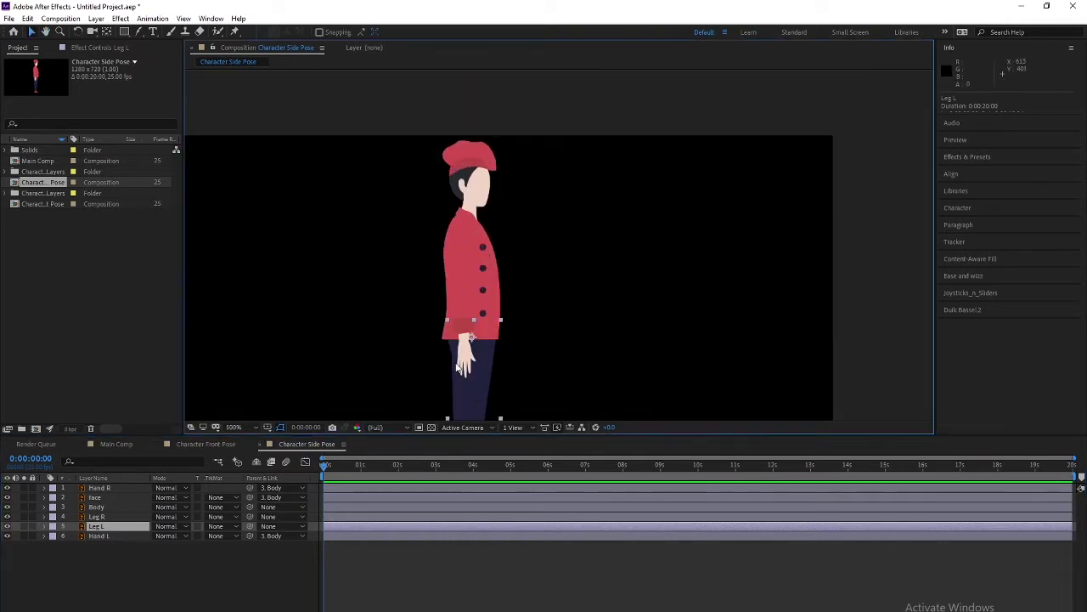
pyautogui.scroll(-2, 449, 362)
# Step: Click through each layer to verify the parenting, ending on Hand R
pyautogui.click(85, 597)
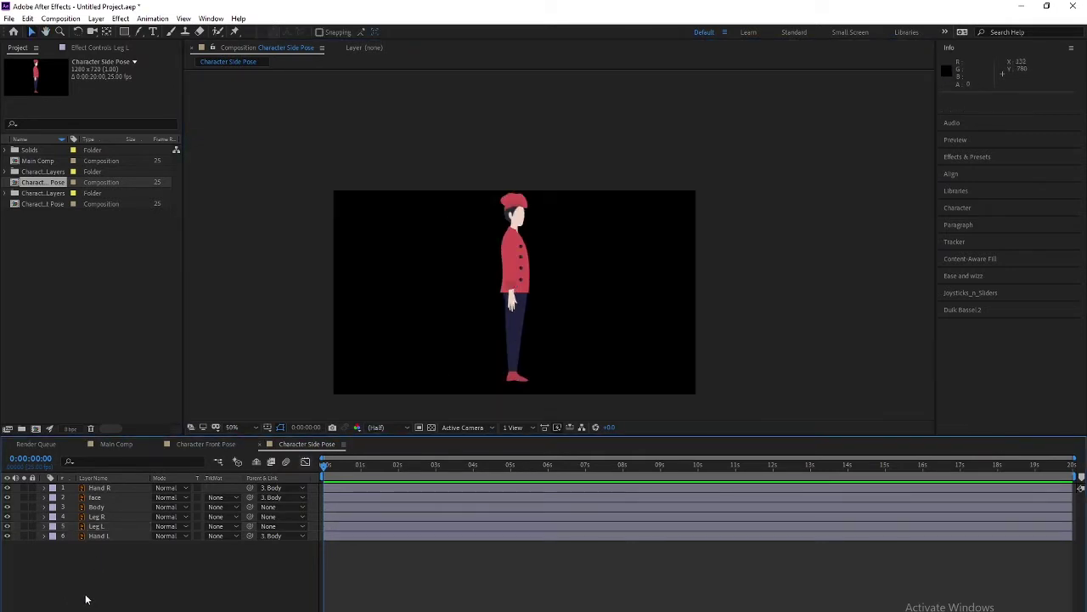
pyautogui.click(95, 497)
pyautogui.click(96, 507)
pyautogui.click(96, 517)
pyautogui.click(97, 526)
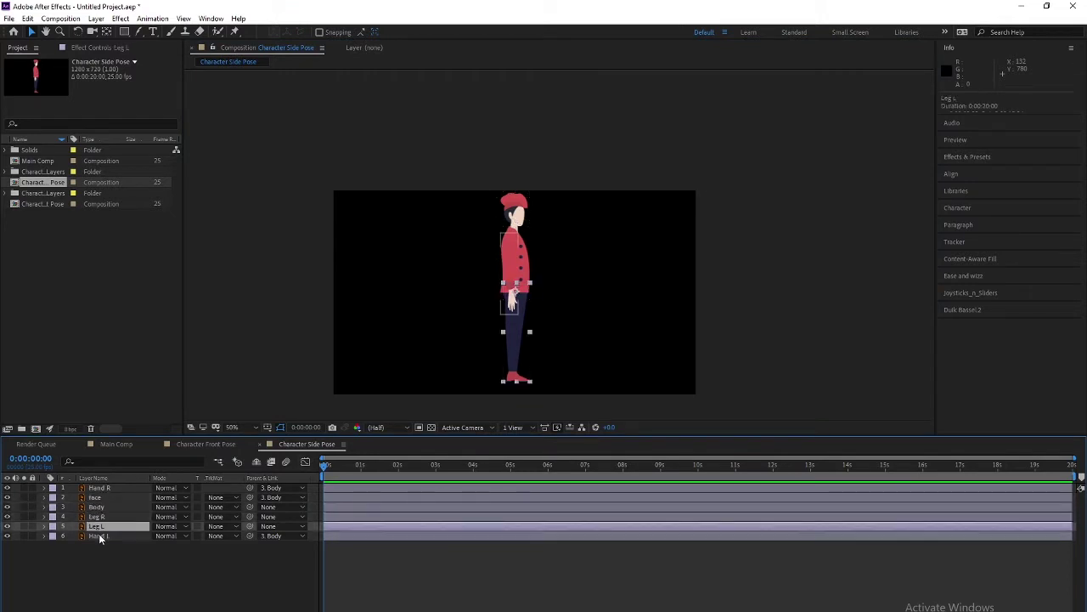
pyautogui.click(99, 537)
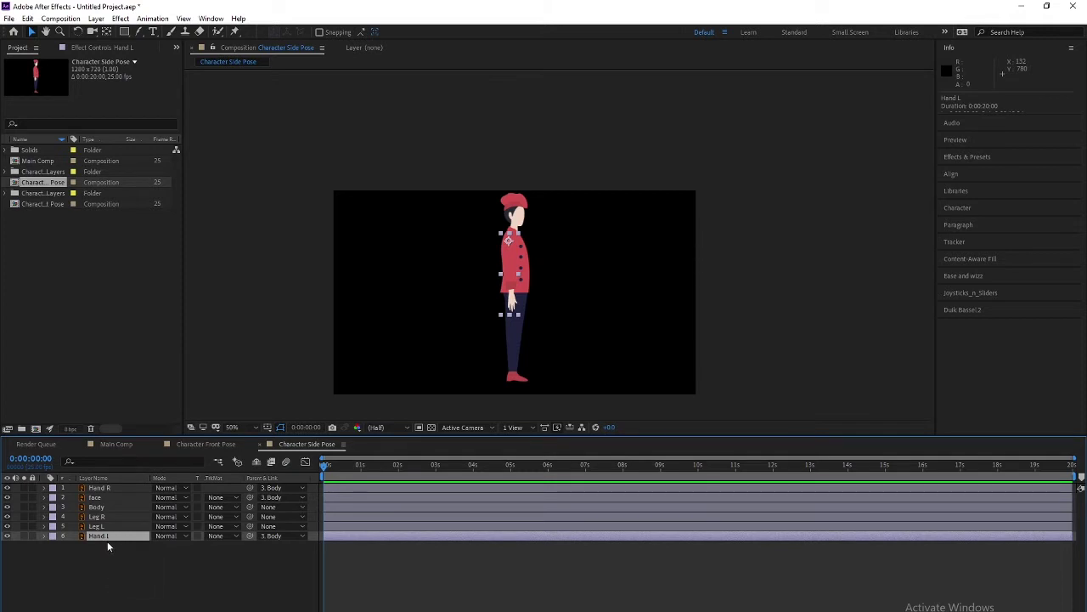
pyautogui.click(108, 525)
pyautogui.click(108, 516)
pyautogui.click(109, 507)
pyautogui.click(110, 498)
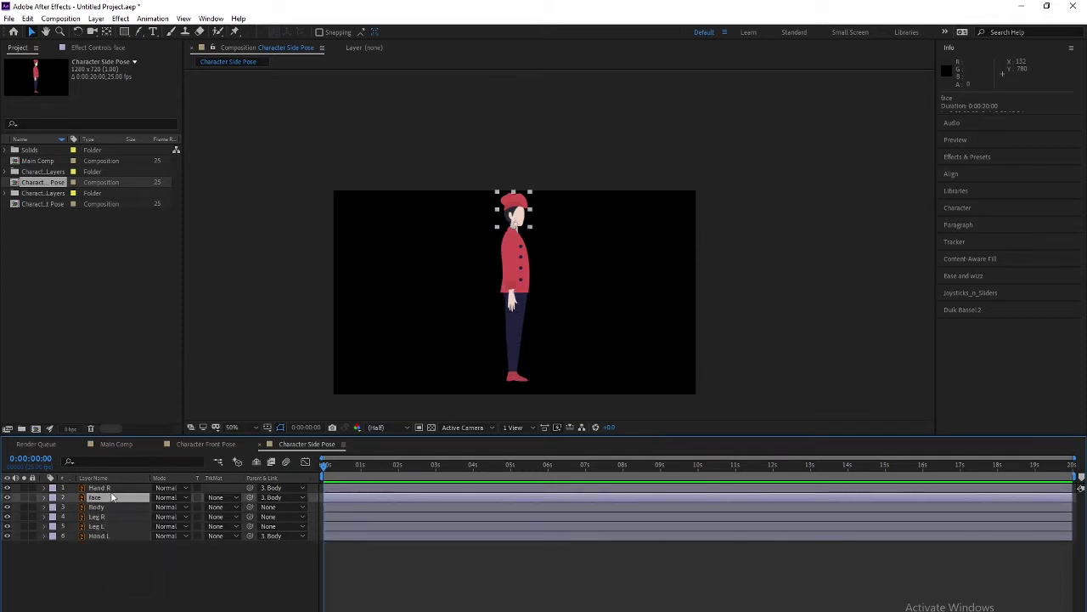
pyautogui.click(112, 490)
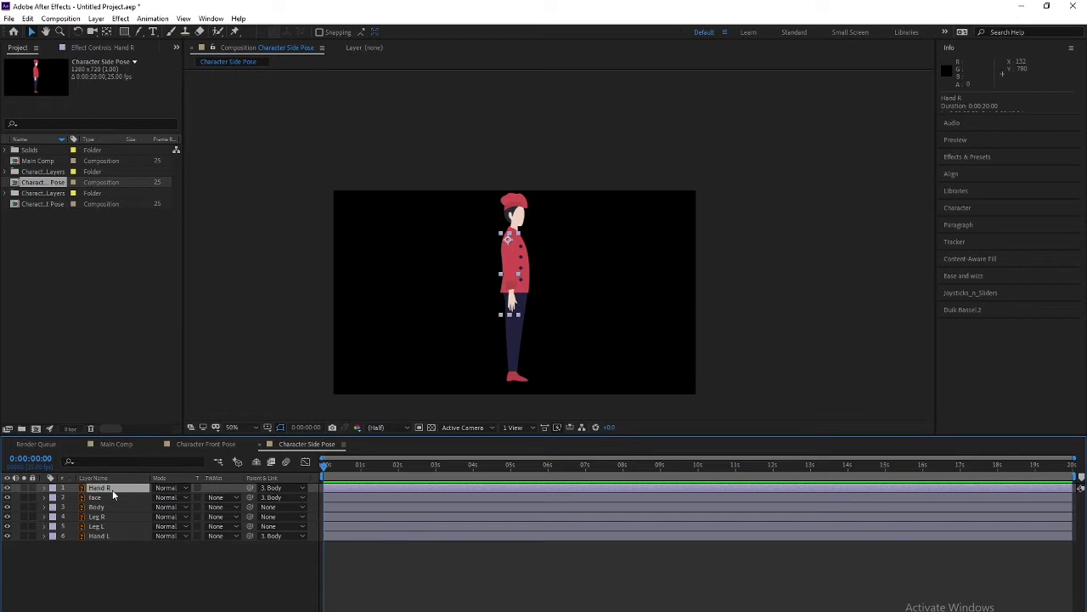
pyautogui.press('Return')
# Step: Search Google for 'character walk cycle' in a new Chrome tab
pyautogui.moveTo(408, 610)
pyautogui.click(472, 590)
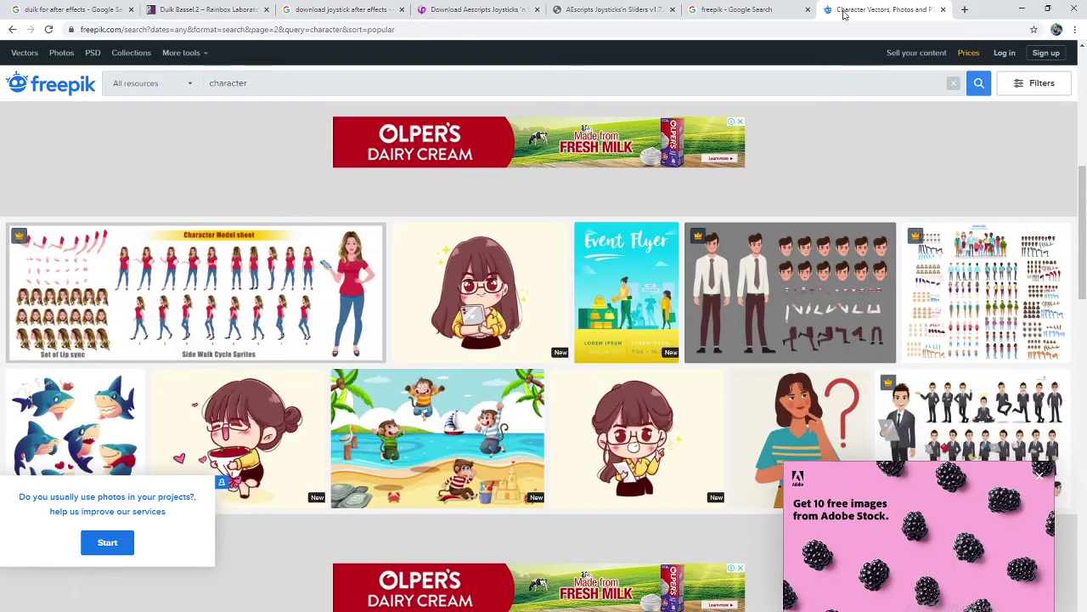
pyautogui.click(965, 10)
pyautogui.click(528, 240)
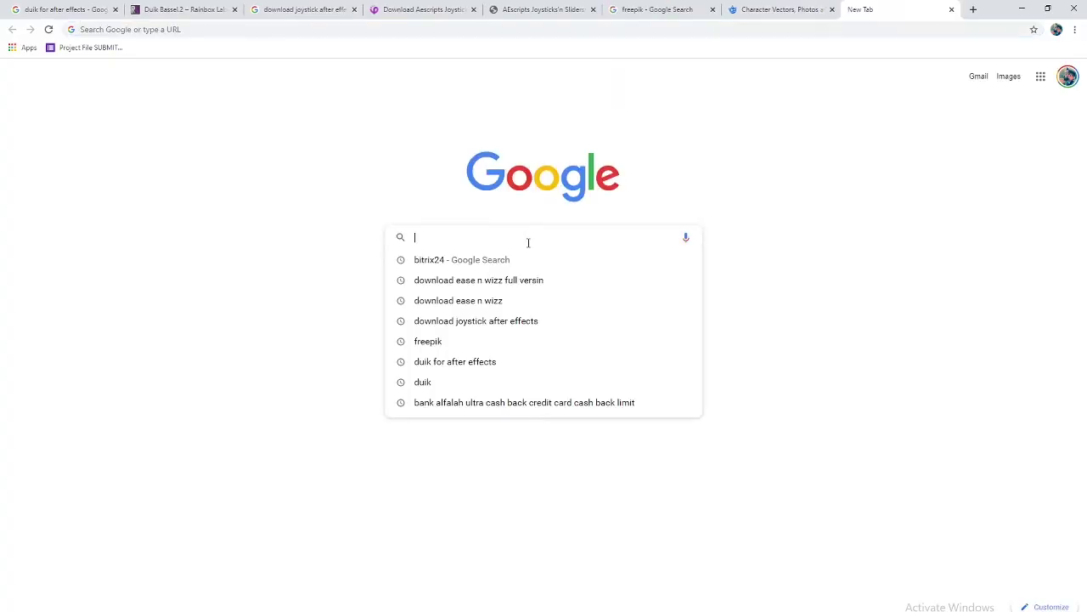
pyautogui.write('charactedr')
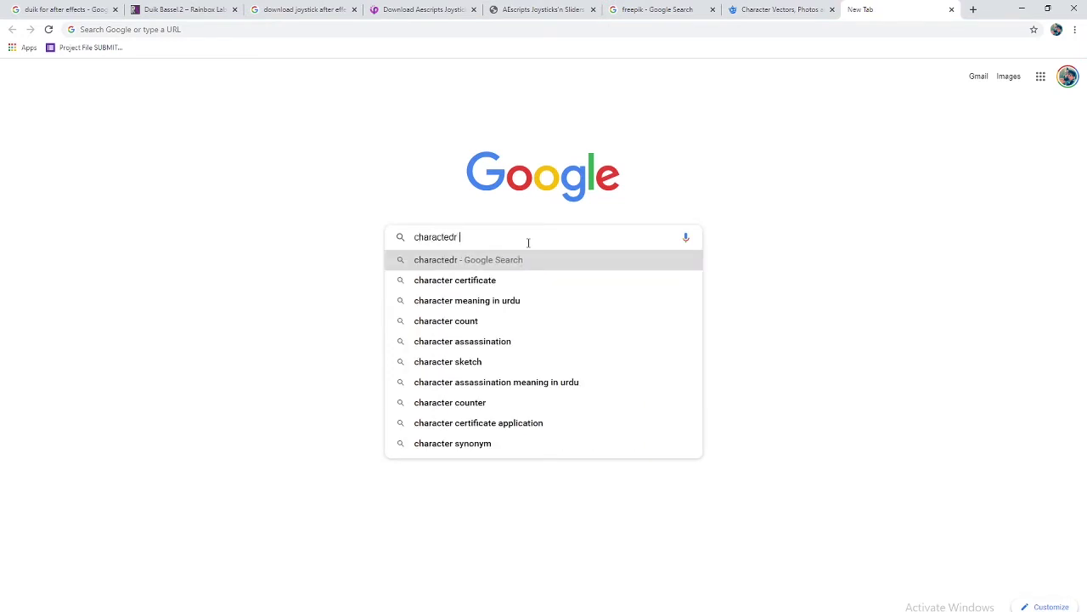
pyautogui.write(' walk cycle')
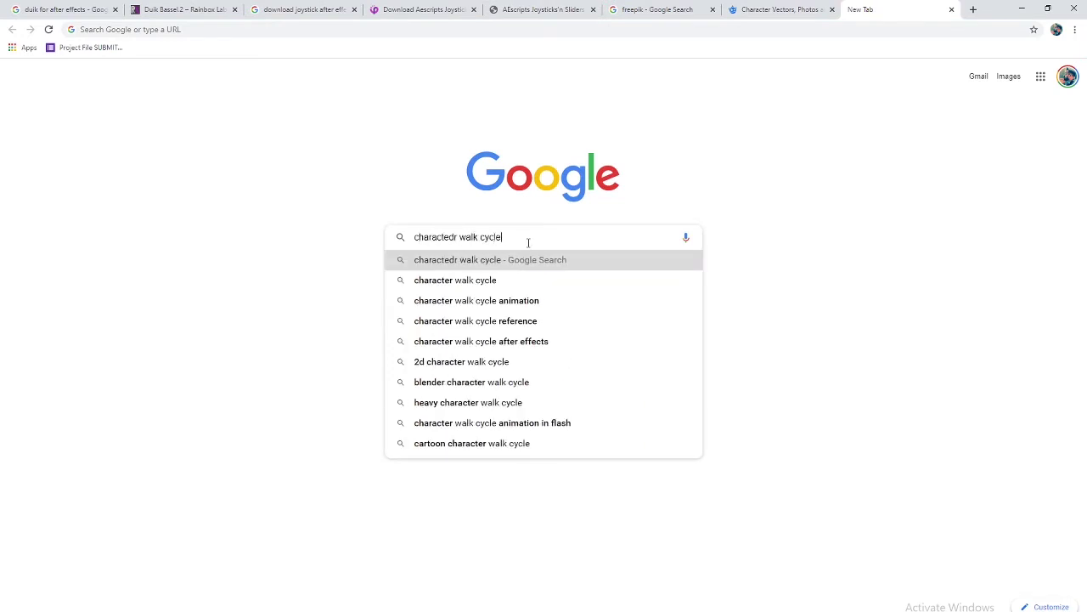
pyautogui.write('\\')
pyautogui.press('Return')
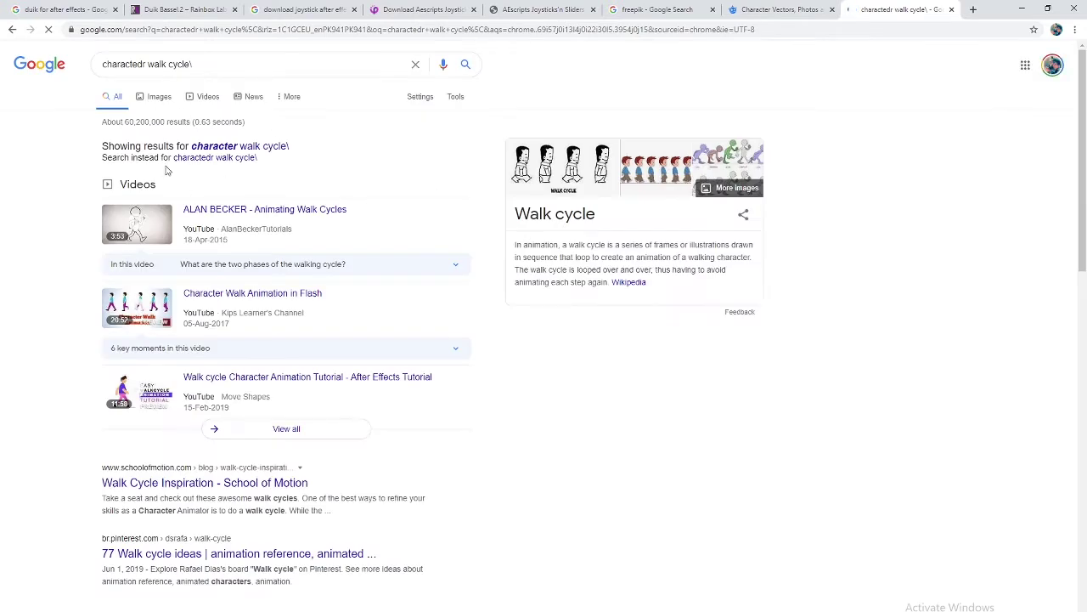
# Step: Browse the image results, enlarging two walk cycle references, then return to After Effects
pyautogui.click(159, 97)
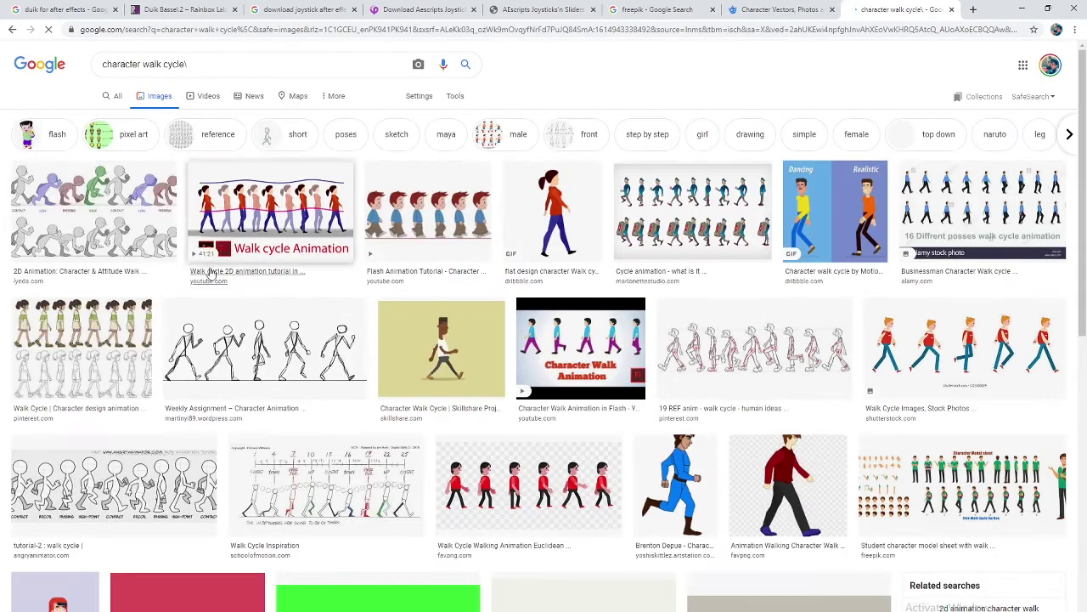
pyautogui.click(33, 210)
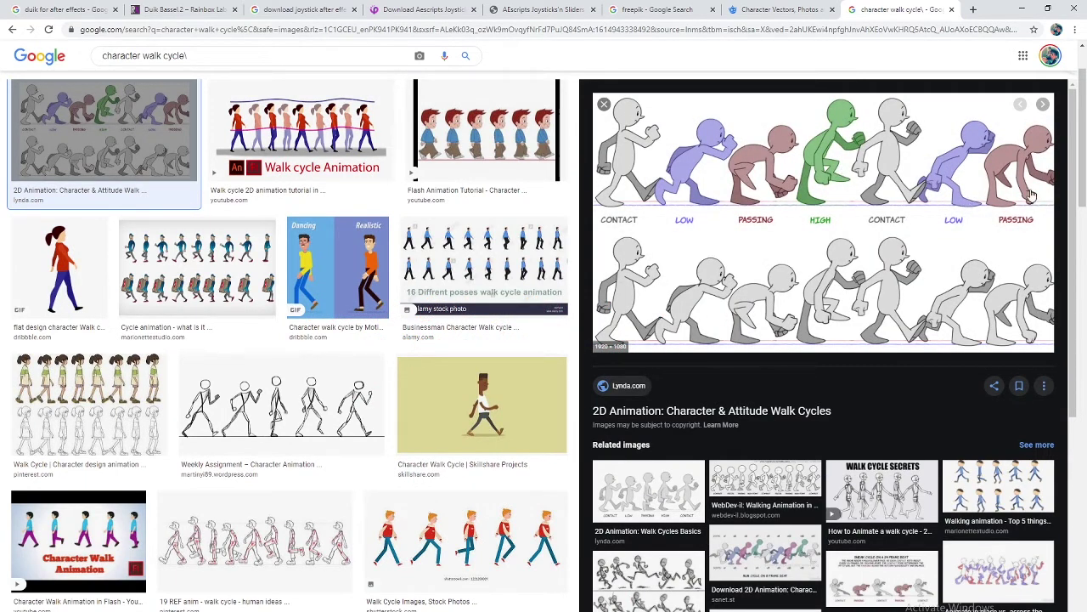
pyautogui.click(604, 103)
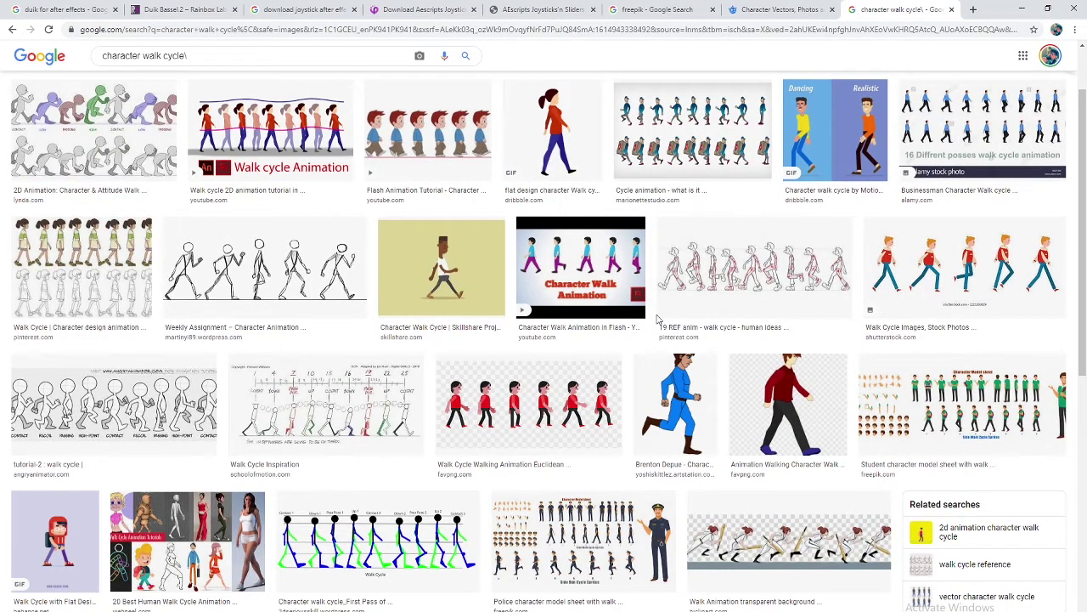
pyautogui.click(374, 542)
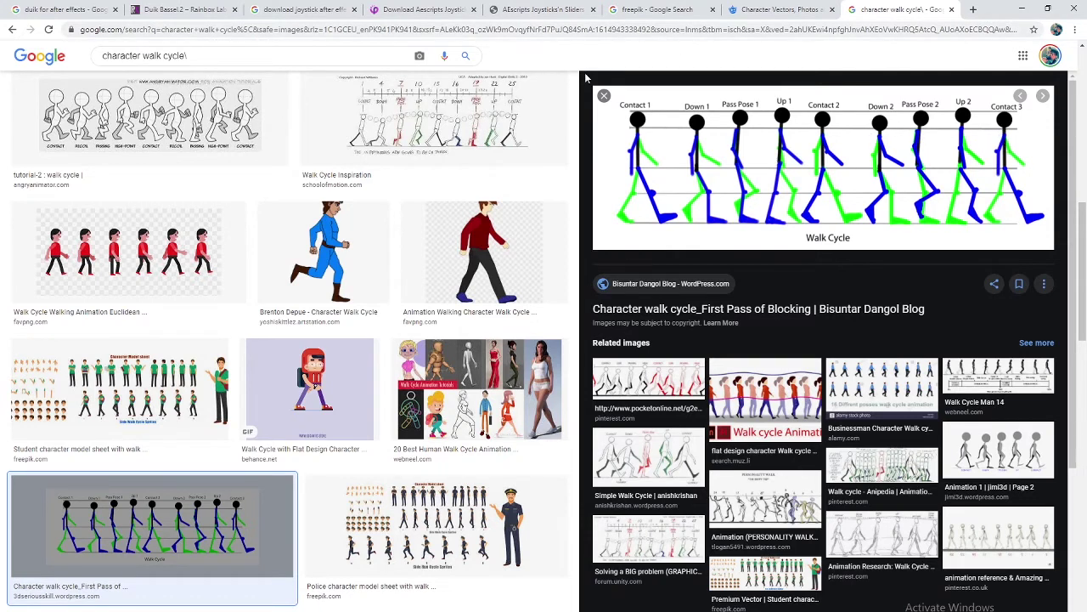
pyautogui.click(604, 96)
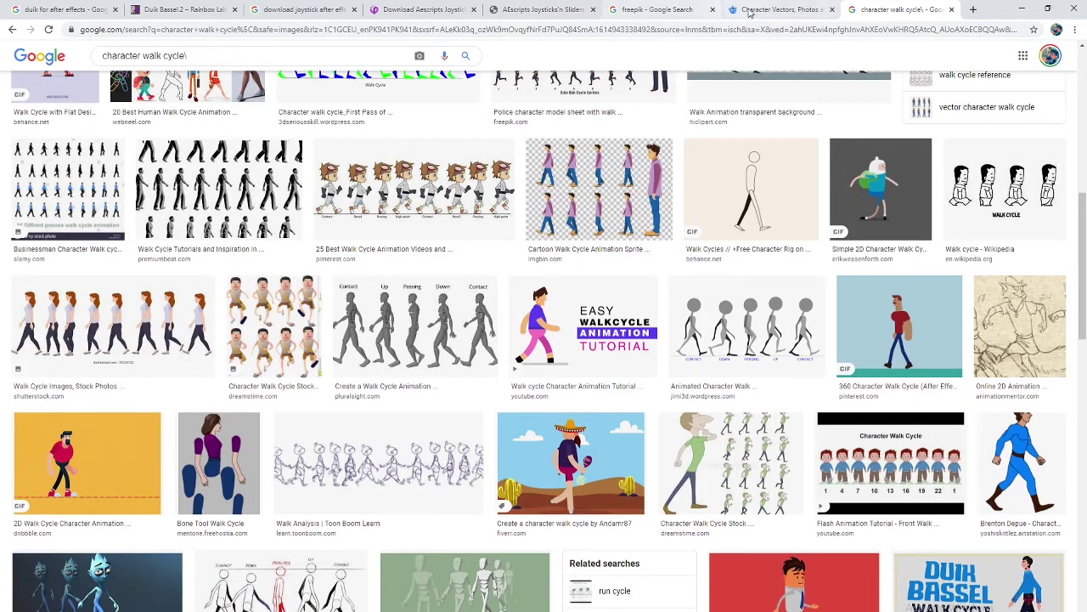
pyautogui.click(1022, 8)
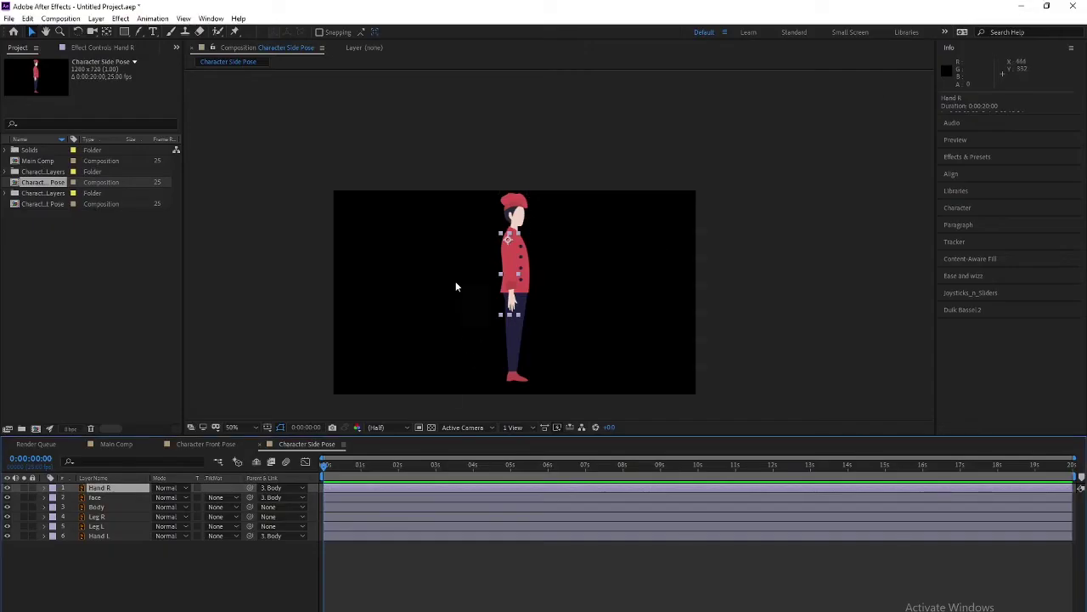
# Step: Clear the selection and zoom the composition view back out
pyautogui.click(425, 304)
pyautogui.scroll(2, 460, 321)
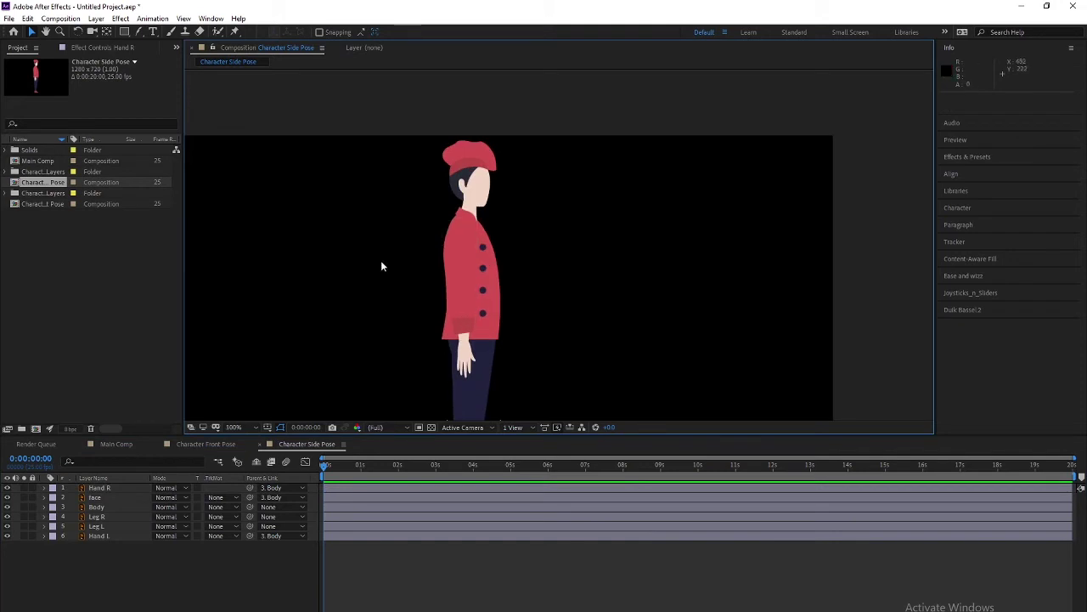
pyautogui.click(544, 313)
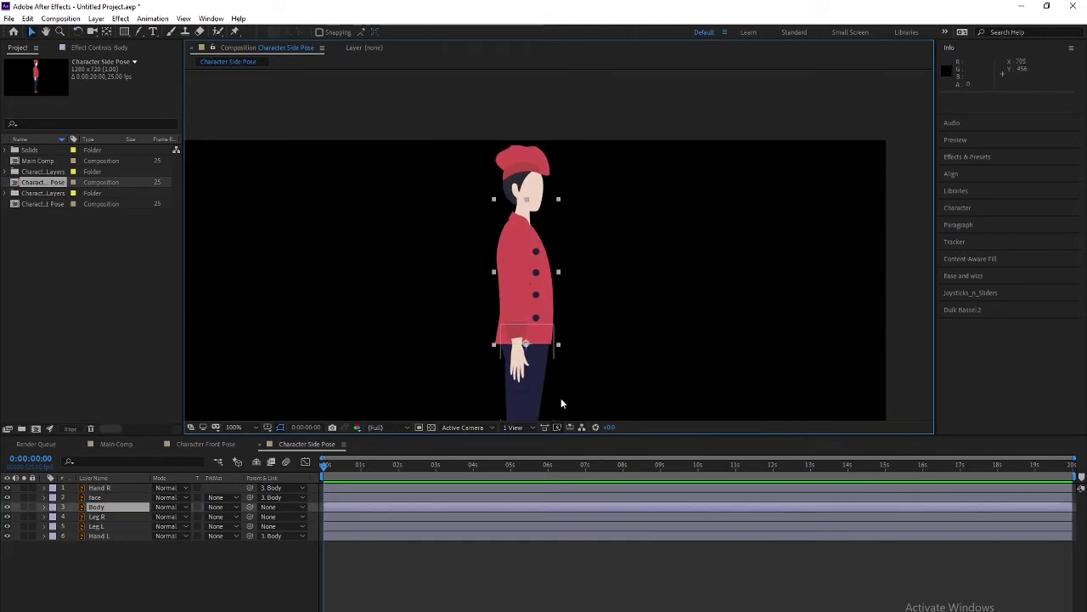
pyautogui.press(',')
pyautogui.press(',')
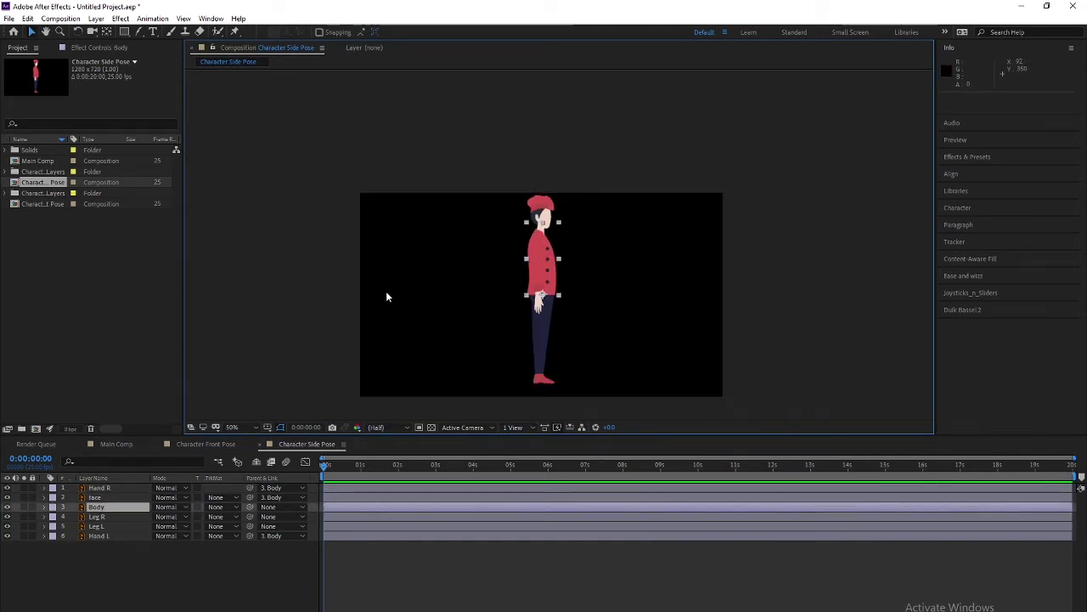
# Step: Solo Leg R and scrub its Rotation to test the hip pivot, returning to 0°
pyautogui.click(98, 517)
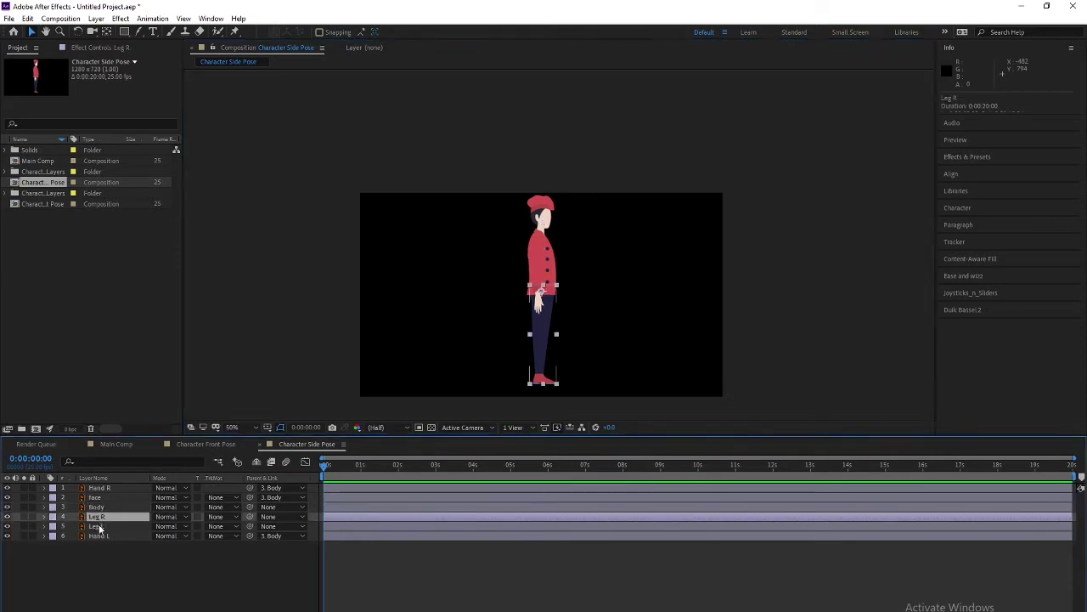
pyautogui.click(99, 526)
pyautogui.click(98, 517)
pyautogui.click(100, 527)
pyautogui.click(98, 517)
pyautogui.click(24, 517)
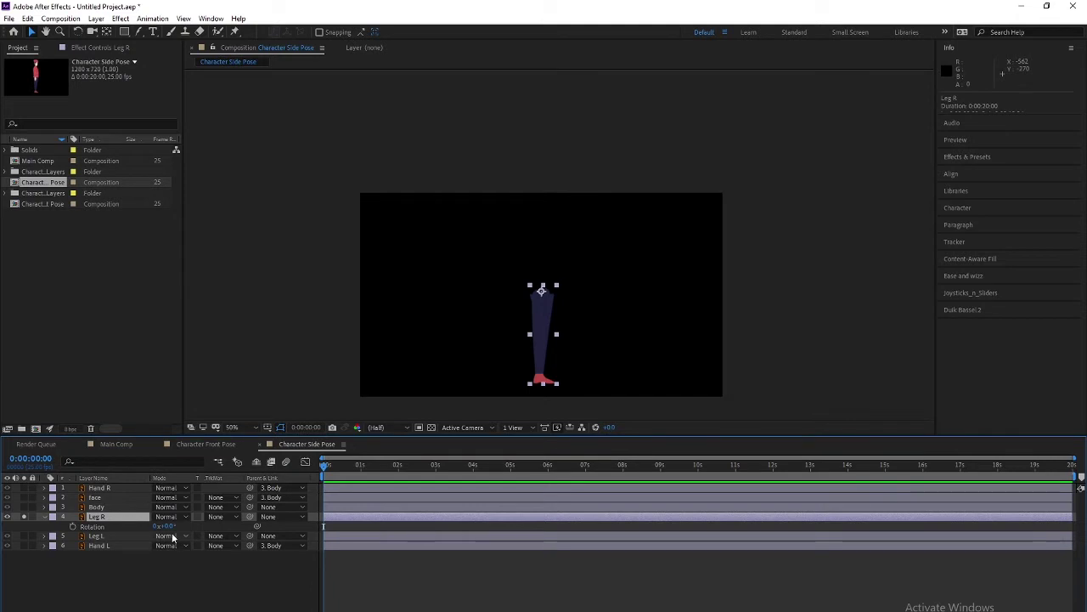
pyautogui.moveTo(165, 526)
pyautogui.mouseDown()
pyautogui.moveTo(186, 528)
pyautogui.moveTo(168, 567)
pyautogui.mouseUp()
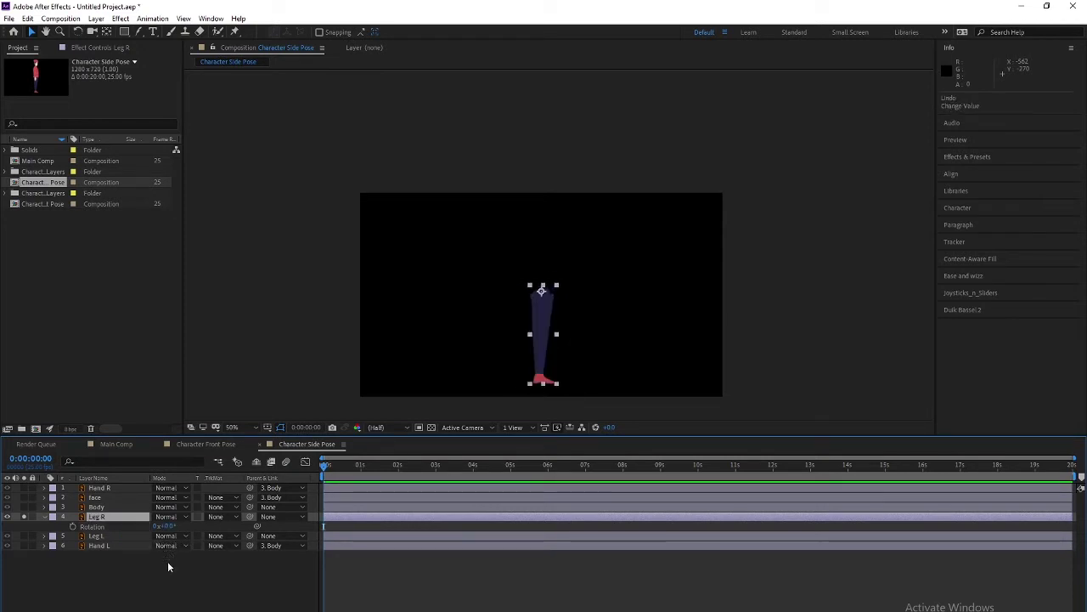
# Step: Place puppet pins on Leg R at hip, knee, foot and toe, then test-bend the knee
pyautogui.click(235, 31)
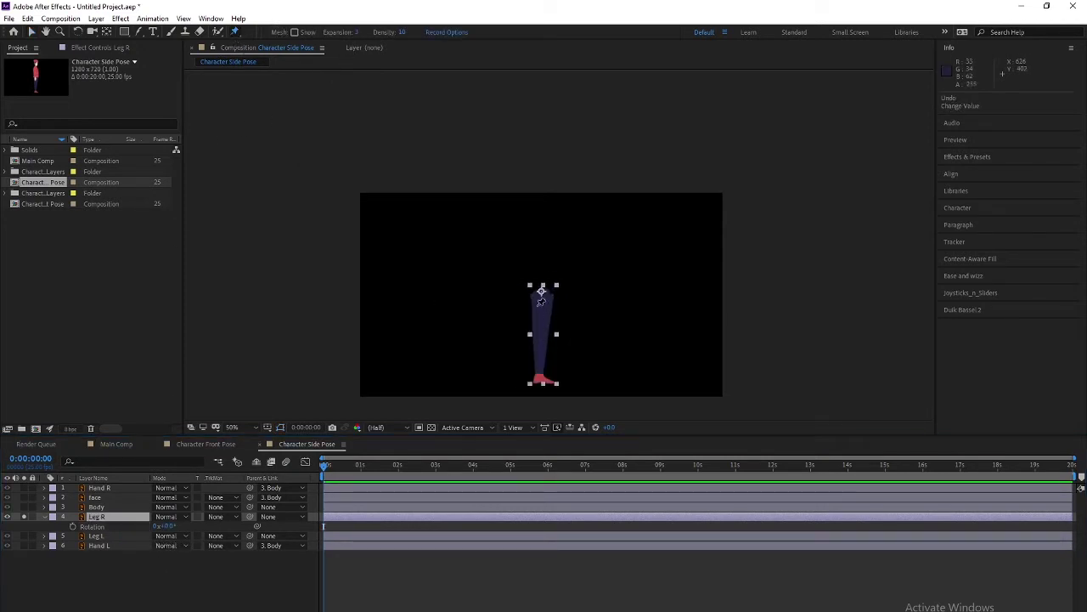
pyautogui.click(542, 290)
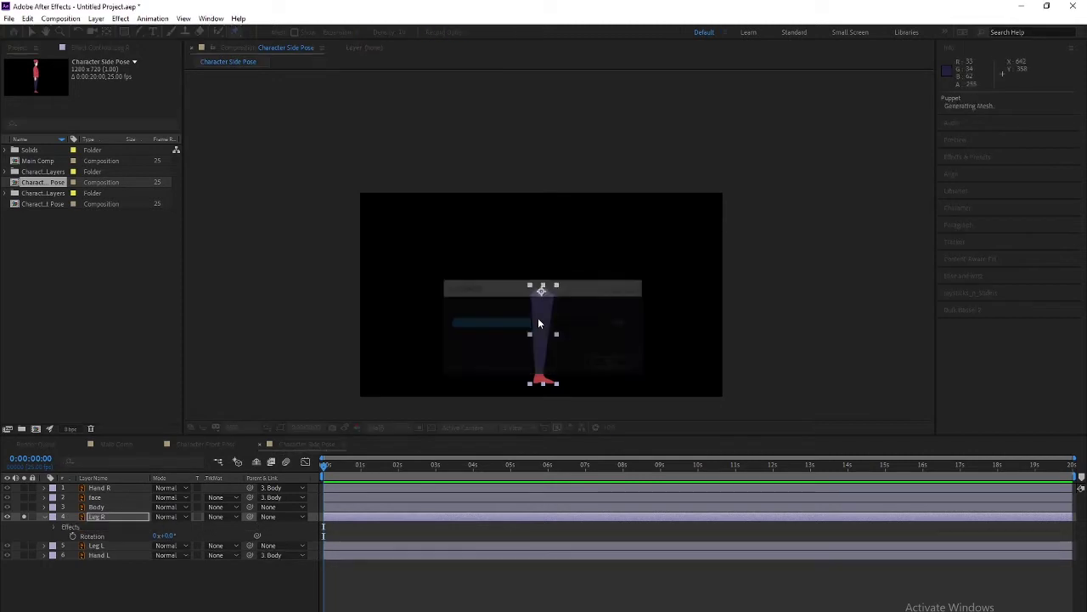
pyautogui.click(541, 334)
pyautogui.click(538, 377)
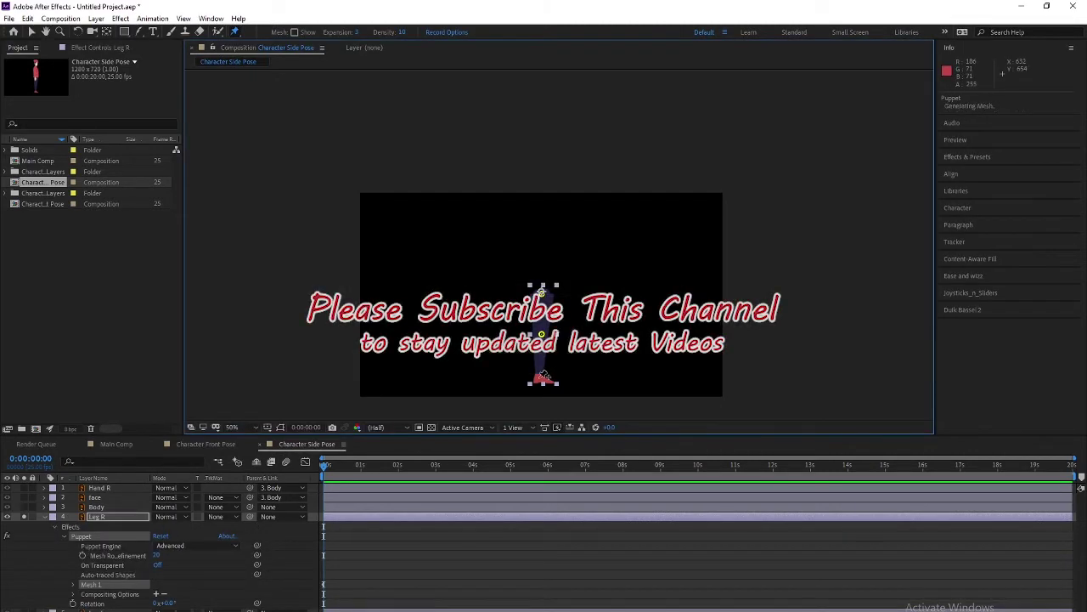
pyautogui.click(554, 382)
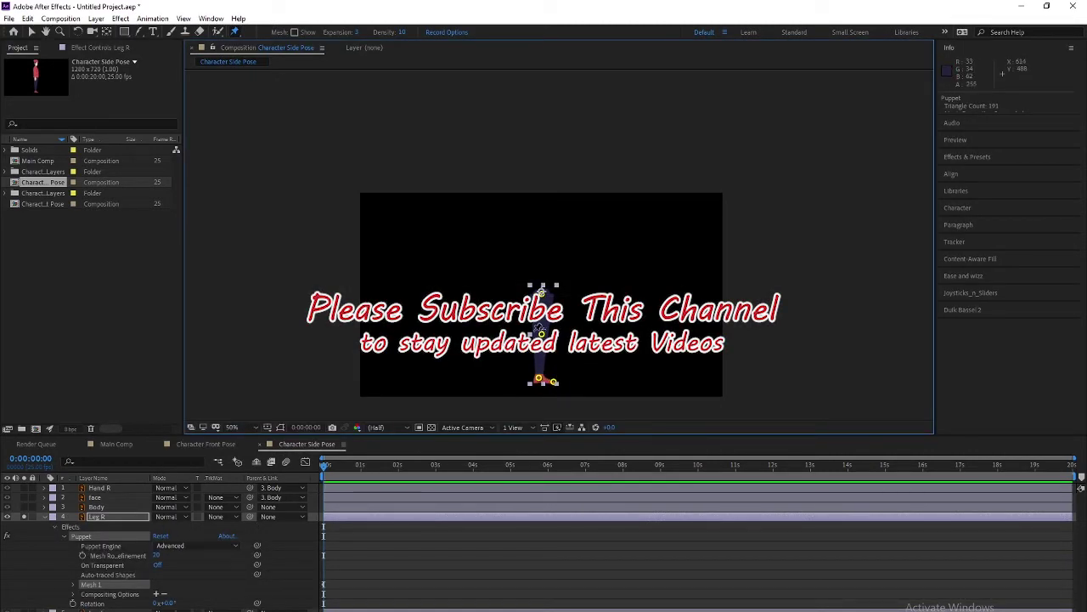
pyautogui.moveTo(549, 339)
pyautogui.mouseDown()
pyautogui.moveTo(478, 340)
pyautogui.moveTo(683, 329)
pyautogui.moveTo(550, 339)
pyautogui.moveTo(577, 343)
pyautogui.moveTo(616, 309)
pyautogui.mouseUp()
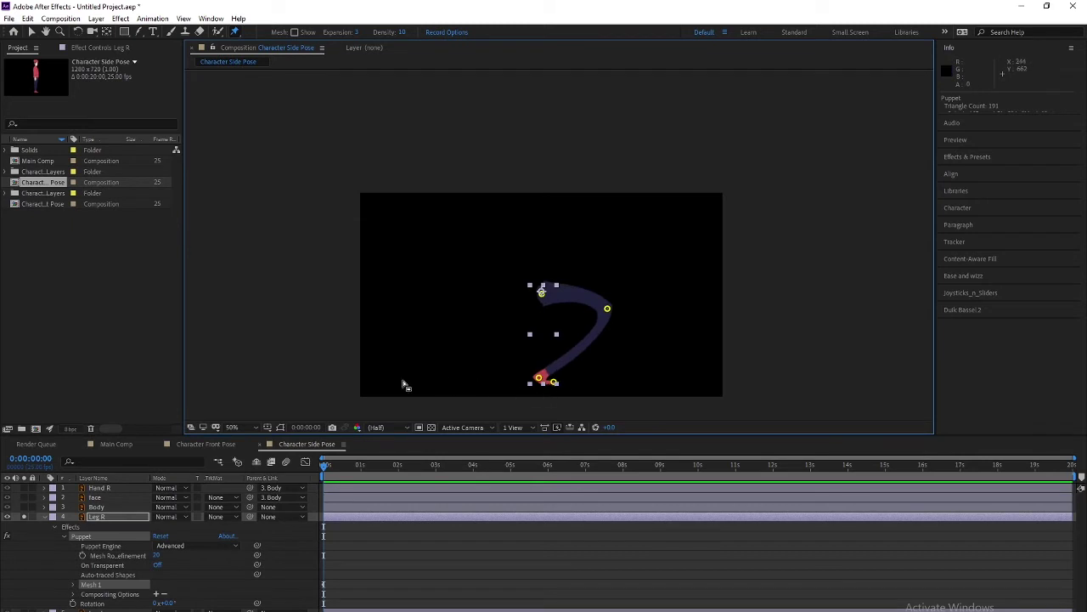
# Step: Undo the test bend so Leg R stays straight
pyautogui.click(114, 528)
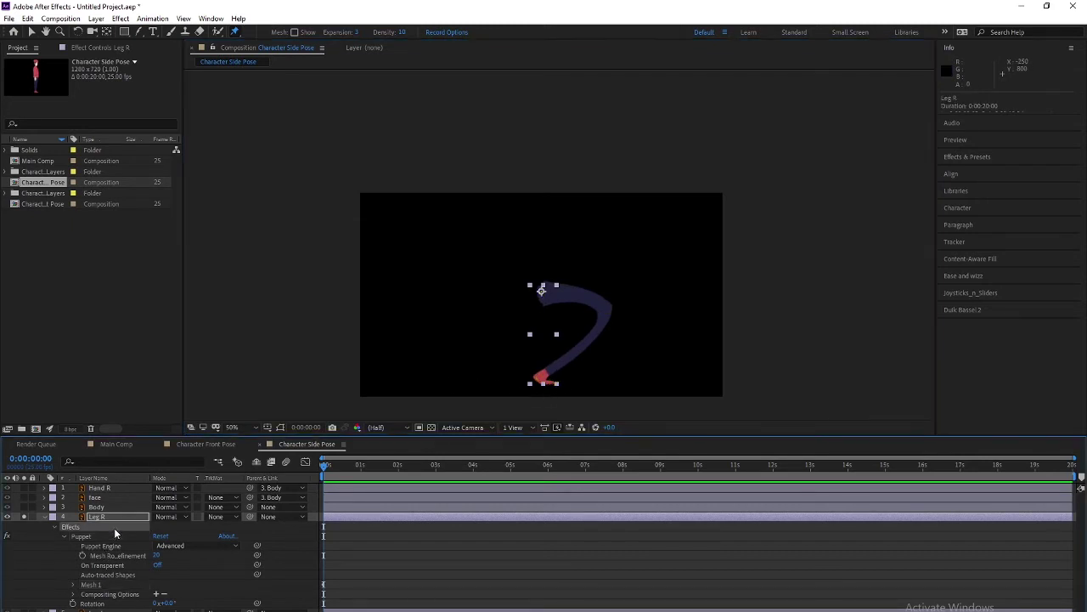
pyautogui.press('v')
pyautogui.click(211, 395)
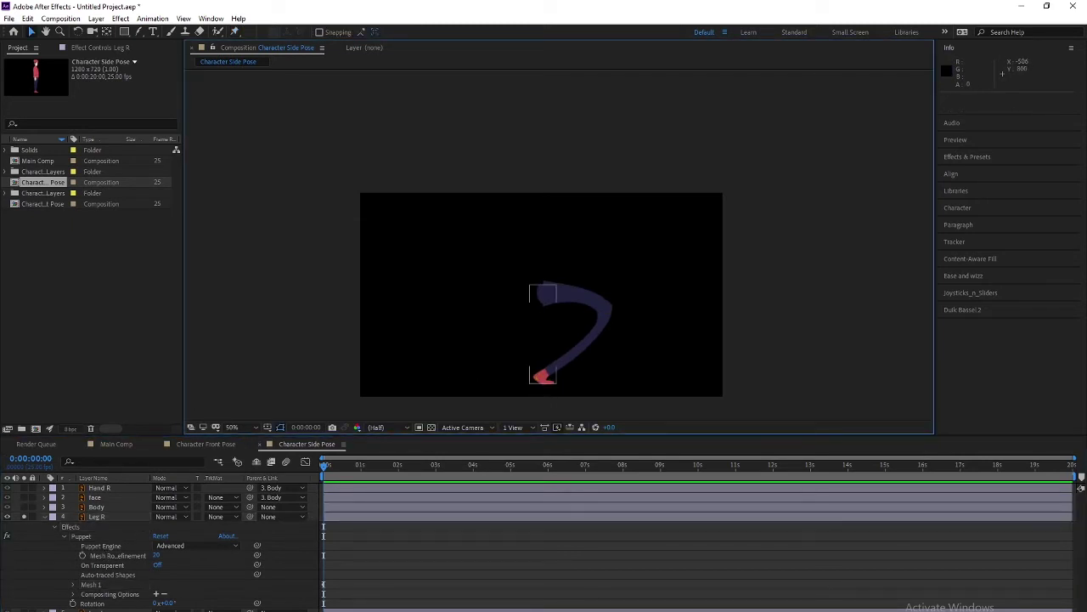
pyautogui.hotkey('ctrl', 'z')
pyautogui.hotkey('ctrl', 'z')
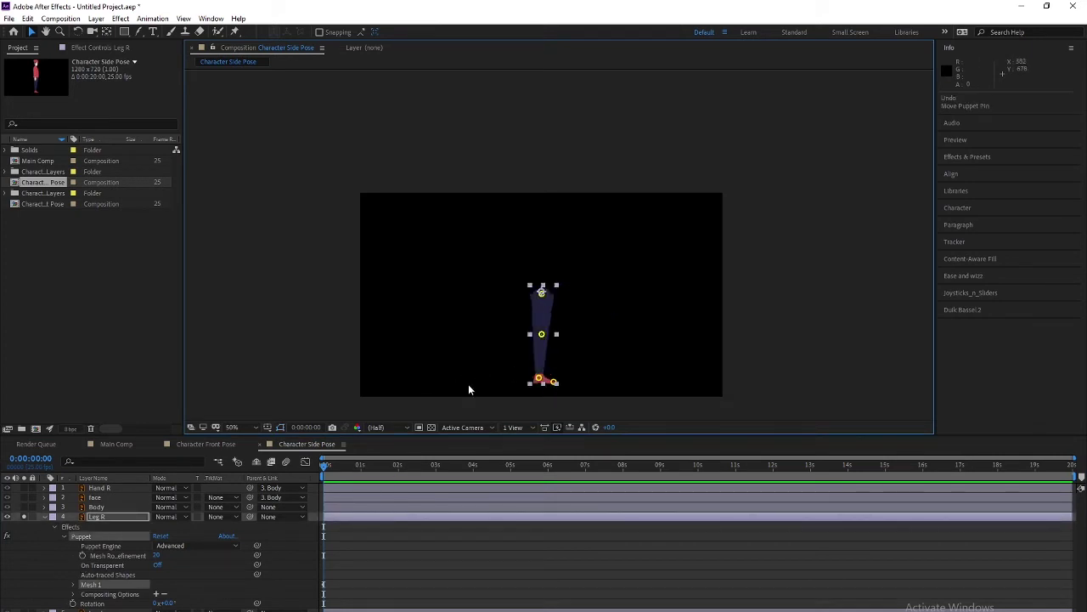
pyautogui.click(459, 354)
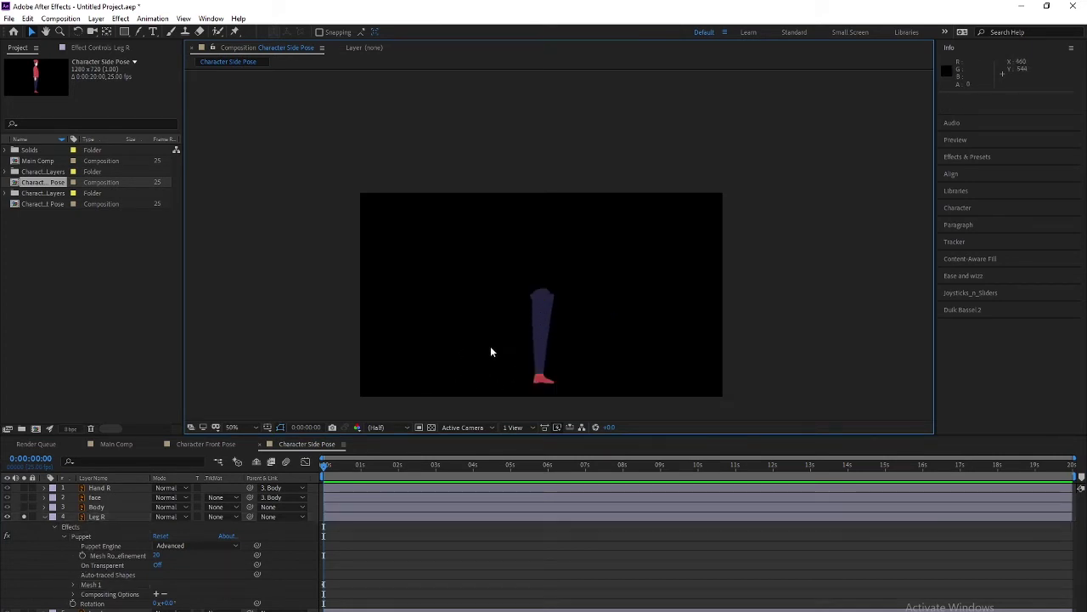
# Step: Inspect Leg R's Puppet pins, then un-solo it to show the whole character
pyautogui.click(107, 543)
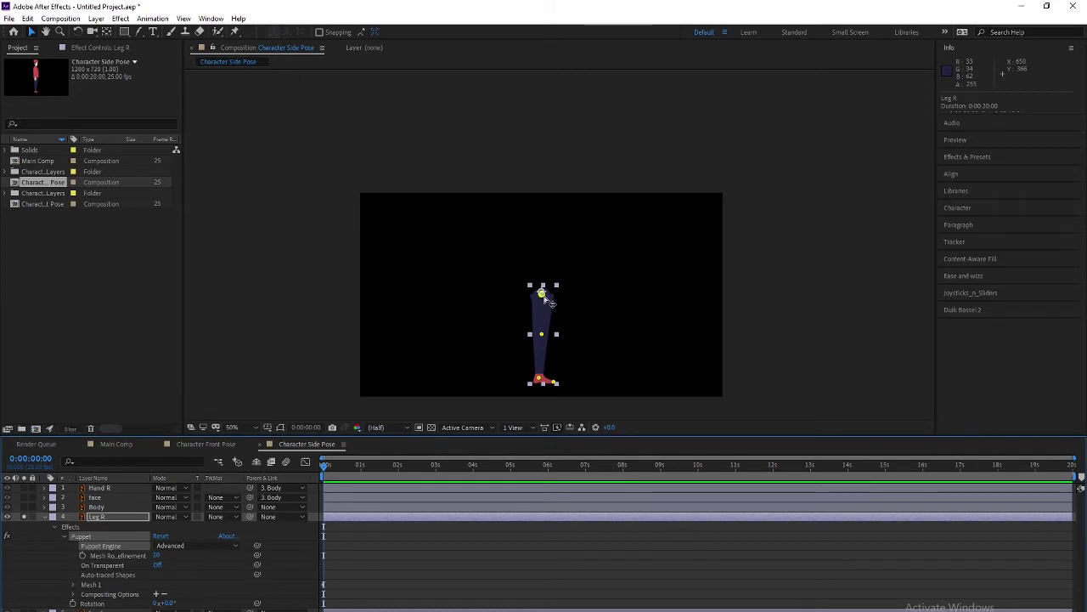
pyautogui.click(545, 297)
pyautogui.click(97, 518)
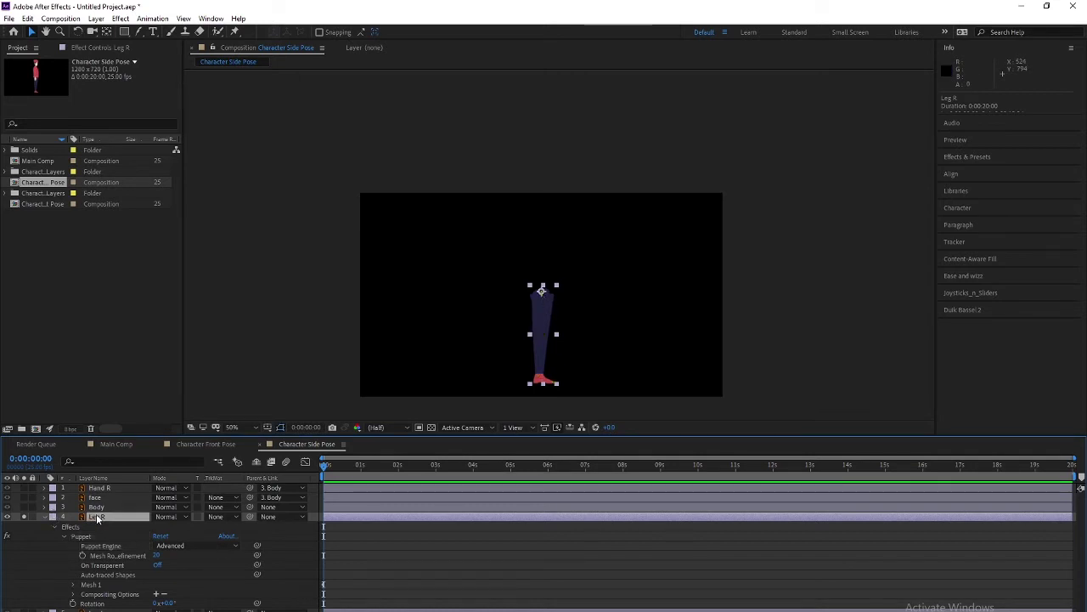
pyautogui.click(24, 517)
# Step: Place puppet pins on Leg L at hip, knee, foot and toe
pyautogui.click(541, 293)
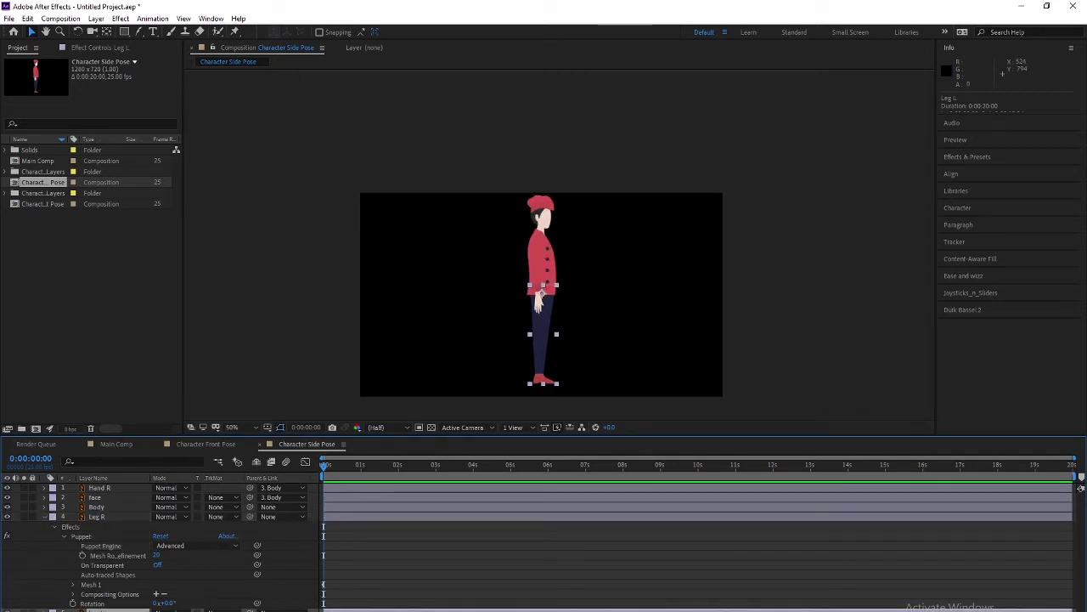
pyautogui.click(234, 32)
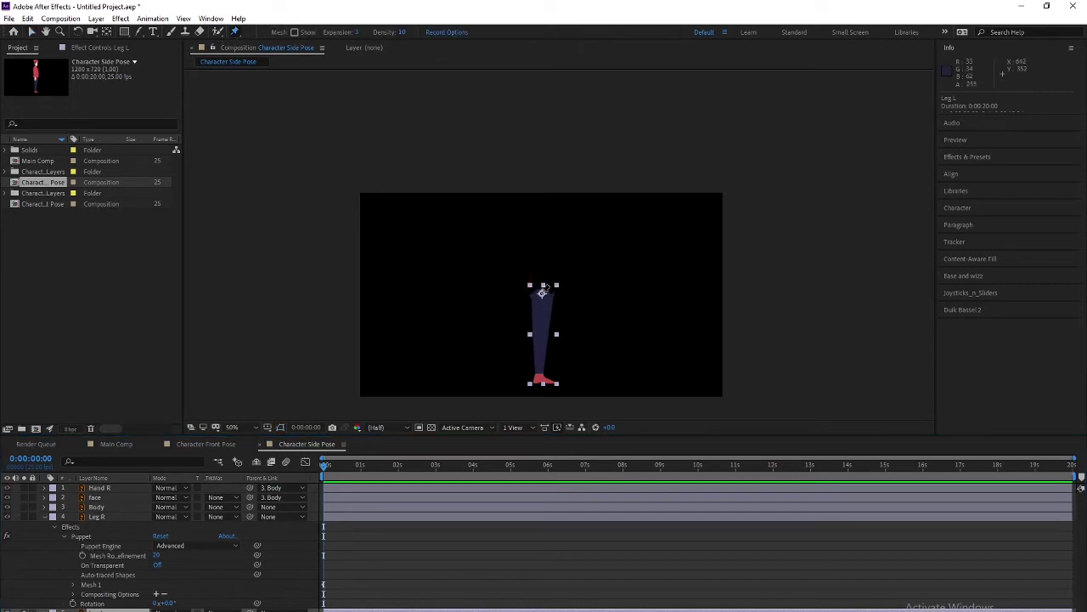
pyautogui.click(542, 294)
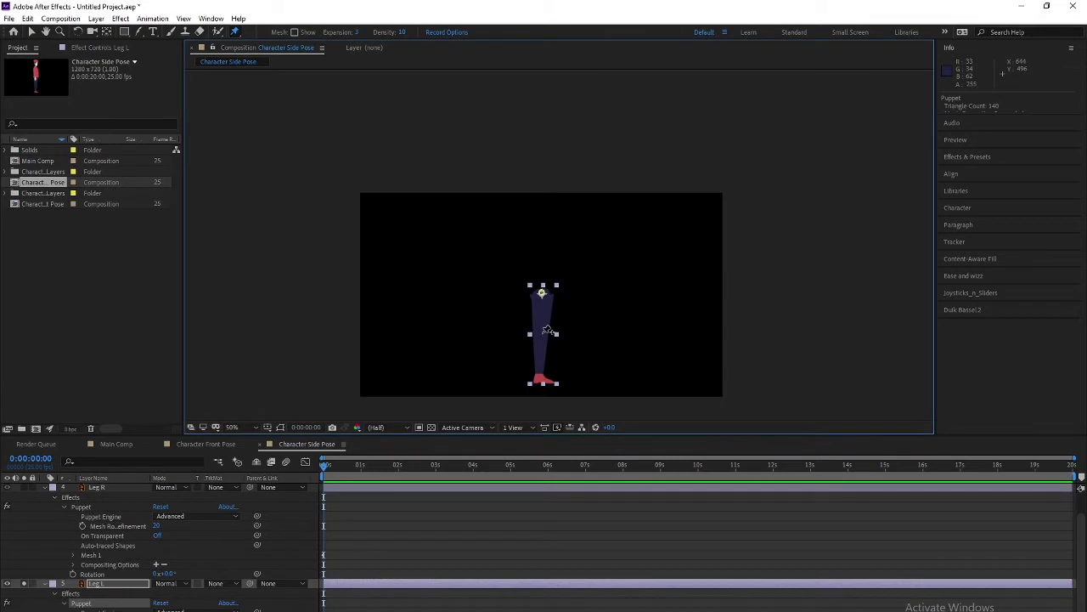
pyautogui.click(541, 333)
pyautogui.click(540, 377)
pyautogui.click(554, 381)
# Step: Add heel and toe pins on Leg L's red foot
pyautogui.scroll(2, 551, 379)
pyautogui.moveTo(493, 364); pyautogui.dragTo(504, 188)
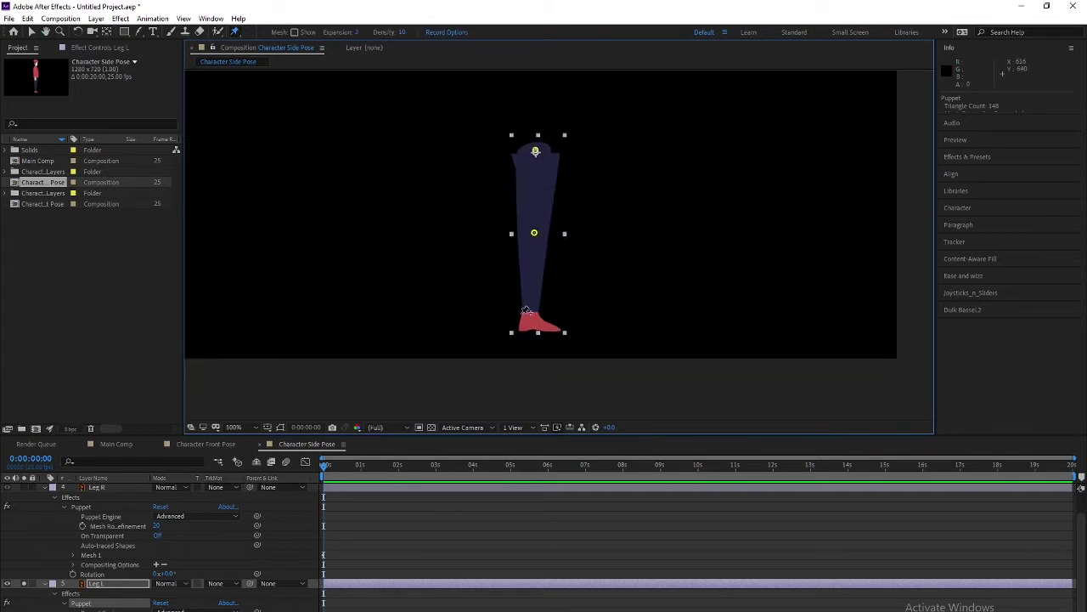
pyautogui.hotkey('ctrl', 'p')
pyautogui.click(525, 321)
pyautogui.click(560, 327)
# Step: Un-solo Leg L to show the full character and scrub the first moments
pyautogui.click(93, 584)
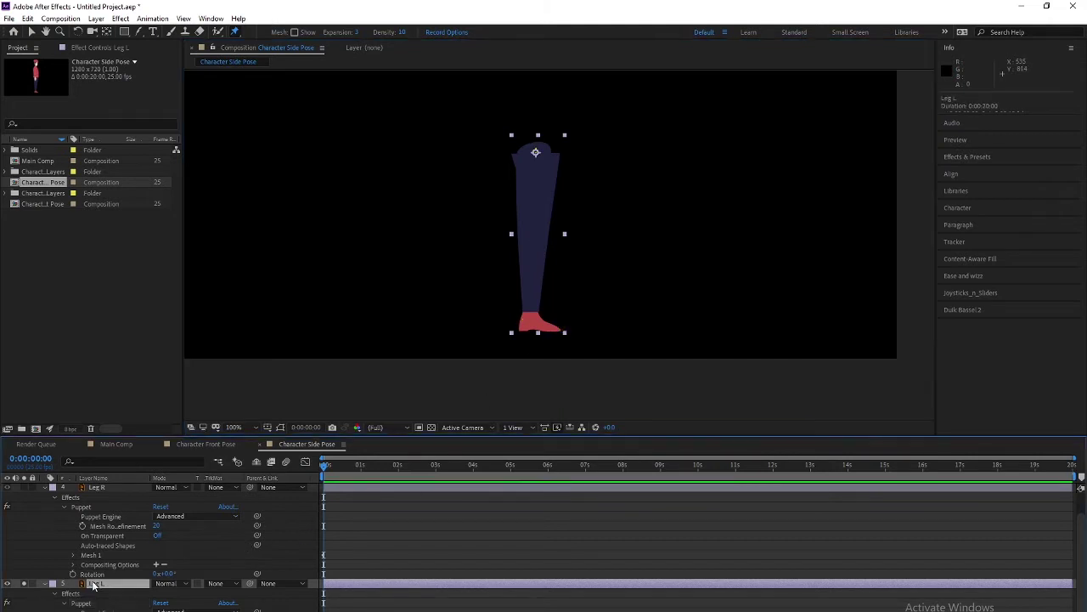
pyautogui.click(24, 585)
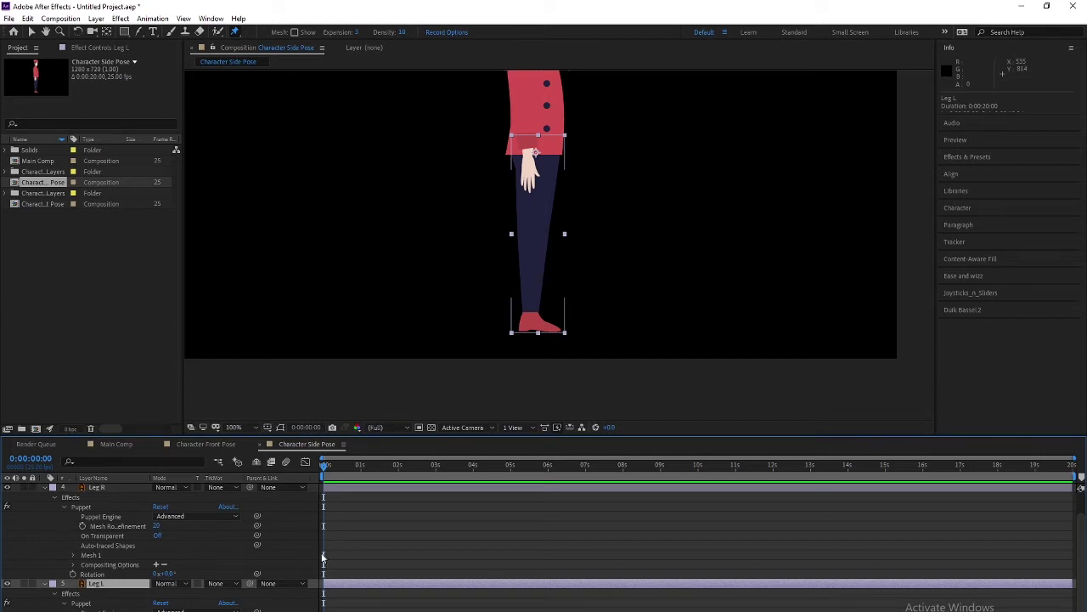
pyautogui.moveTo(327, 474); pyautogui.dragTo(316, 474)
pyautogui.scroll(1, 93, 546)
pyautogui.click(96, 518)
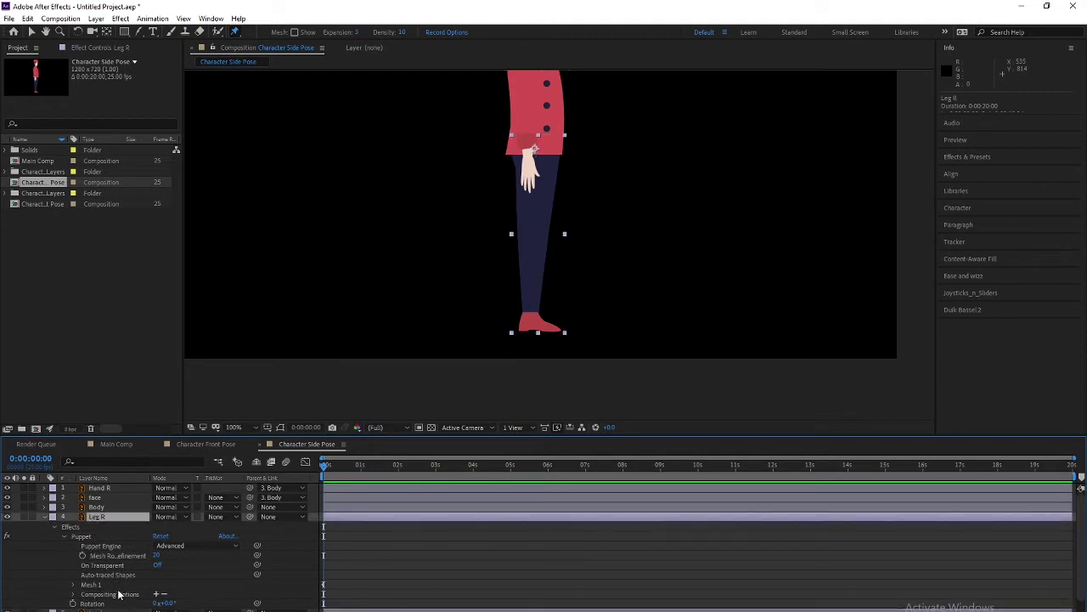
# Step: Show Rotation for Leg R and Leg L and swing Leg R back into a stride
pyautogui.press('r')
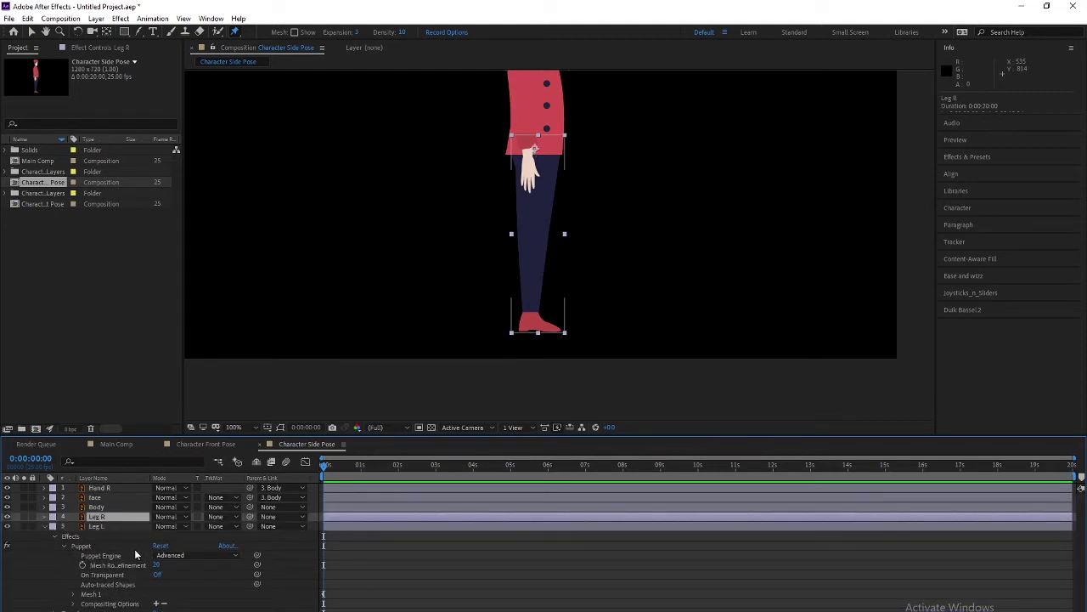
pyautogui.click(94, 535)
pyautogui.press('r')
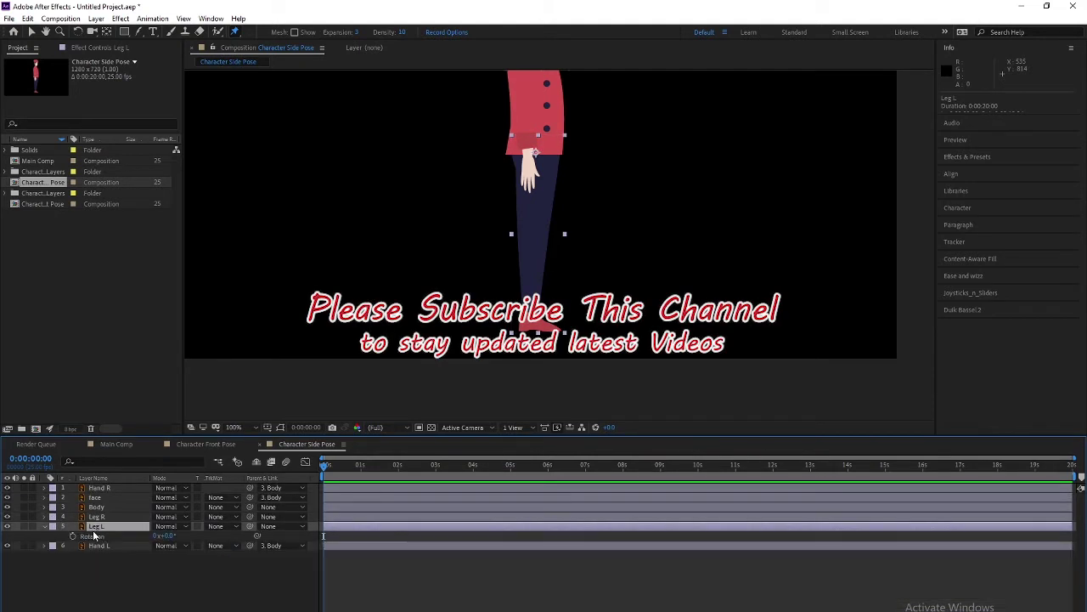
pyautogui.click(107, 516)
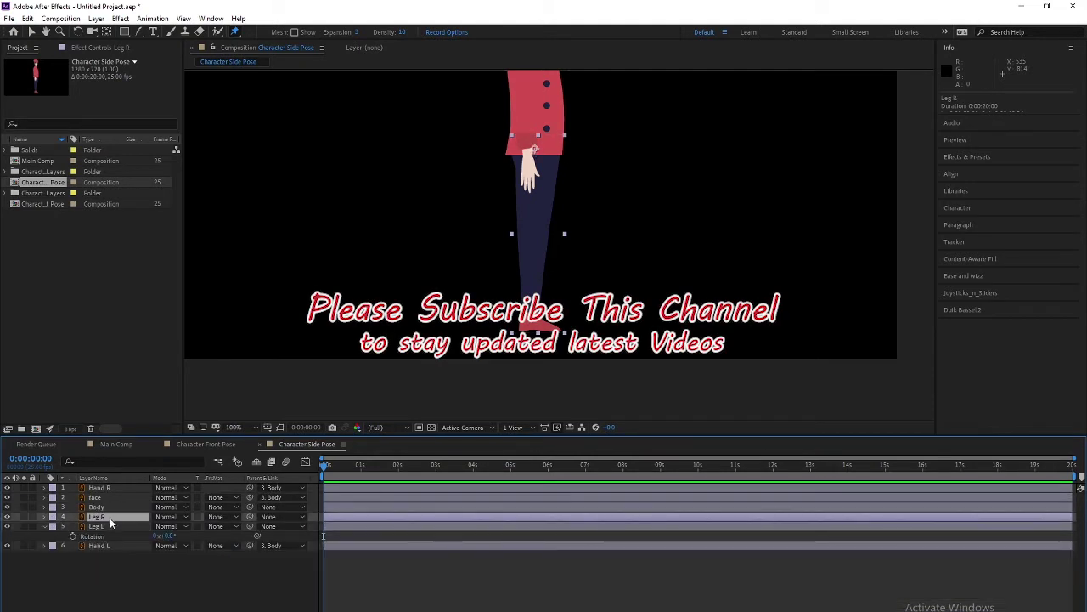
pyautogui.press('r')
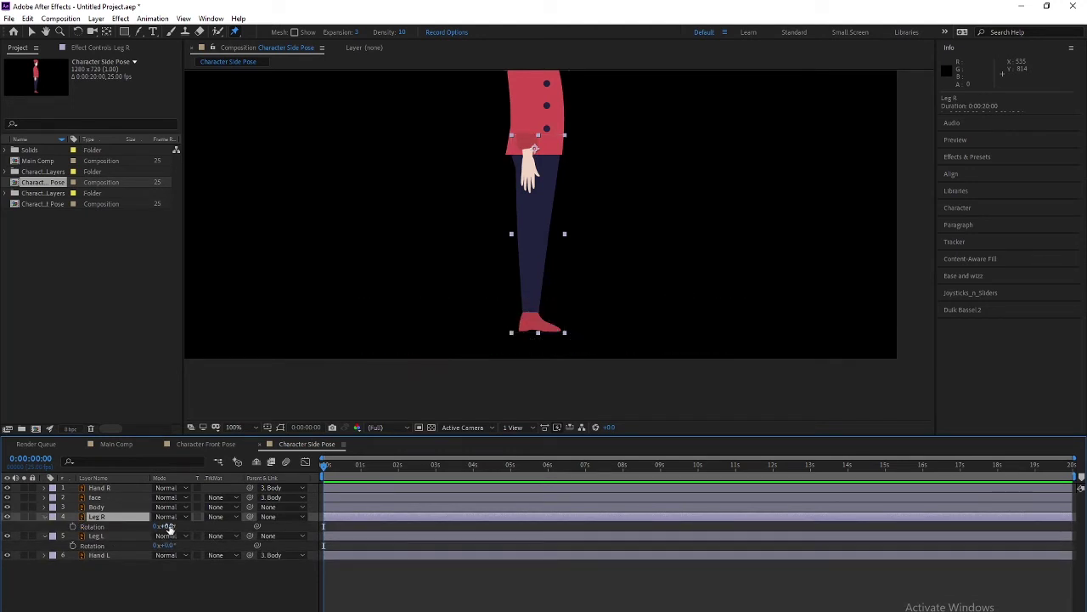
pyautogui.moveTo(165, 526)
pyautogui.mouseDown()
pyautogui.moveTo(186, 529)
pyautogui.moveTo(174, 546)
pyautogui.mouseUp()
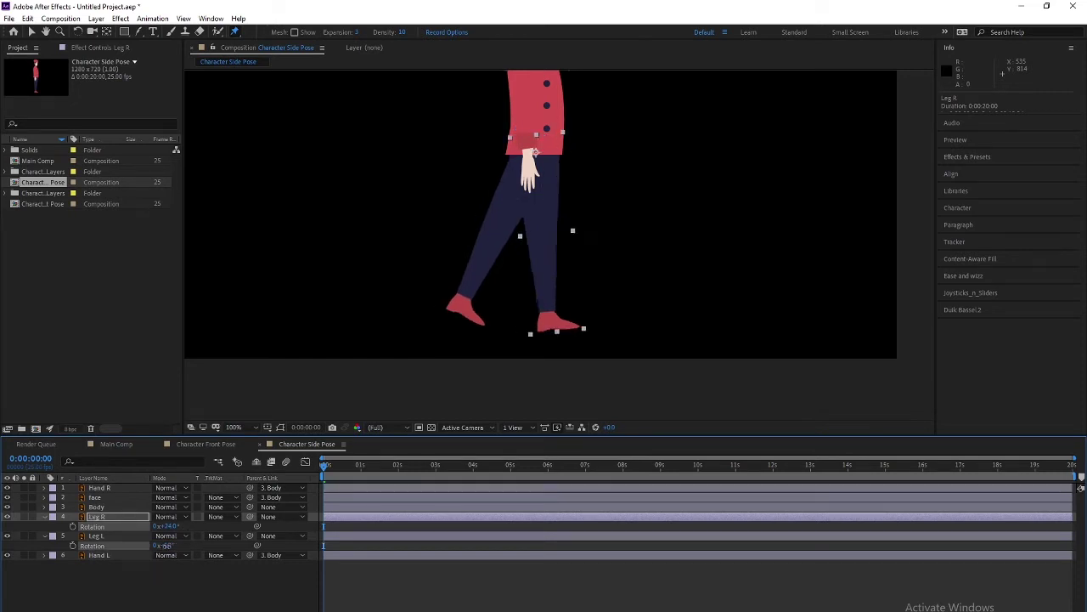
pyautogui.click(96, 536)
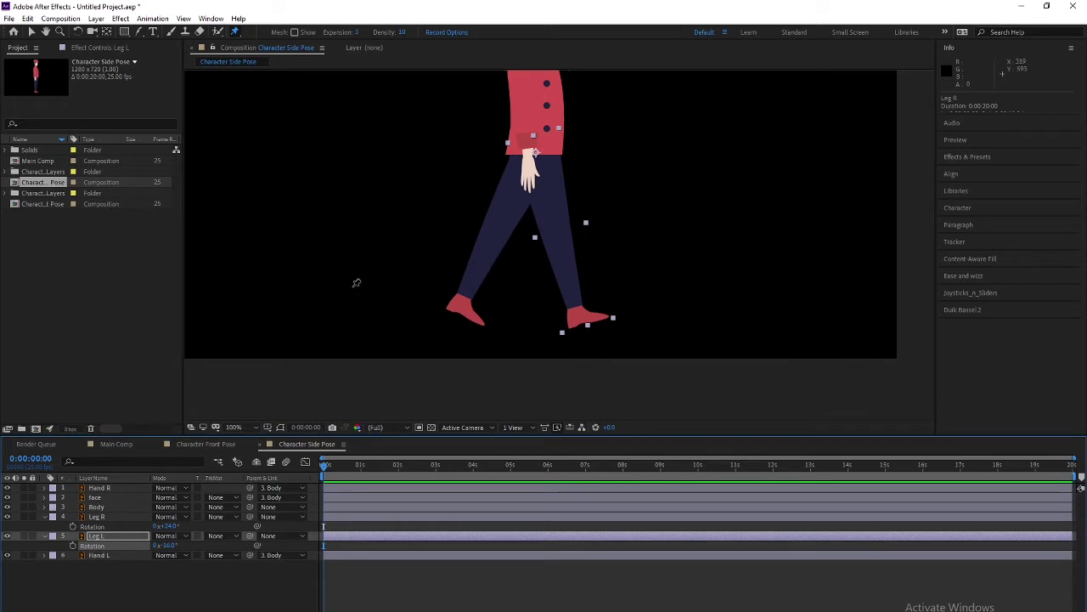
pyautogui.moveTo(357, 284); pyautogui.dragTo(340, 352)
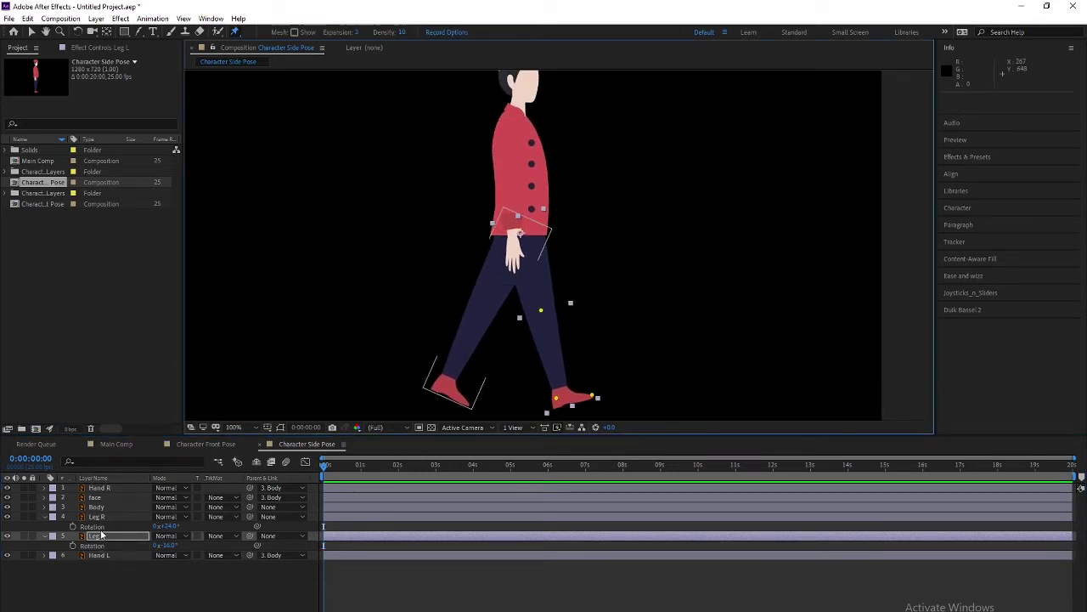
pyautogui.click(101, 518)
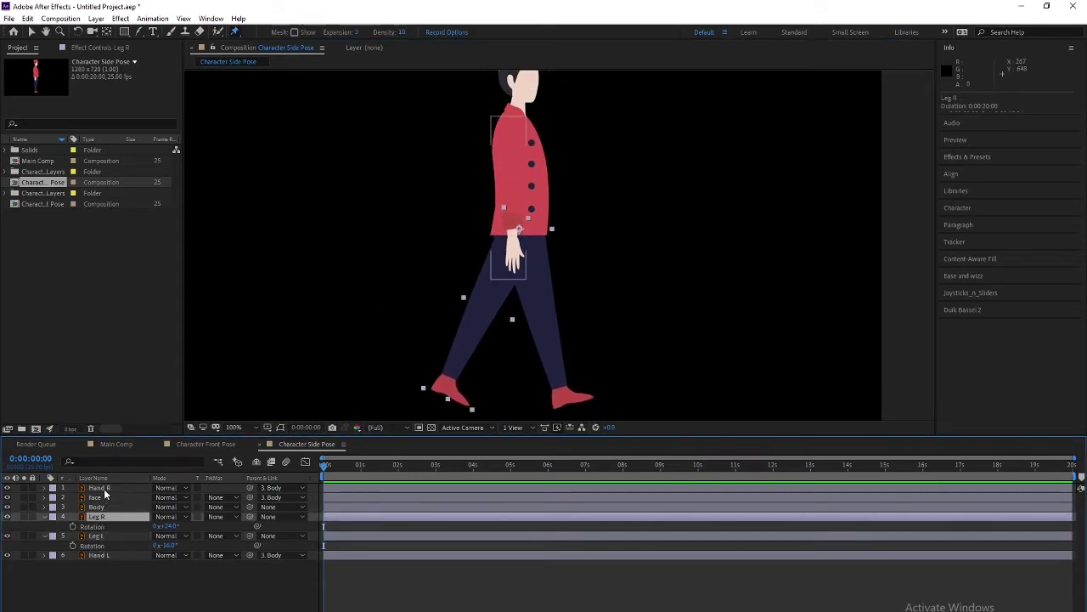
# Step: Rotate Hand R forward and Hand L back to 25° for the stride pose
pyautogui.click(104, 490)
pyautogui.press('r')
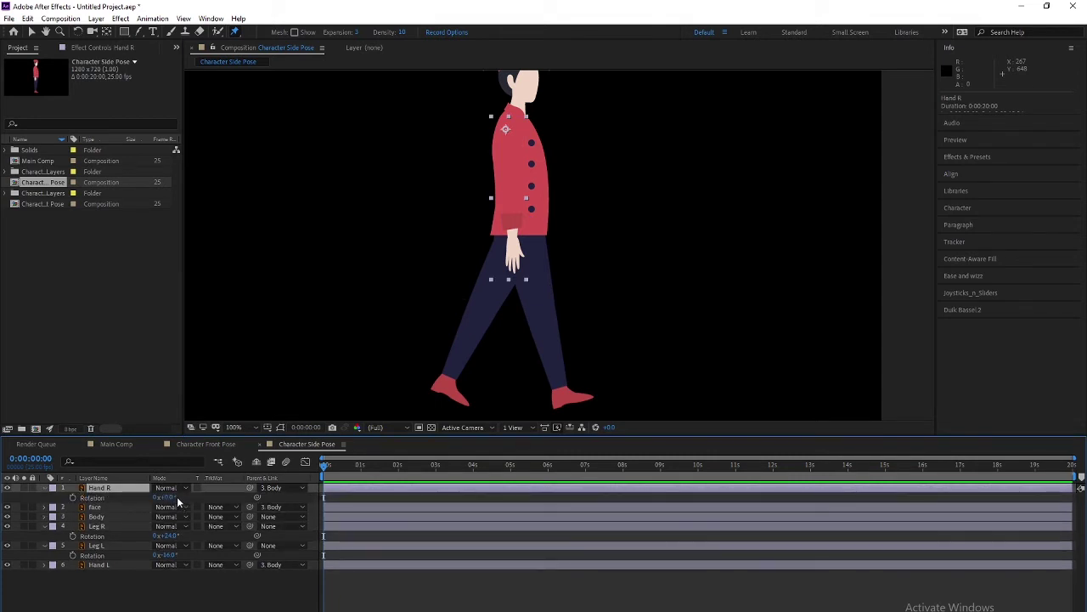
pyautogui.moveTo(162, 498); pyautogui.dragTo(155, 499)
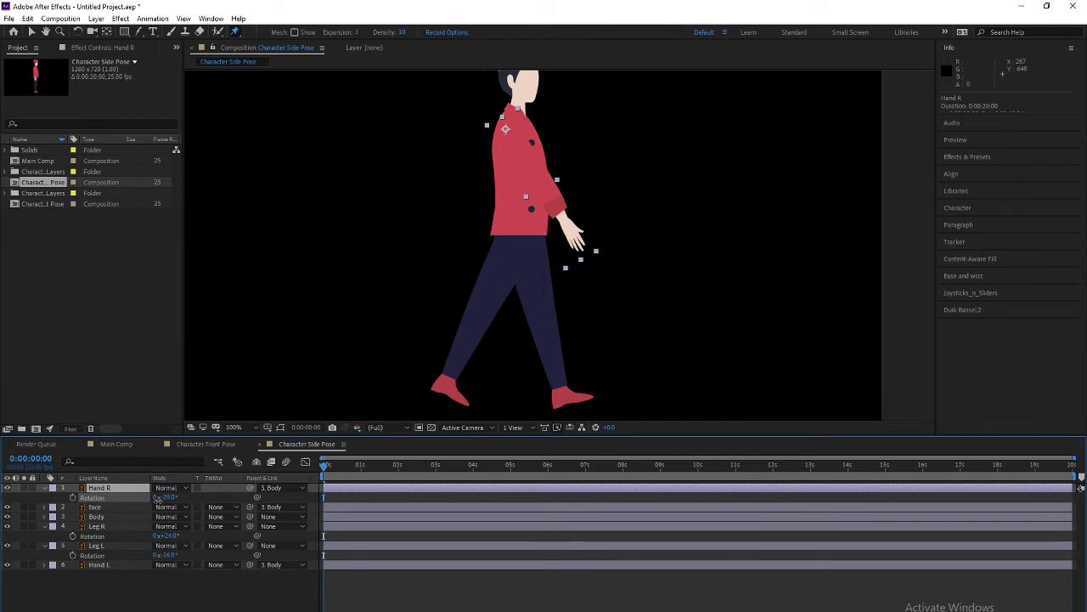
pyautogui.keyDown('ctrl'); pyautogui.click(99, 527); pyautogui.keyUp('ctrl')
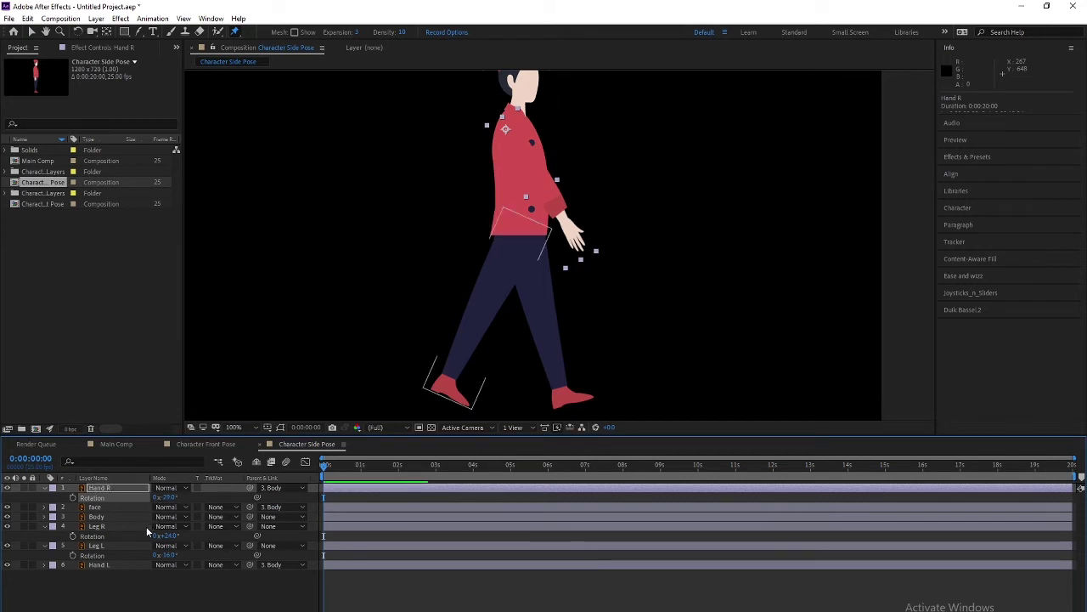
pyautogui.click(99, 565)
pyautogui.press('r')
pyautogui.moveTo(167, 576); pyautogui.dragTo(174, 573)
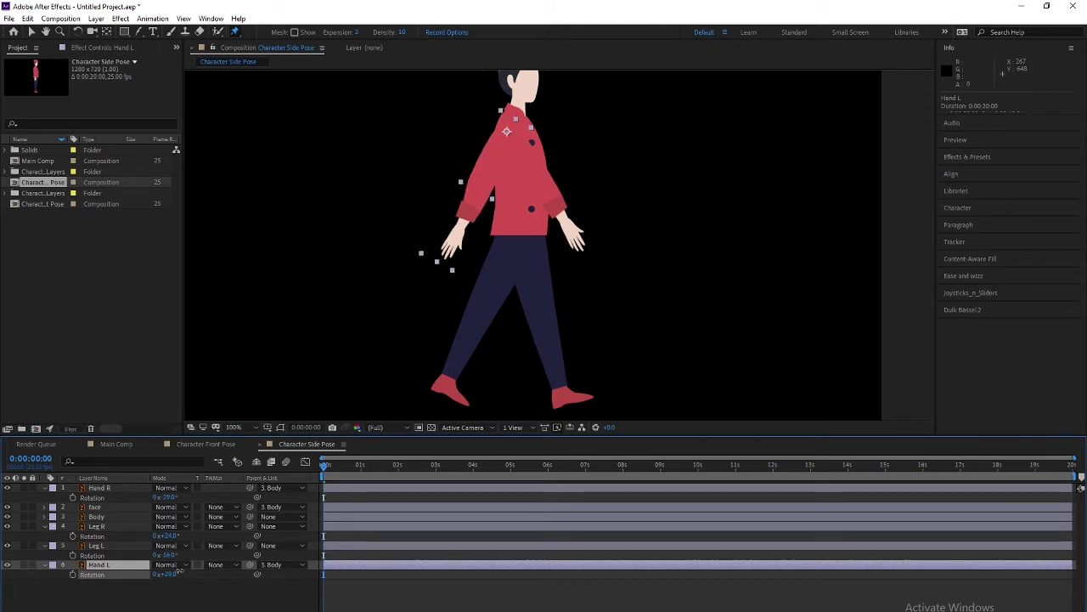
pyautogui.press('Return')
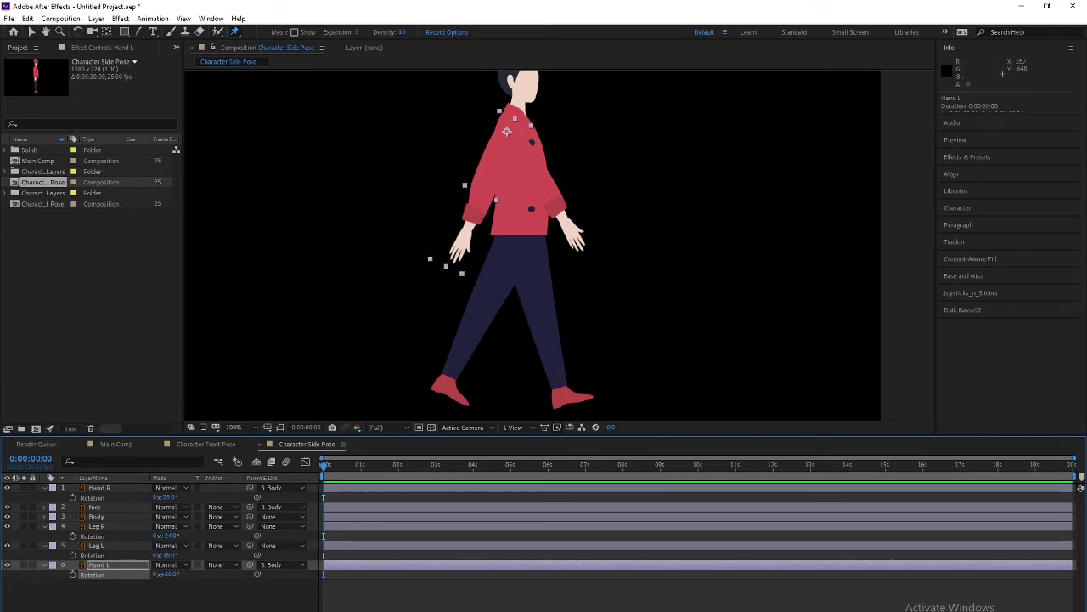
pyautogui.keyDown('ctrl'); pyautogui.click(96, 545); pyautogui.keyUp('ctrl')
# Step: Add Rotation keyframes at 0:00:00:00 on Hand R, Leg R, Leg L and Hand L
pyautogui.keyDown('ctrl'); pyautogui.click(97, 526); pyautogui.keyUp('ctrl')
pyautogui.keyDown('ctrl'); pyautogui.click(96, 488); pyautogui.keyUp('ctrl')
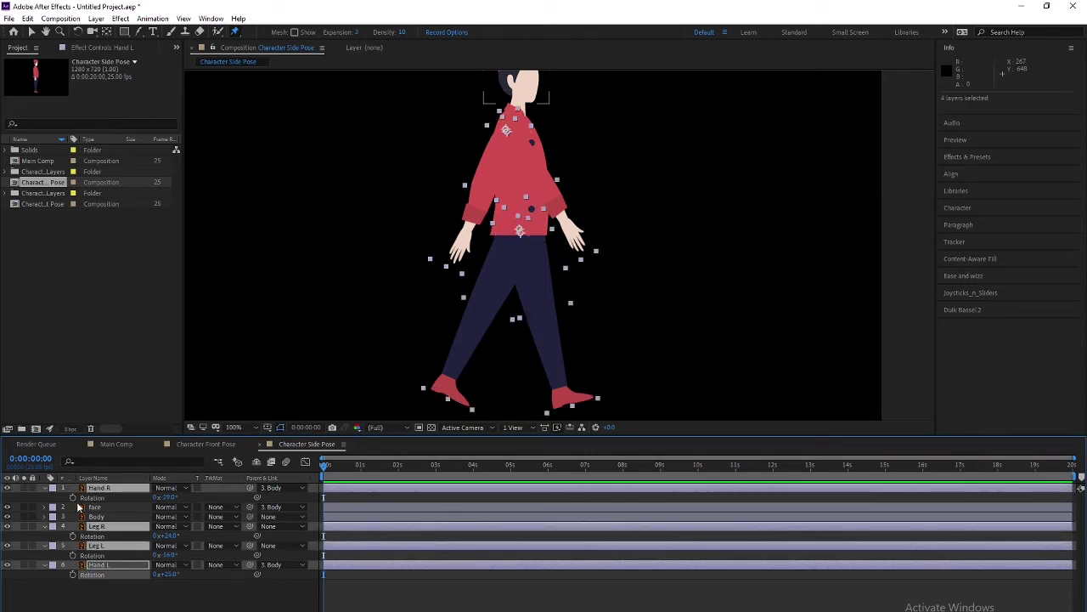
pyautogui.click(73, 498)
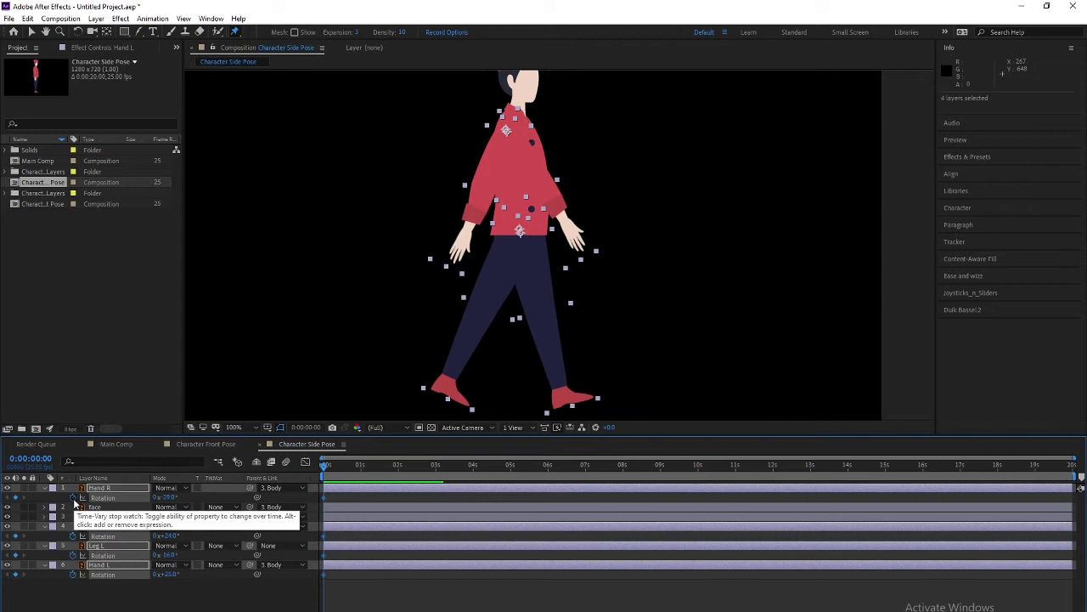
pyautogui.click(103, 604)
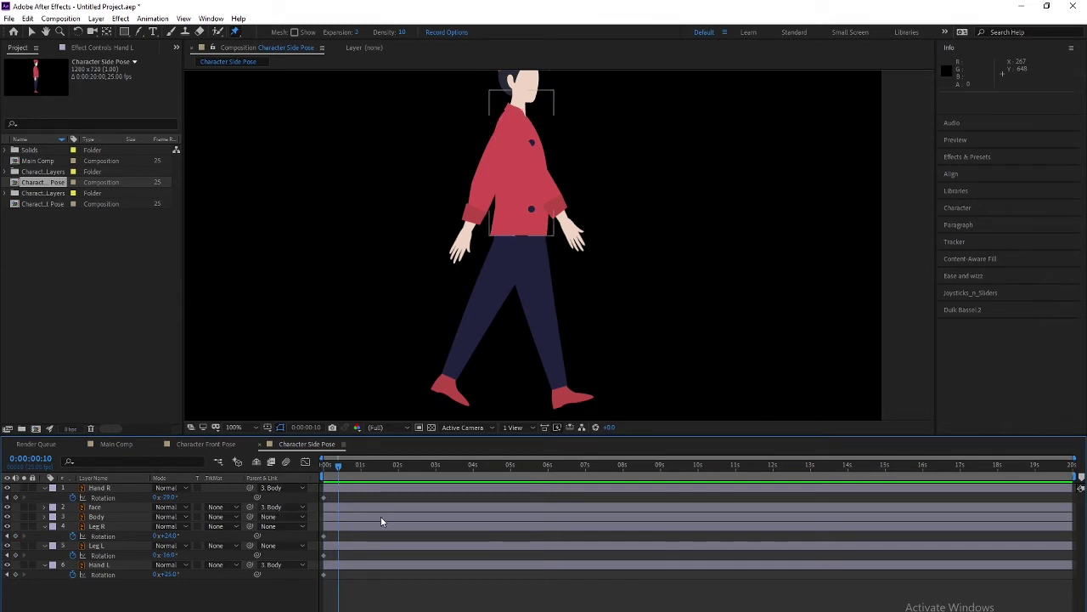
pyautogui.scroll(3, 371, 526)
pyautogui.hscroll(-3, 370, 526)
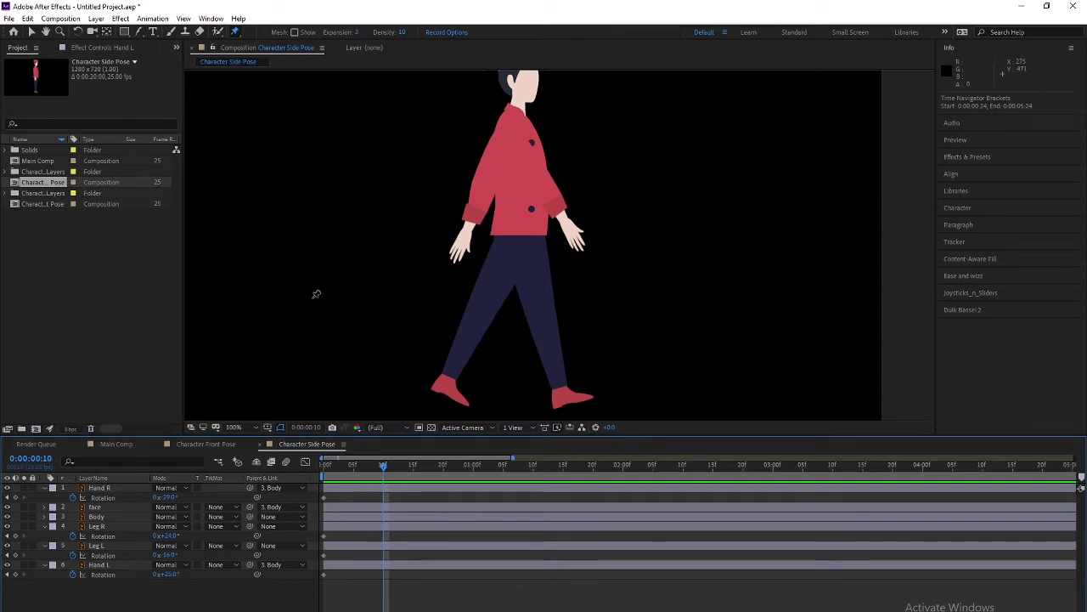
# Step: At frame 10, swing Hand R back and Hand L forward into the opposite pose
pyautogui.click(357, 496)
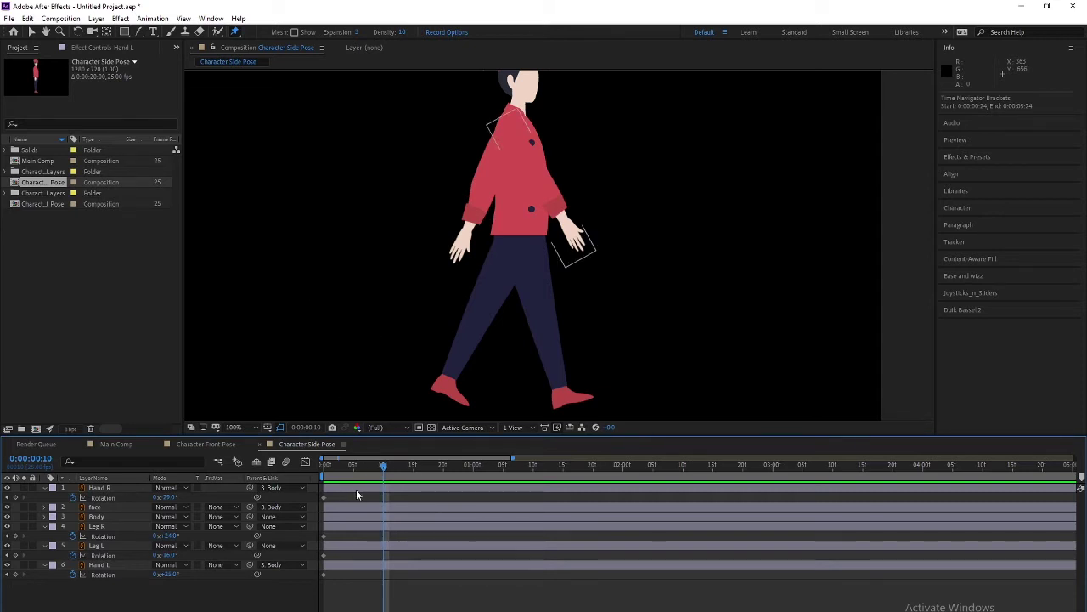
pyautogui.click(95, 507)
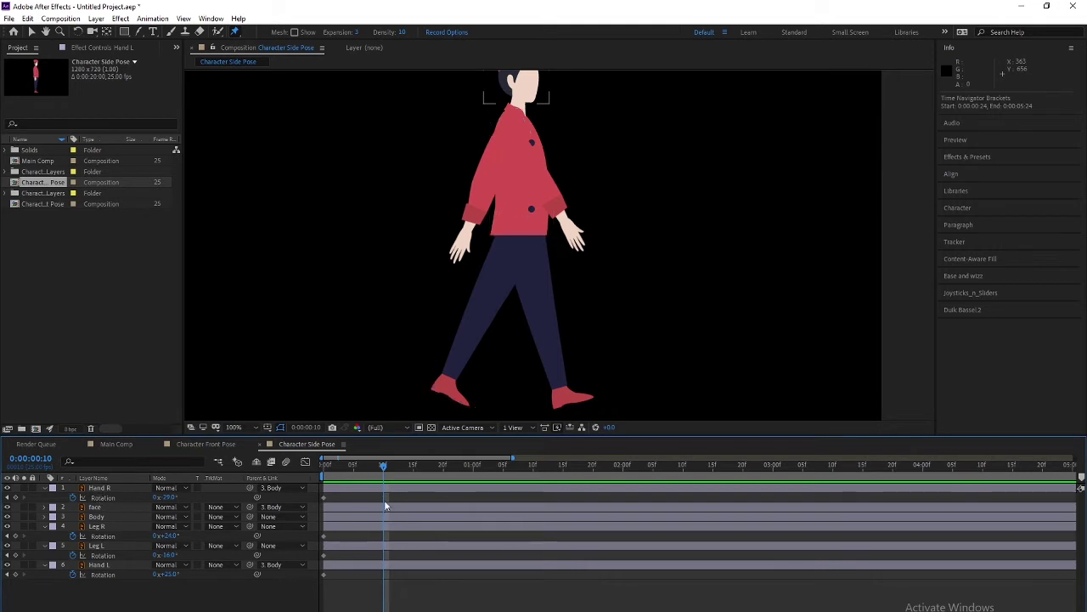
pyautogui.hotkey('ctrl', 'Up')
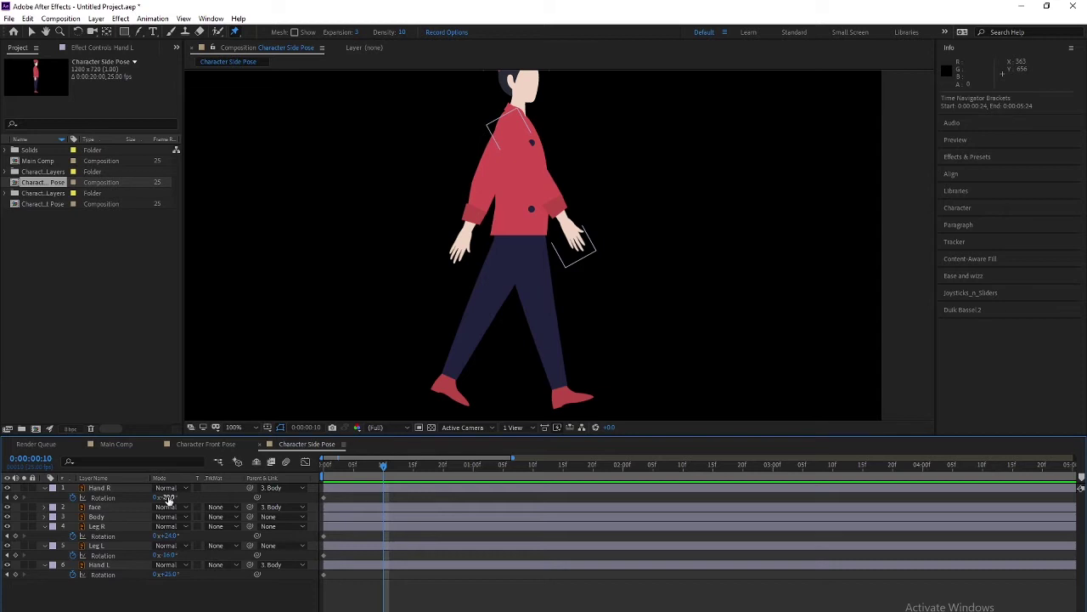
pyautogui.moveTo(168, 499); pyautogui.dragTo(199, 497)
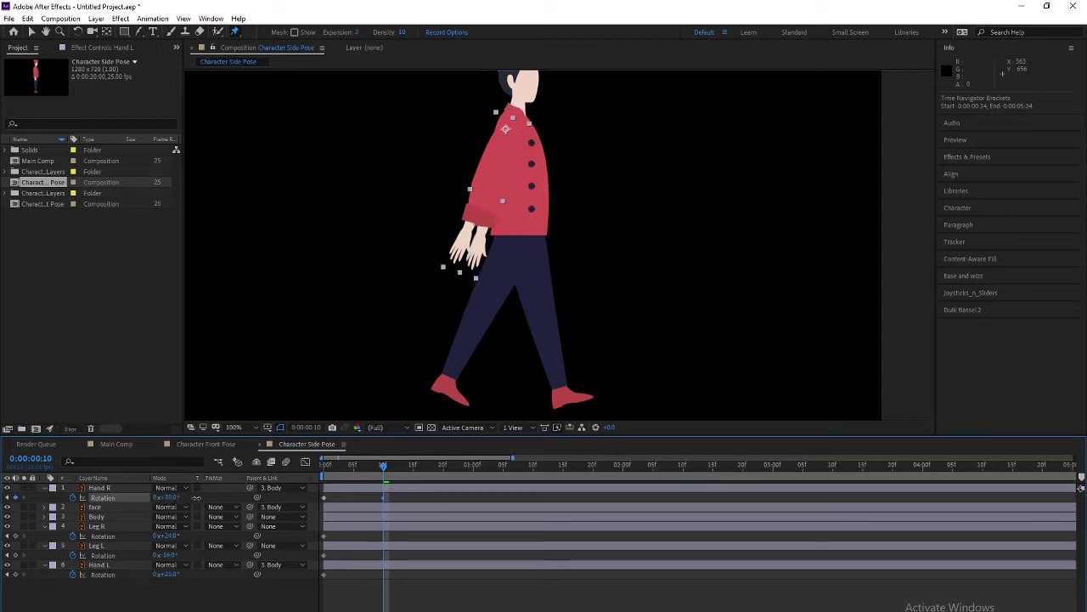
pyautogui.click(99, 488)
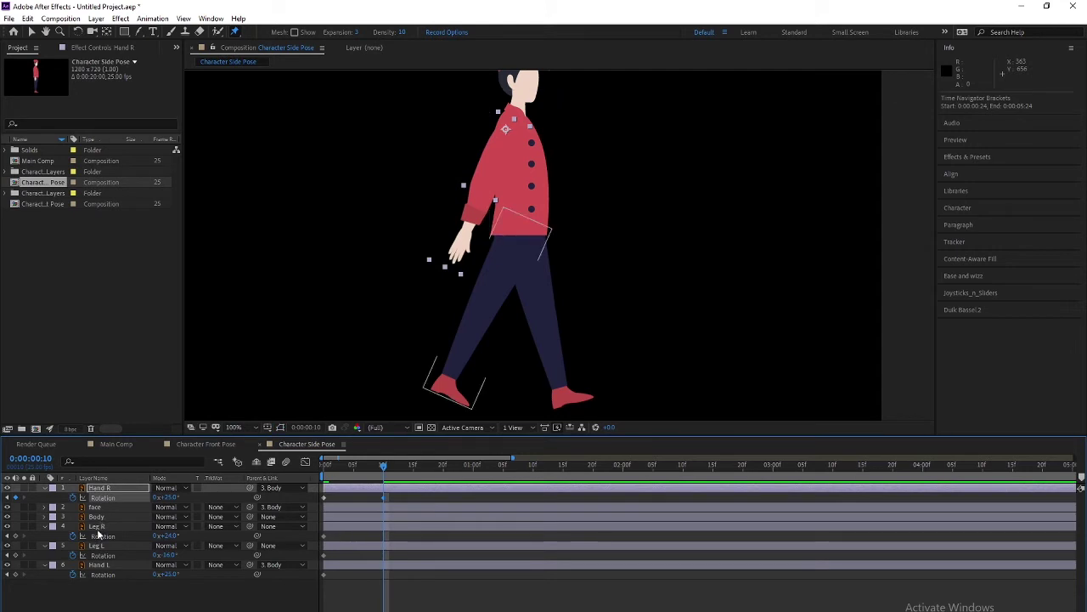
pyautogui.click(105, 569)
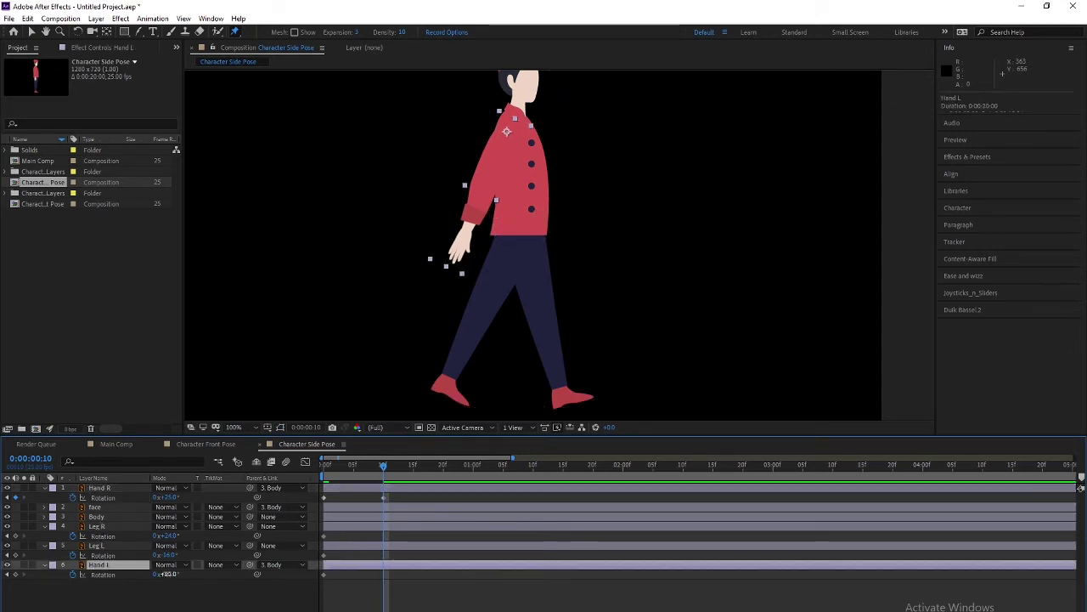
pyautogui.moveTo(164, 574); pyautogui.dragTo(136, 576)
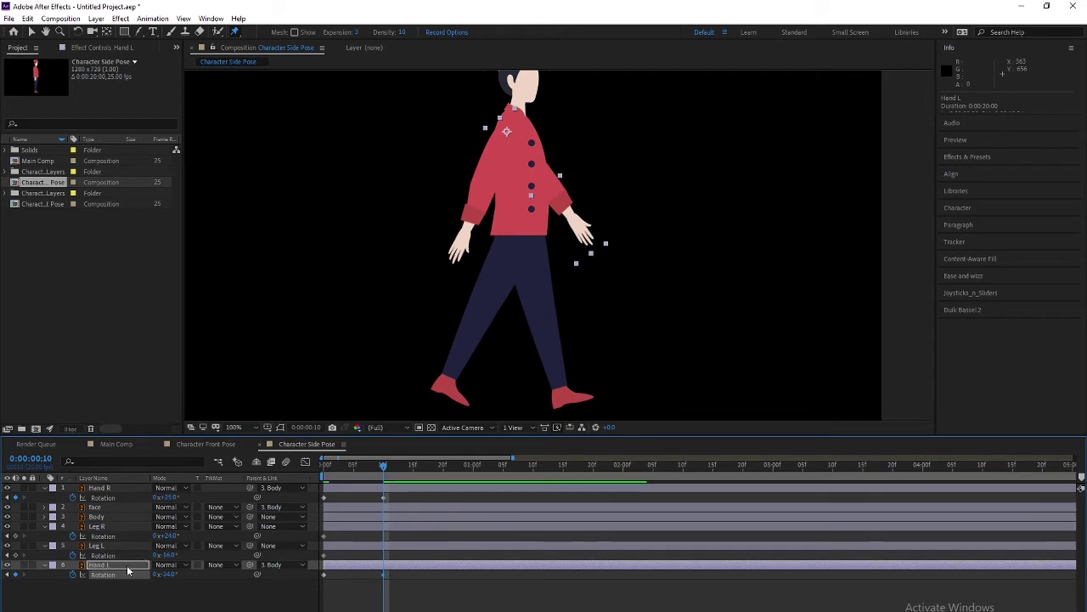
# Step: Swing Leg R forward and Leg L back, then scrub to preview the in-between poses
pyautogui.click(103, 535)
pyautogui.moveTo(164, 537)
pyautogui.mouseDown()
pyautogui.moveTo(144, 545)
pyautogui.moveTo(187, 557)
pyautogui.mouseUp()
pyautogui.click(104, 546)
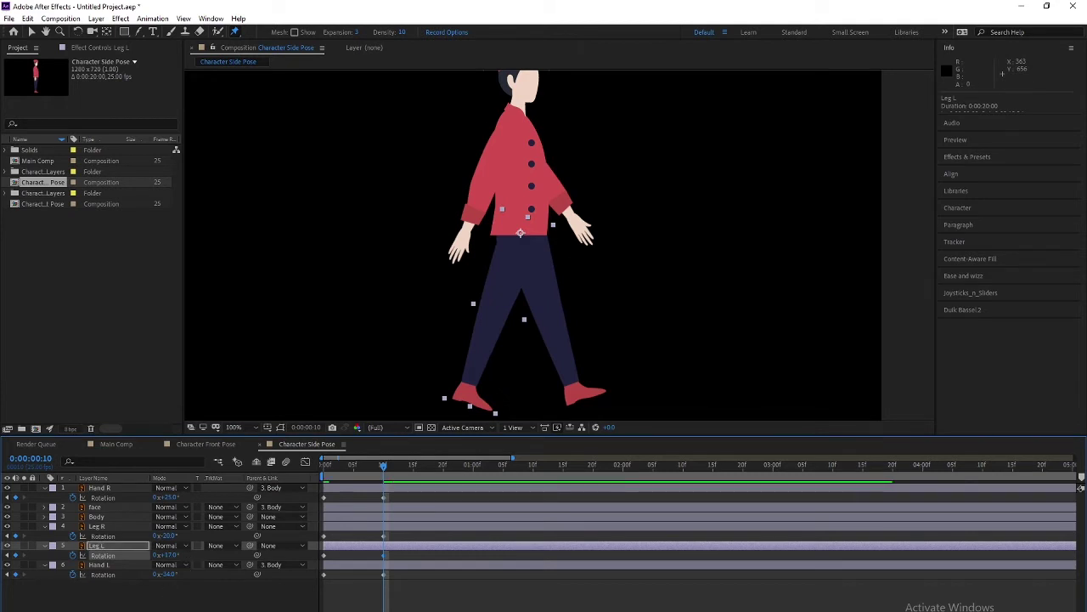
pyautogui.moveTo(383, 466)
pyautogui.mouseDown()
pyautogui.moveTo(366, 468)
pyautogui.moveTo(385, 470)
pyautogui.moveTo(375, 477)
pyautogui.moveTo(324, 477)
pyautogui.mouseUp()
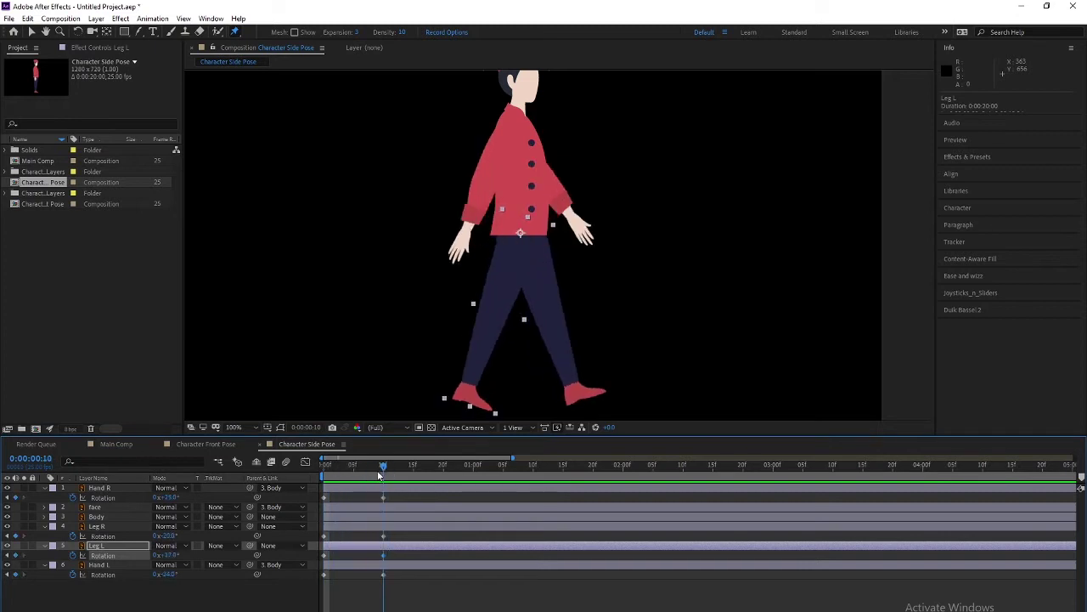
pyautogui.moveTo(356, 481)
pyautogui.mouseDown()
pyautogui.moveTo(382, 477)
pyautogui.moveTo(331, 485)
pyautogui.moveTo(384, 481)
pyautogui.moveTo(333, 478)
pyautogui.mouseUp()
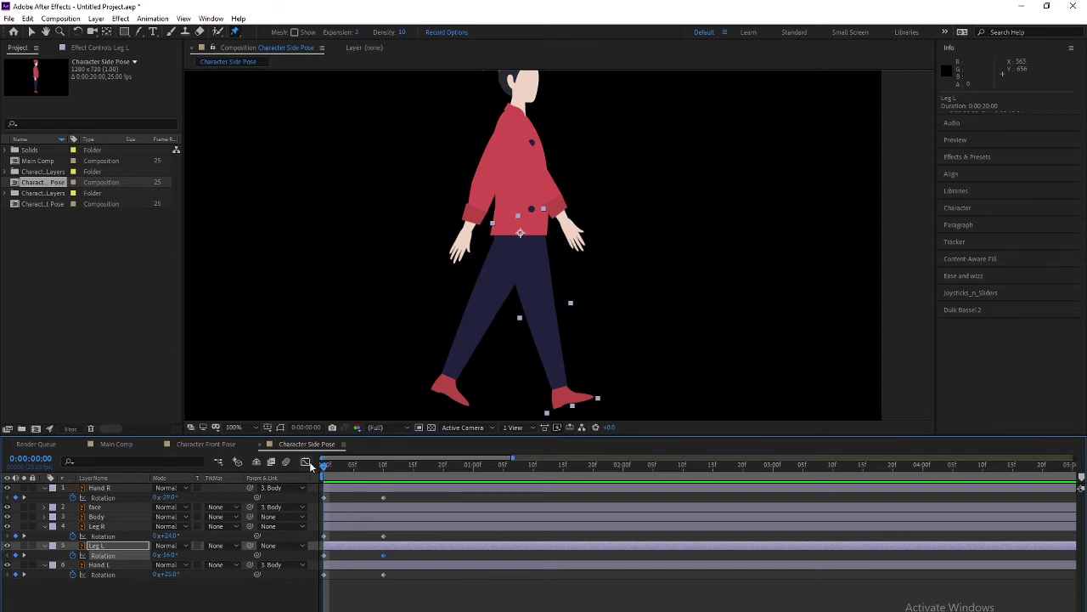
# Step: Scrub across the Rotation keyframes, then step to frame 5 where the limbs are nearly upright
pyautogui.moveTo(324, 466); pyautogui.dragTo(371, 467)
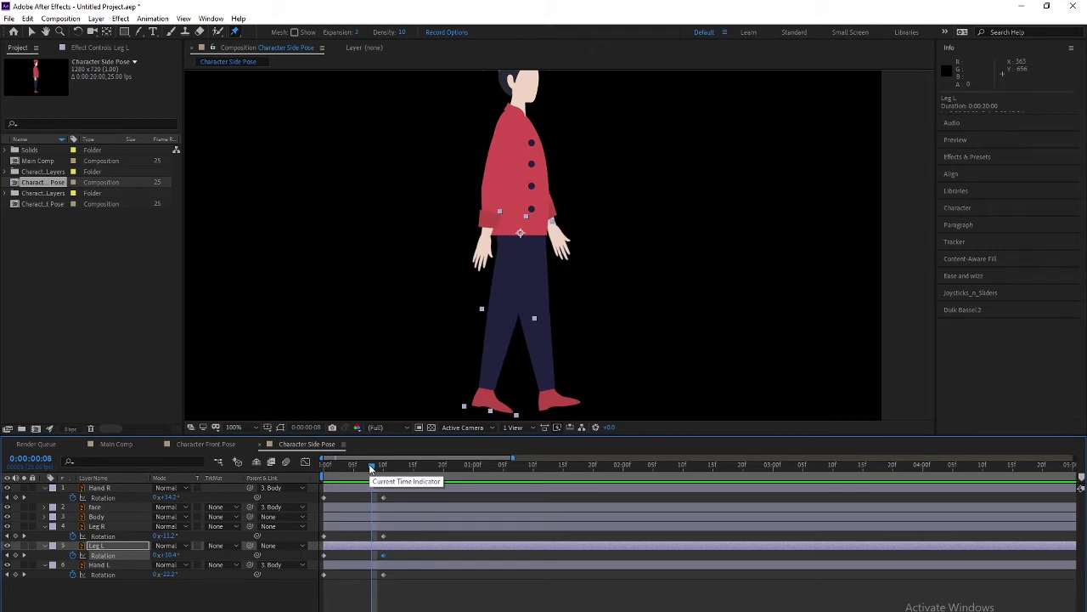
pyautogui.moveTo(370, 469); pyautogui.dragTo(321, 461)
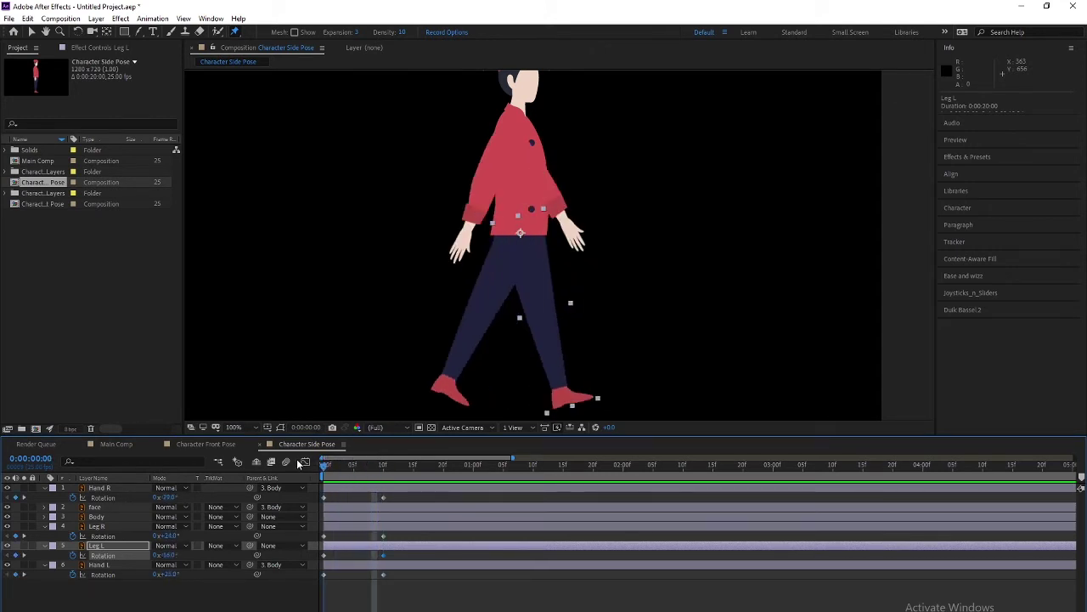
pyautogui.moveTo(321, 461); pyautogui.dragTo(323, 463)
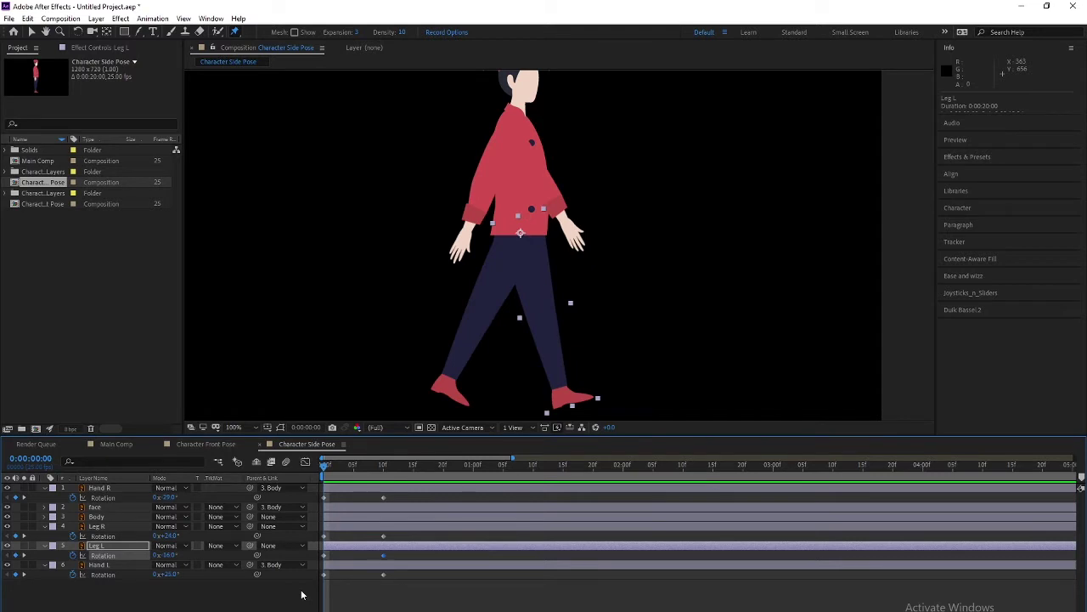
pyautogui.press('pagedown')
pyautogui.press('pagedown')
pyautogui.press('pagedown')
pyautogui.press('pagedown')
pyautogui.press('pagedown')
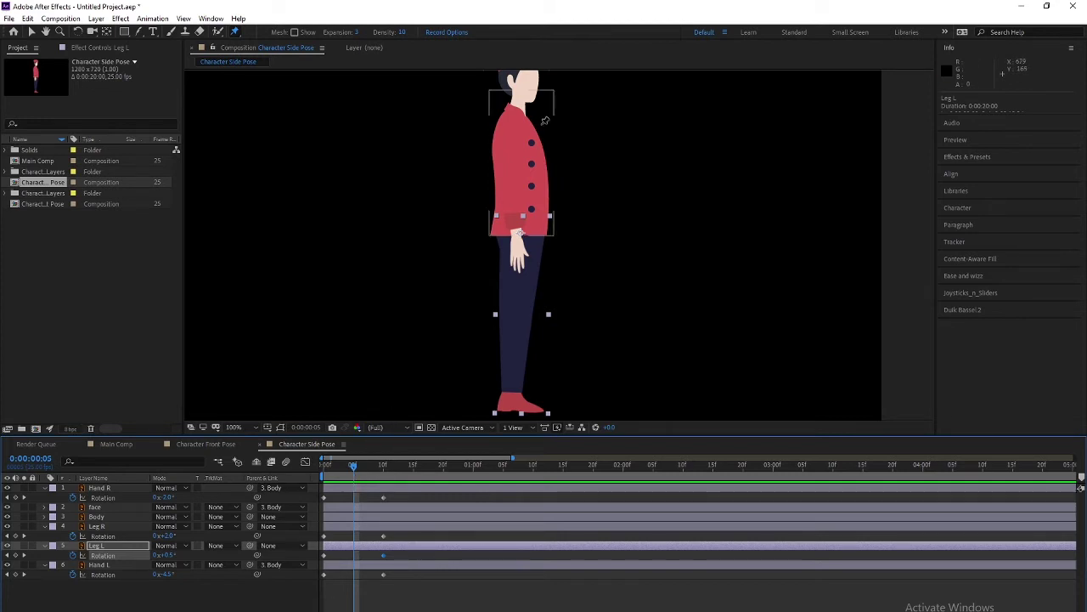
# Step: Frame the whole character in the composition and scrub back to the first frame
pyautogui.moveTo(454, 175)
pyautogui.mouseDown()
pyautogui.moveTo(438, 257)
pyautogui.moveTo(427, 173)
pyautogui.mouseUp()
pyautogui.press(',')
pyautogui.hotkey('ctrl', 'p')
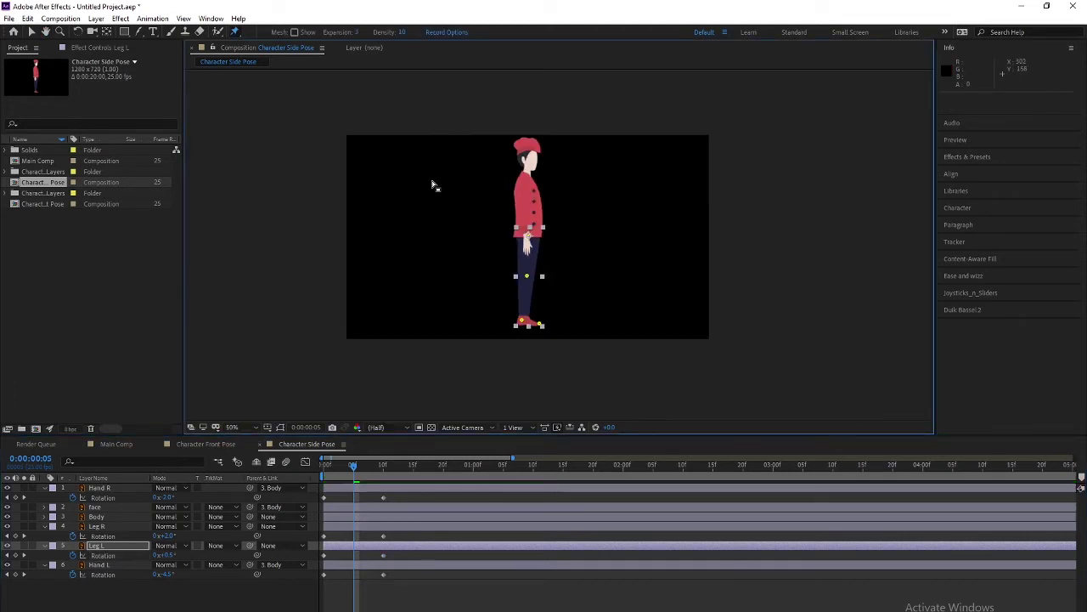
pyautogui.press('.')
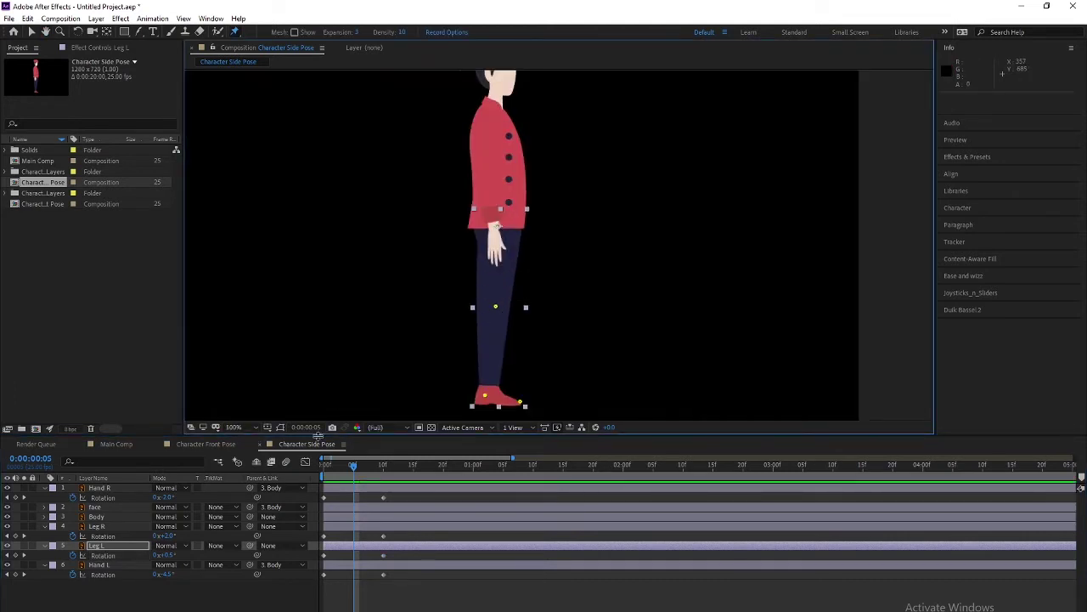
pyautogui.click(109, 601)
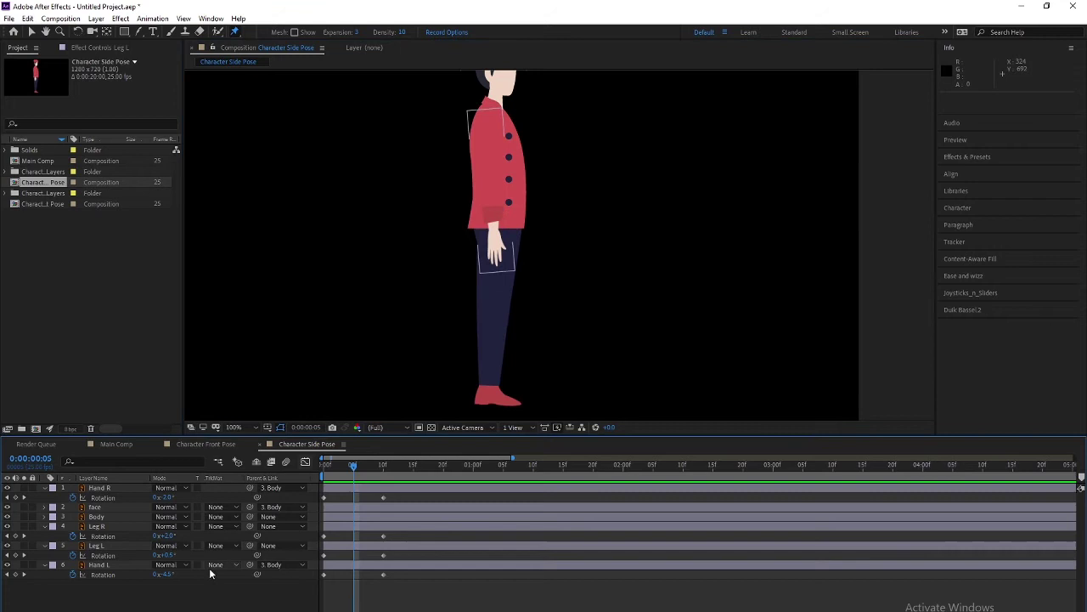
pyautogui.click(93, 565)
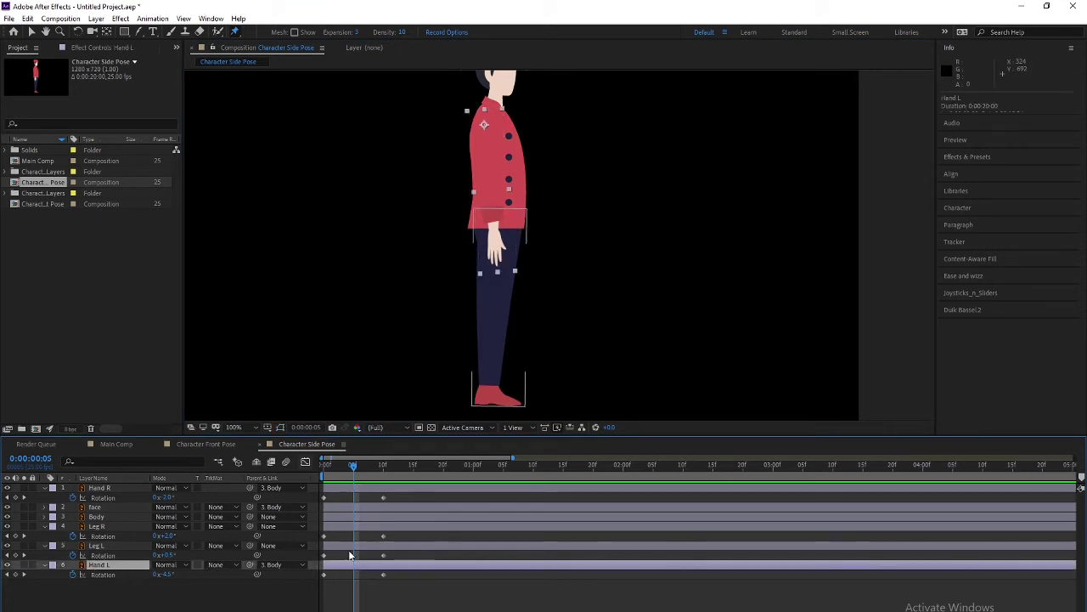
pyautogui.click(99, 545)
pyautogui.moveTo(352, 465); pyautogui.dragTo(321, 464)
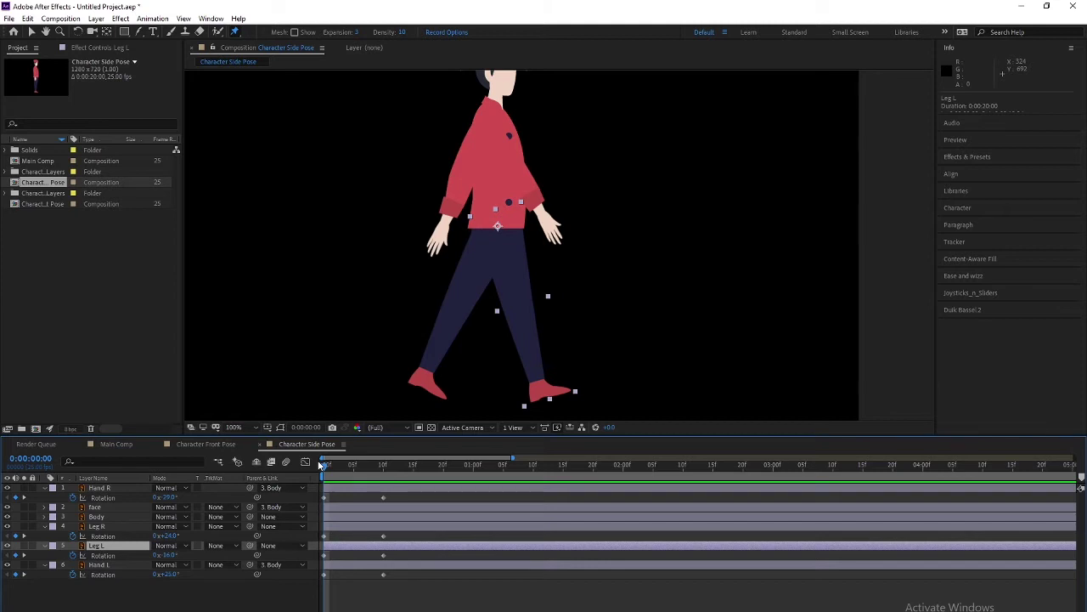
# Step: Play the walk to frame 5 and reveal Leg R's Puppet Pin 1–4 keyframes
pyautogui.click(97, 526)
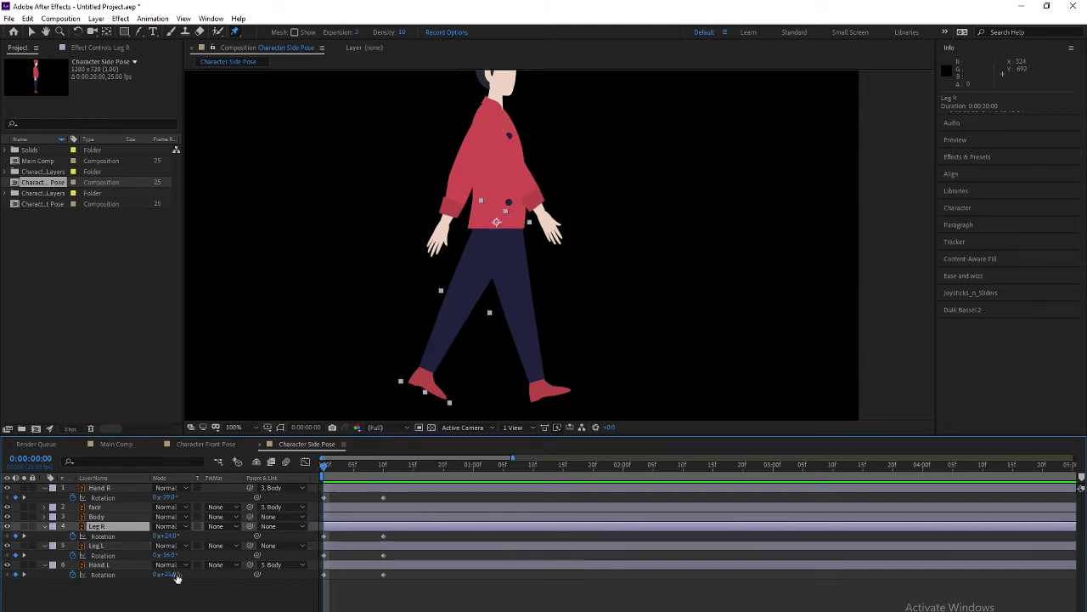
pyautogui.press('space')
pyautogui.press('space')
pyautogui.press('space')
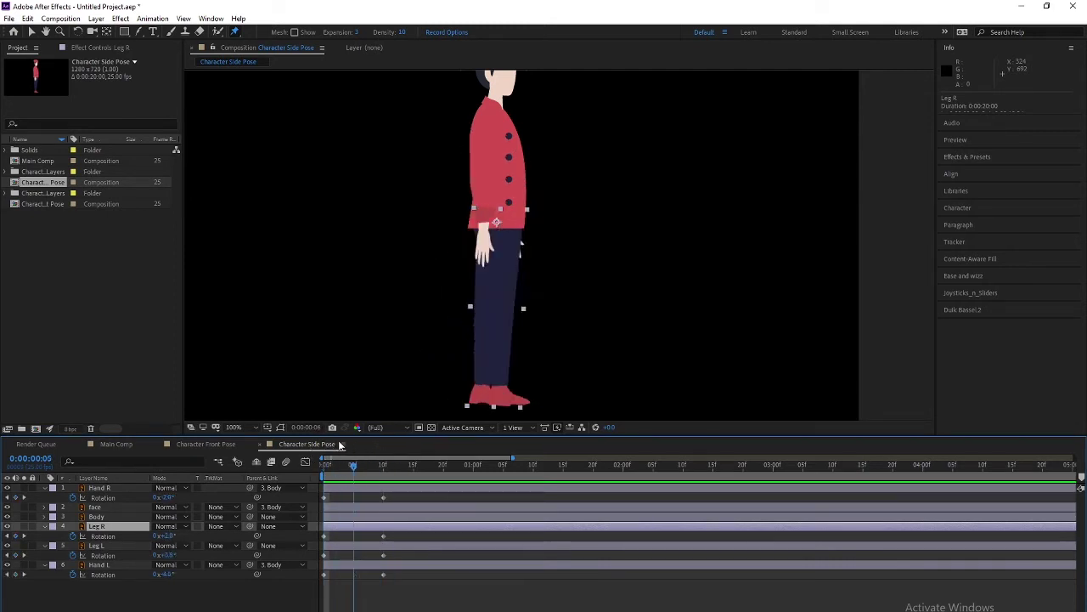
pyautogui.press('space')
pyautogui.press('space')
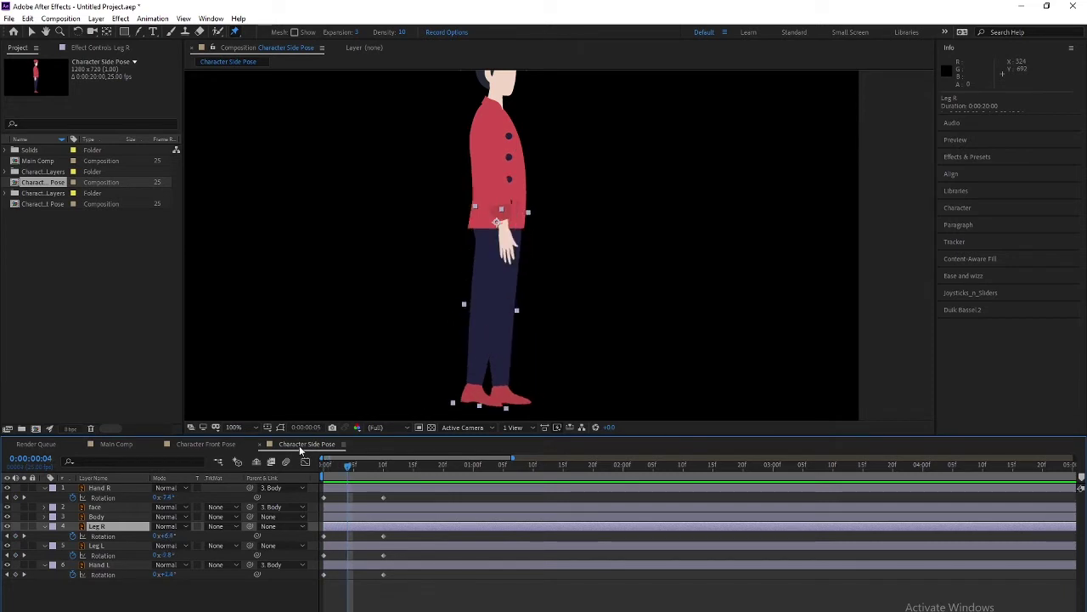
pyautogui.press('space')
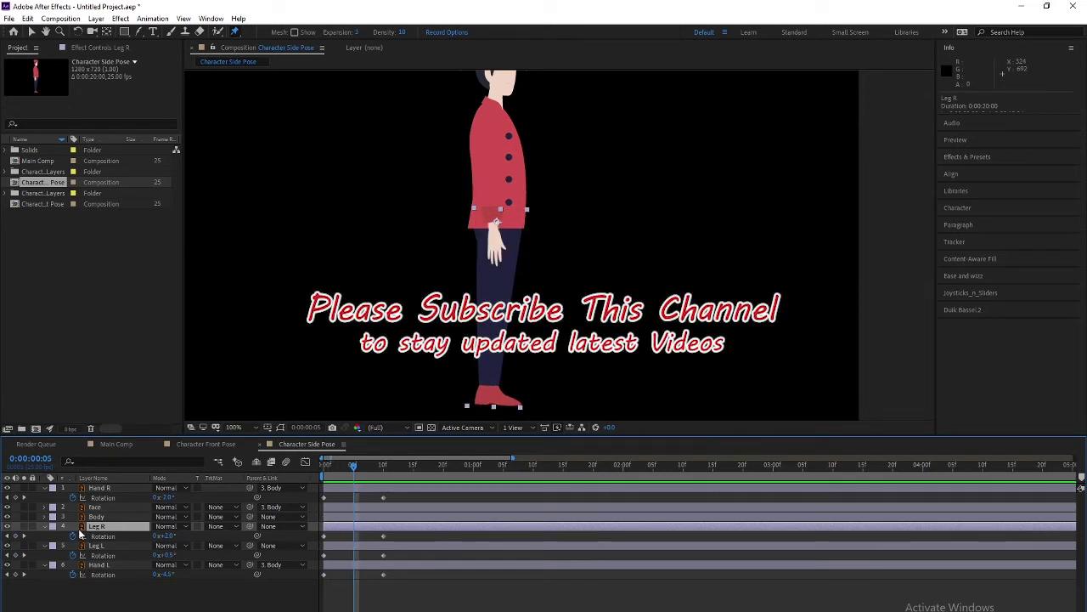
pyautogui.press('u')
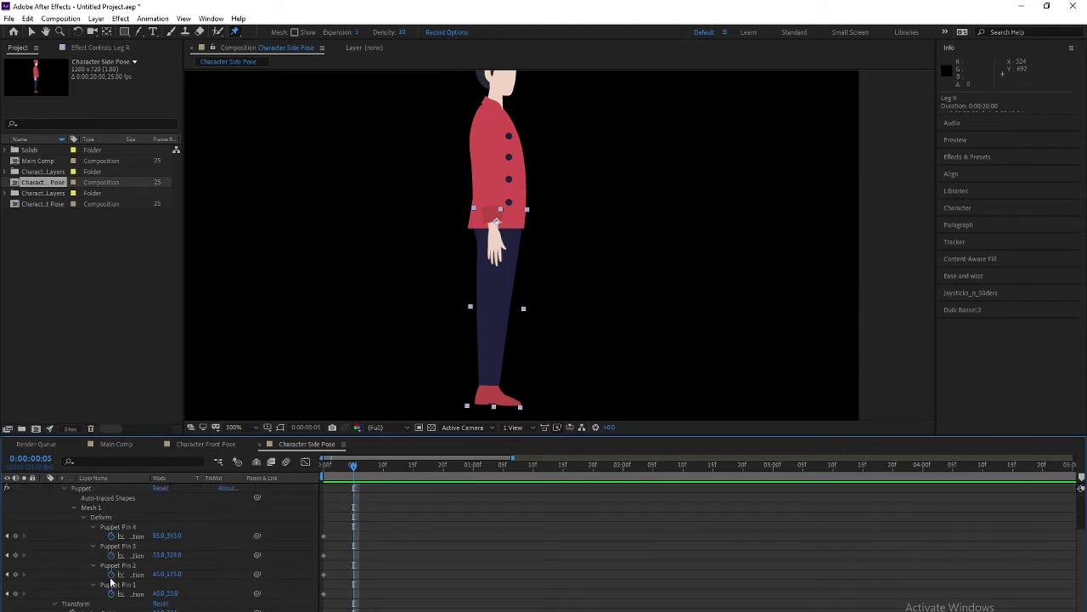
# Step: Drag Leg R's foot, toe and knee pins at frame 5 to bend the knee and lift the foot behind
pyautogui.click(119, 527)
pyautogui.click(488, 396)
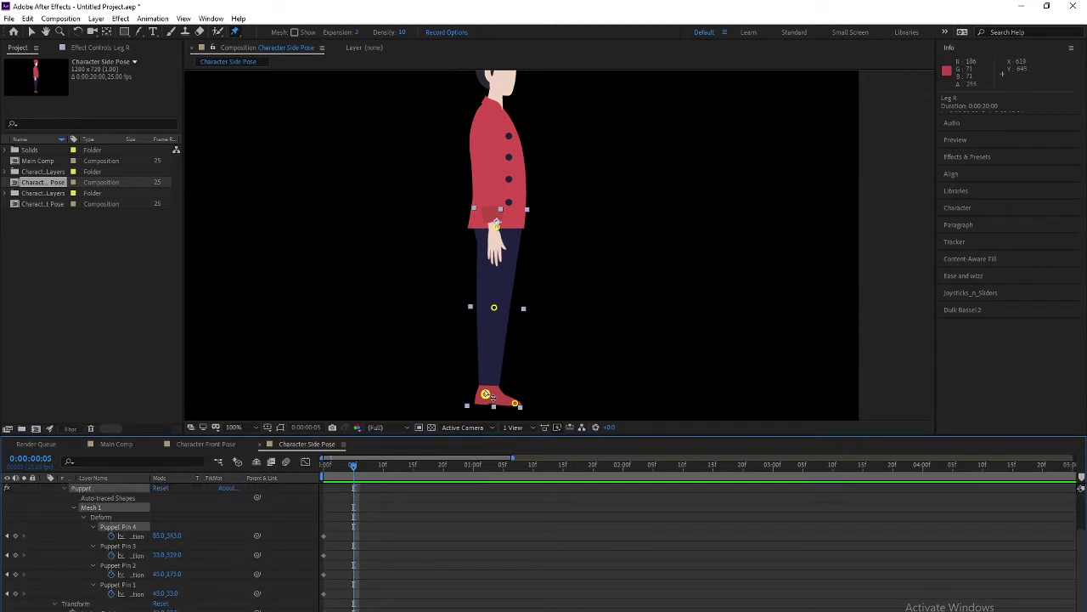
pyautogui.moveTo(485, 394); pyautogui.dragTo(443, 330)
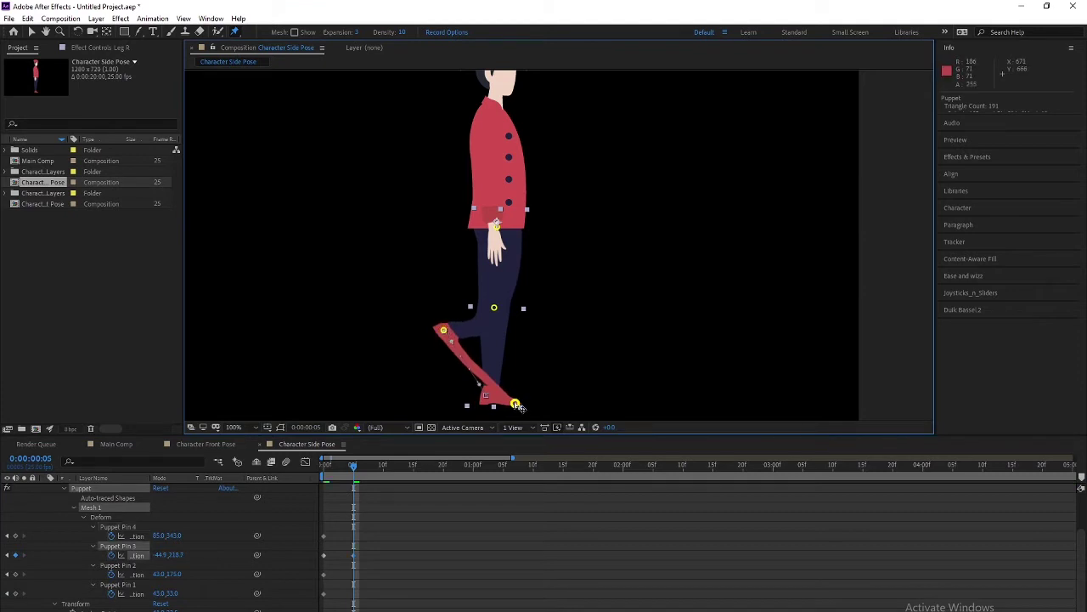
pyautogui.moveTo(516, 401); pyautogui.dragTo(439, 362)
pyautogui.moveTo(494, 307); pyautogui.dragTo(523, 304)
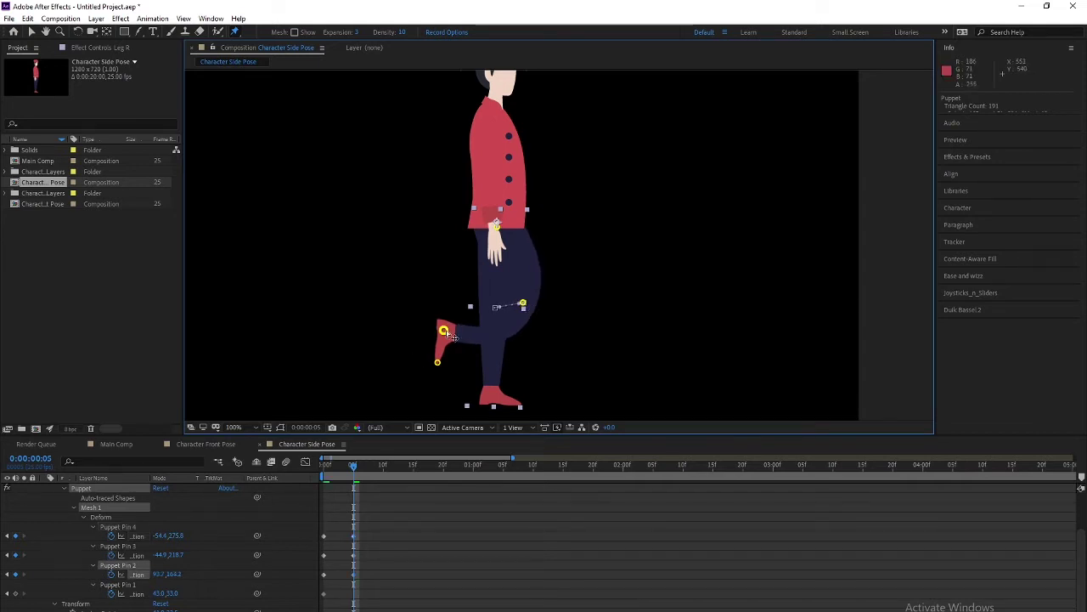
pyautogui.moveTo(444, 330); pyautogui.dragTo(445, 319)
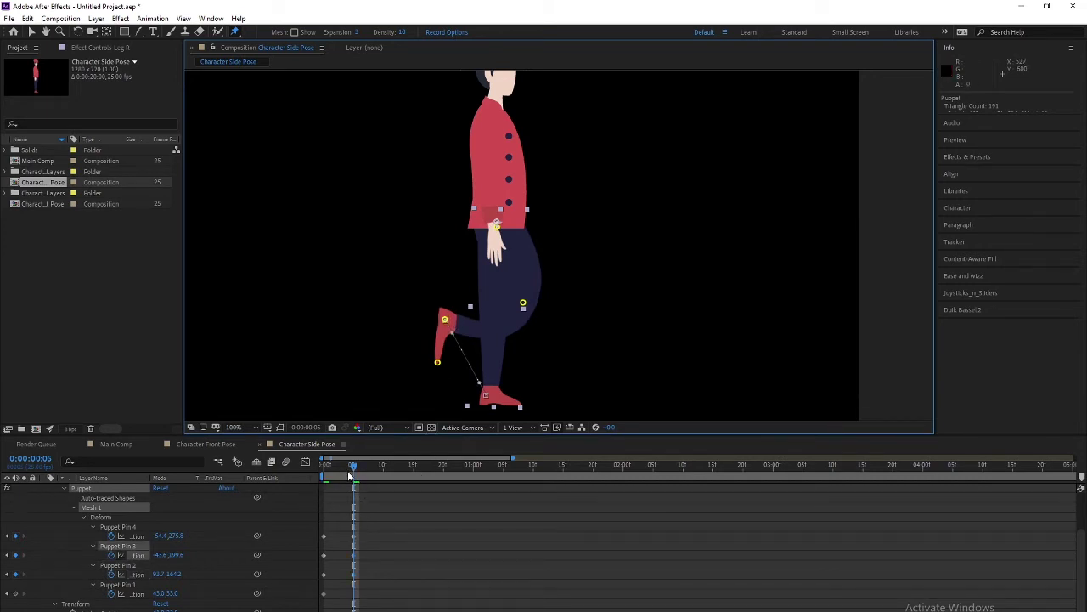
pyautogui.moveTo(349, 474)
pyautogui.mouseDown()
pyautogui.moveTo(393, 450)
pyautogui.moveTo(371, 446)
pyautogui.moveTo(384, 448)
pyautogui.mouseUp()
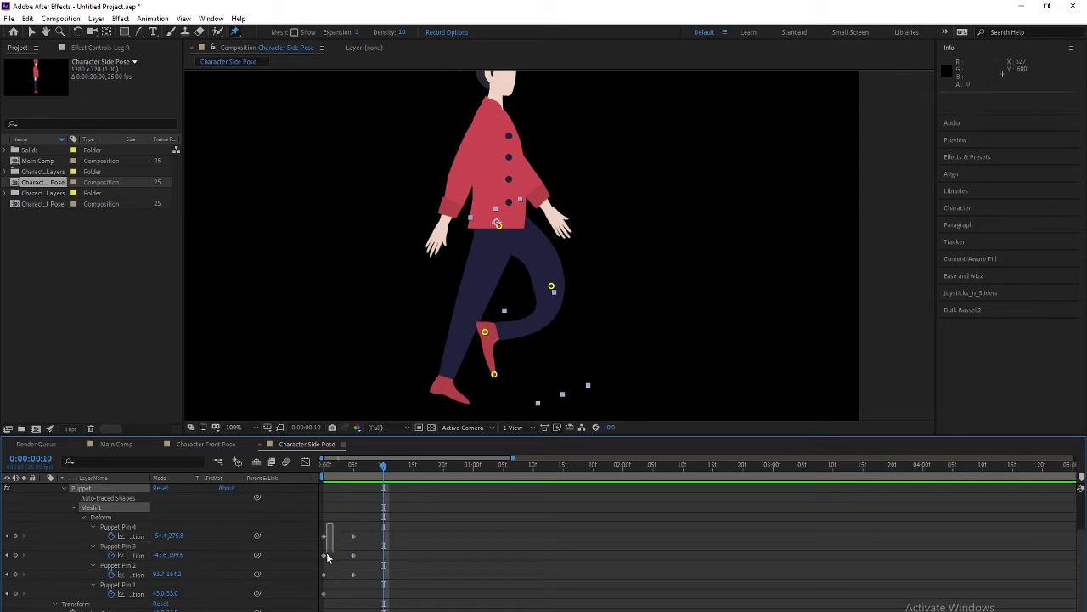
# Step: Copy and paste Leg R's frame-0 pin keyframes, then delete the misplaced paste
pyautogui.moveTo(328, 556); pyautogui.dragTo(316, 610)
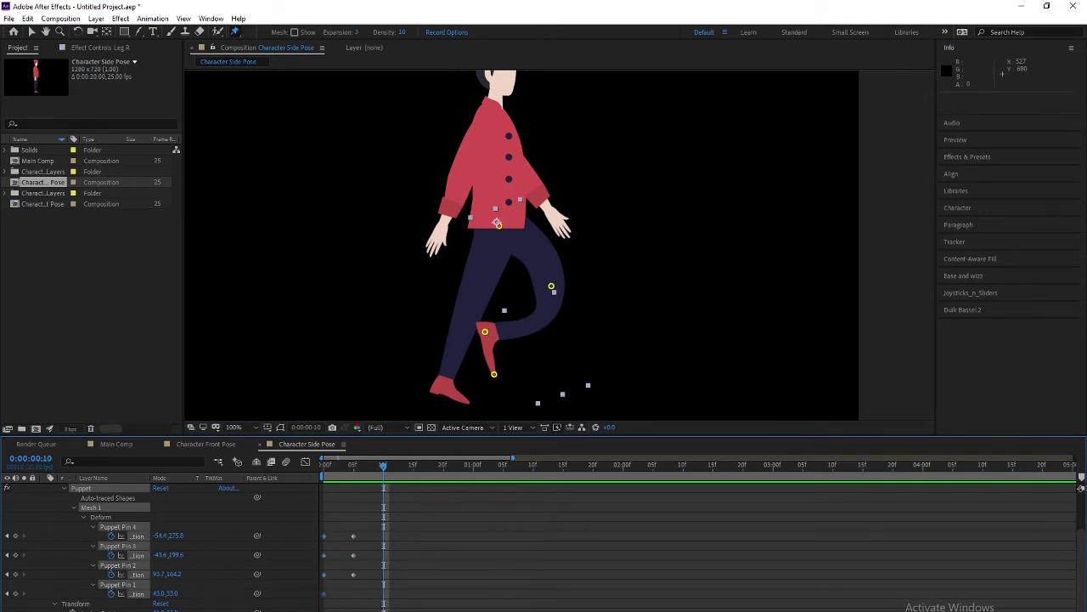
pyautogui.hotkey('ctrl', 'c')
pyautogui.hotkey('ctrl', 'v')
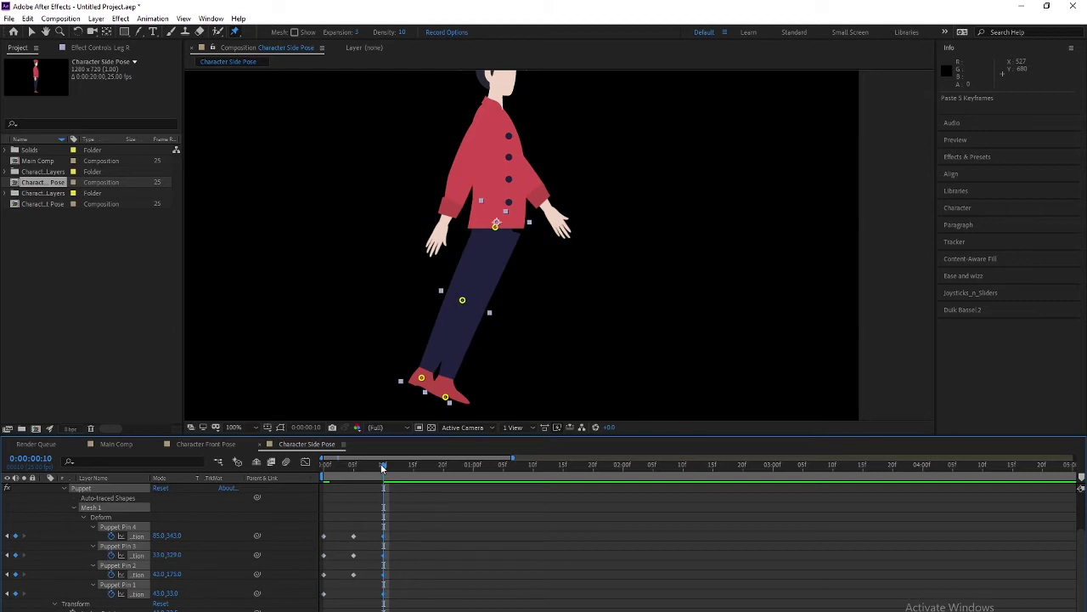
pyautogui.moveTo(383, 468)
pyautogui.mouseDown()
pyautogui.moveTo(323, 467)
pyautogui.moveTo(384, 467)
pyautogui.mouseUp()
pyautogui.press('Delete')
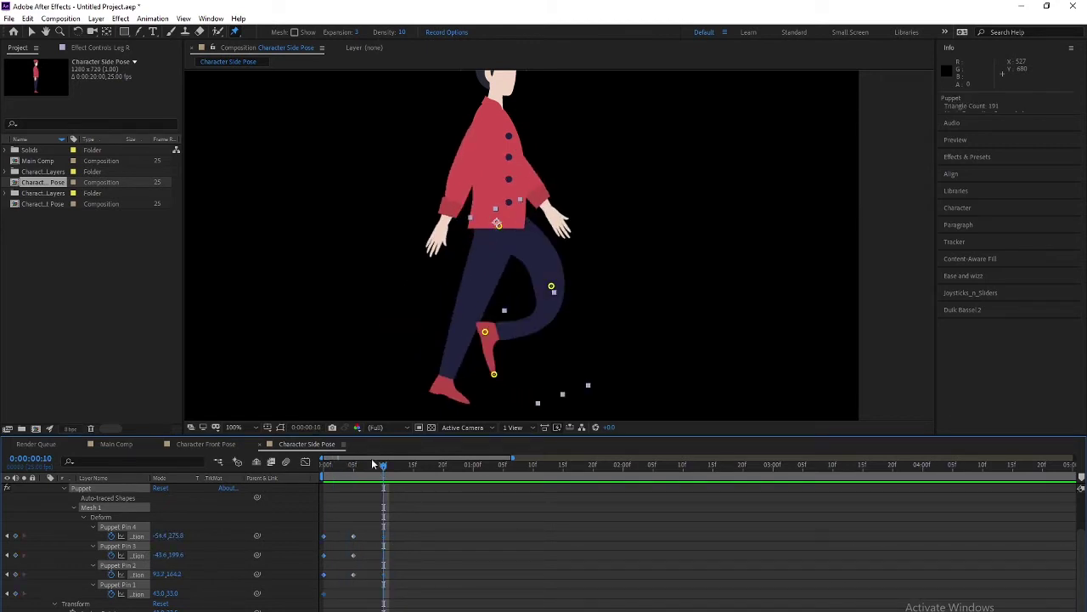
pyautogui.moveTo(373, 463); pyautogui.dragTo(379, 464)
# Step: Reselect Leg R's frame-0 pin and rotation keyframes and paste them at frame 10
pyautogui.scroll(-1, 364, 589)
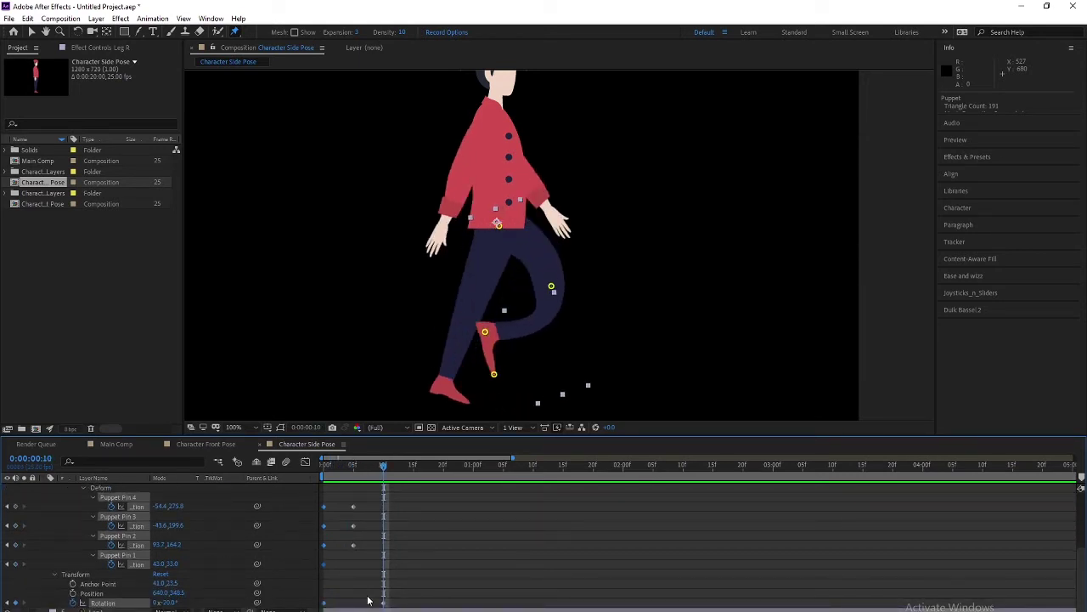
pyautogui.scroll(2, 153, 582)
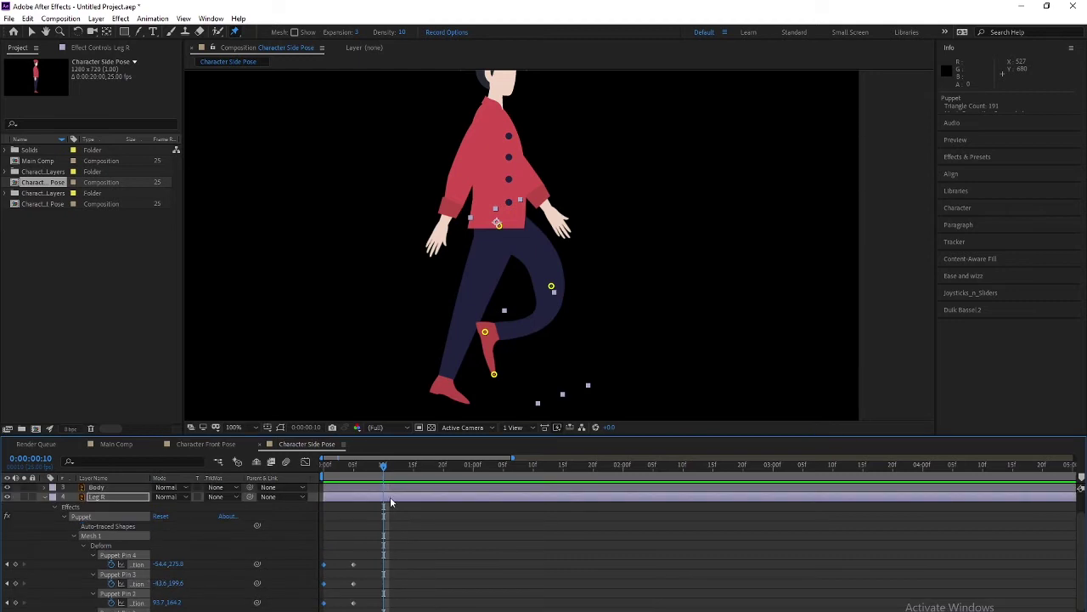
pyautogui.moveTo(383, 466)
pyautogui.mouseDown()
pyautogui.moveTo(323, 465)
pyautogui.moveTo(385, 465)
pyautogui.mouseUp()
pyautogui.scroll(-2, 378, 563)
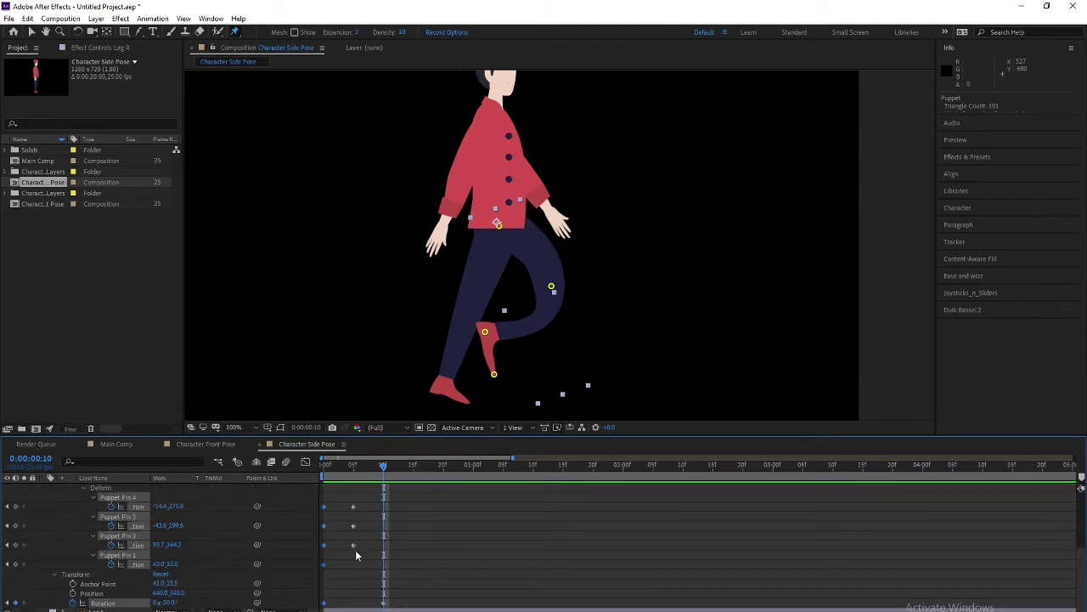
pyautogui.moveTo(383, 465)
pyautogui.mouseDown()
pyautogui.moveTo(324, 464)
pyautogui.moveTo(315, 572)
pyautogui.moveTo(330, 610)
pyautogui.mouseUp()
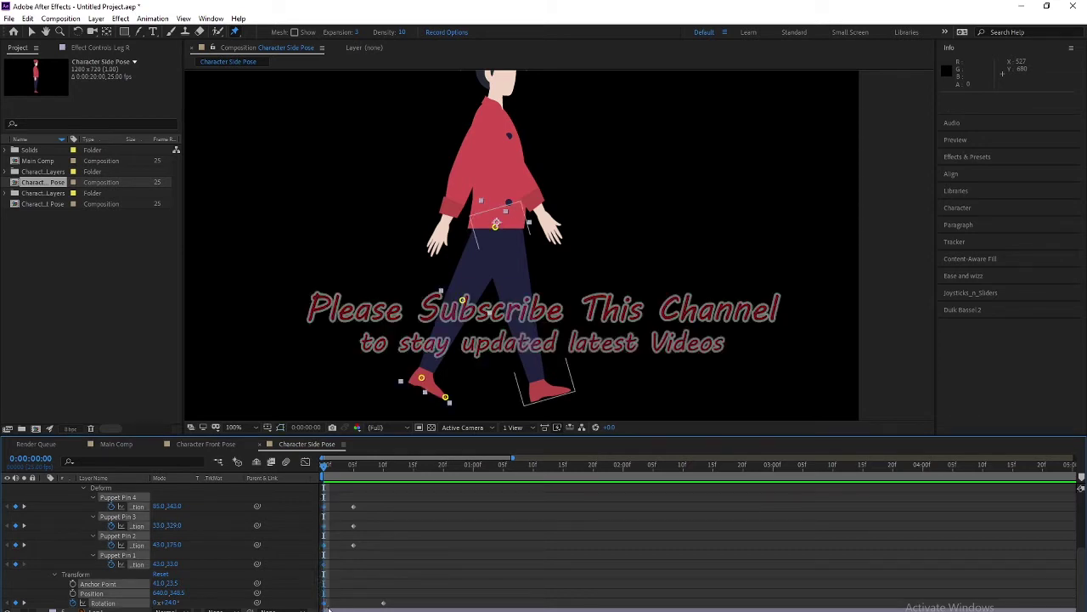
pyautogui.hotkey('ctrl', 'c')
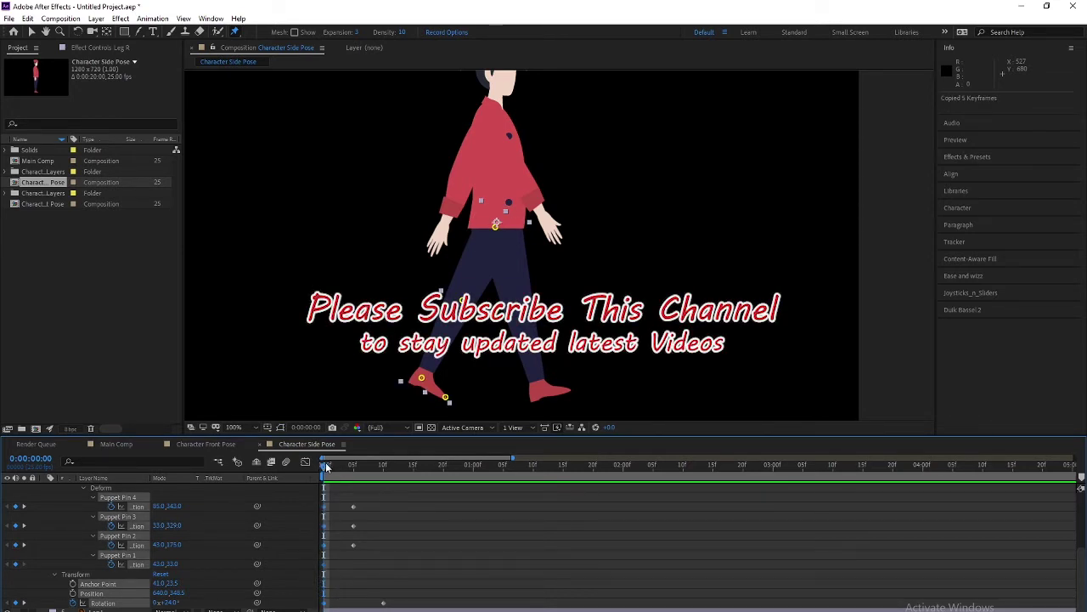
pyautogui.moveTo(323, 466); pyautogui.dragTo(383, 466)
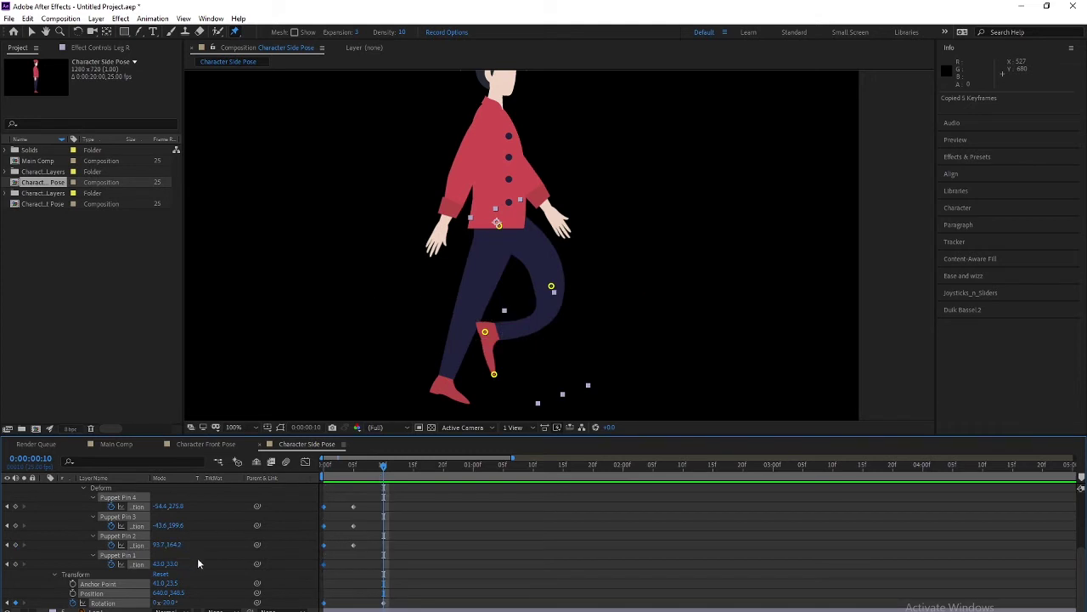
pyautogui.hotkey('ctrl', 'v')
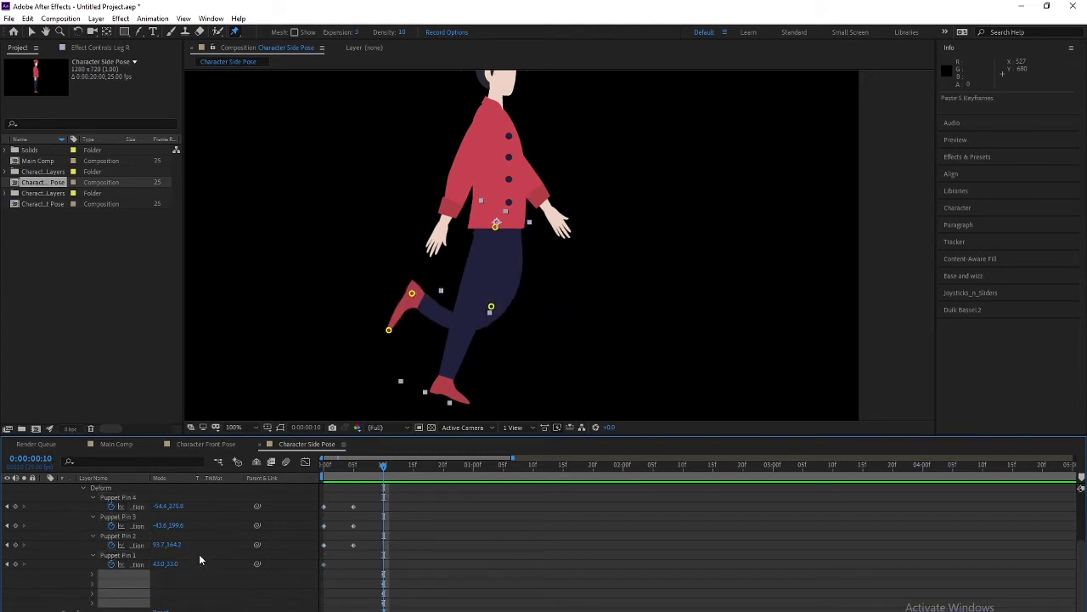
pyautogui.scroll(-1, 371, 603)
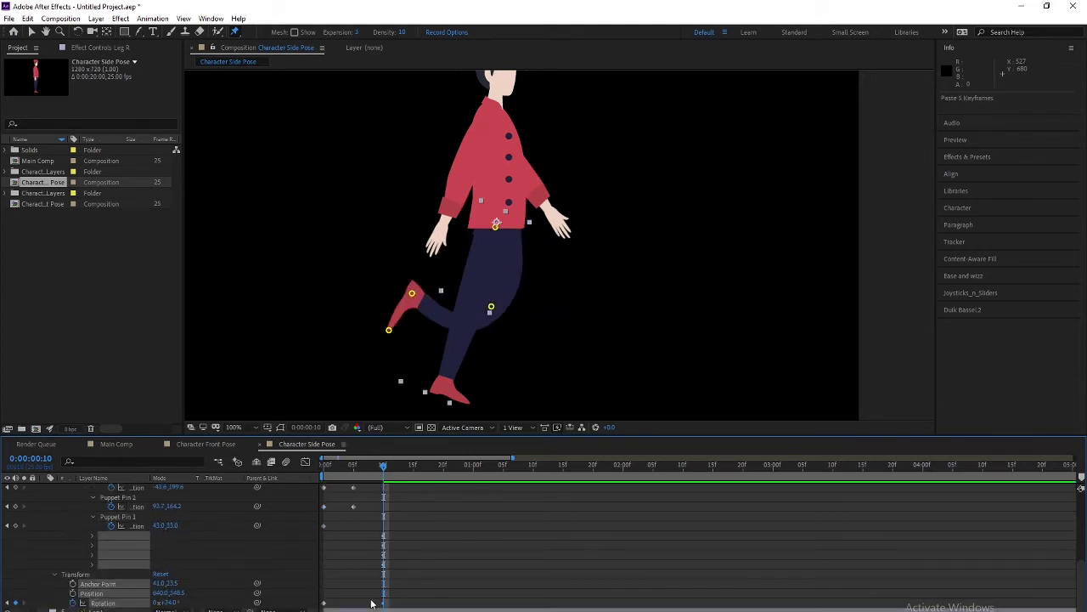
pyautogui.scroll(4, 372, 604)
# Step: Preview the leg motion and paste the frame-0 pin pose again at frame 10
pyautogui.press('j')
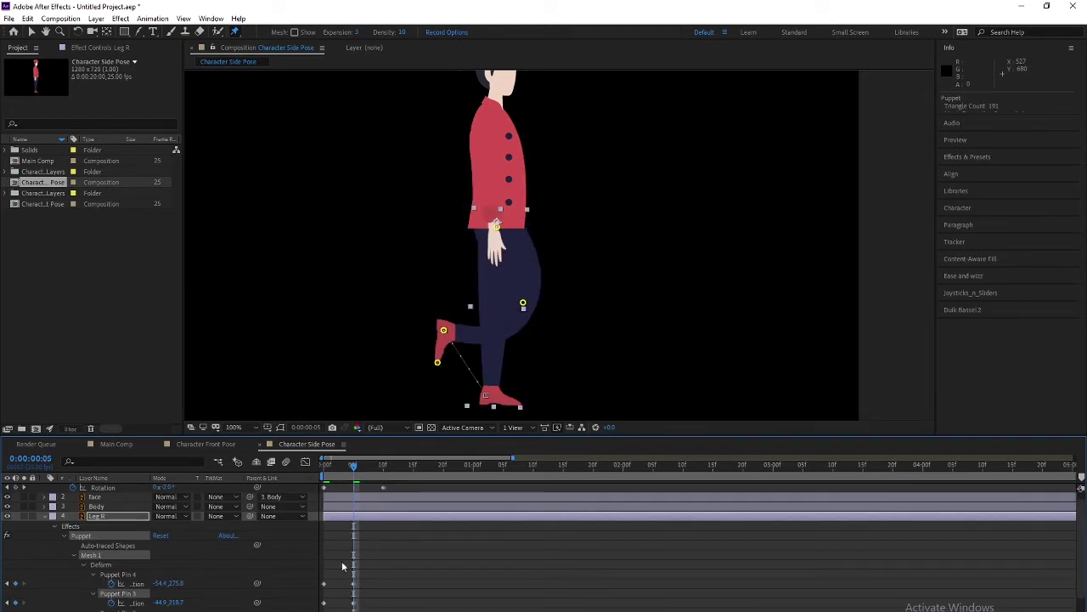
pyautogui.moveTo(343, 472); pyautogui.dragTo(314, 469)
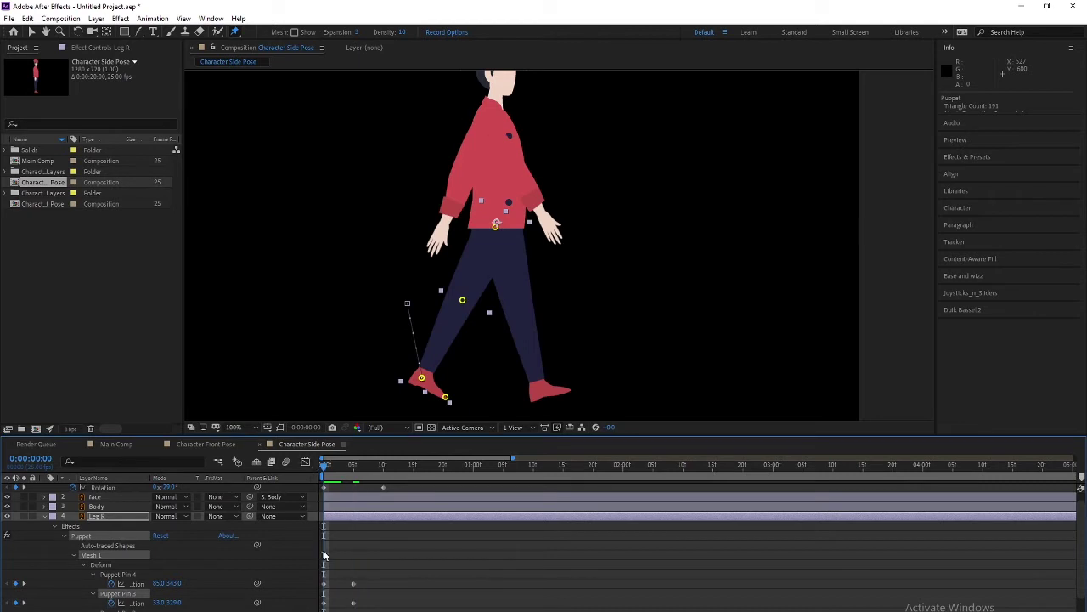
pyautogui.scroll(-3, 340, 535)
pyautogui.scroll(5, 64, 571)
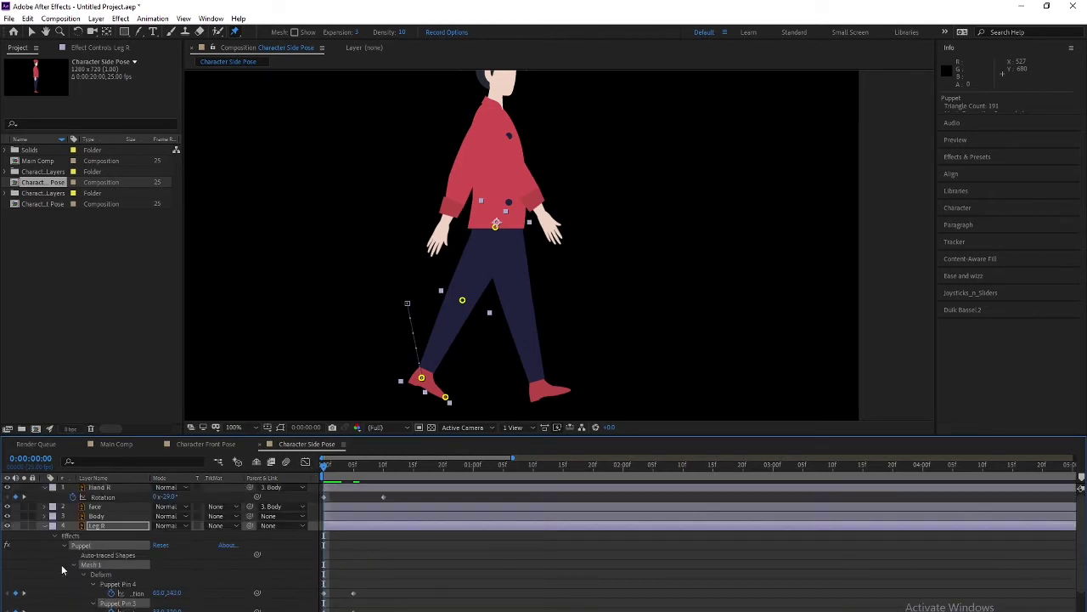
pyautogui.click(95, 564)
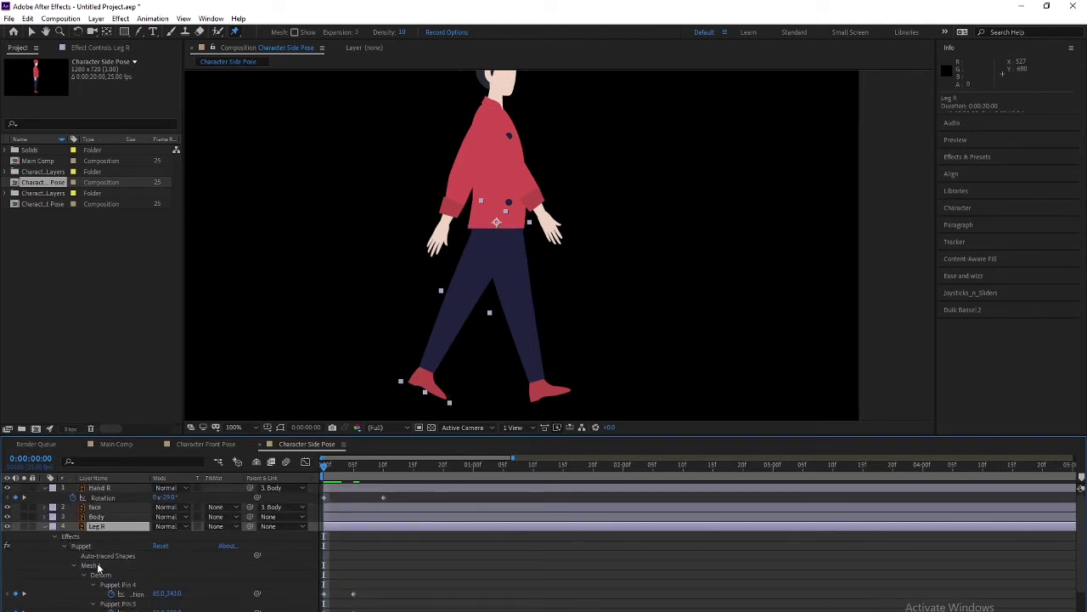
pyautogui.scroll(-3, 98, 567)
pyautogui.moveTo(327, 467); pyautogui.dragTo(384, 478)
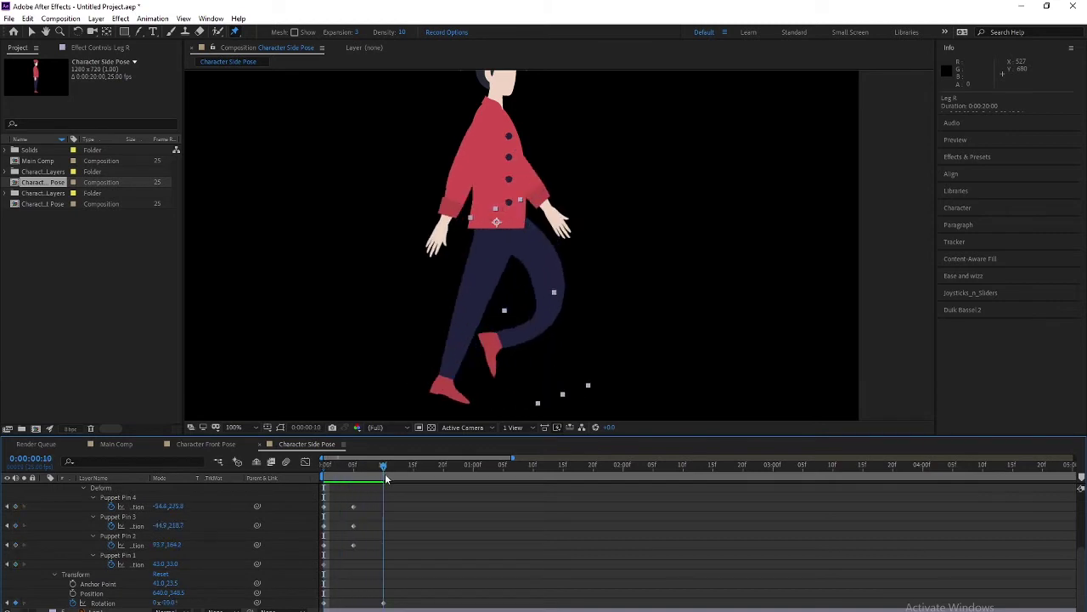
pyautogui.press('space')
pyautogui.press('space')
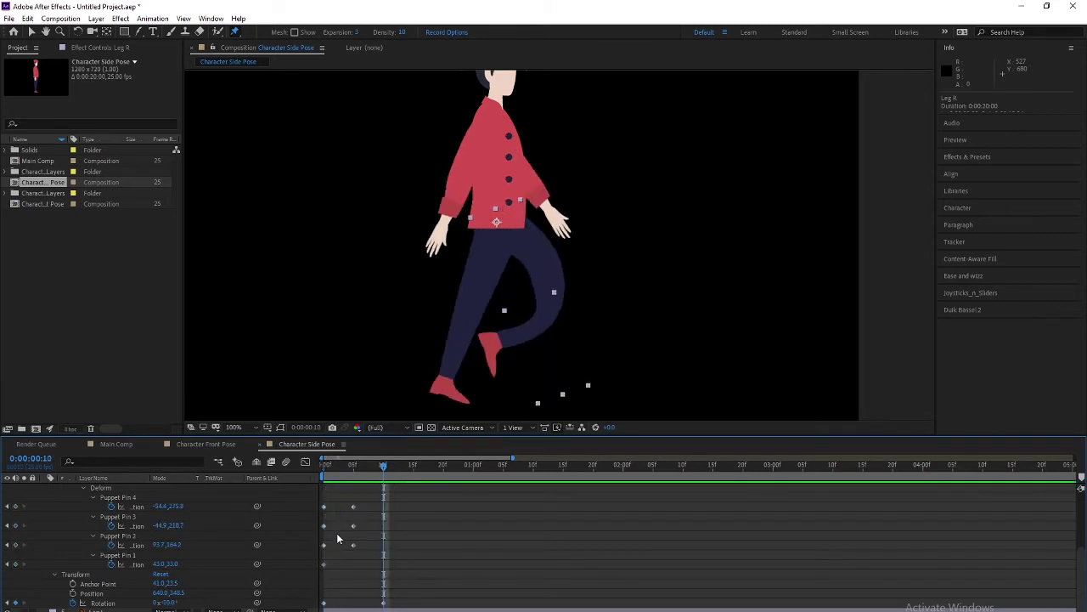
pyautogui.moveTo(329, 503); pyautogui.dragTo(316, 571)
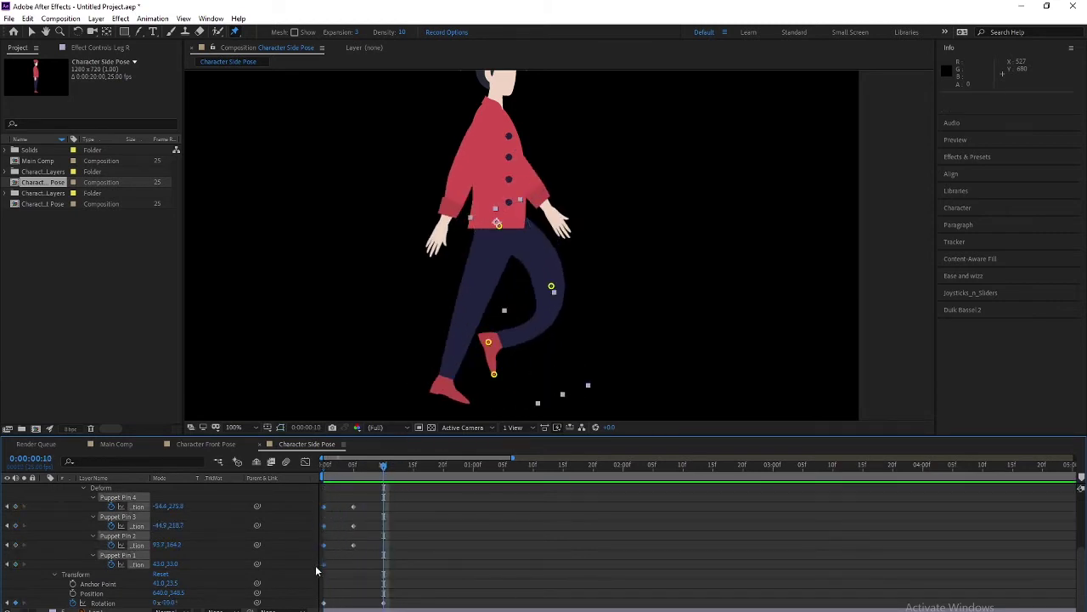
pyautogui.hotkey('ctrl', 'v')
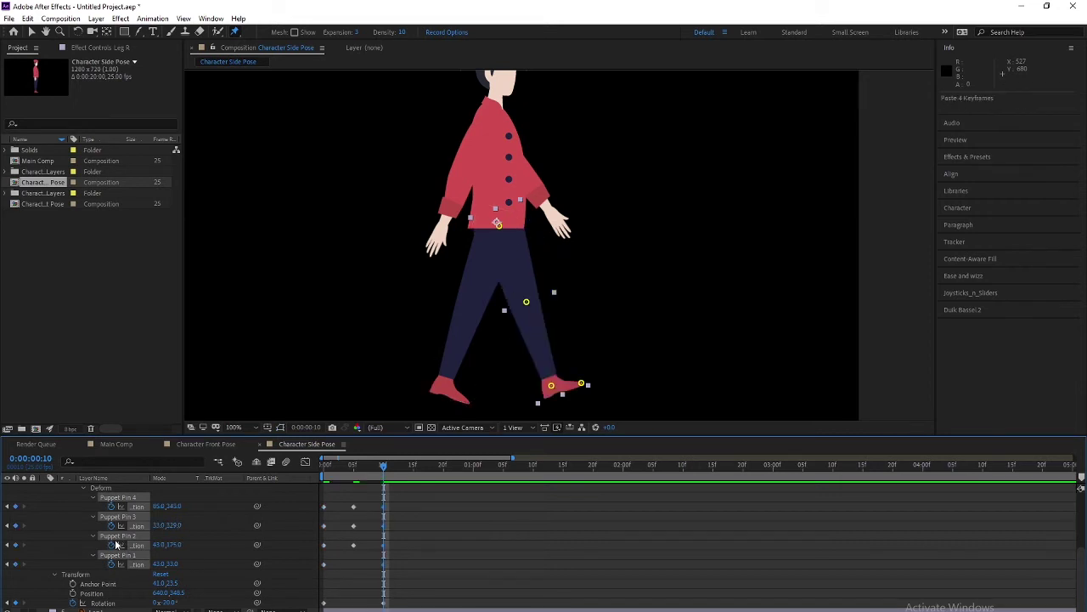
pyautogui.moveTo(390, 472)
pyautogui.mouseDown()
pyautogui.moveTo(381, 490)
pyautogui.moveTo(344, 489)
pyautogui.mouseUp()
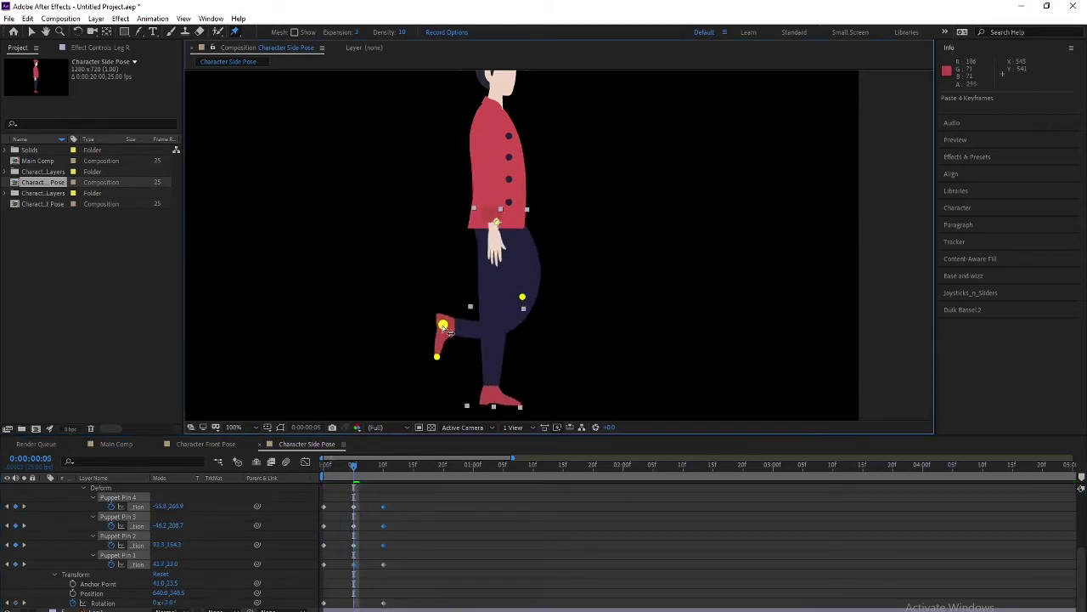
# Step: Refine the raised leg's foot and knee pins at frame 5, then bring up the save window
pyautogui.click(431, 529)
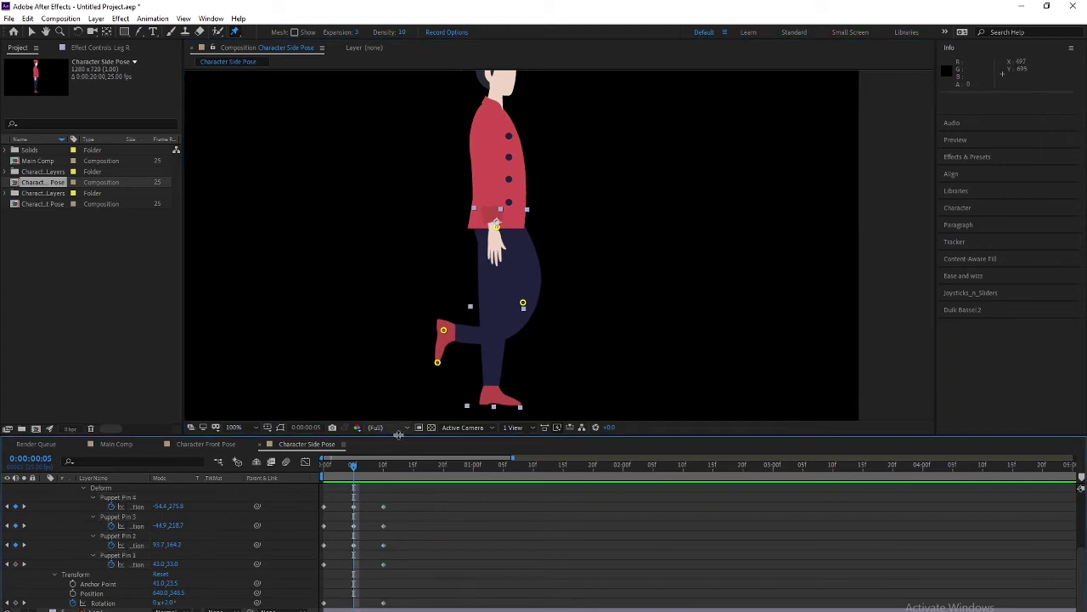
pyautogui.moveTo(437, 362)
pyautogui.mouseDown()
pyautogui.moveTo(443, 378)
pyautogui.moveTo(460, 375)
pyautogui.mouseUp()
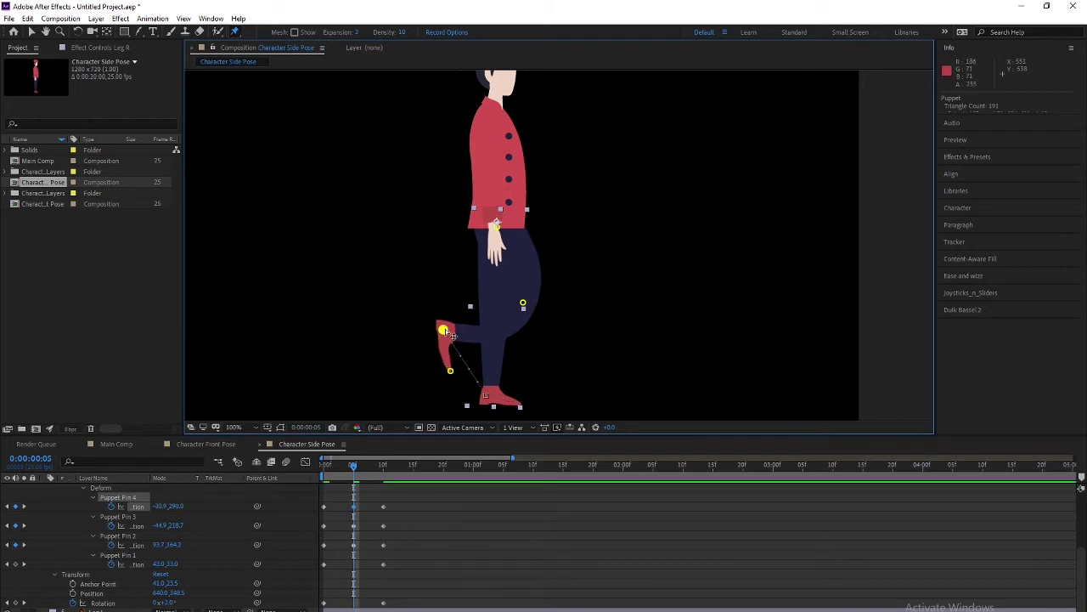
pyautogui.moveTo(450, 335); pyautogui.dragTo(449, 337)
pyautogui.moveTo(523, 303); pyautogui.dragTo(520, 306)
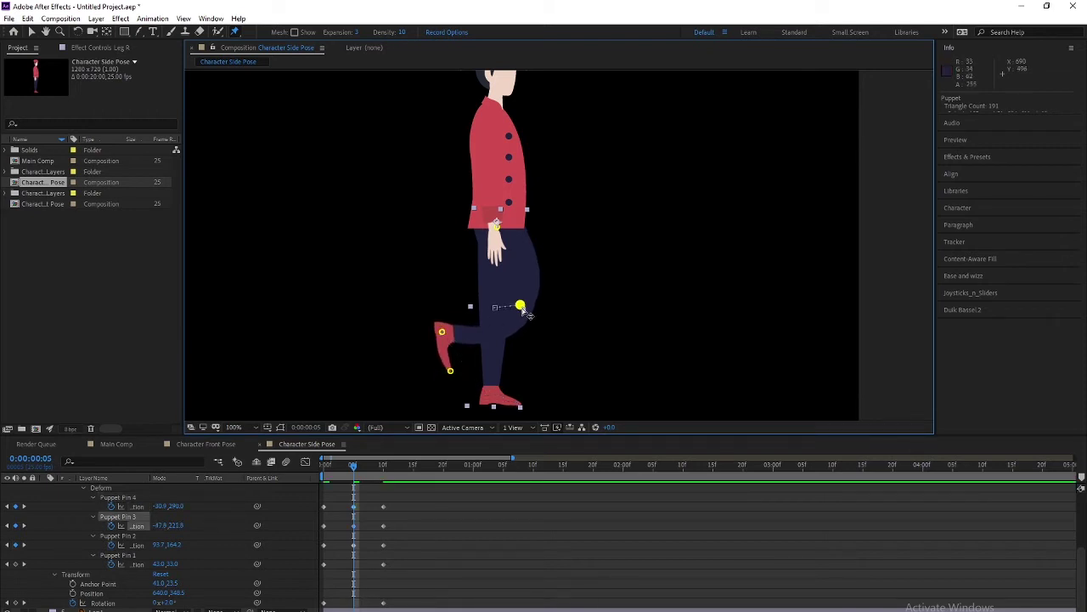
pyautogui.moveTo(343, 467)
pyautogui.mouseDown()
pyautogui.moveTo(362, 473)
pyautogui.moveTo(358, 482)
pyautogui.mouseUp()
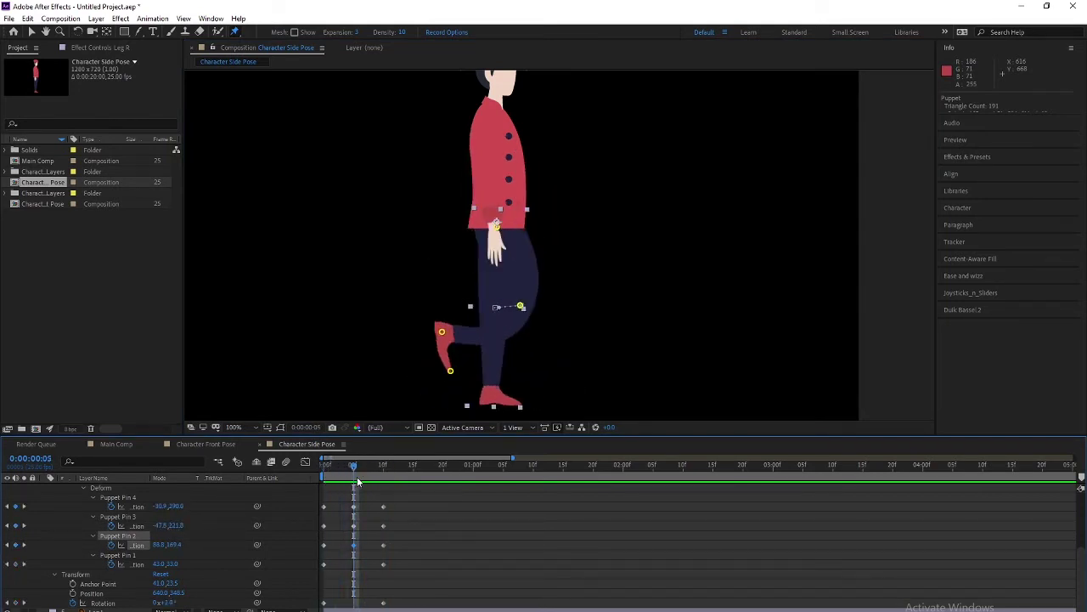
pyautogui.moveTo(450, 371); pyautogui.dragTo(438, 371)
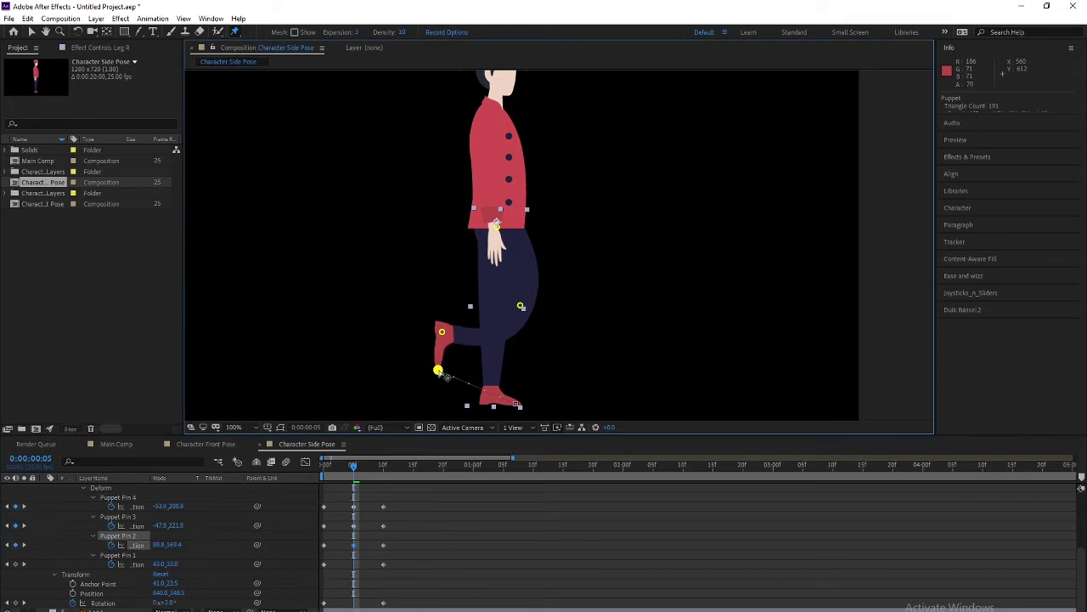
pyautogui.press('Home')
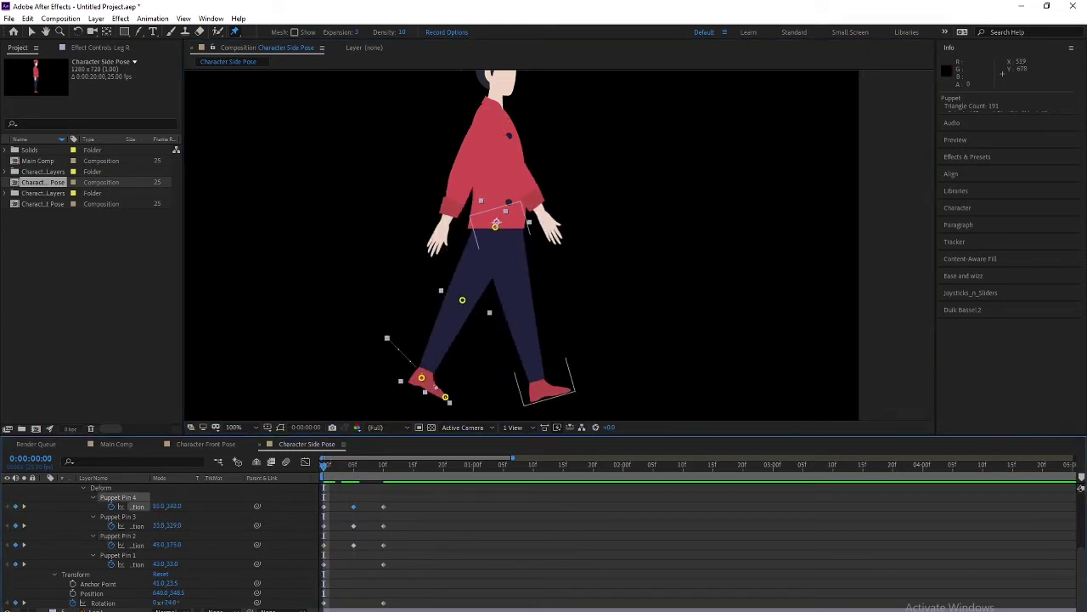
pyautogui.hotkey('ctrl', 's')
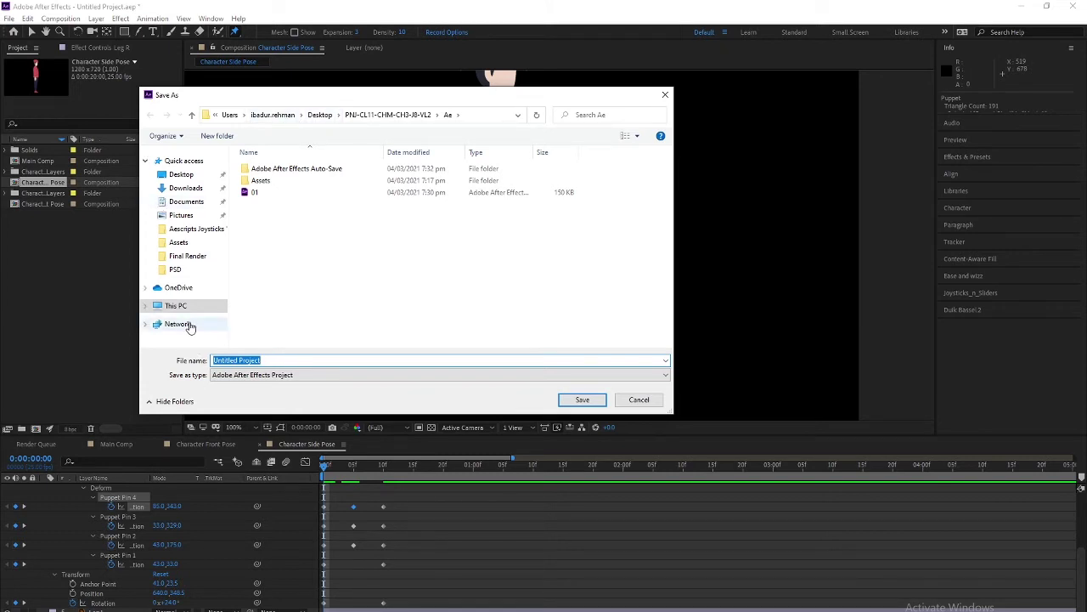
# Step: Save the project as 'Character Walk cycle' in D:\Character Animation\Walk Cycle\Ae
pyautogui.click(203, 307)
pyautogui.doubleClick(451, 289)
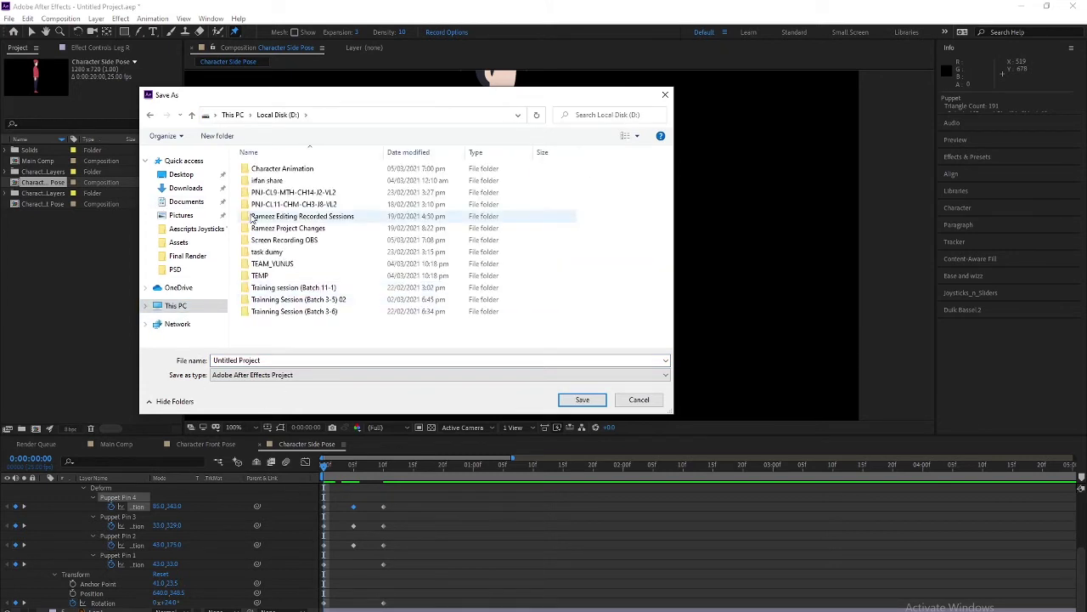
pyautogui.click(290, 170)
pyautogui.doubleClick(290, 170)
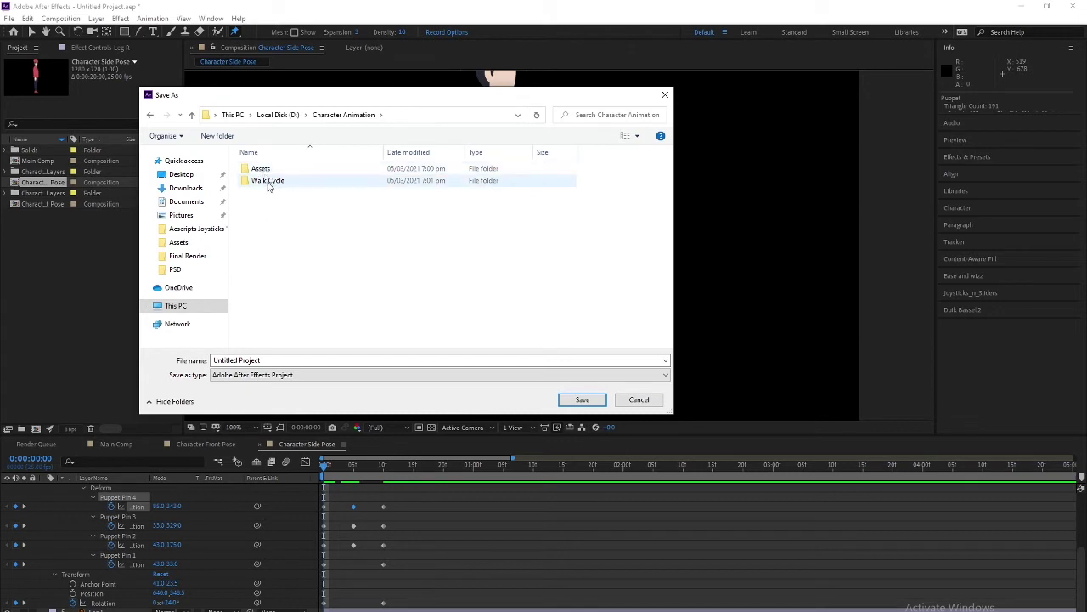
pyautogui.doubleClick(266, 181)
pyautogui.doubleClick(255, 168)
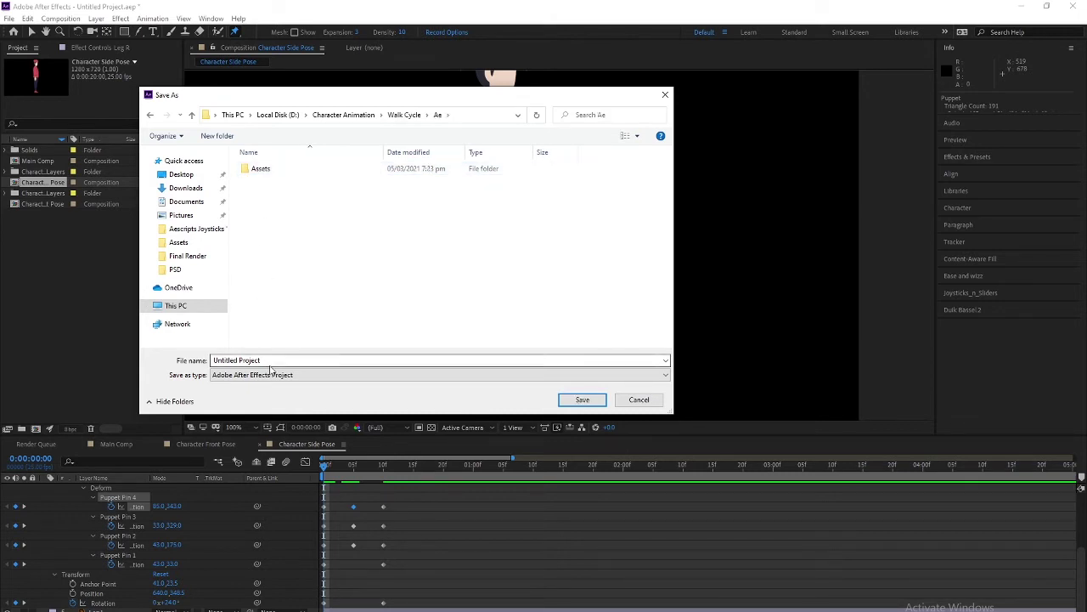
pyautogui.click(289, 362)
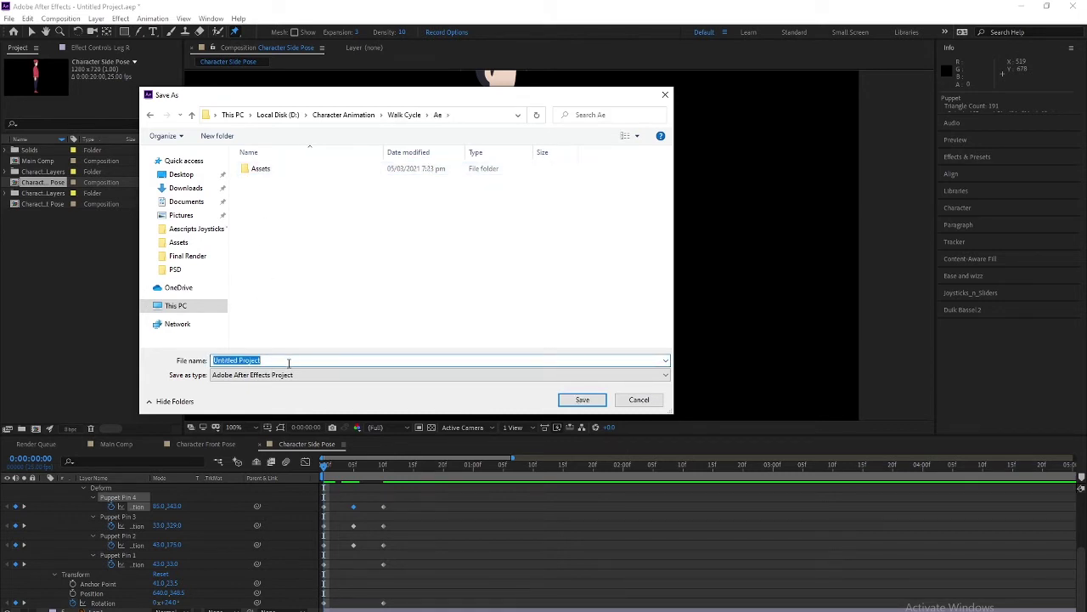
pyautogui.write('Walk cycle')
pyautogui.click(582, 399)
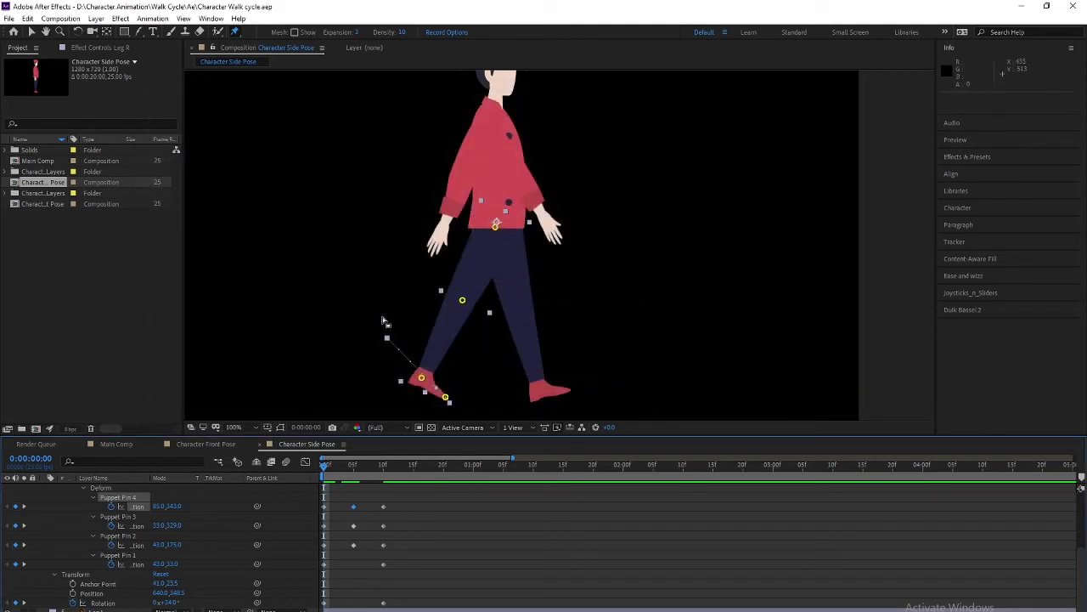
# Step: Copy Leg R's first-step pin keyframes and paste them every ten frames from frame 20
pyautogui.moveTo(331, 466)
pyautogui.mouseDown()
pyautogui.moveTo(384, 477)
pyautogui.moveTo(385, 573)
pyautogui.mouseUp()
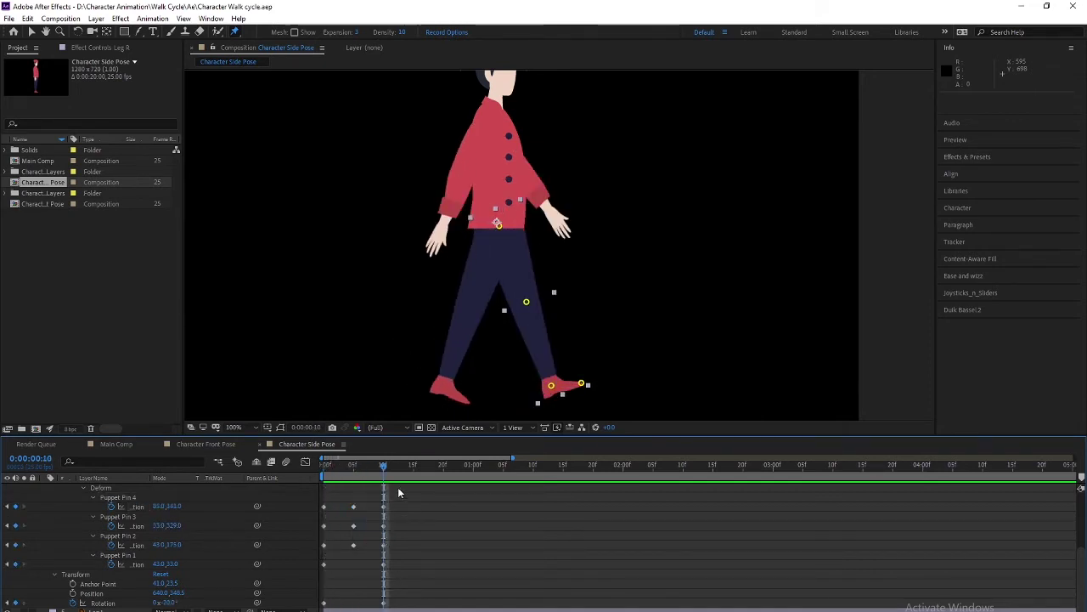
pyautogui.moveTo(387, 469)
pyautogui.mouseDown()
pyautogui.moveTo(331, 475)
pyautogui.moveTo(383, 479)
pyautogui.mouseUp()
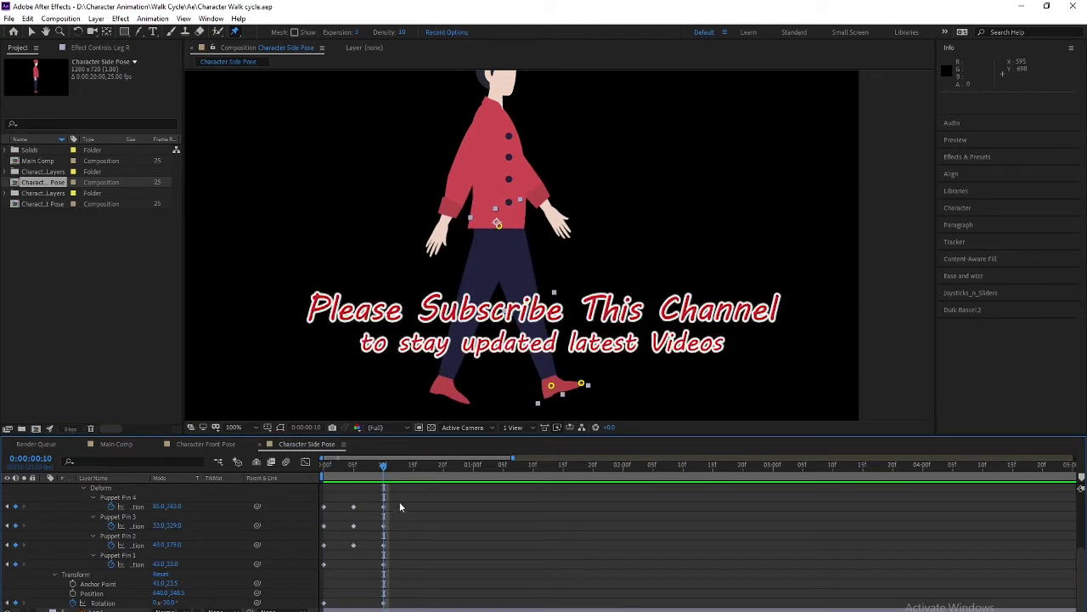
pyautogui.moveTo(399, 503)
pyautogui.mouseDown()
pyautogui.moveTo(319, 550)
pyautogui.moveTo(315, 607)
pyautogui.mouseUp()
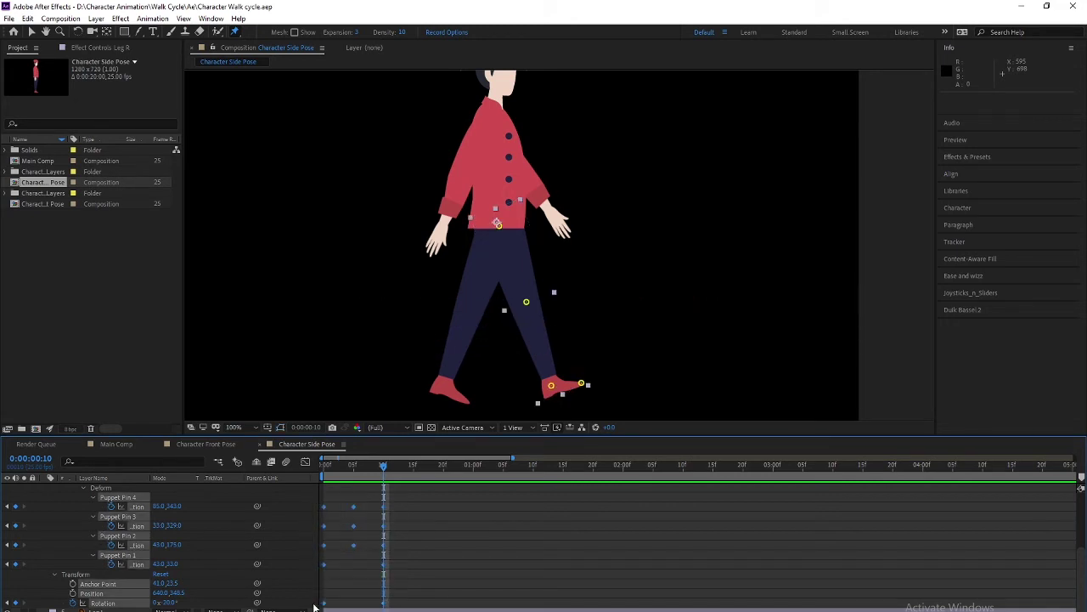
pyautogui.hotkey('ctrl', 'c')
pyautogui.hotkey('shift', 'pagedown')
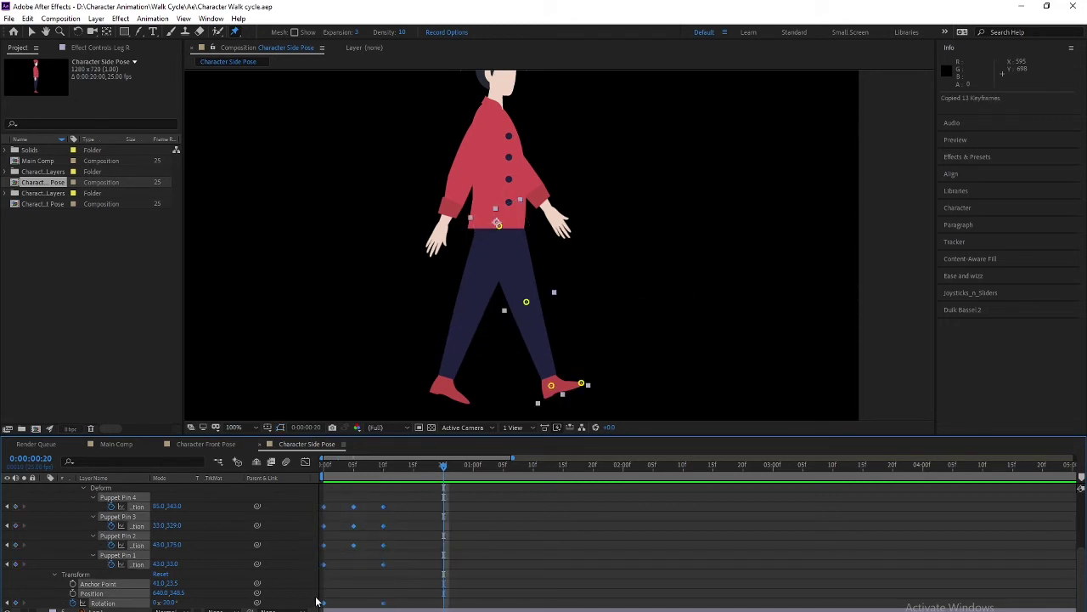
pyautogui.hotkey('ctrl', 'v')
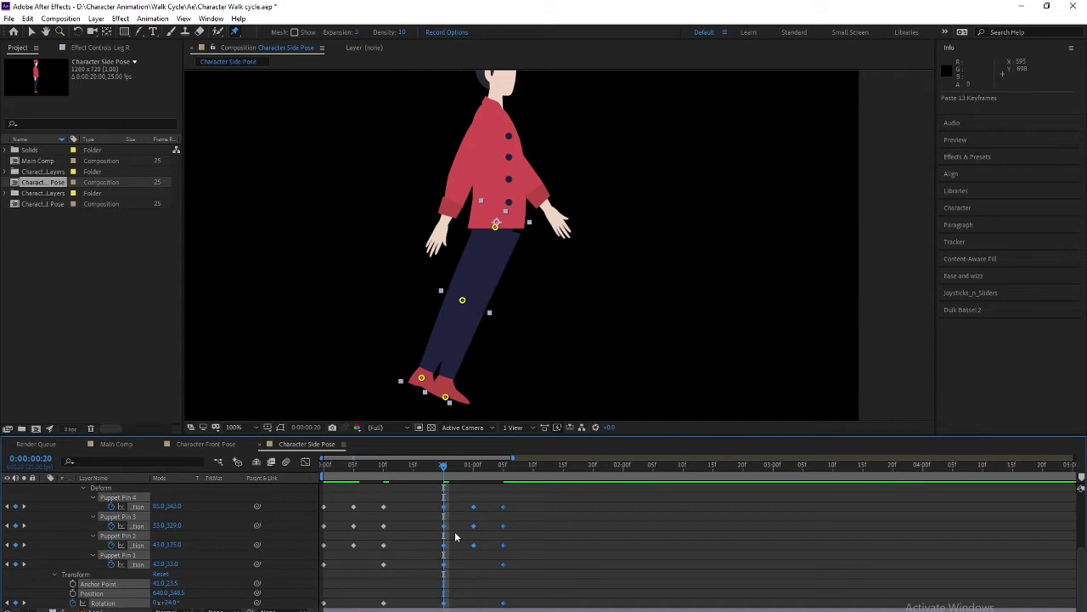
pyautogui.moveTo(448, 469); pyautogui.dragTo(501, 466)
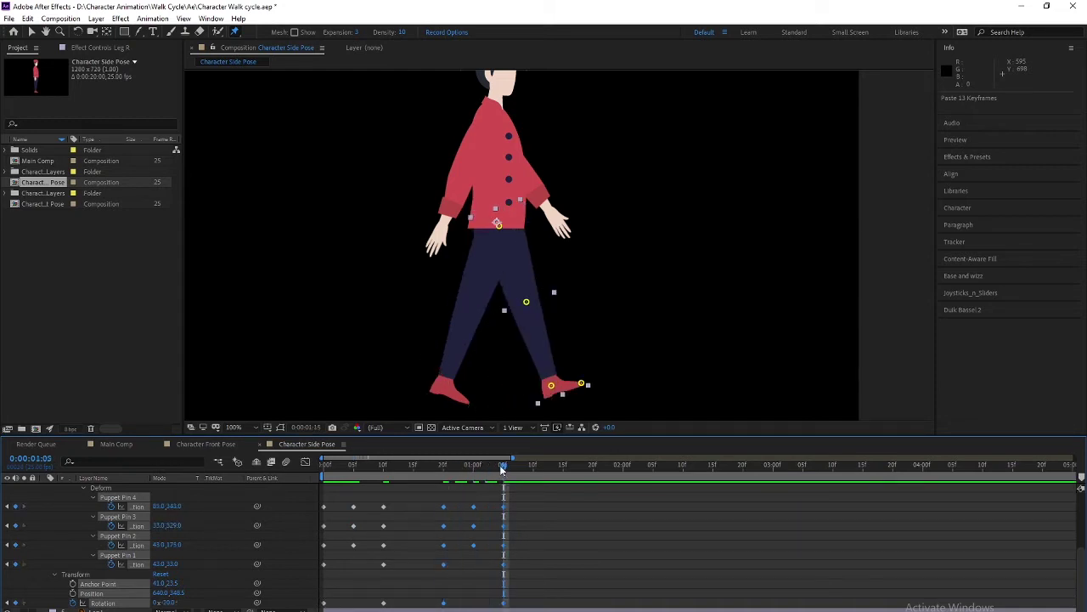
pyautogui.hotkey('shift', 'pagedown')
pyautogui.hotkey('ctrl', 'v')
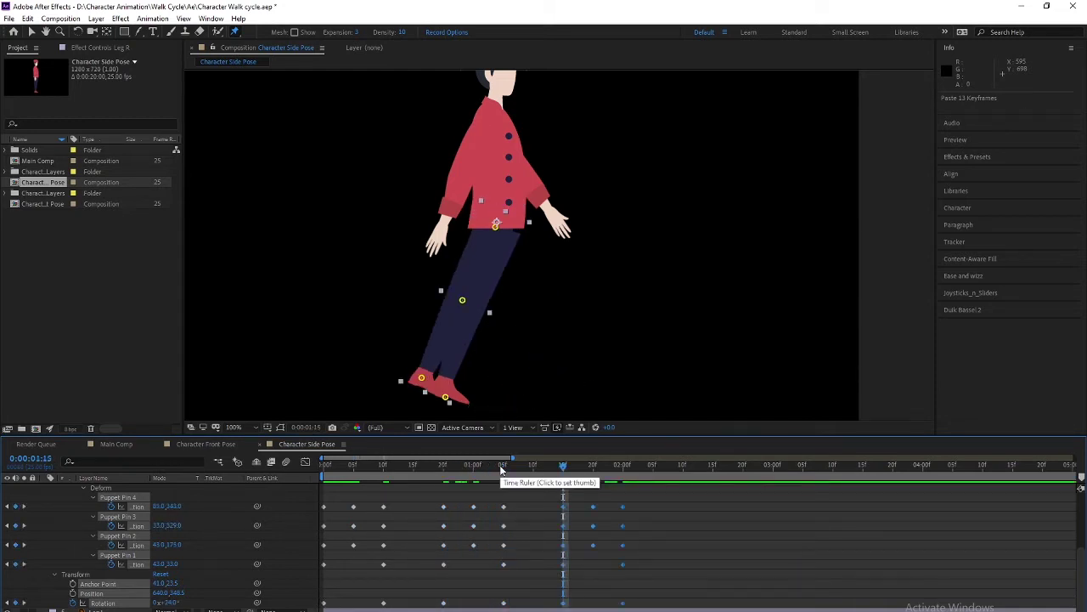
pyautogui.hotkey('shift', 'pagedown')
pyautogui.hotkey('shift', 'pagedown')
# Step: Paste further copies of the step out to 4:00 and preview the repeating walk
pyautogui.press('space')
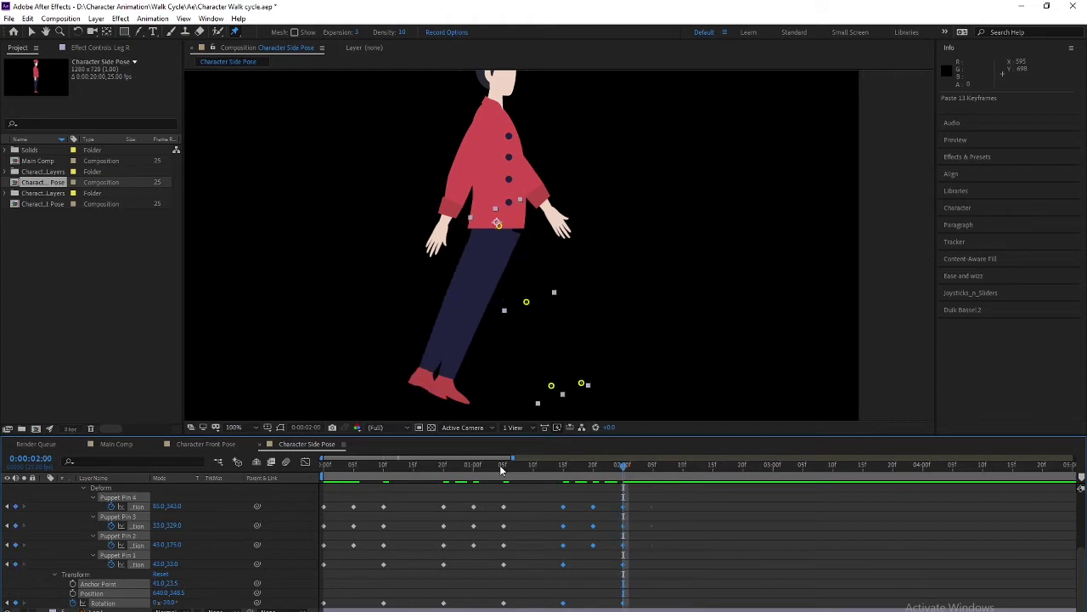
pyautogui.press('space')
pyautogui.hotkey('ctrl', 'v')
pyautogui.hotkey('shift', 'pagedown')
pyautogui.hotkey('shift', 'pagedown')
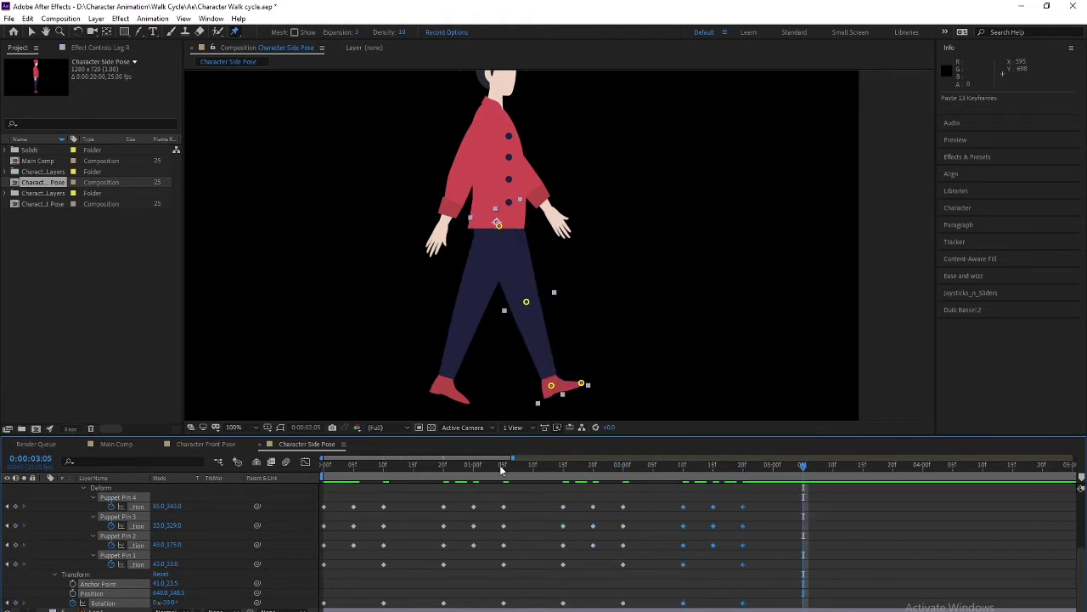
pyautogui.hotkey('shift', 'pagedown')
pyautogui.hotkey('shift', 'pagedown')
pyautogui.hotkey('ctrl', 'v')
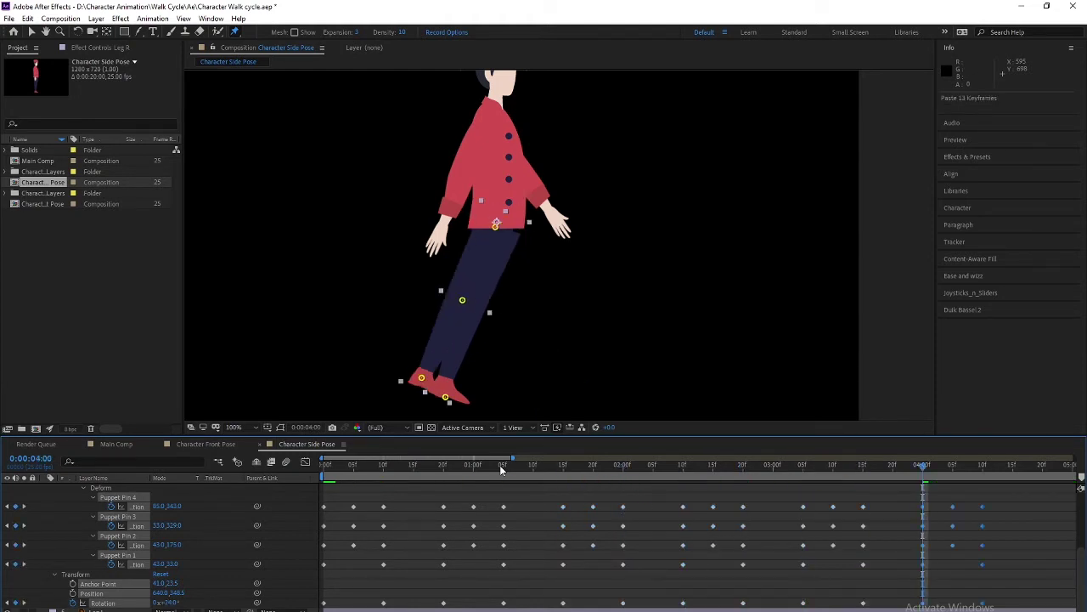
pyautogui.press('space')
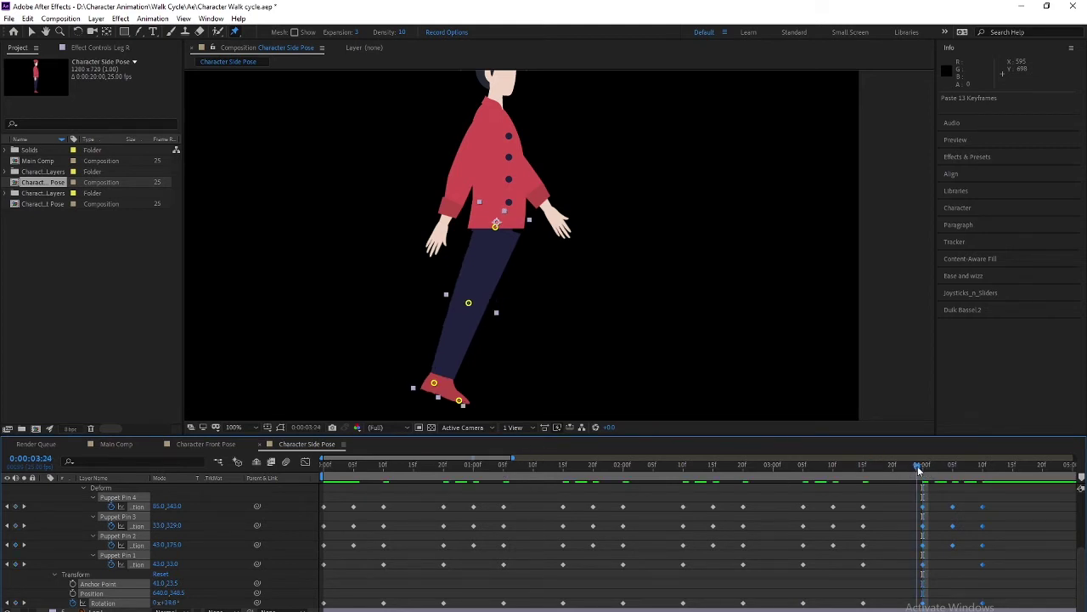
pyautogui.moveTo(344, 466); pyautogui.dragTo(901, 470)
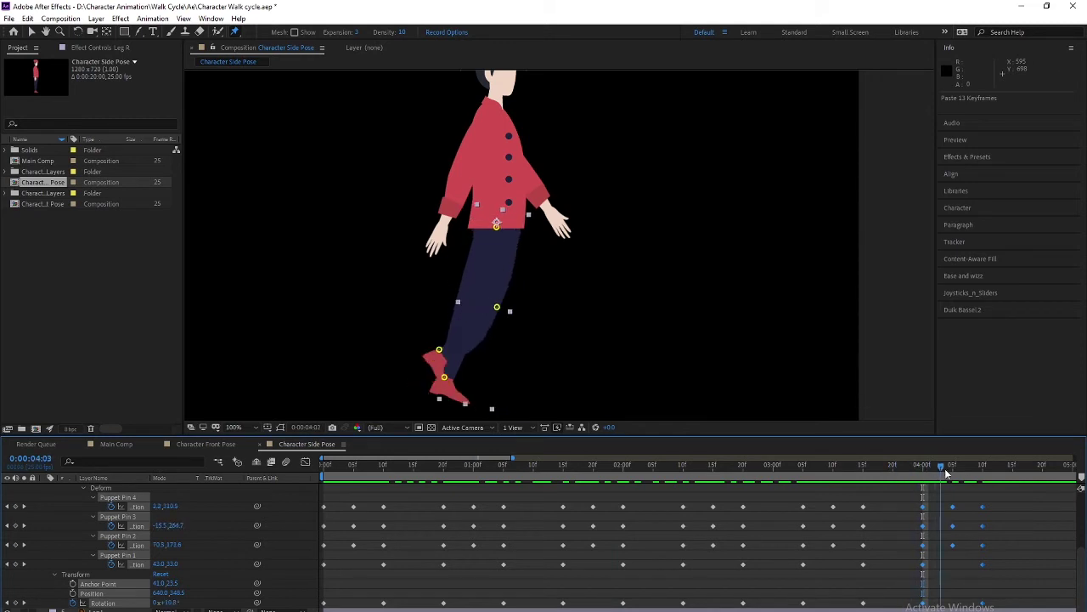
pyautogui.moveTo(902, 470); pyautogui.dragTo(923, 469)
pyautogui.press('Home')
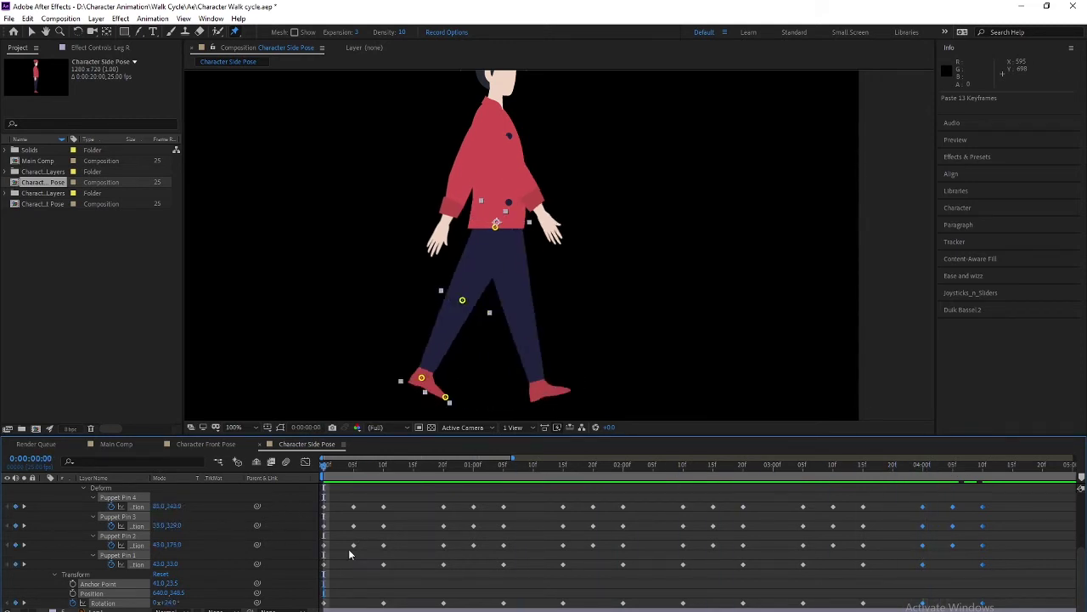
pyautogui.click(519, 194)
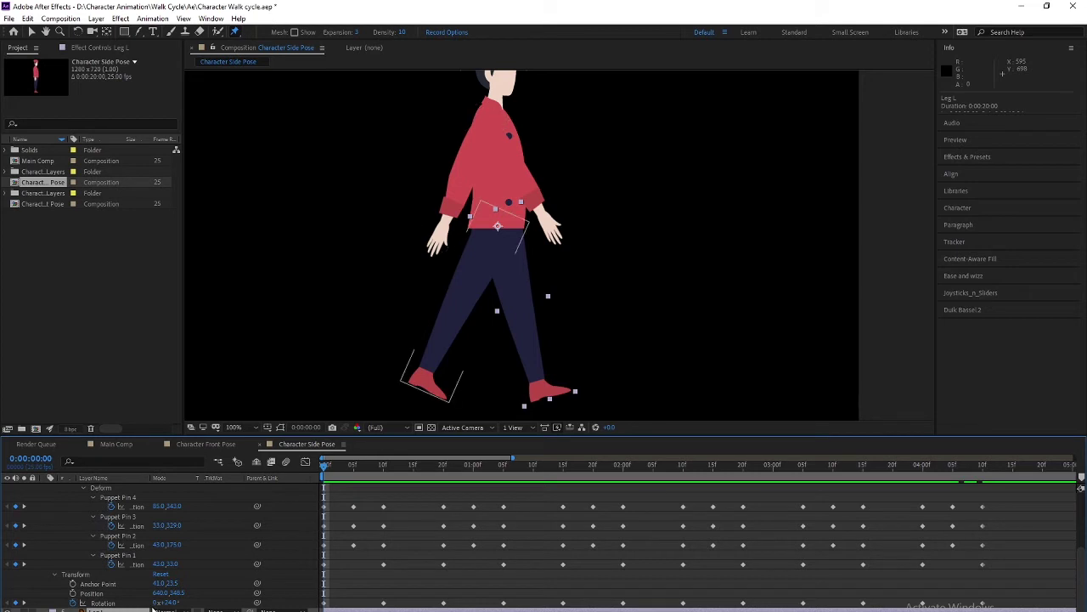
# Step: Paste Leg L's four puppet pin keyframes at frame 10
pyautogui.scroll(-1, 161, 544)
pyautogui.scroll(-2, 341, 516)
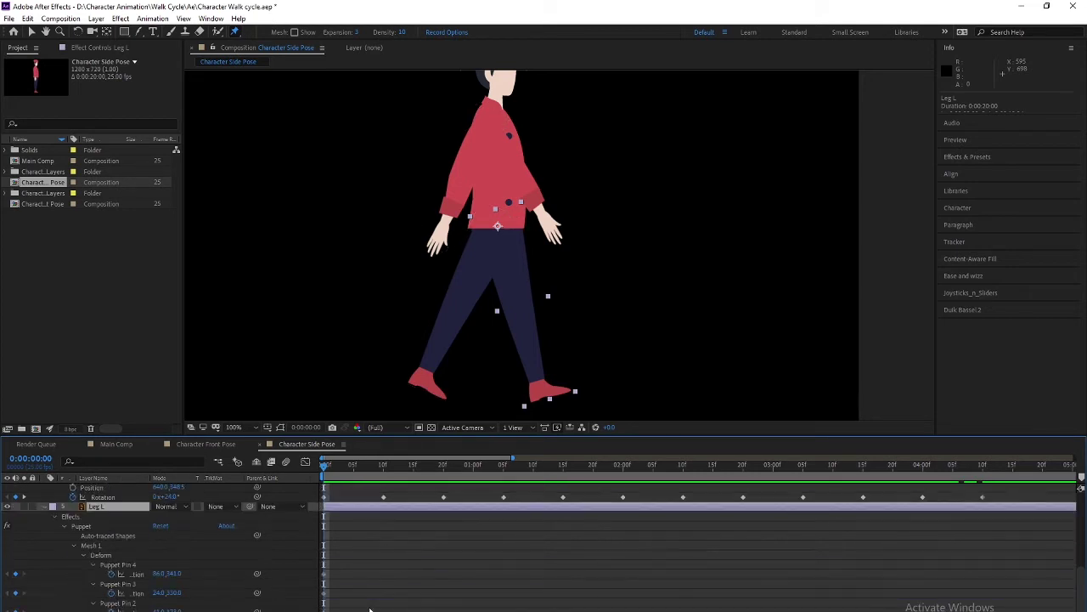
pyautogui.scroll(-1, 340, 516)
pyautogui.scroll(-1, 341, 515)
pyautogui.moveTo(327, 469); pyautogui.dragTo(376, 481)
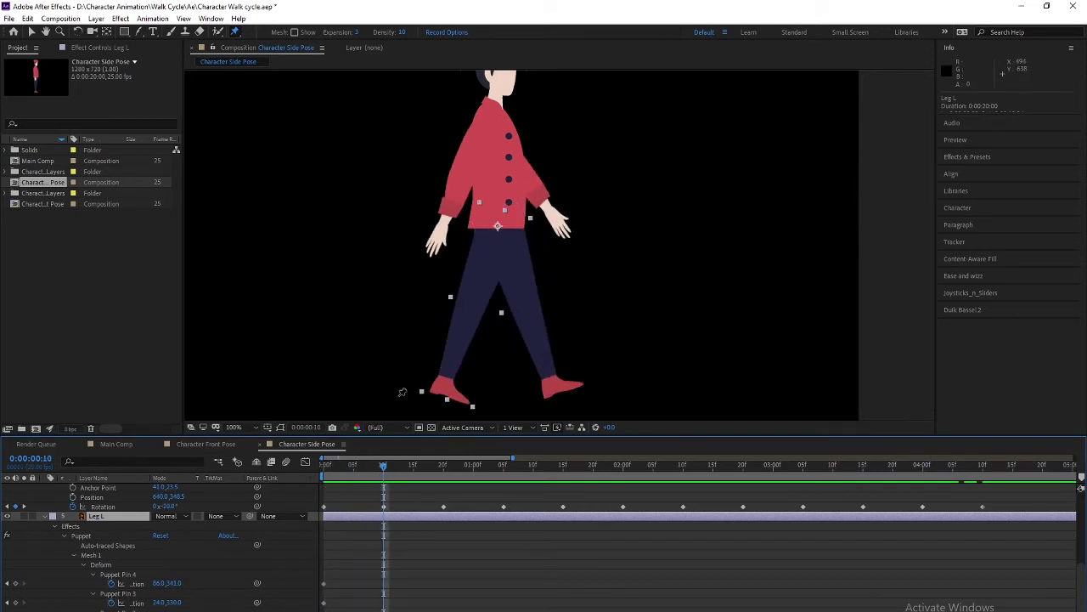
pyautogui.click(118, 575)
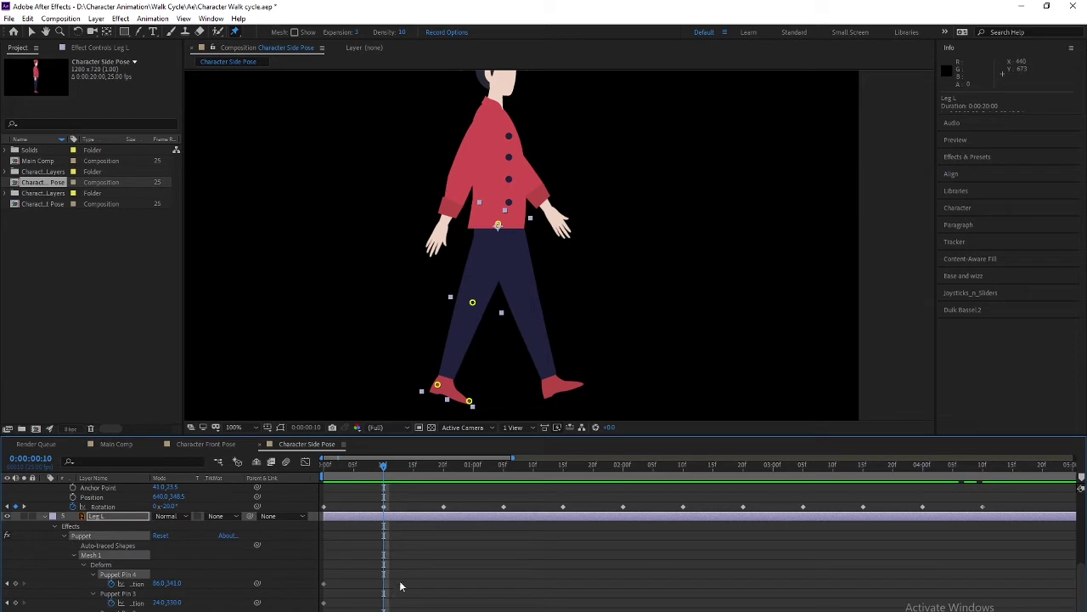
pyautogui.scroll(-1, 407, 574)
pyautogui.scroll(-1, 408, 580)
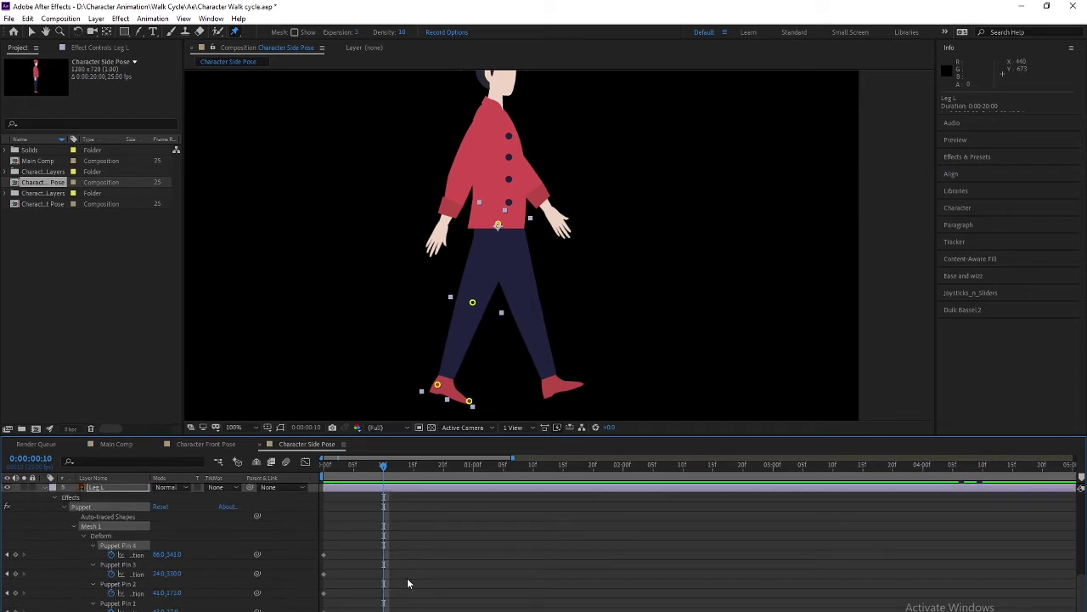
pyautogui.scroll(-1, 406, 578)
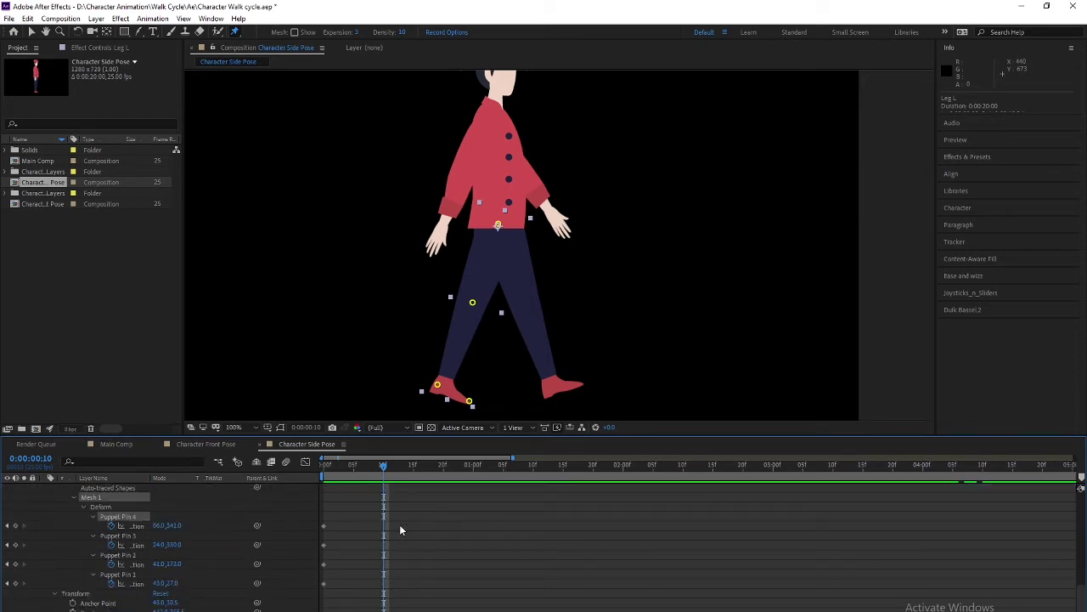
pyautogui.moveTo(404, 514); pyautogui.dragTo(363, 601)
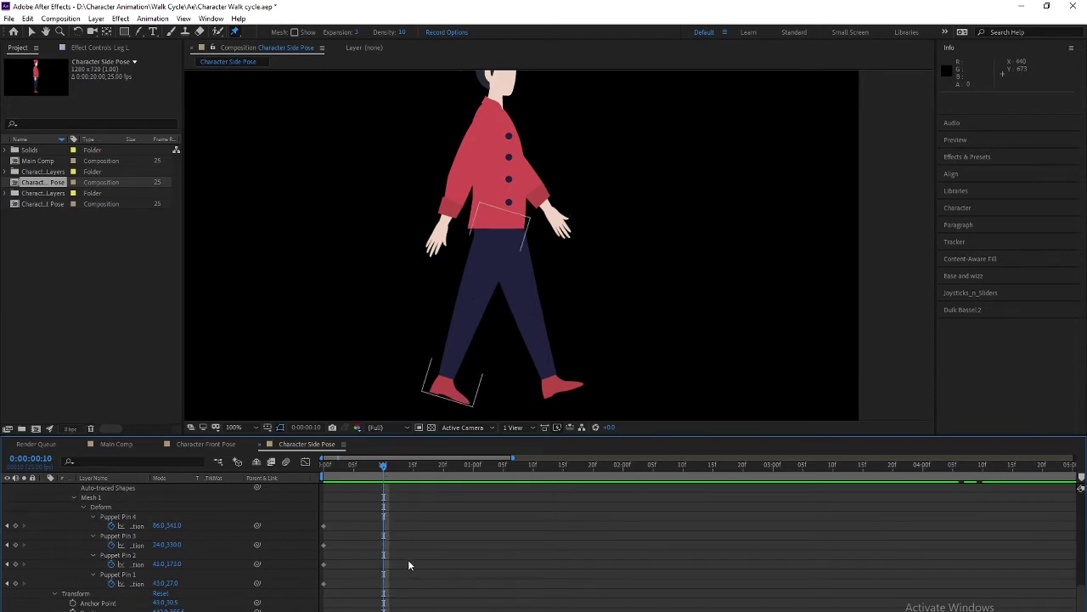
pyautogui.scroll(3, 402, 582)
pyautogui.scroll(-1, 395, 583)
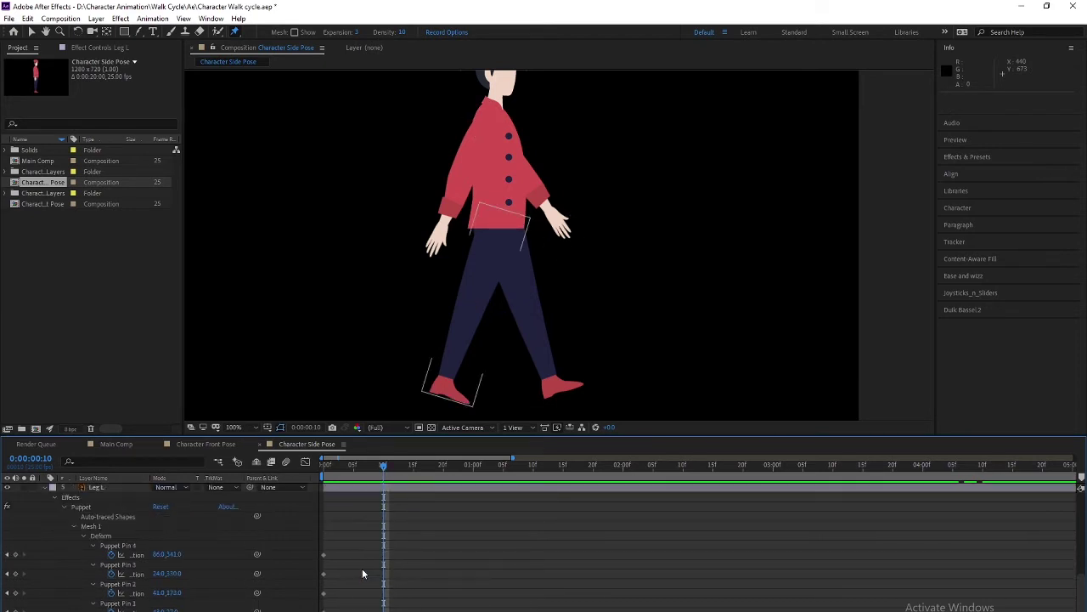
pyautogui.moveTo(331, 545); pyautogui.dragTo(313, 608)
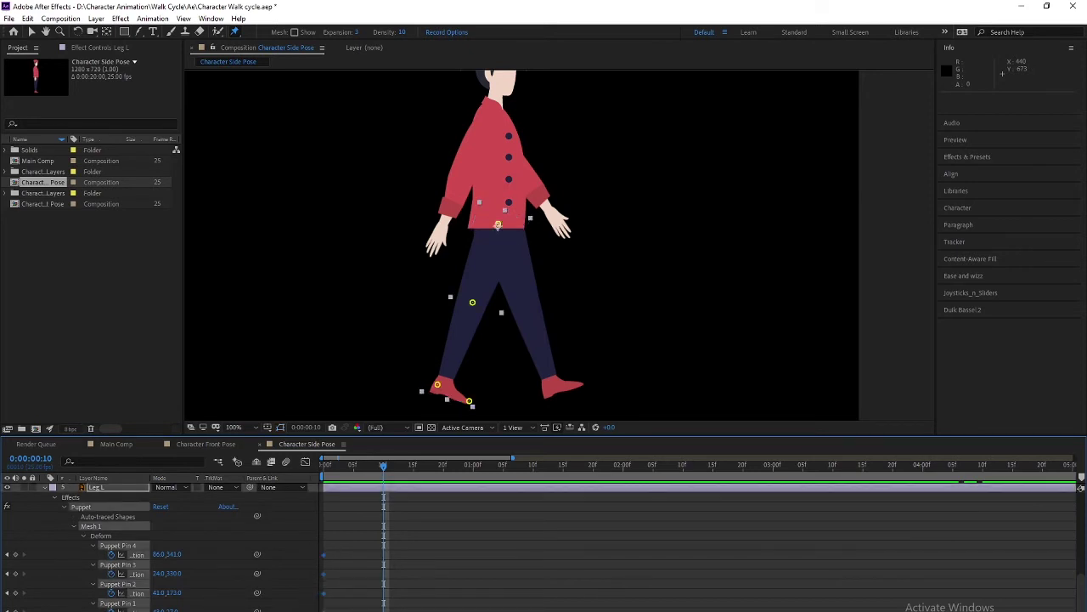
pyautogui.hotkey('ctrl', 'v')
# Step: Copy Leg L's frame-0 starting-pose keyframes and paste them at frame 20
pyautogui.scroll(-2, 408, 585)
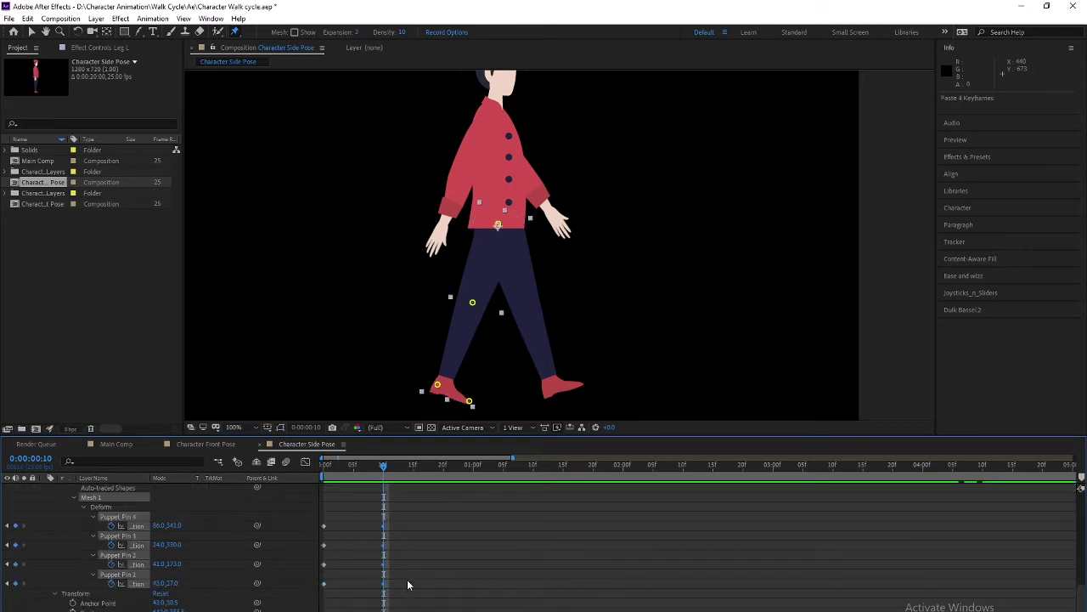
pyautogui.hotkey('shift', 'pagedown')
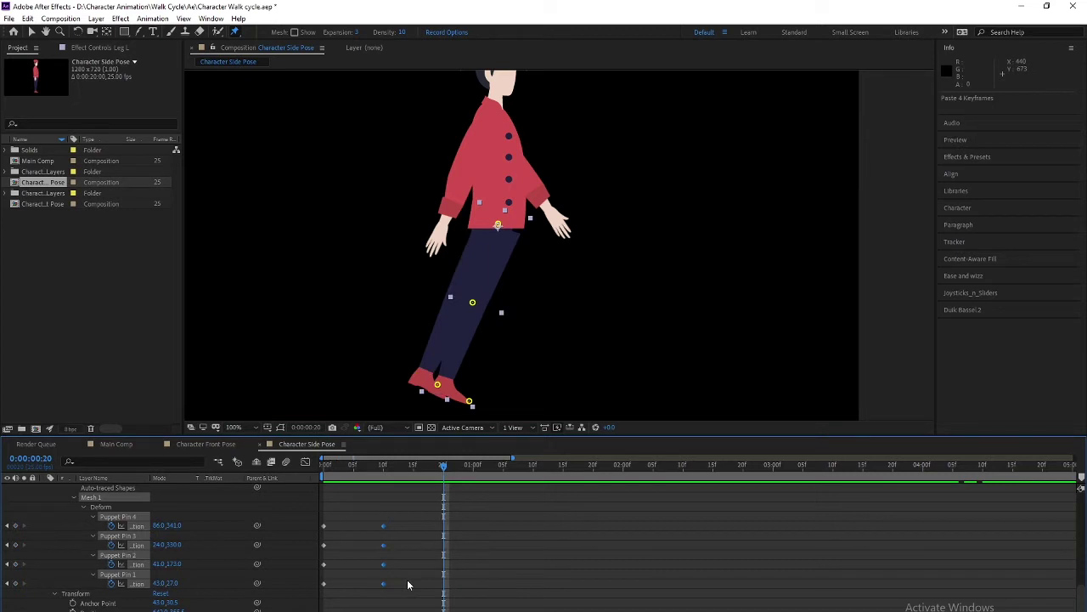
pyautogui.click(408, 584)
pyautogui.click(374, 514)
pyautogui.moveTo(371, 471); pyautogui.dragTo(308, 467)
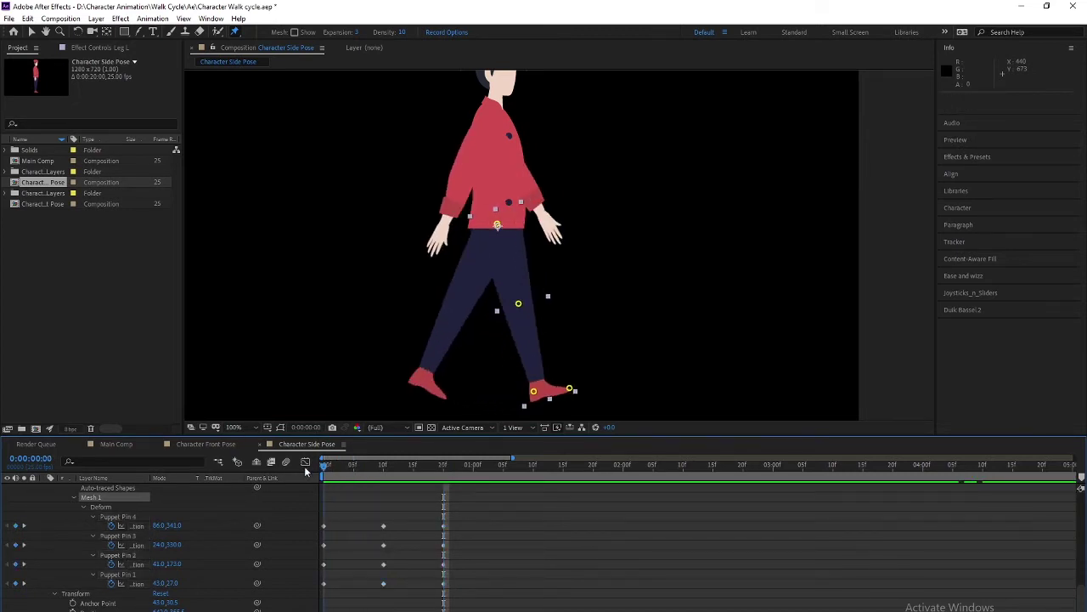
pyautogui.click(519, 195)
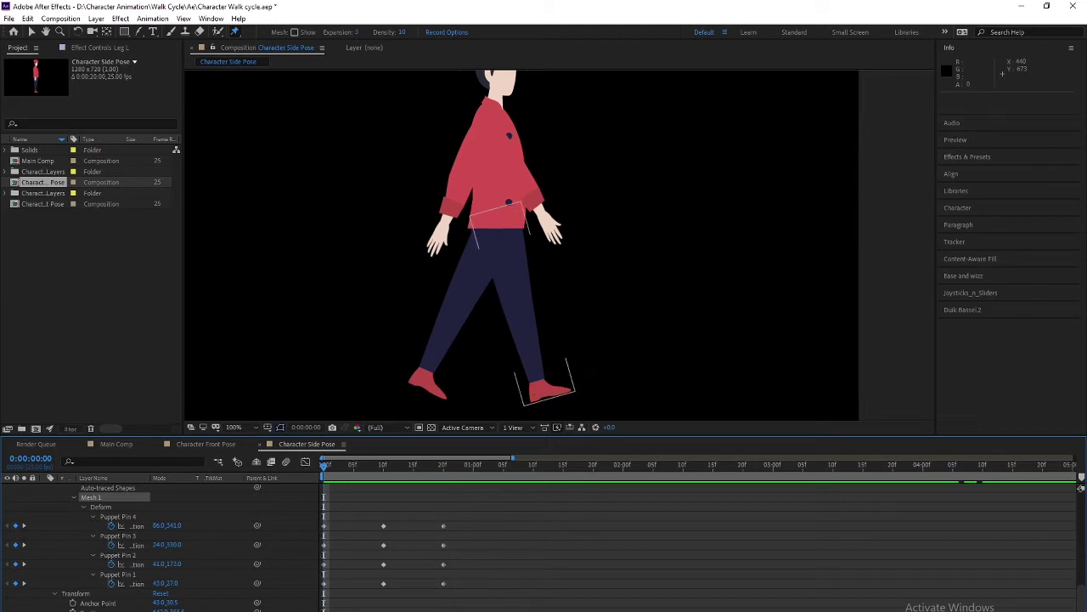
pyautogui.hotkey('ctrl', 'c')
pyautogui.click(443, 469)
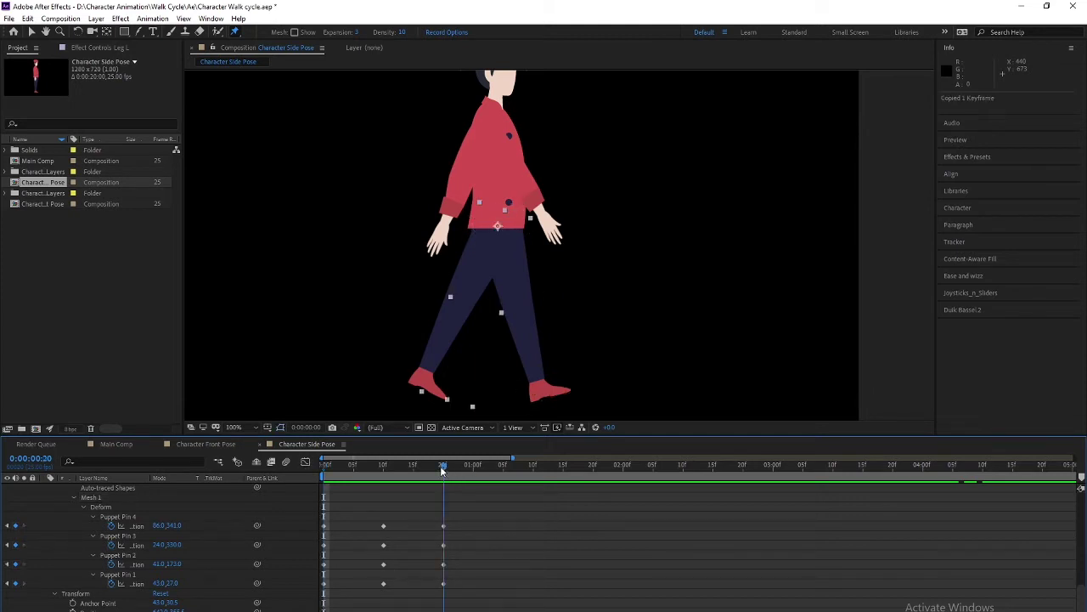
pyautogui.hotkey('ctrl', 'v')
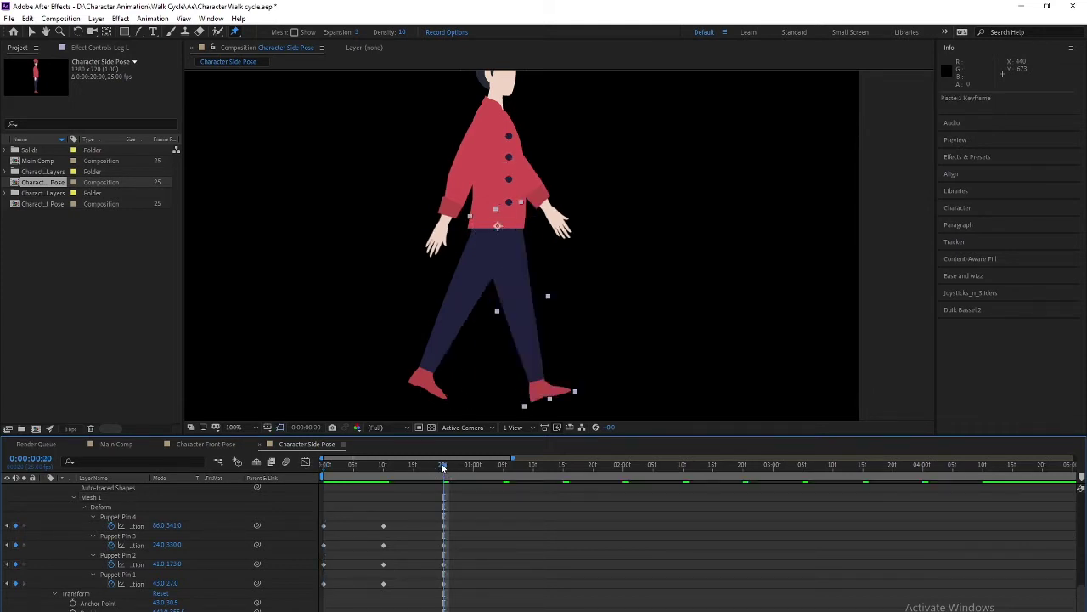
pyautogui.moveTo(442, 470); pyautogui.dragTo(383, 473)
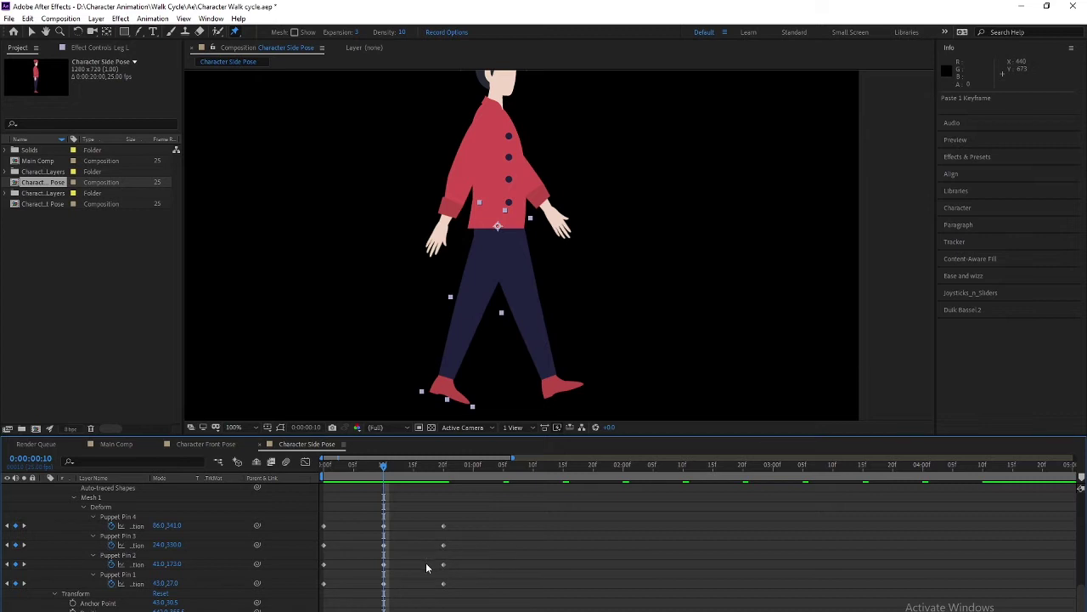
pyautogui.press('pagedown')
pyautogui.press('pagedown')
pyautogui.press('pagedown')
pyautogui.press('pagedown')
pyautogui.press('pagedown')
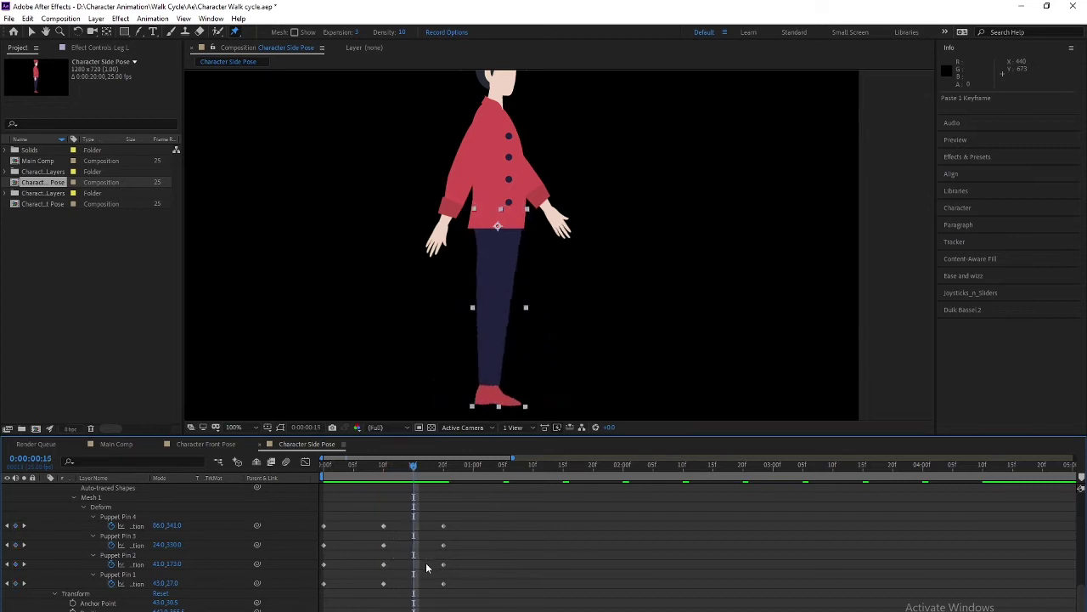
# Step: At frame 15, bend Leg L's knee forward and lift its heel and toe pins
pyautogui.click(131, 518)
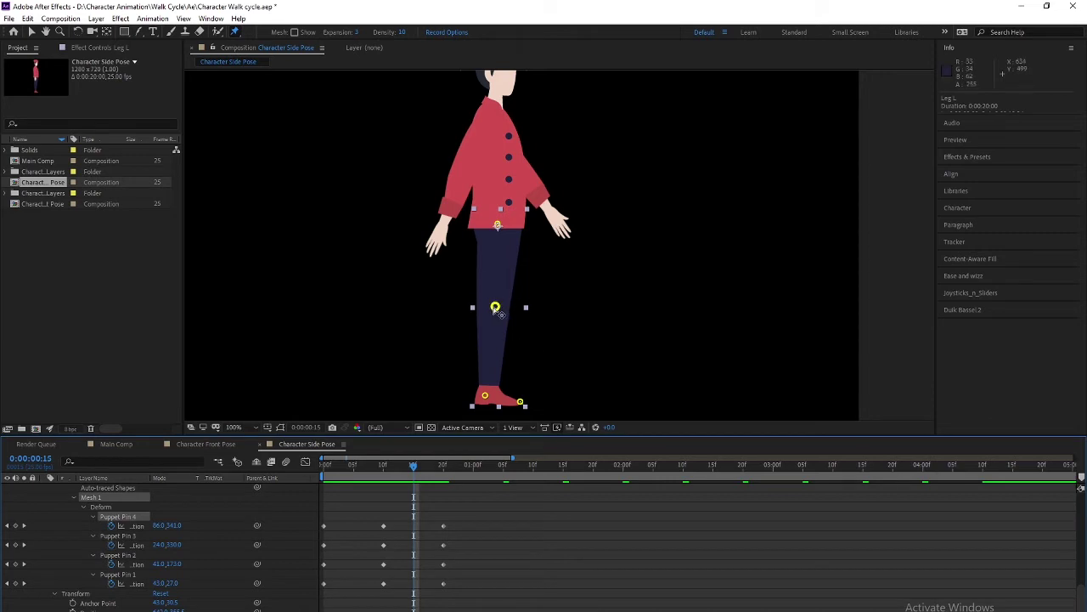
pyautogui.moveTo(497, 309); pyautogui.dragTo(526, 307)
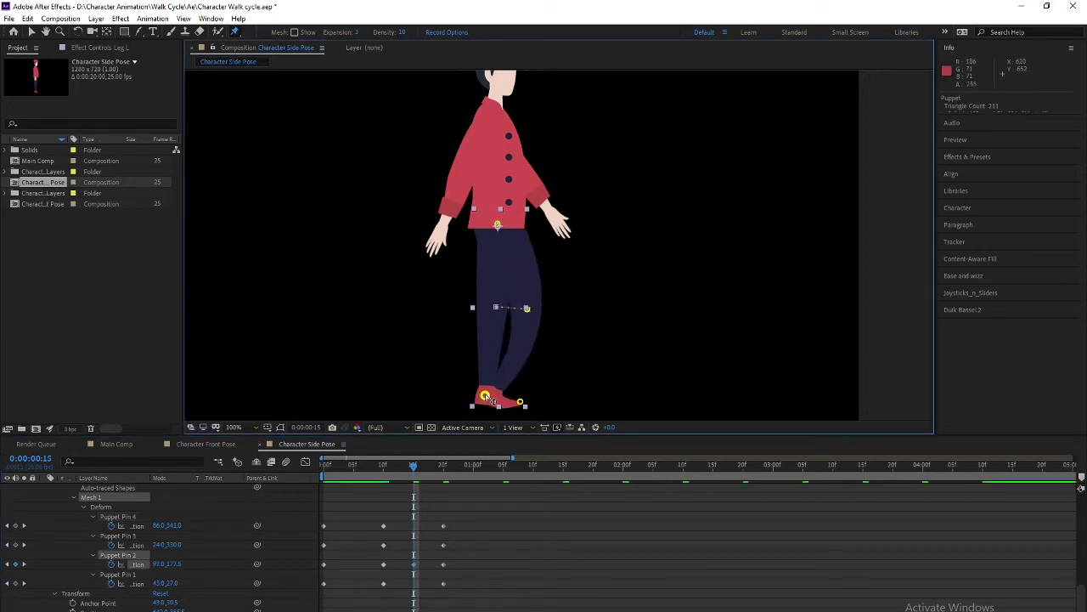
pyautogui.moveTo(485, 396); pyautogui.dragTo(450, 338)
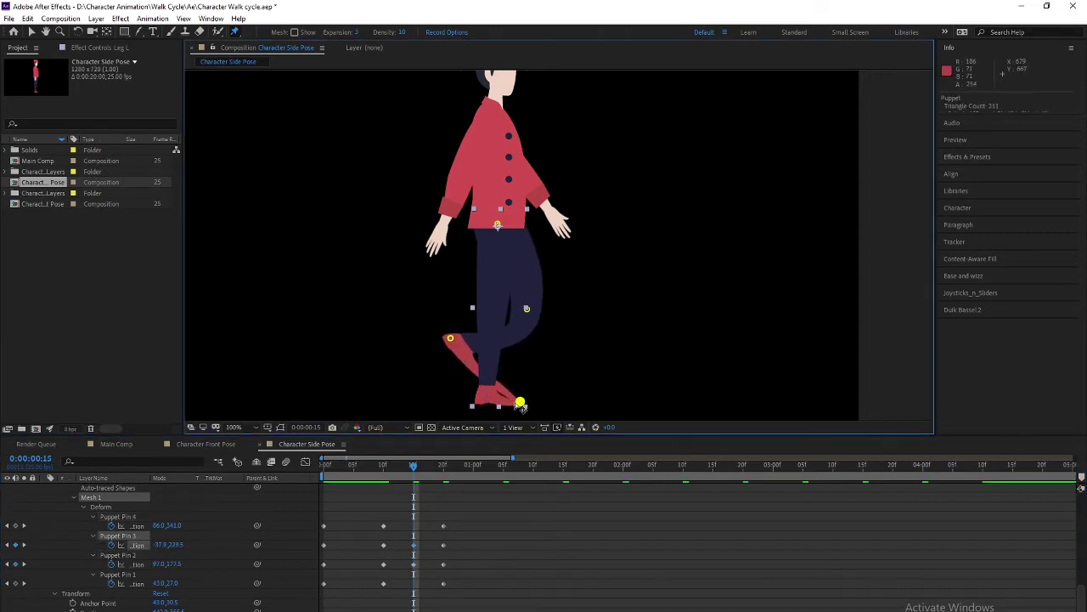
pyautogui.moveTo(520, 403); pyautogui.dragTo(447, 377)
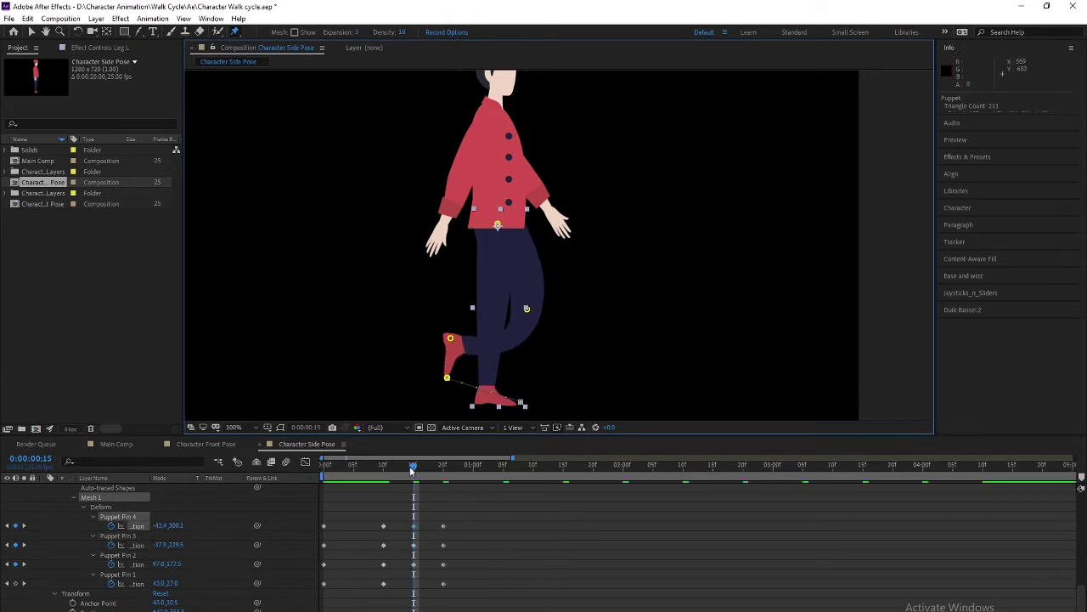
# Step: Preview the walk animation, then return to the first frame
pyautogui.press('space')
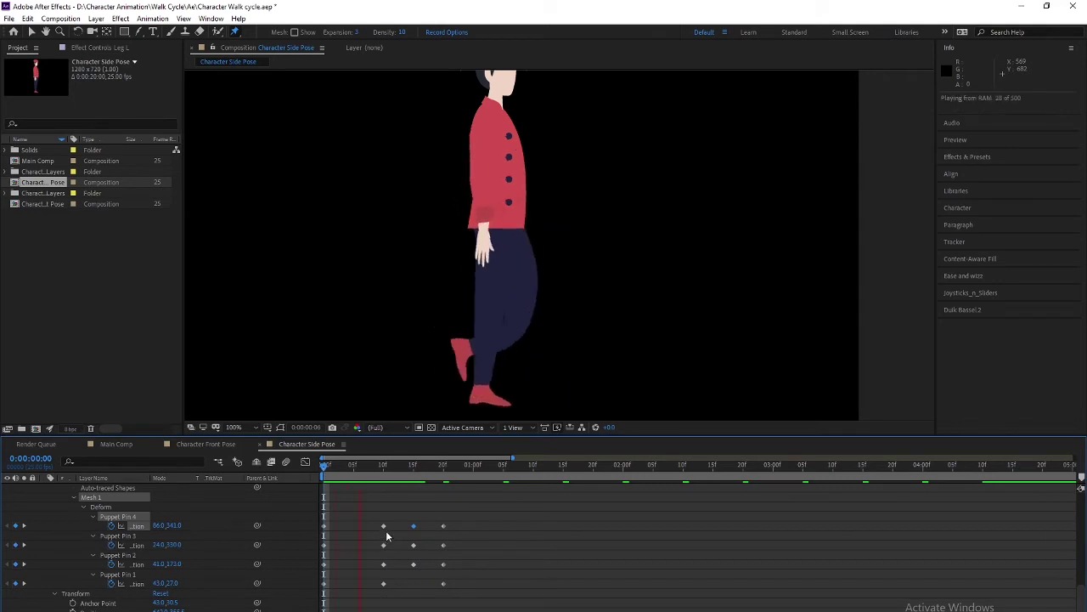
pyautogui.press('space')
pyautogui.click(379, 468)
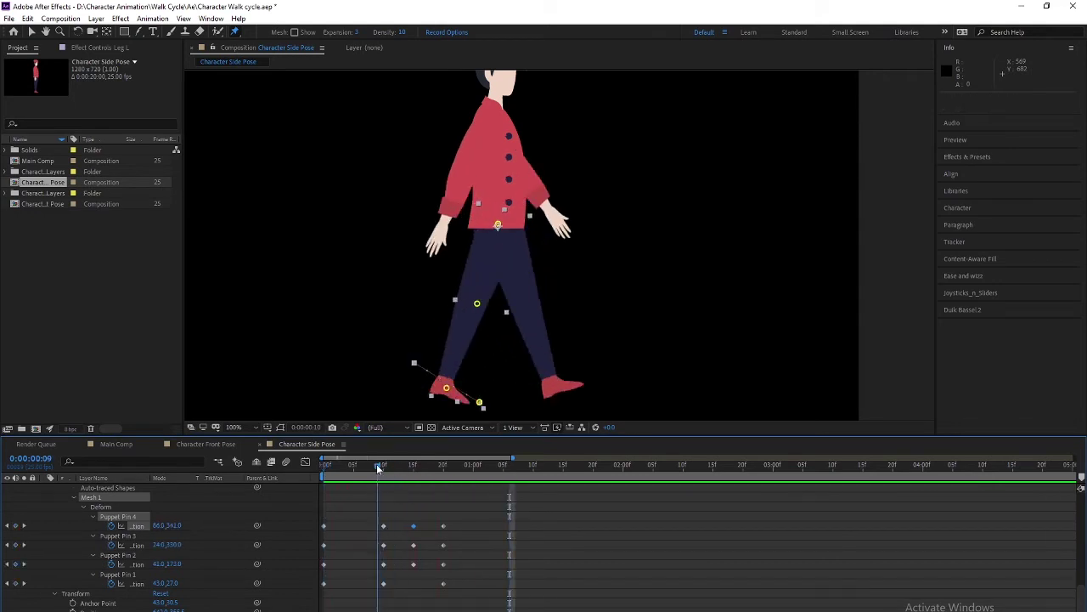
pyautogui.moveTo(379, 468)
pyautogui.mouseDown()
pyautogui.moveTo(310, 466)
pyautogui.moveTo(449, 457)
pyautogui.moveTo(345, 480)
pyautogui.moveTo(439, 497)
pyautogui.moveTo(374, 508)
pyautogui.mouseUp()
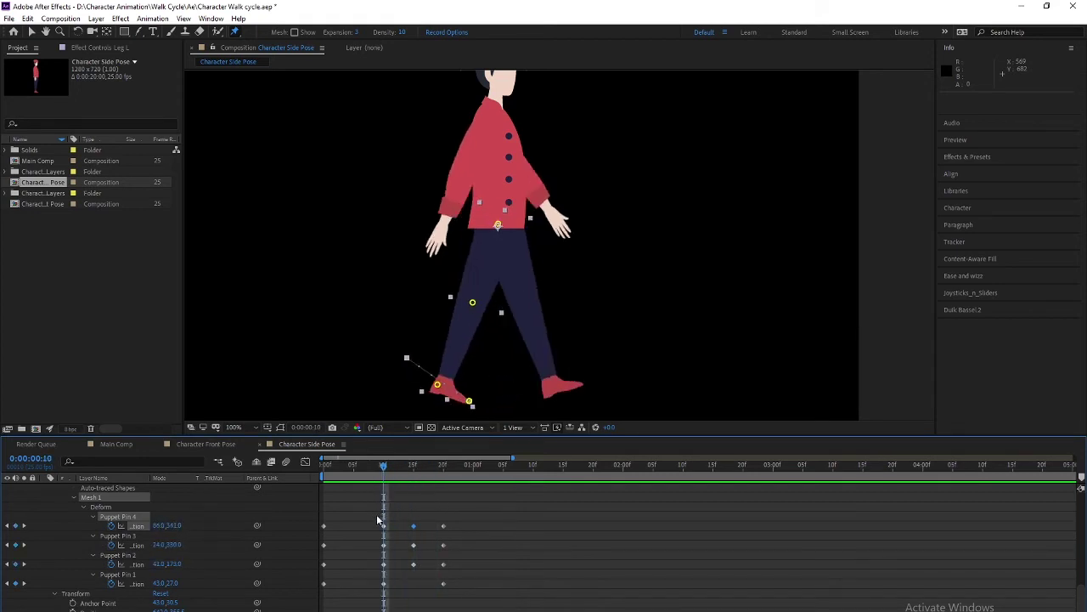
# Step: Copy Leg L's 13 cycle keyframes and paste them at 1:05 to repeat the walk
pyautogui.click(383, 600)
pyautogui.press('=')
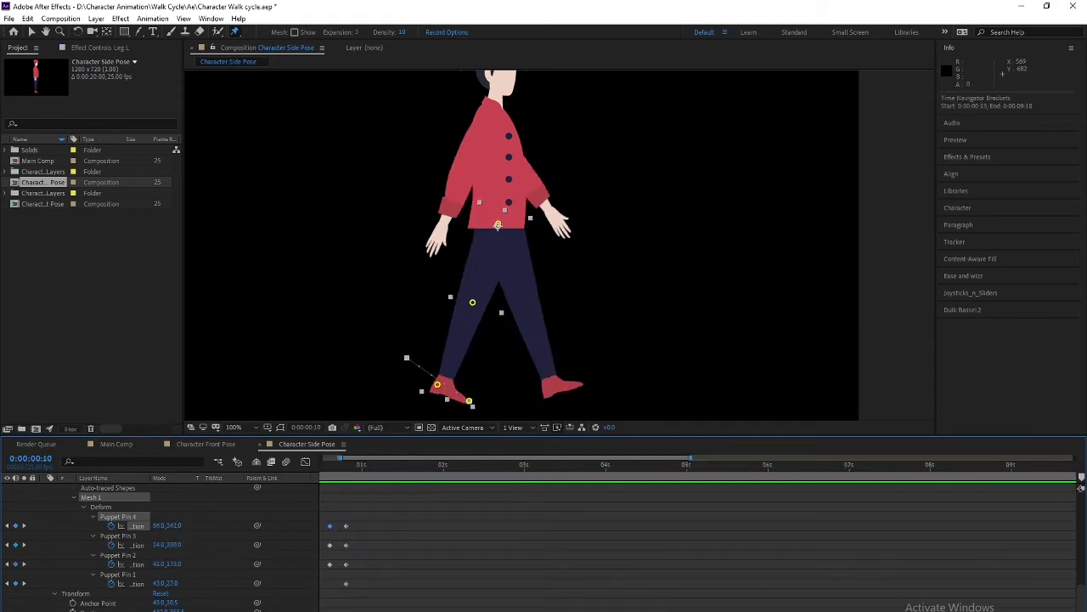
pyautogui.press('d')
pyautogui.moveTo(407, 520); pyautogui.dragTo(348, 610)
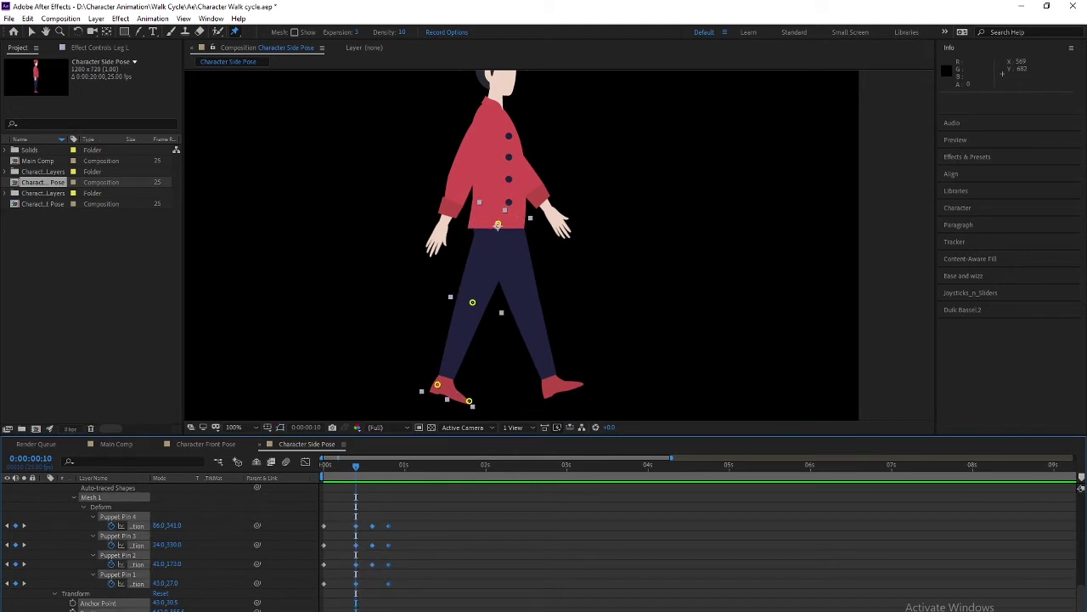
pyautogui.hotkey('ctrl', 'c')
pyautogui.hotkey('shift', 'pagedown')
pyautogui.hotkey('shift', 'pagedown')
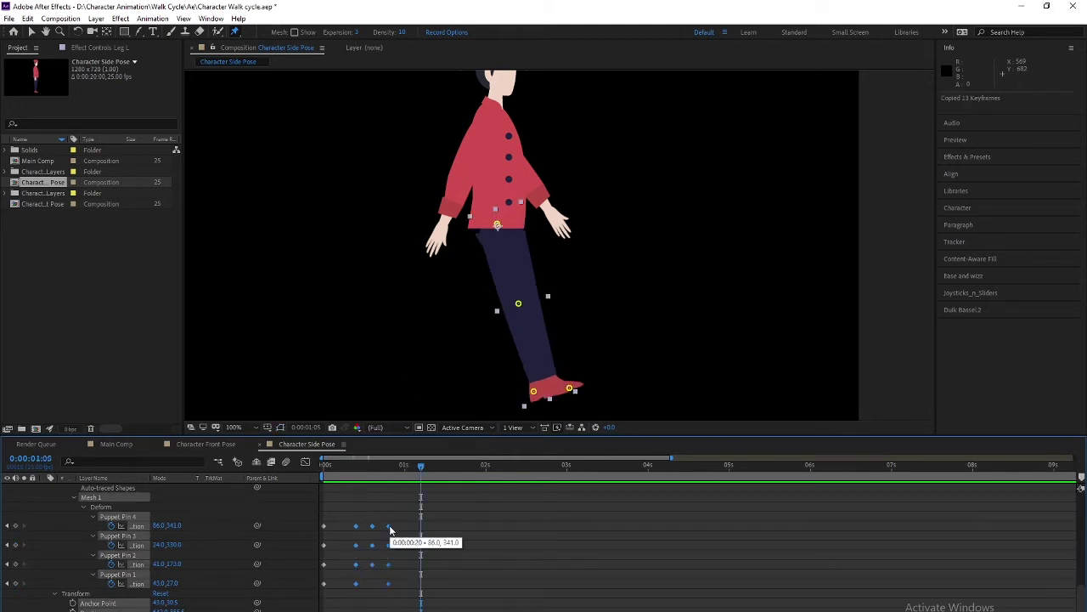
pyautogui.hotkey('ctrl', 'v')
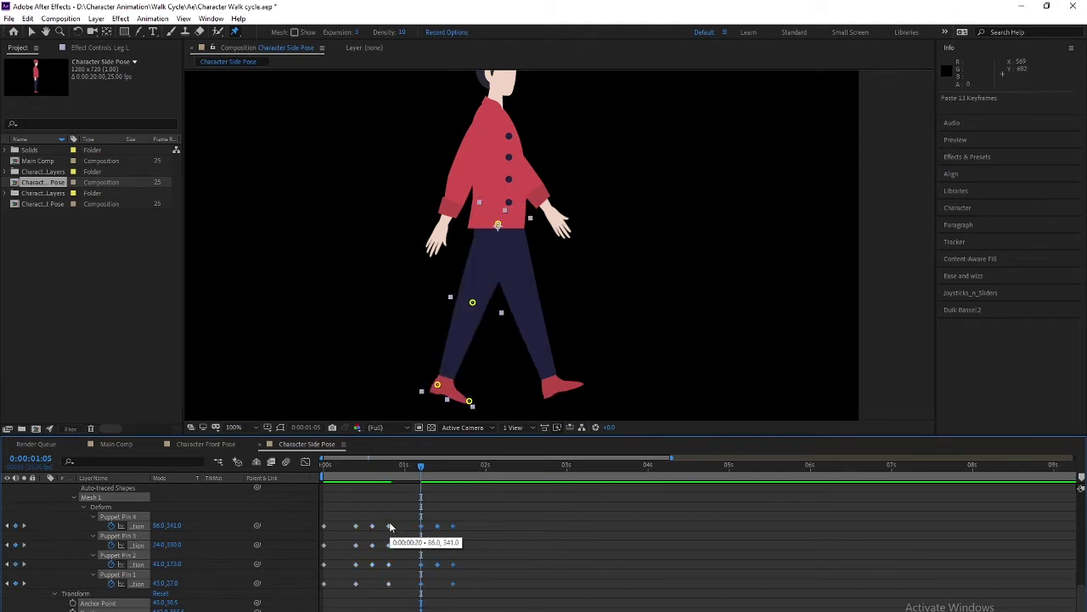
pyautogui.scroll(5, 391, 533)
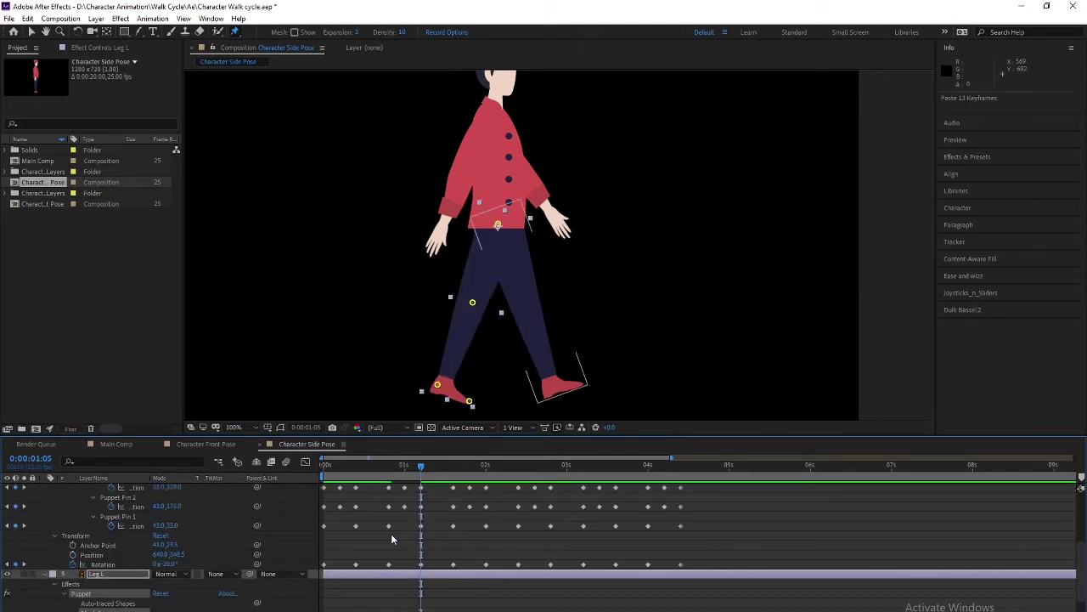
pyautogui.click(362, 607)
pyautogui.scroll(-3, 544, 547)
pyautogui.scroll(-2, 544, 547)
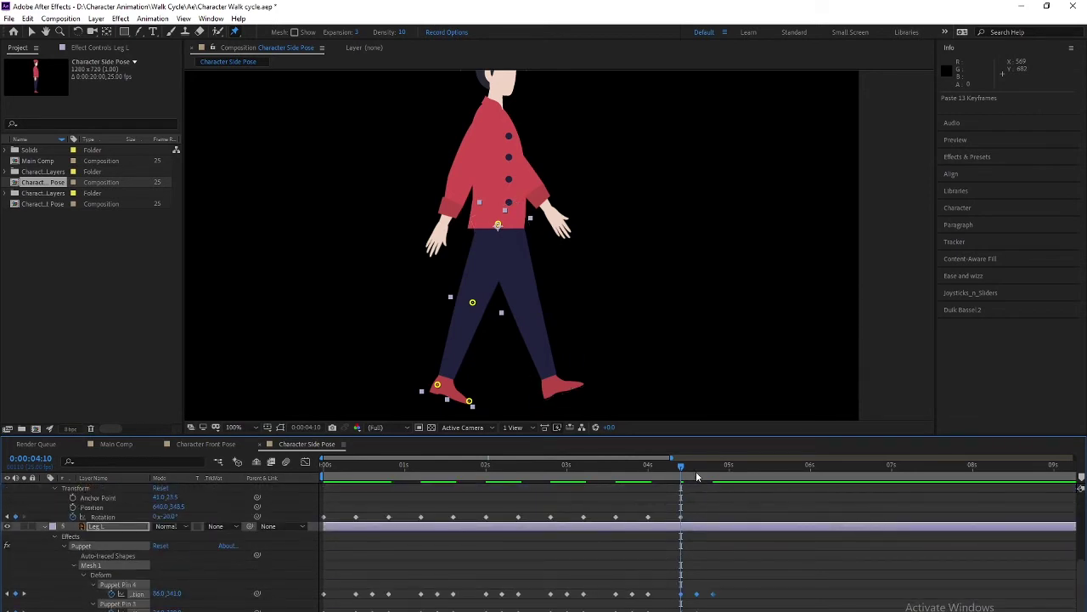
pyautogui.press('Home')
pyautogui.press('space')
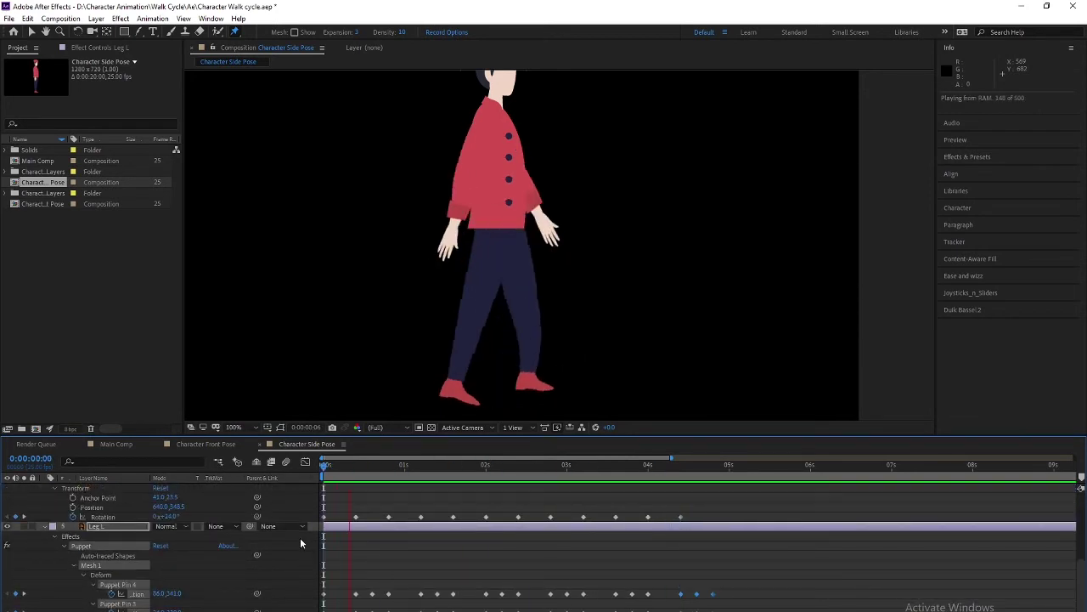
pyautogui.press('space')
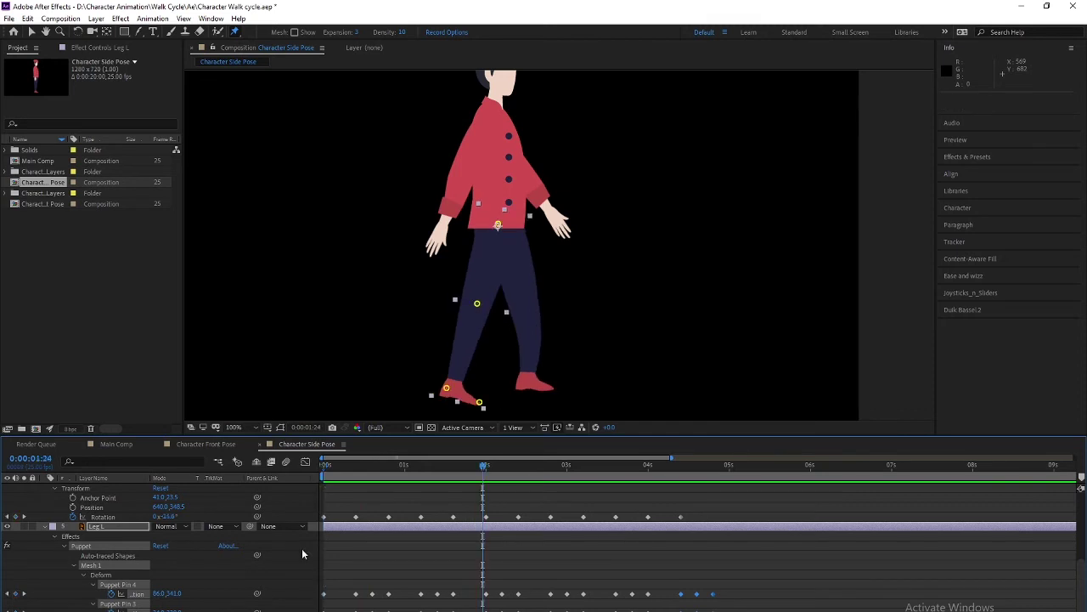
pyautogui.moveTo(488, 467); pyautogui.dragTo(393, 464)
pyautogui.press('space')
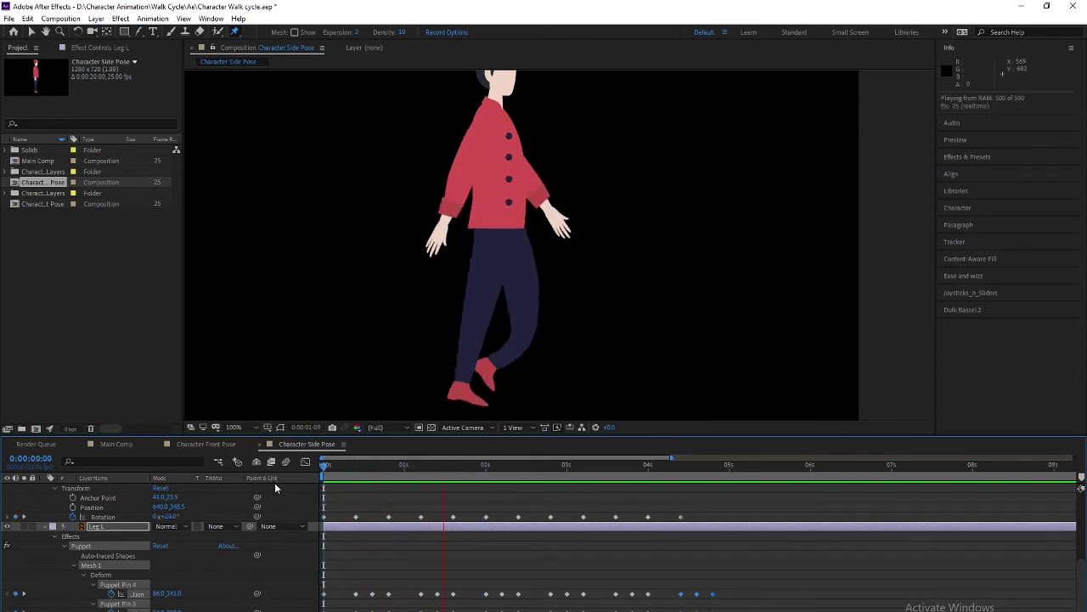
pyautogui.press('space')
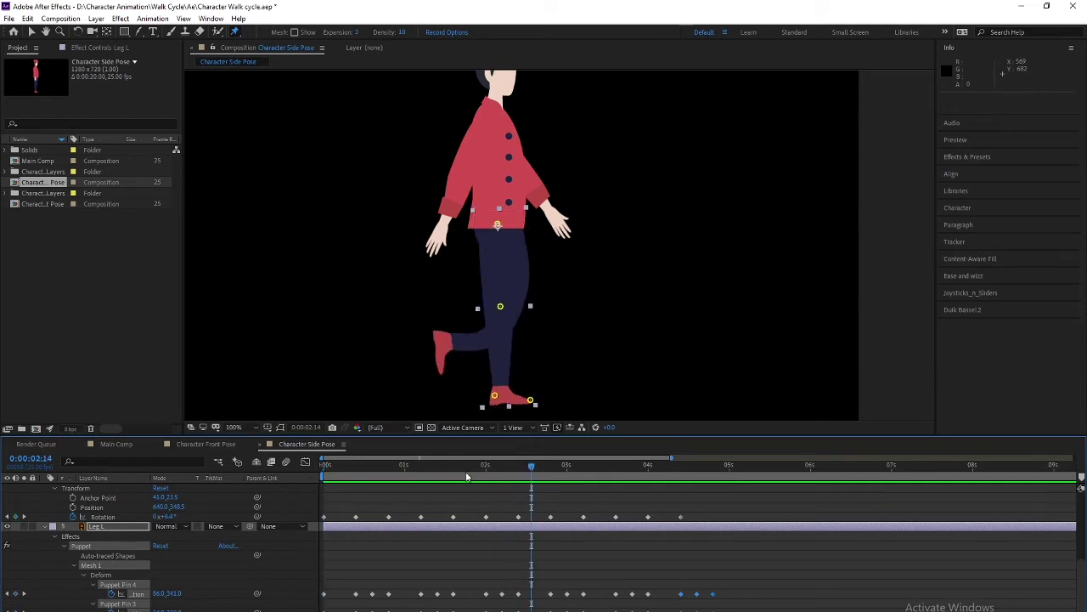
pyautogui.moveTo(531, 476); pyautogui.dragTo(182, 468)
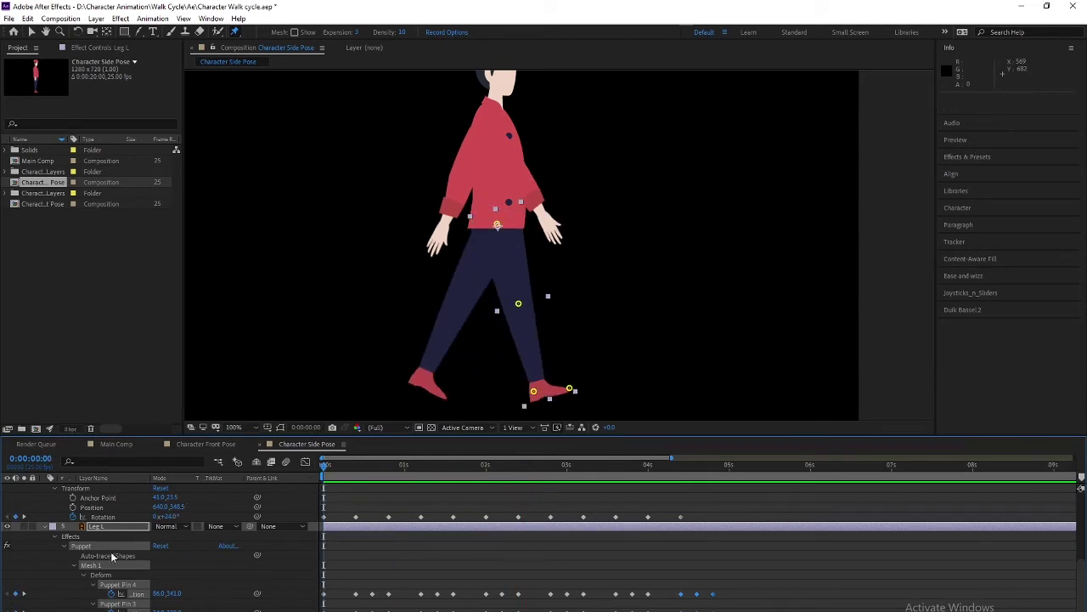
pyautogui.scroll(-3, 111, 554)
pyautogui.scroll(5, 110, 554)
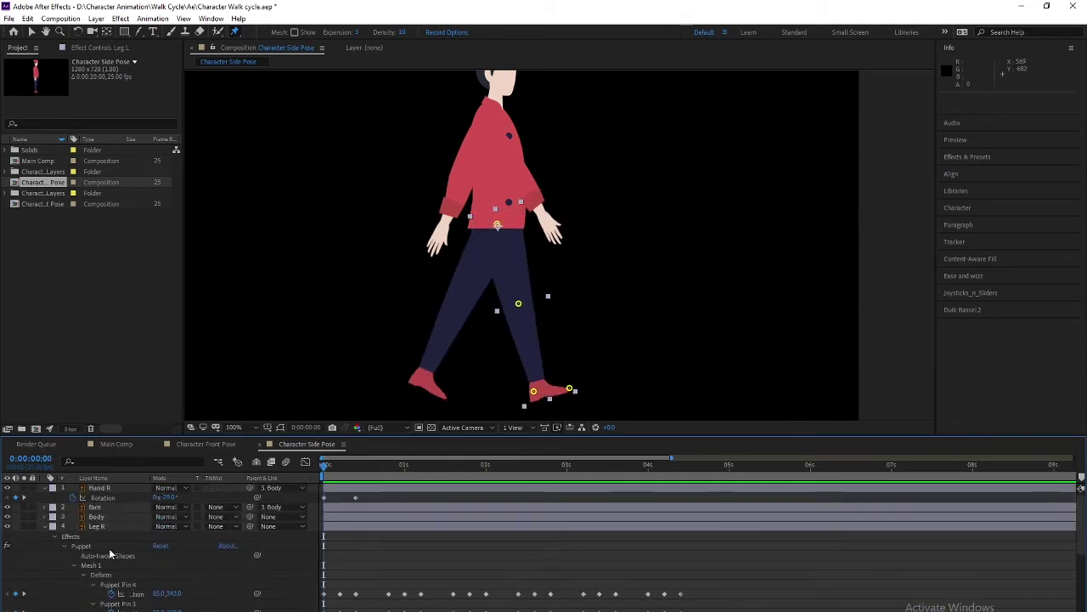
pyautogui.click(98, 489)
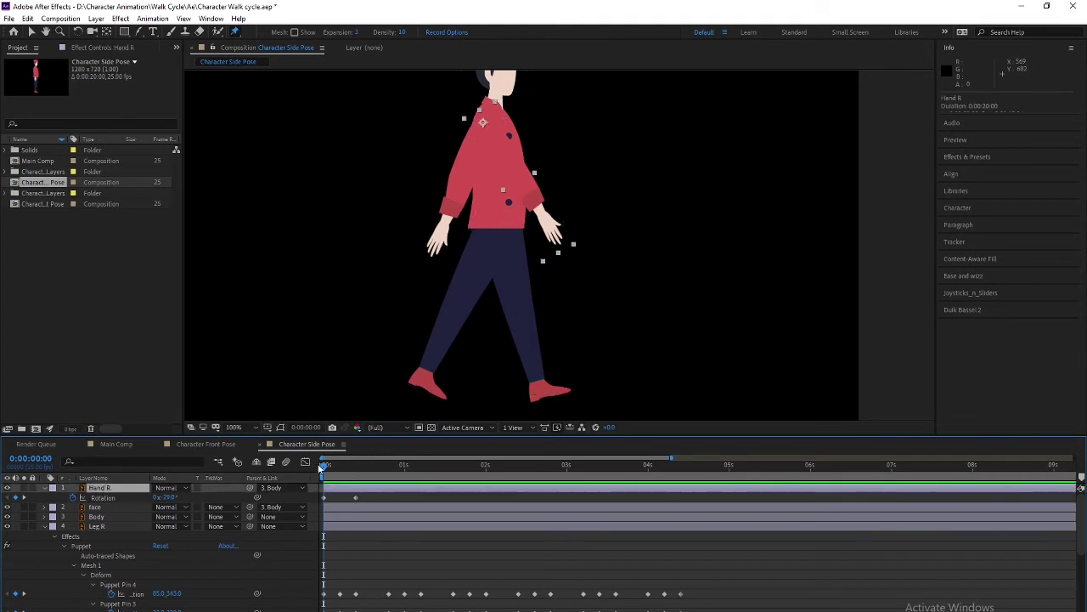
pyautogui.click(335, 469)
pyautogui.moveTo(336, 471); pyautogui.dragTo(301, 465)
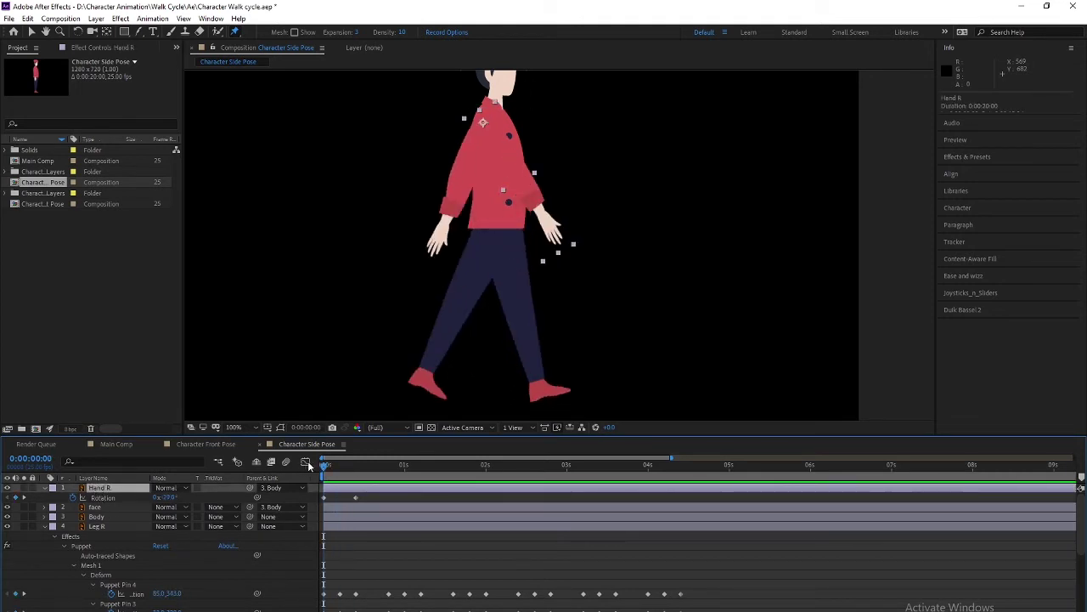
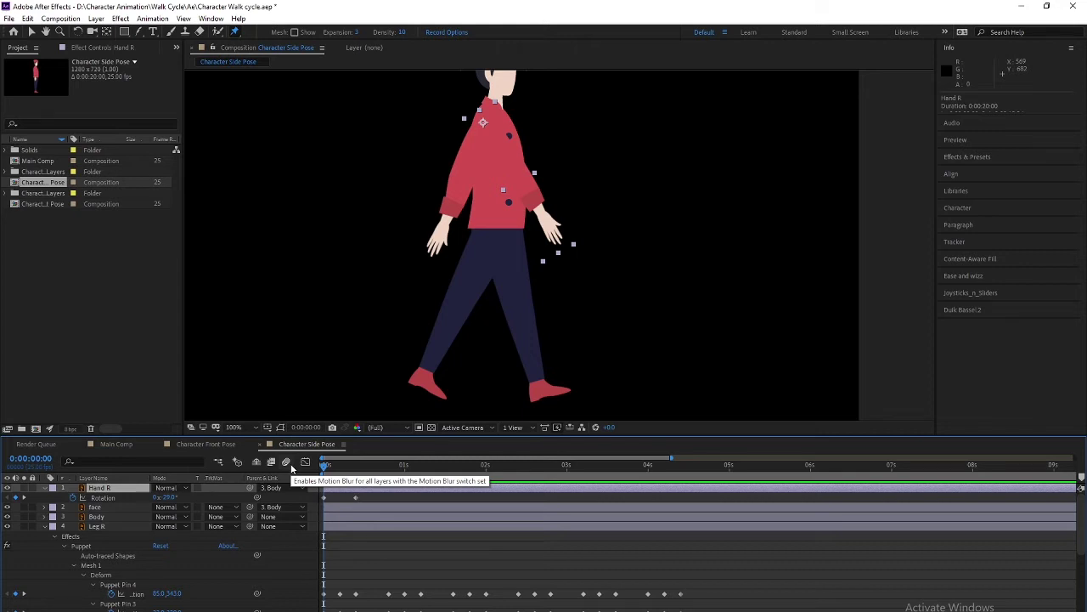
# Step: Scrub through the opening frames of the walk and select the Hand R layer
pyautogui.click(333, 467)
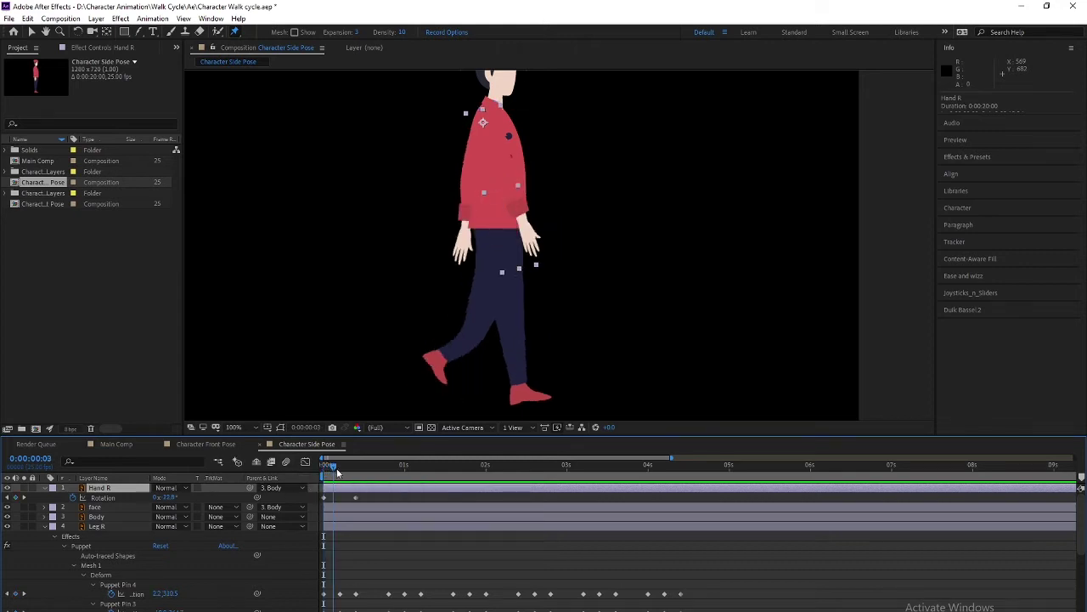
pyautogui.moveTo(336, 472); pyautogui.dragTo(326, 468)
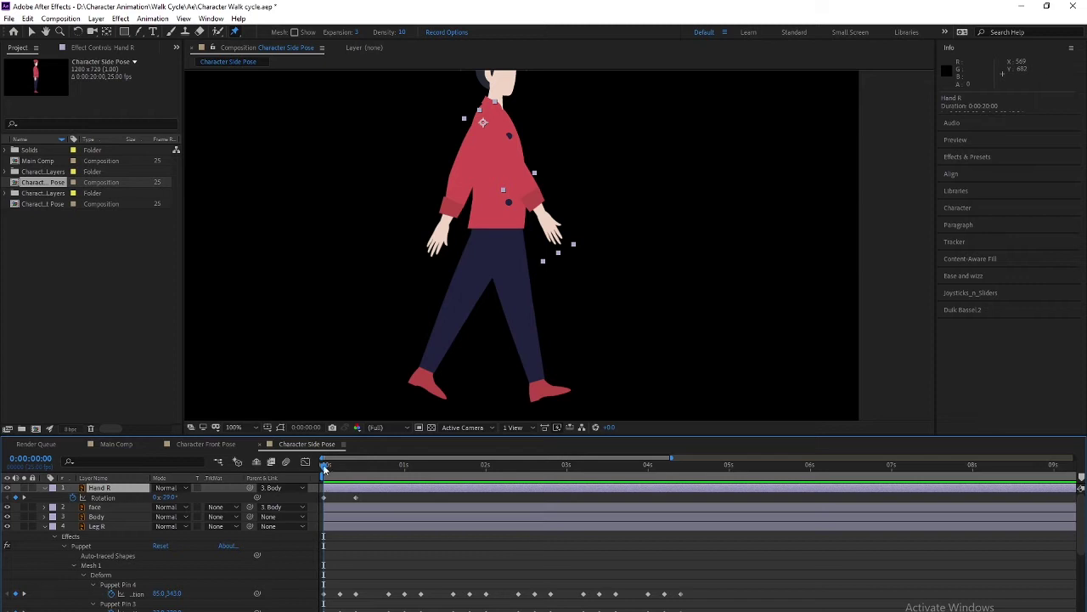
pyautogui.click(342, 467)
pyautogui.moveTo(342, 470); pyautogui.dragTo(311, 476)
pyautogui.click(98, 516)
pyautogui.click(94, 506)
pyautogui.click(99, 487)
pyautogui.moveTo(326, 467)
pyautogui.mouseDown()
pyautogui.moveTo(365, 473)
pyautogui.moveTo(311, 477)
pyautogui.mouseUp()
# Step: Copy Hand R's two Rotation keyframes and paste them at 0:00:00:20 and 0:00:01:15
pyautogui.moveTo(371, 502); pyautogui.dragTo(319, 507)
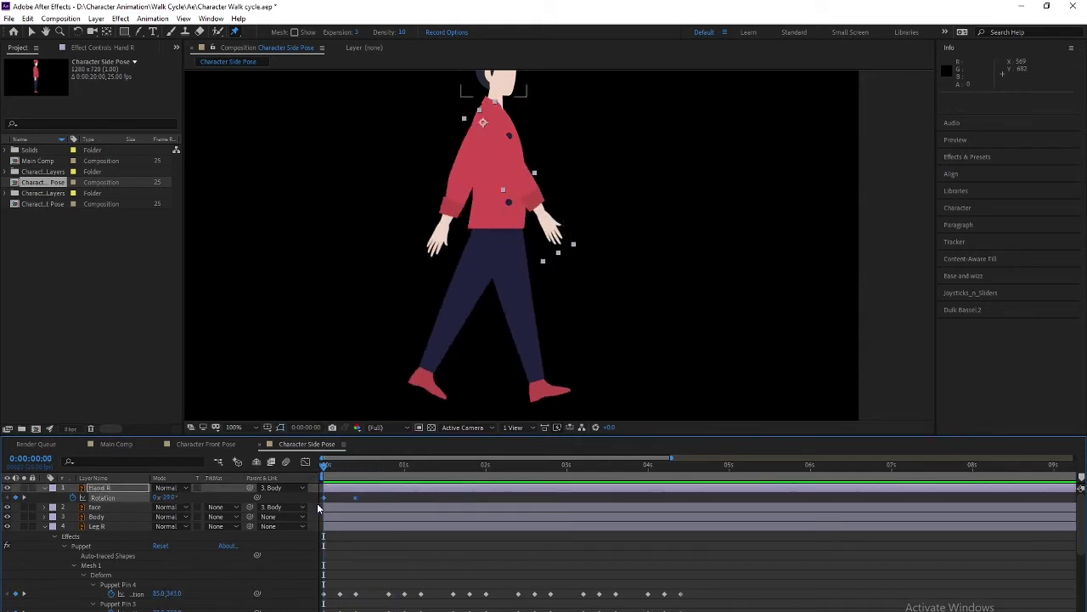
pyautogui.hotkey('ctrl', 'c')
pyautogui.moveTo(325, 467); pyautogui.dragTo(356, 472)
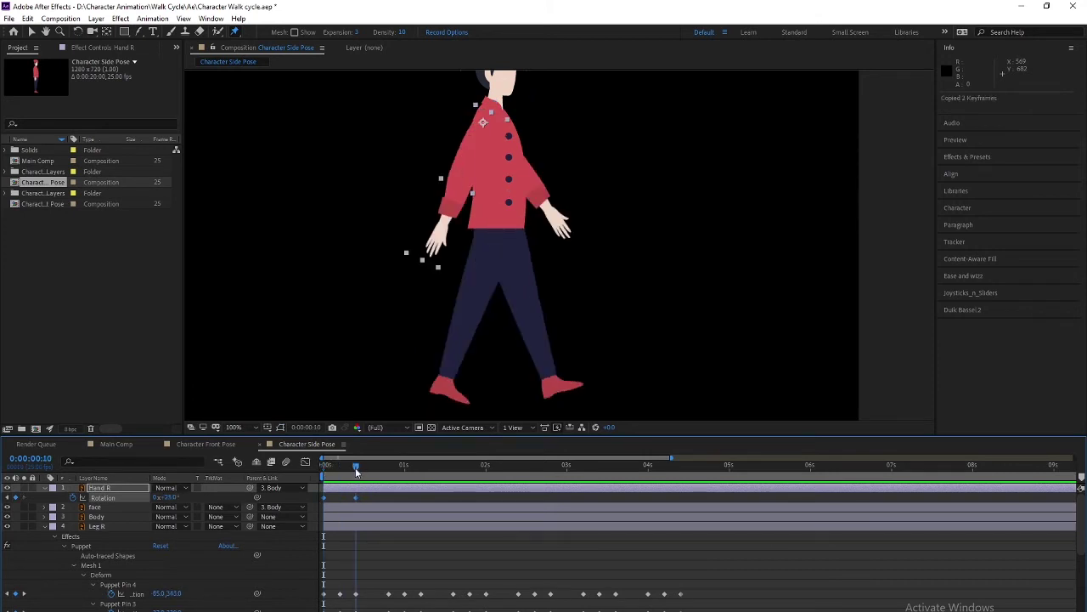
pyautogui.hotkey('shift', 'pagedown')
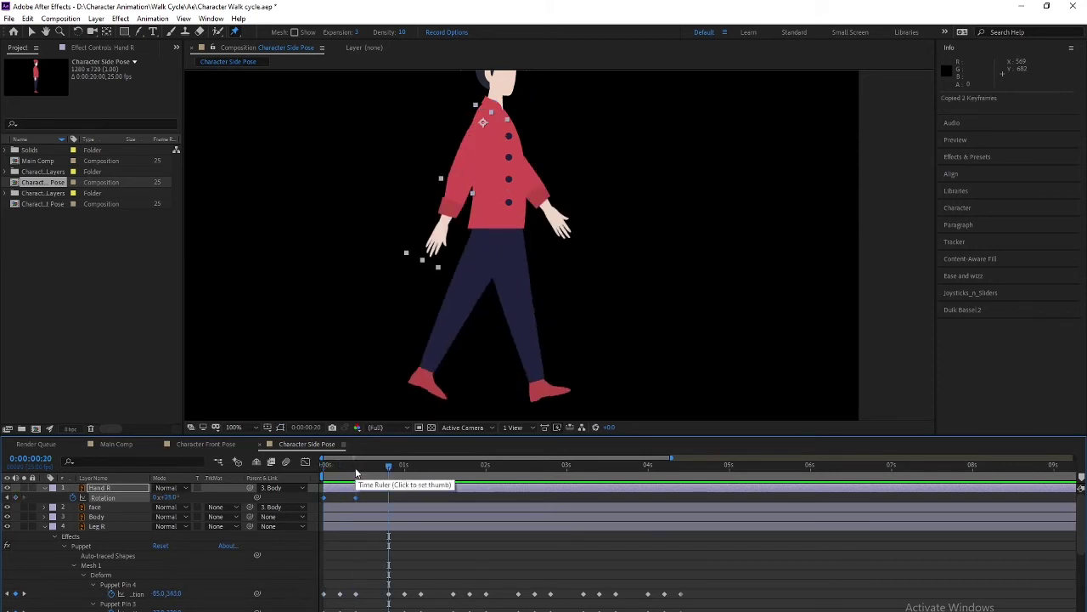
pyautogui.hotkey('ctrl', 'v')
pyautogui.hotkey('shift', 'pagedown')
pyautogui.hotkey('ctrl', 'v')
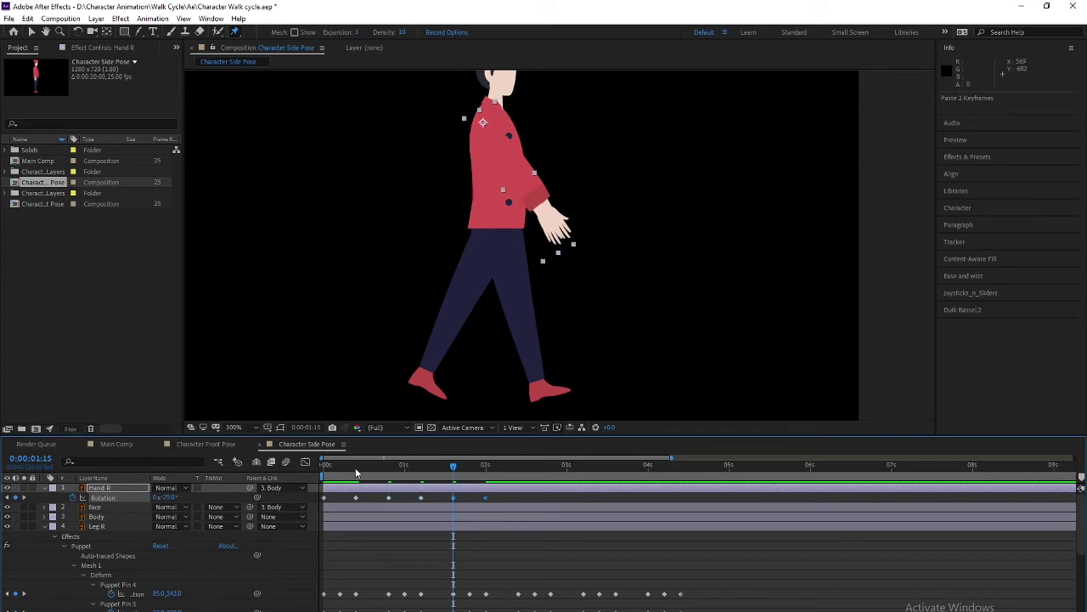
# Step: Keep pasting the Rotation keyframes from 0:00:02:10 out to 0:00:04:00, then return to the start
pyautogui.hotkey('shift', 'pagedown')
pyautogui.hotkey('shift', 'pagedown')
pyautogui.hotkey('ctrl', 'v')
pyautogui.hotkey('shift', 'pagedown')
pyautogui.hotkey('shift', 'pagedown')
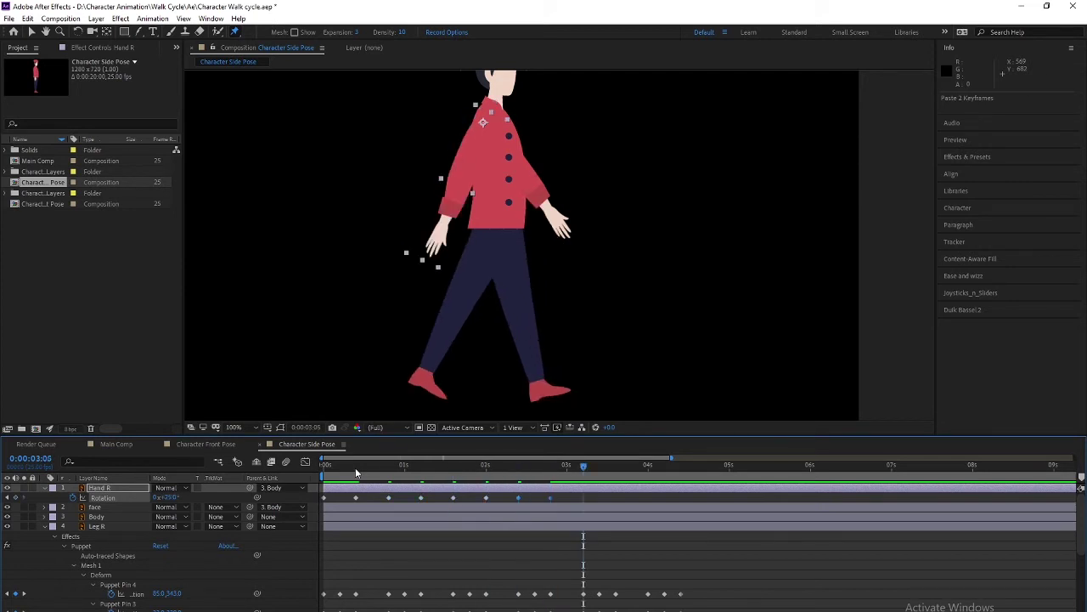
pyautogui.hotkey('ctrl', 'v')
pyautogui.hotkey('shift', 'pagedown')
pyautogui.hotkey('shift', 'pagedown')
pyautogui.hotkey('ctrl', 'v')
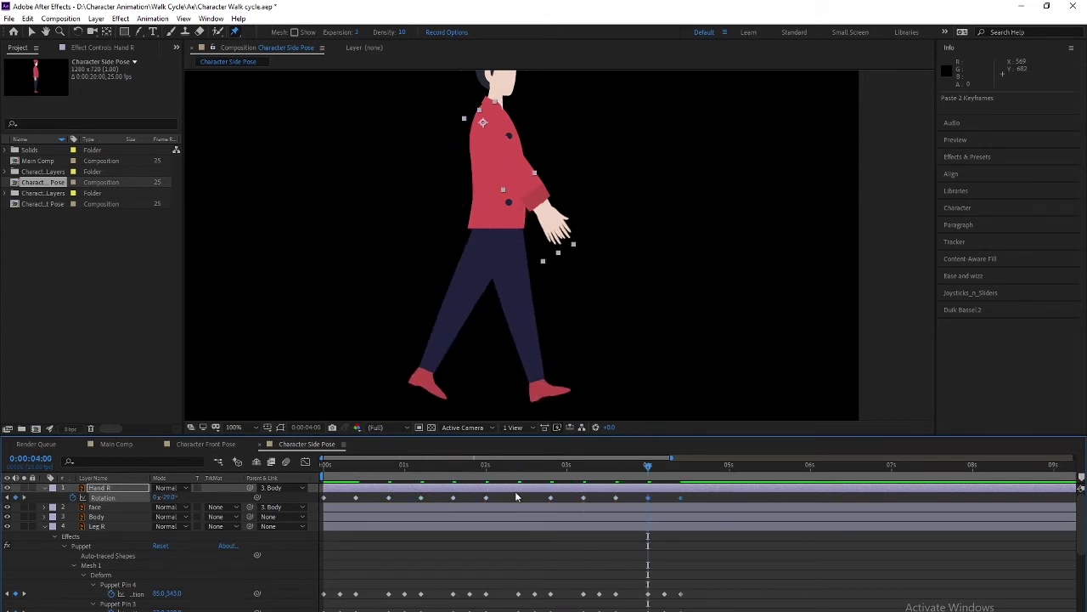
pyautogui.moveTo(647, 467); pyautogui.dragTo(487, 467)
pyautogui.press('Home')
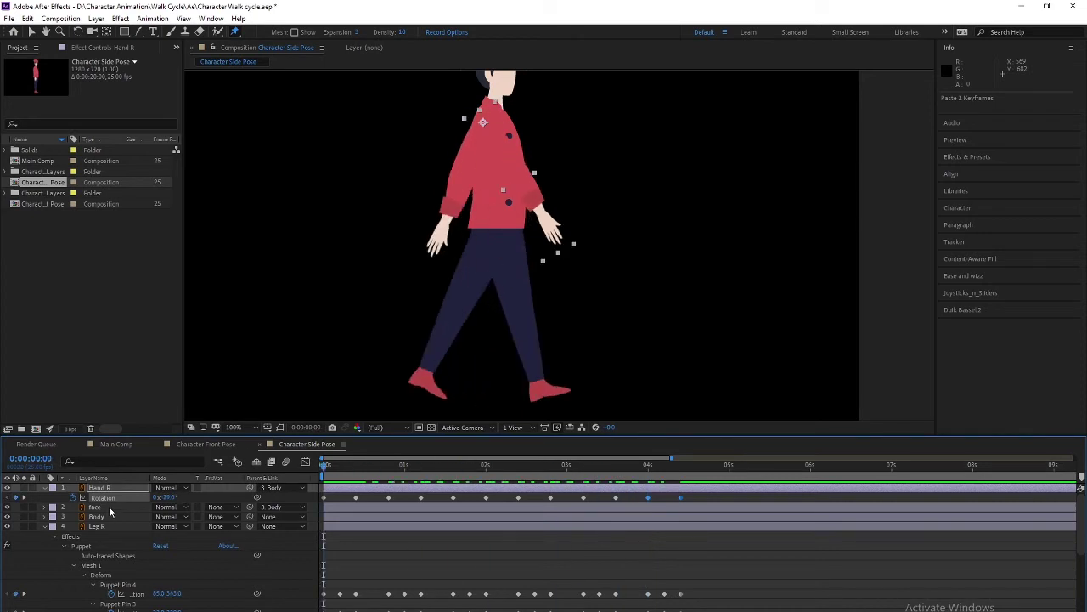
# Step: Copy Hand L's starting puppet pin keyframes and paste them at the next loop point
pyautogui.scroll(-2, 93, 531)
pyautogui.scroll(-2, 95, 606)
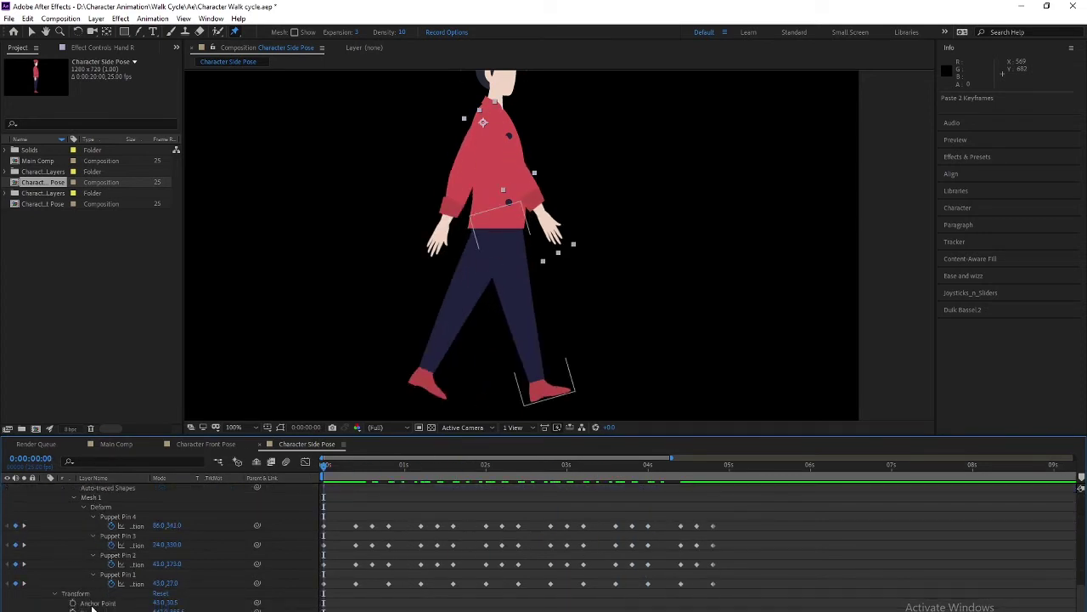
pyautogui.click(94, 606)
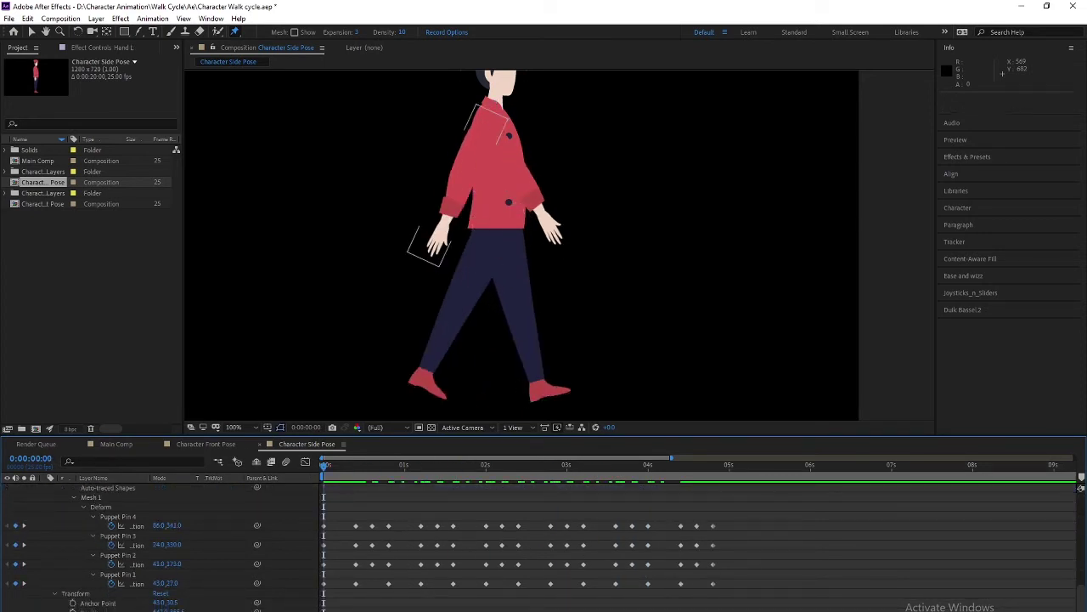
pyautogui.click(377, 564)
pyautogui.hotkey('ctrl', 'c')
pyautogui.hotkey('shift', 'pagedown')
pyautogui.hotkey('shift', 'pagedown')
pyautogui.hotkey('shift', 'pagedown')
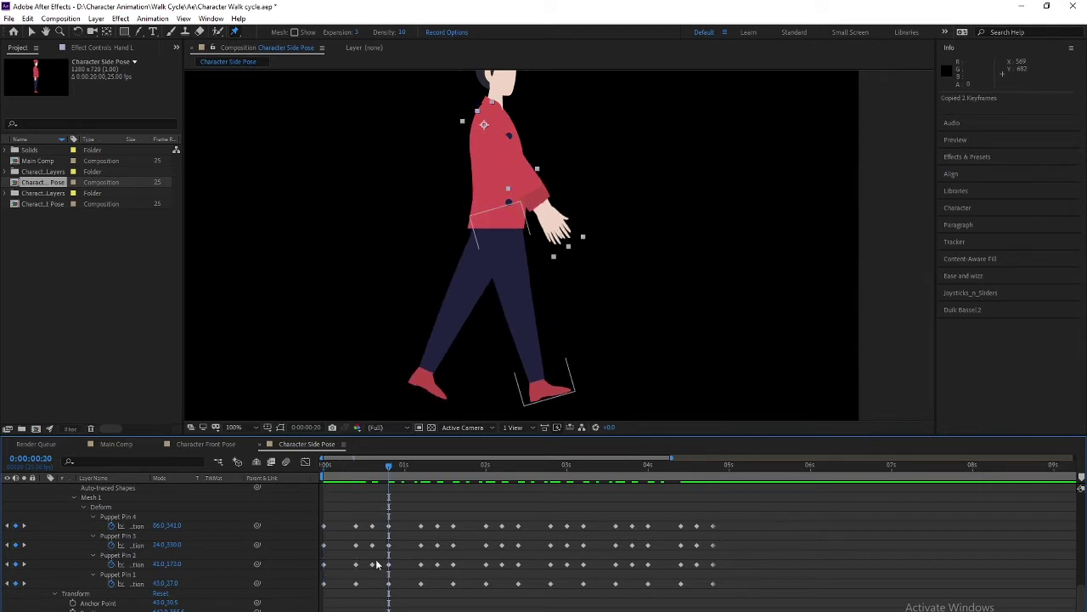
pyautogui.hotkey('ctrl', 'v')
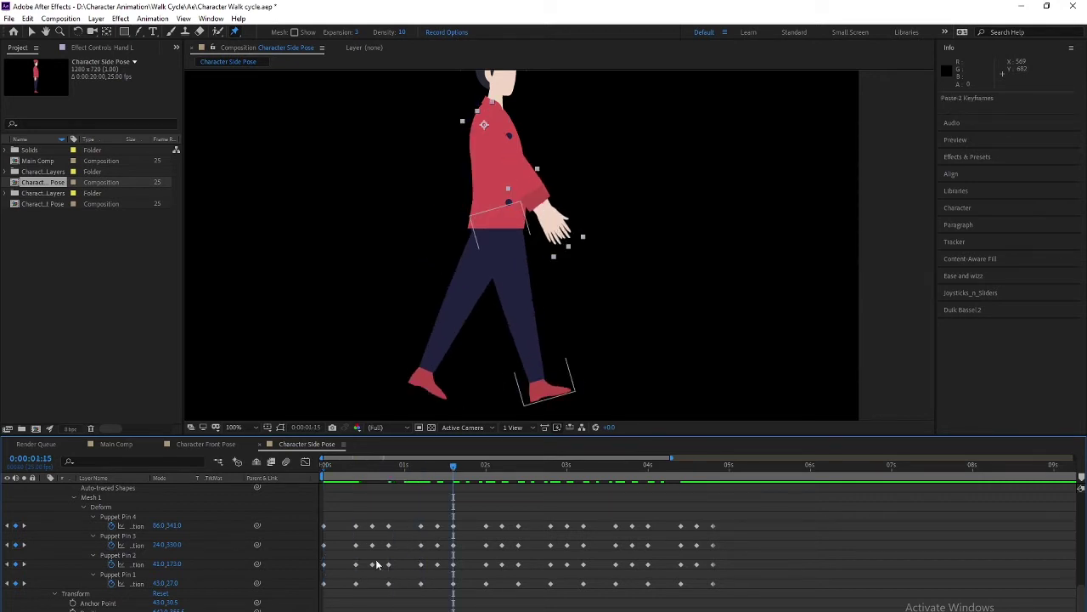
# Step: Undo that paste and paste the puppet pin keyframes at 0:00:04:00 instead
pyautogui.hotkey('shift', 'pagedown')
pyautogui.hotkey('shift', 'pagedown')
pyautogui.hotkey('shift', 'pagedown')
pyautogui.hotkey('shift', 'pagedown')
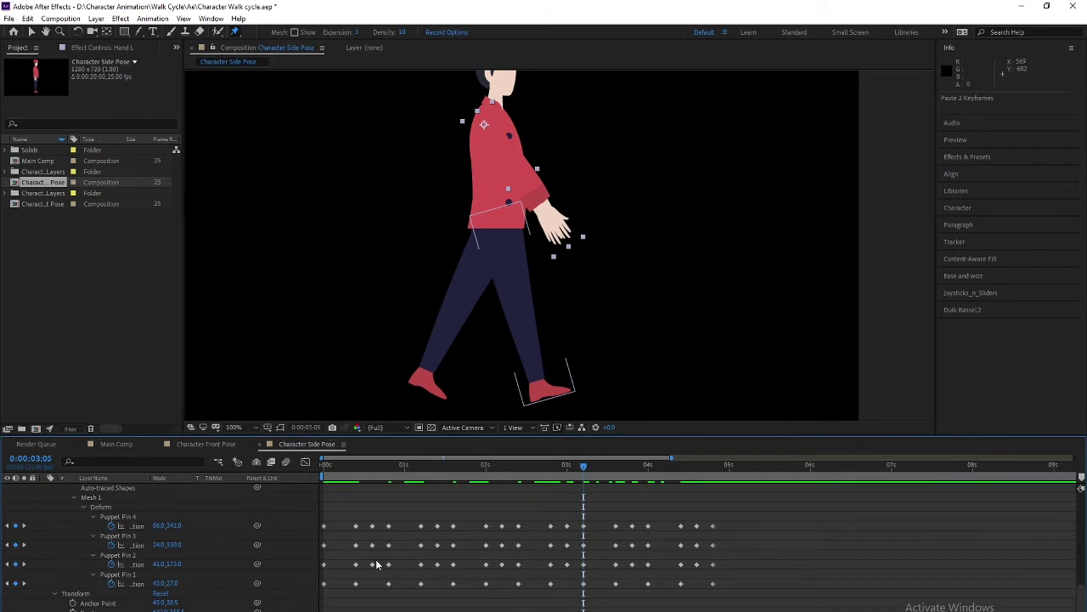
pyautogui.hotkey('shift', 'pagedown')
pyautogui.press('pagedown')
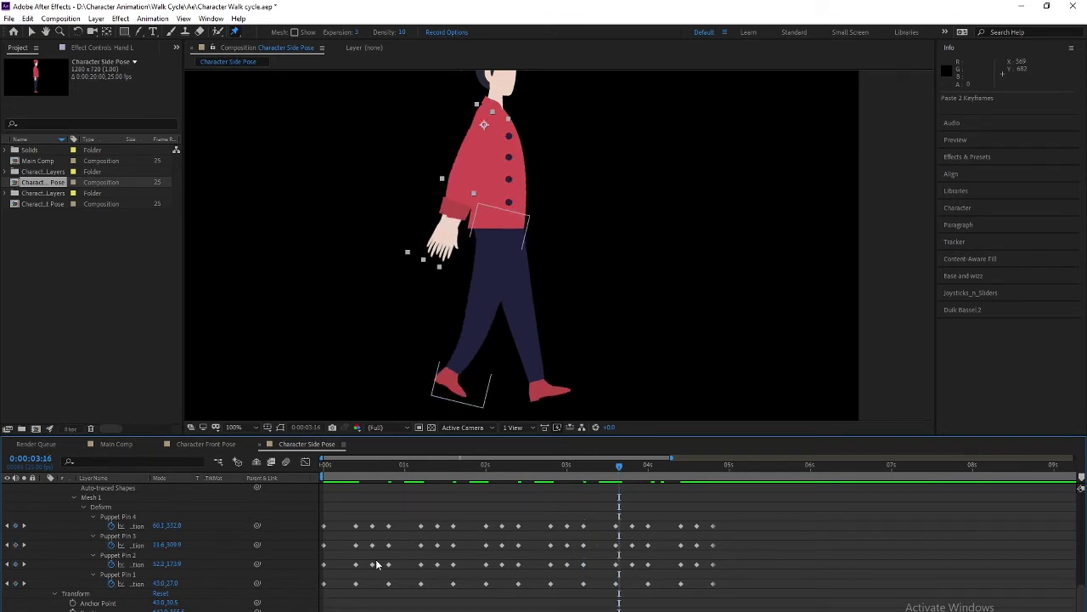
pyautogui.hotkey('ctrl', 'z')
pyautogui.hotkey('shift', 'pagedown')
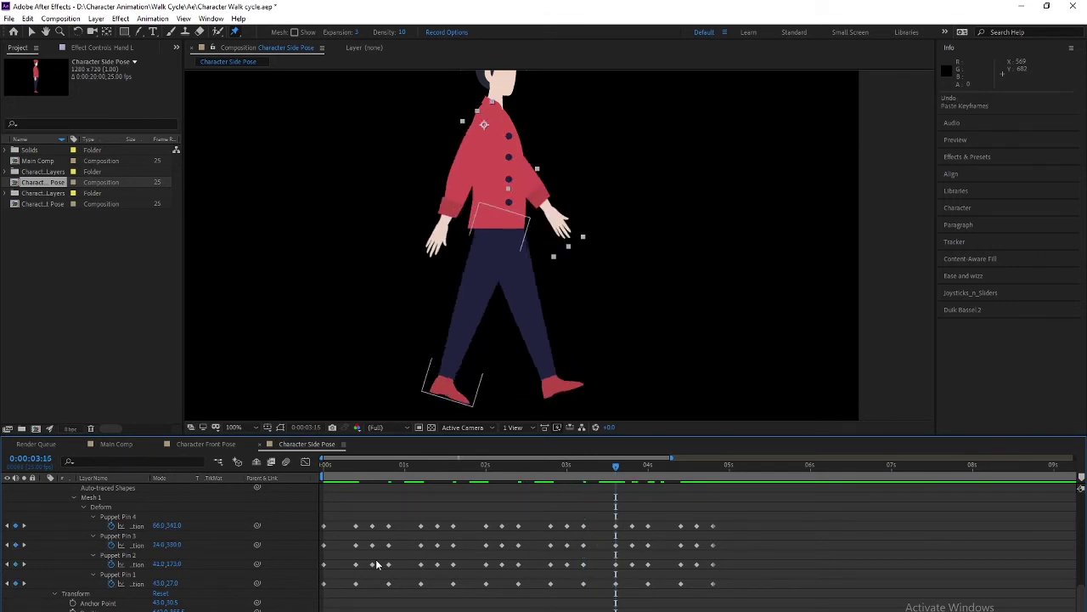
pyautogui.press('pageup')
pyautogui.hotkey('ctrl', 'v')
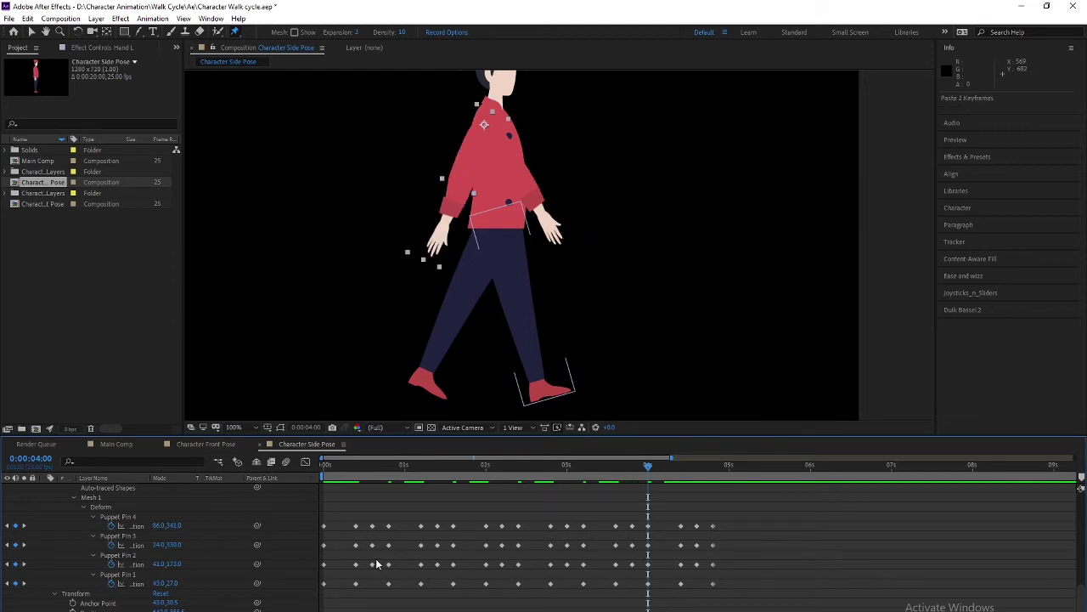
# Step: Undo and redo the 0:00:04:00 paste to compare arm poses, then preview the walk
pyautogui.hotkey('ctrl', 'z')
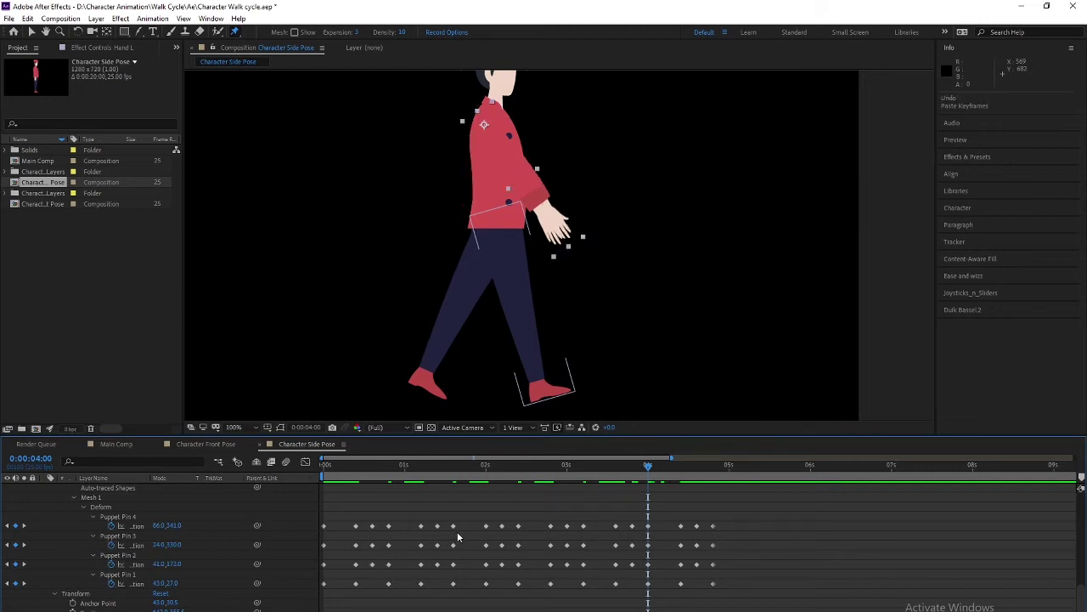
pyautogui.hotkey('ctrl', 'shift', 'z')
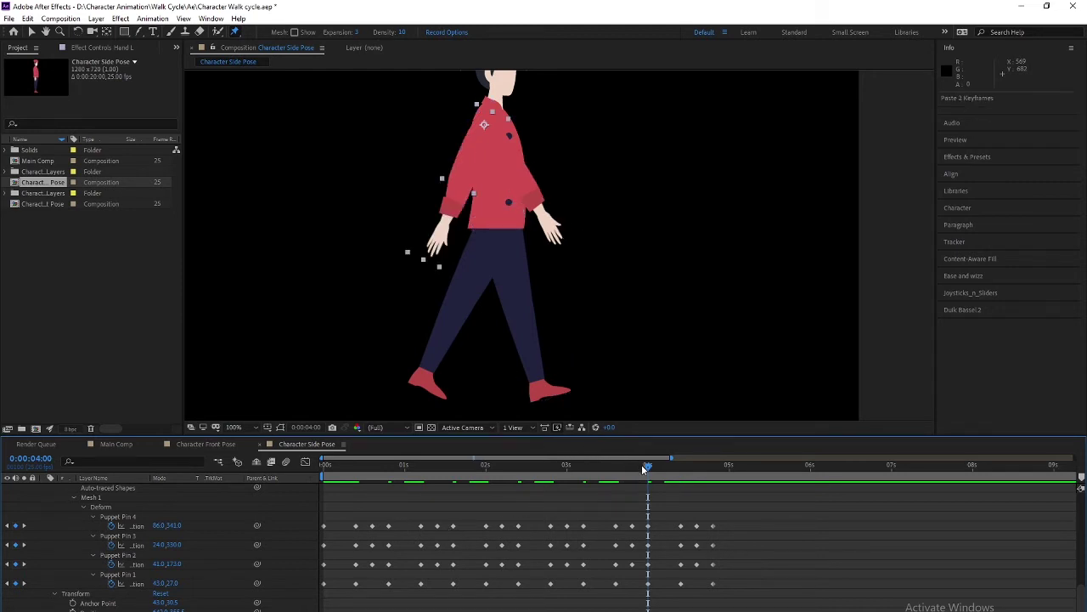
pyautogui.moveTo(644, 465); pyautogui.dragTo(466, 464)
pyautogui.press('space')
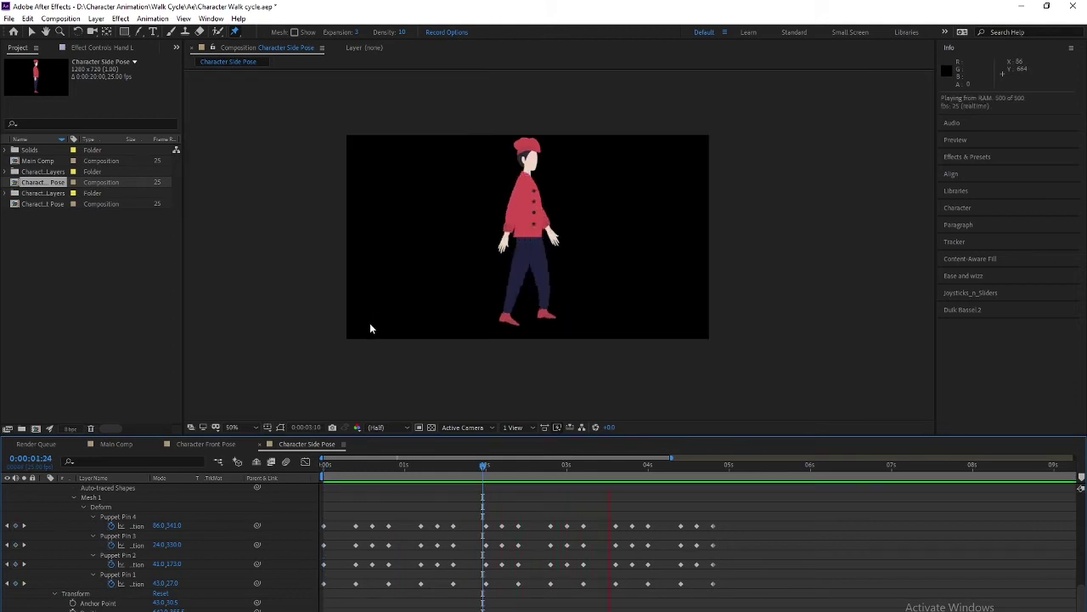
# Step: End the work area around 0:00:04:10 and preview the walk within it
pyautogui.click(531, 469)
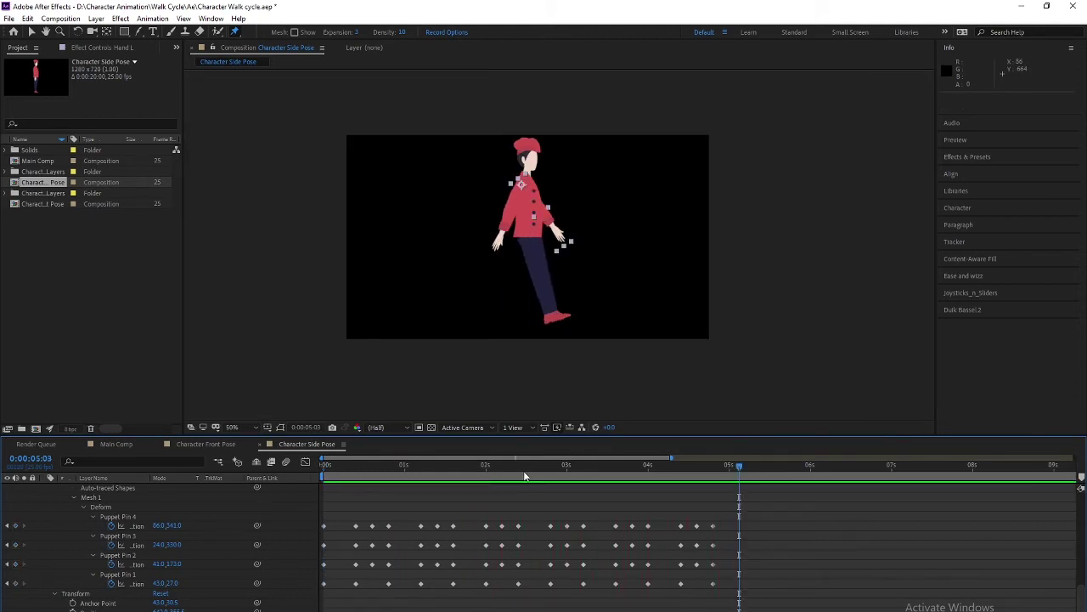
pyautogui.moveTo(503, 472)
pyautogui.mouseDown()
pyautogui.moveTo(323, 473)
pyautogui.moveTo(685, 497)
pyautogui.moveTo(673, 497)
pyautogui.mouseUp()
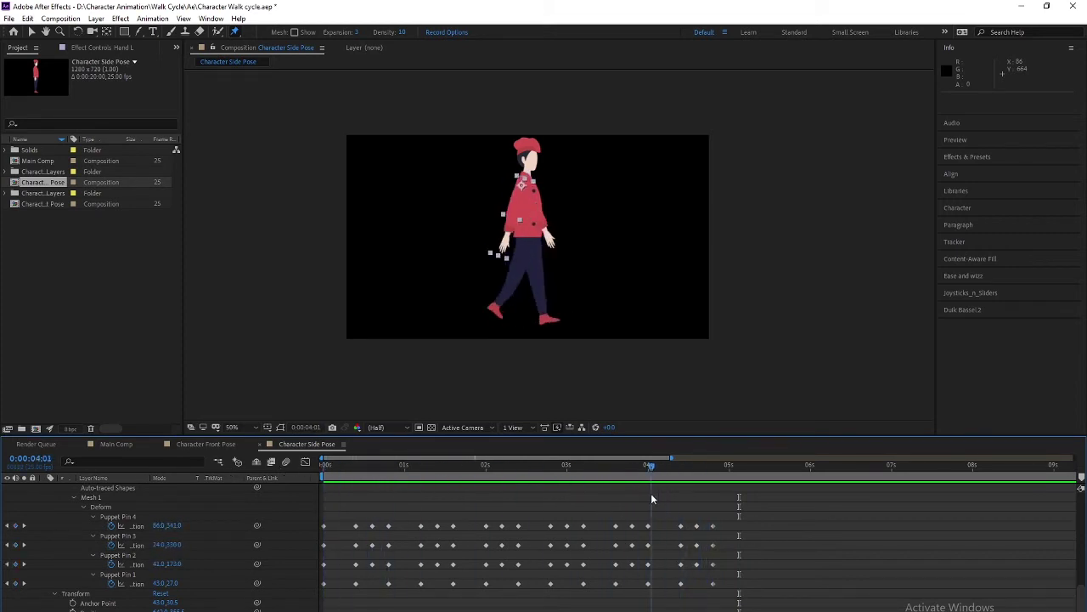
pyautogui.press('n')
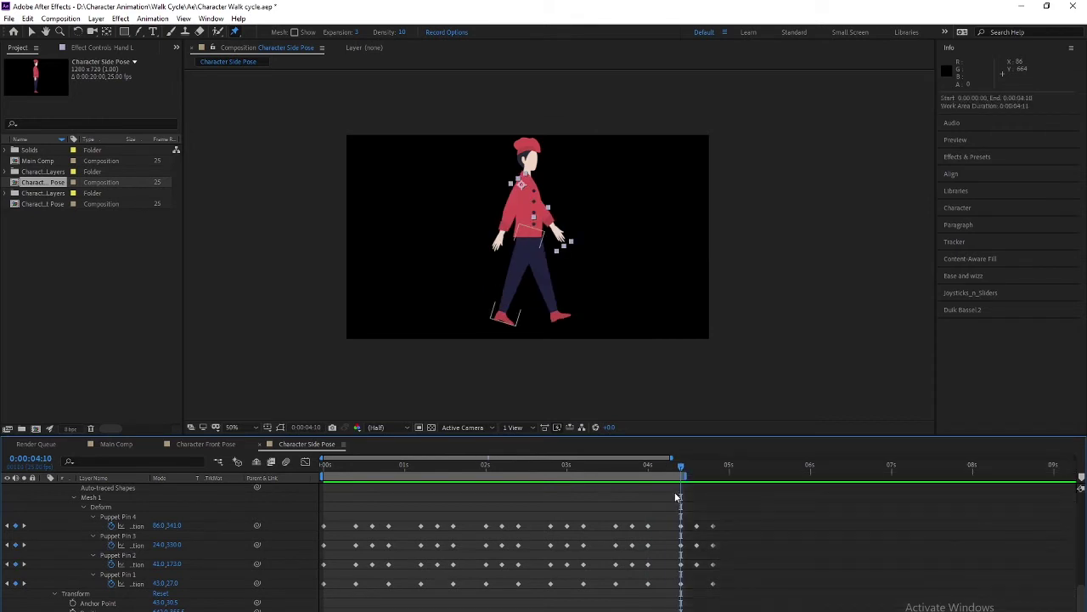
pyautogui.press('space')
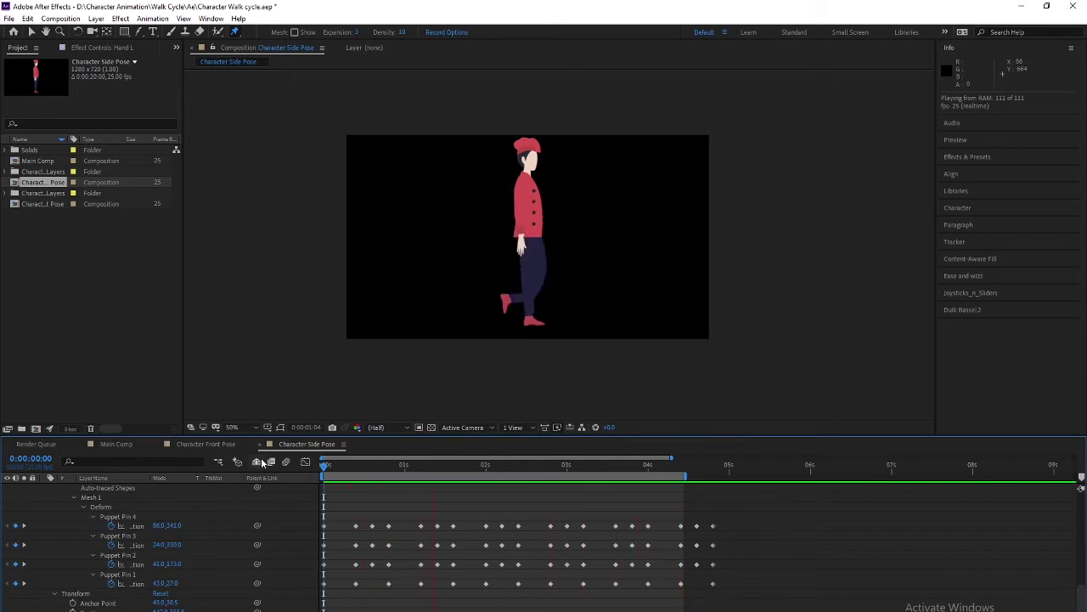
# Step: Set the work area end to 0:00:04:20 and replay the loop from the start
pyautogui.moveTo(502, 464); pyautogui.dragTo(684, 470)
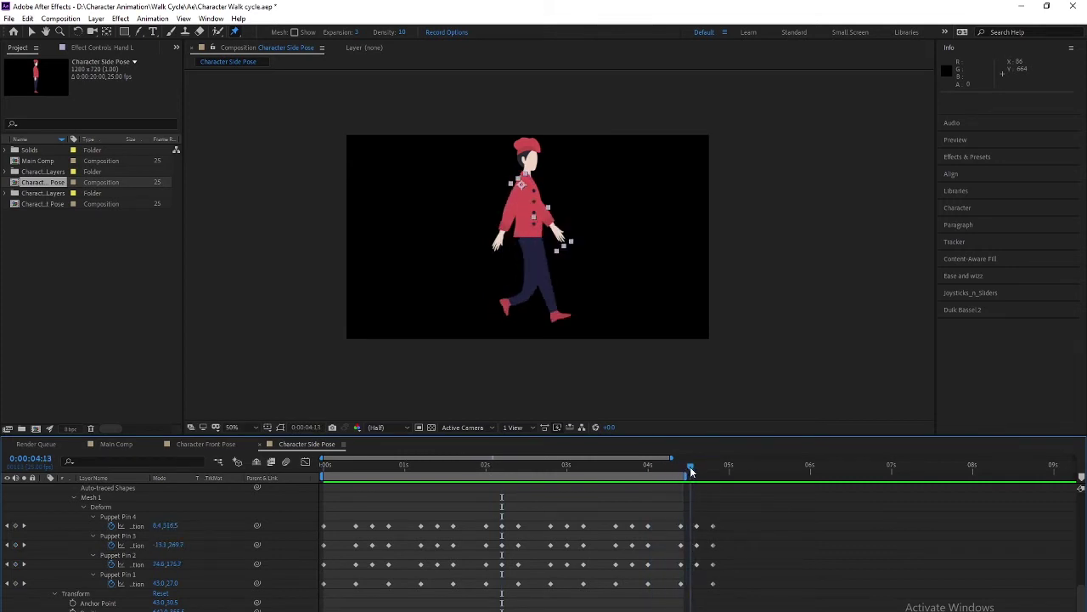
pyautogui.moveTo(680, 470)
pyautogui.mouseDown()
pyautogui.moveTo(245, 466)
pyautogui.moveTo(652, 463)
pyautogui.mouseUp()
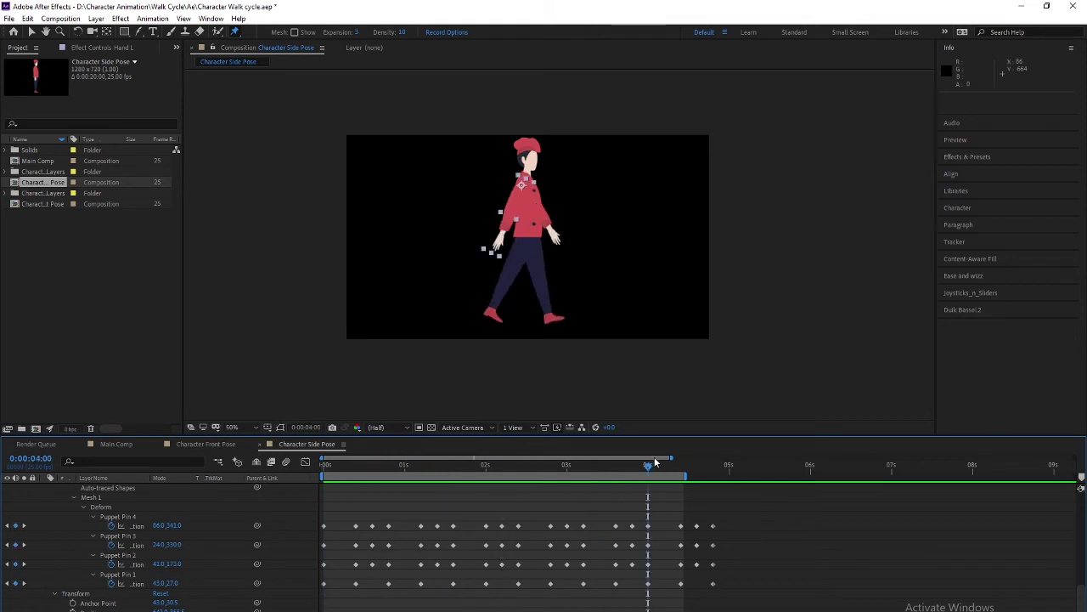
pyautogui.moveTo(648, 466); pyautogui.dragTo(712, 470)
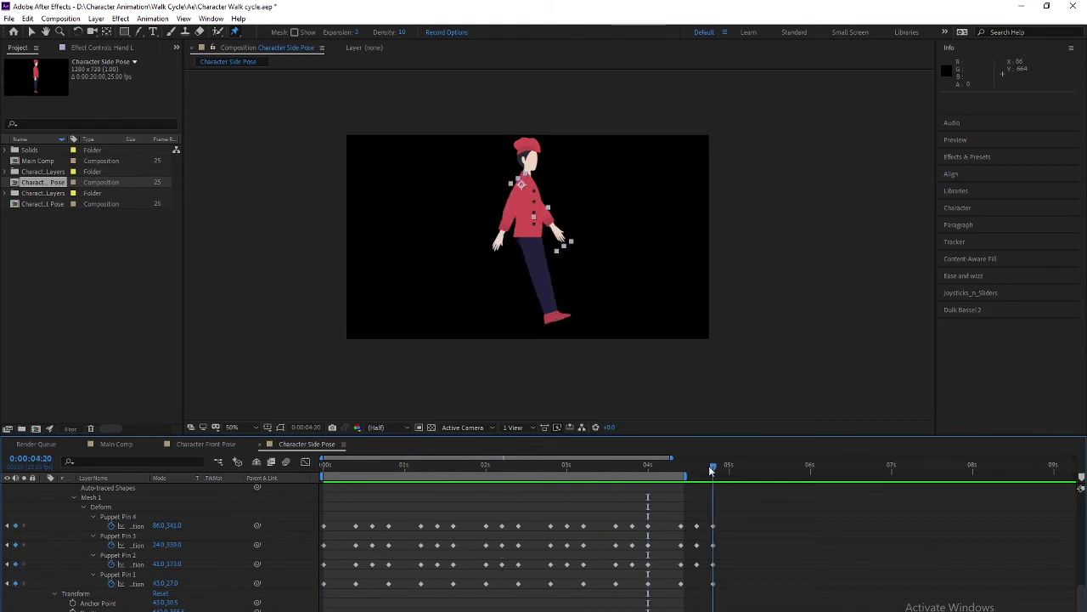
pyautogui.press('b')
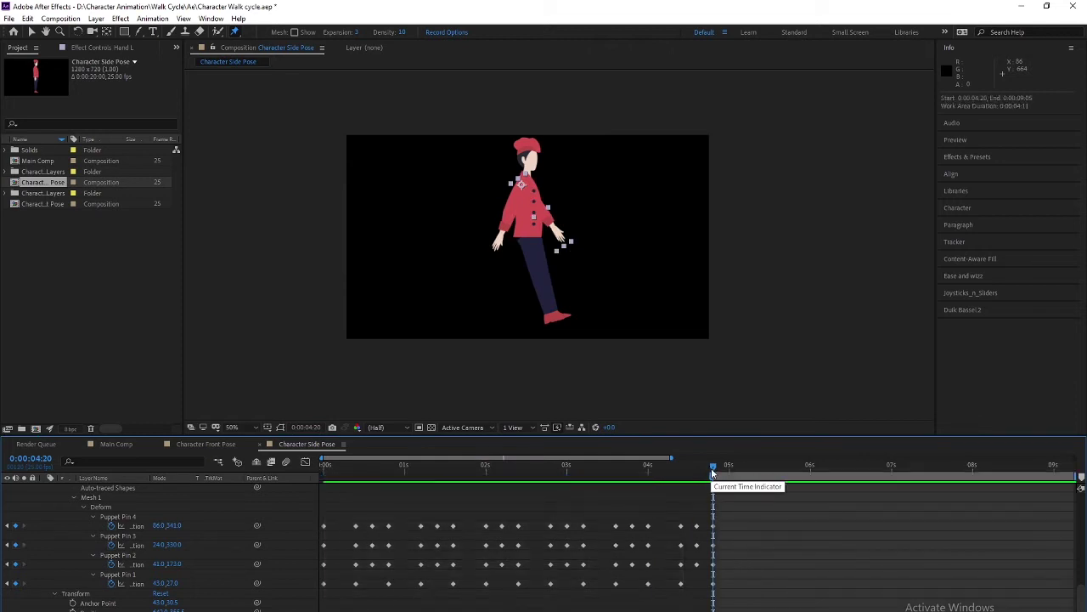
pyautogui.press('n')
pyautogui.press('Home')
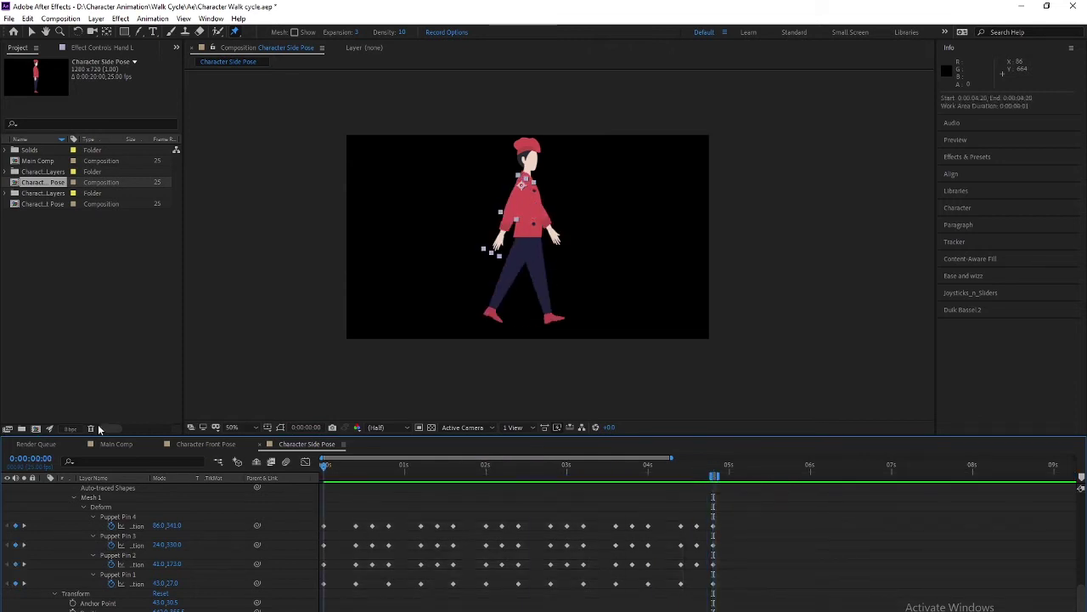
pyautogui.press('space')
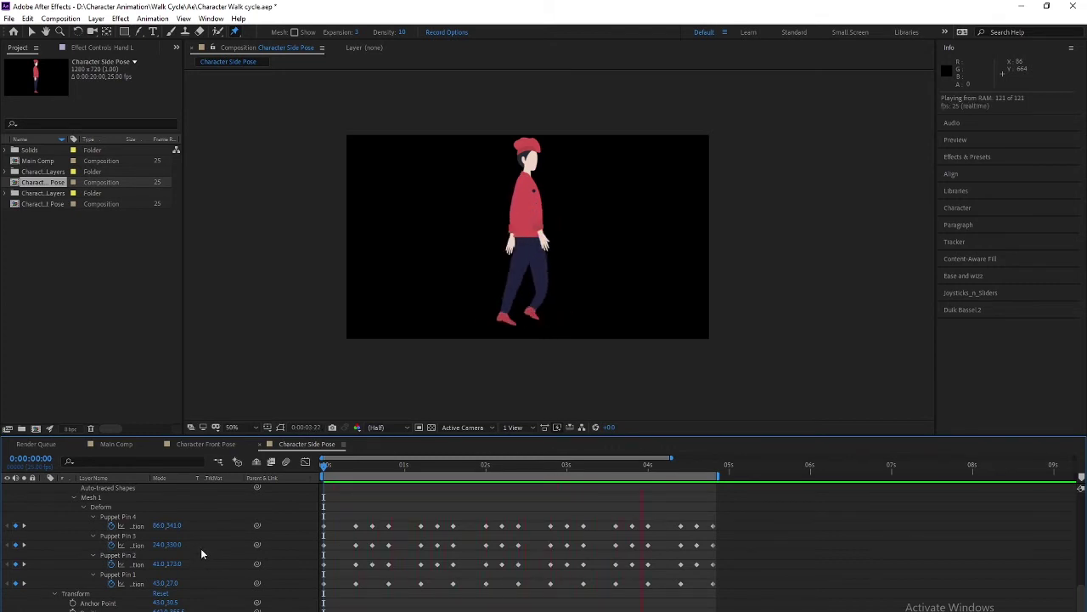
# Step: End the work area at 0:00:04:00 and preview the four-second walk loop
pyautogui.press('space')
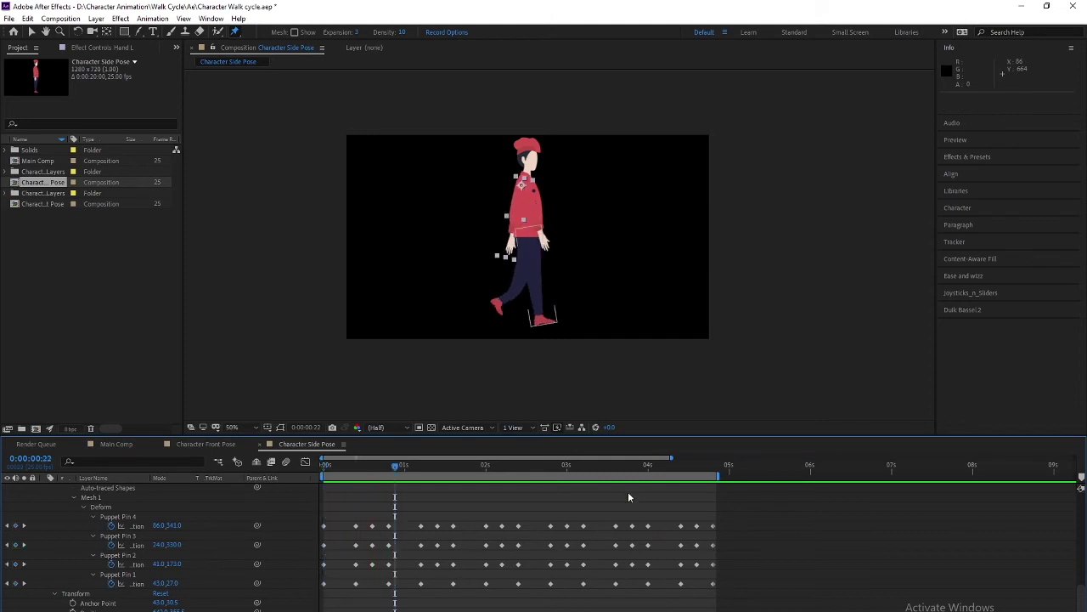
pyautogui.moveTo(678, 474); pyautogui.dragTo(647, 474)
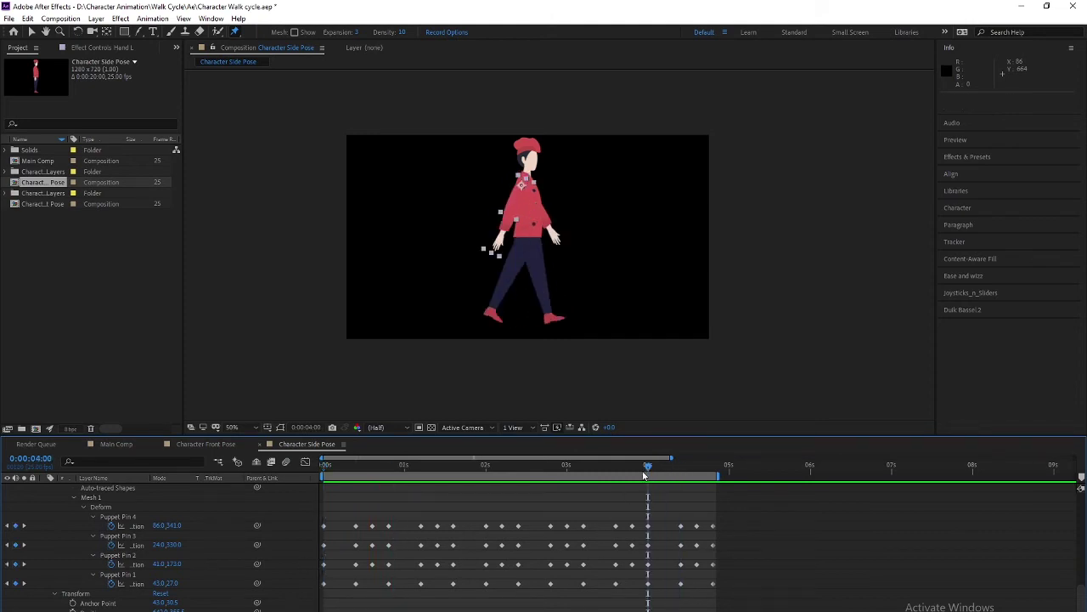
pyautogui.press('n')
pyautogui.press('space')
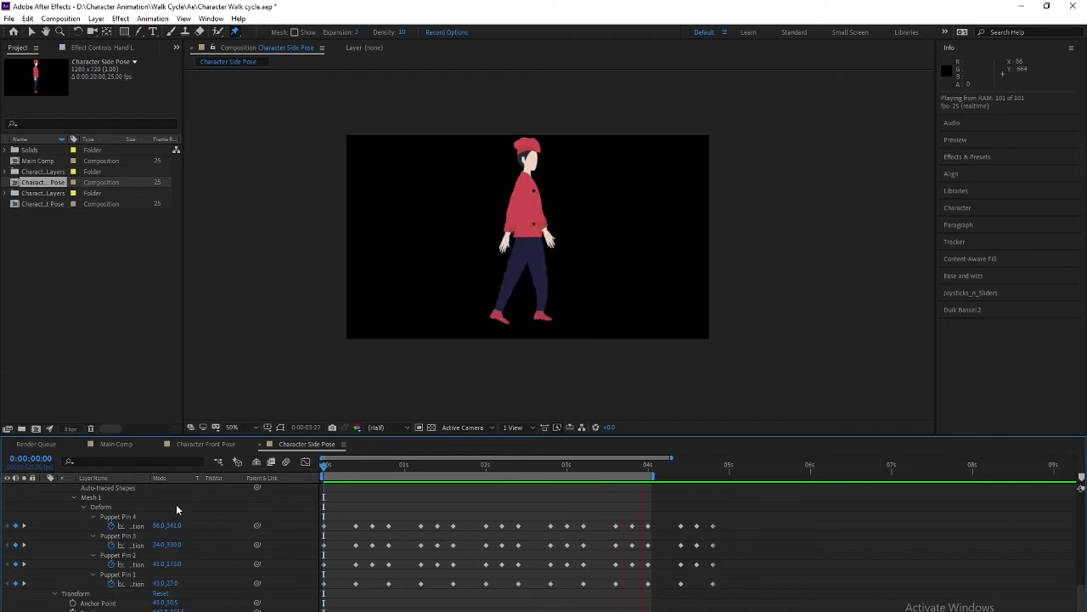
pyautogui.press('space')
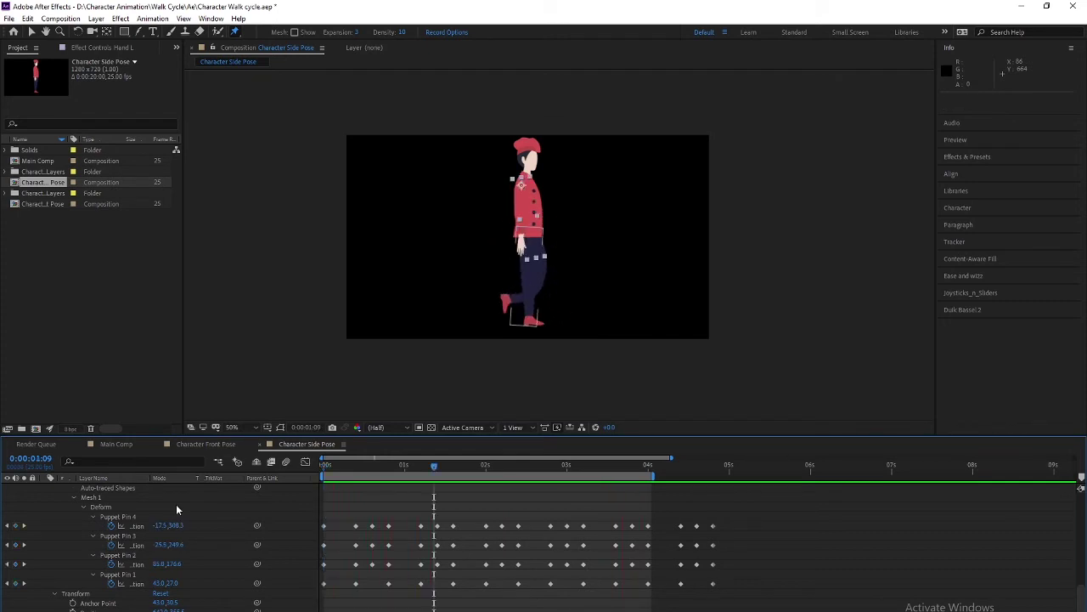
pyautogui.moveTo(433, 465); pyautogui.dragTo(244, 473)
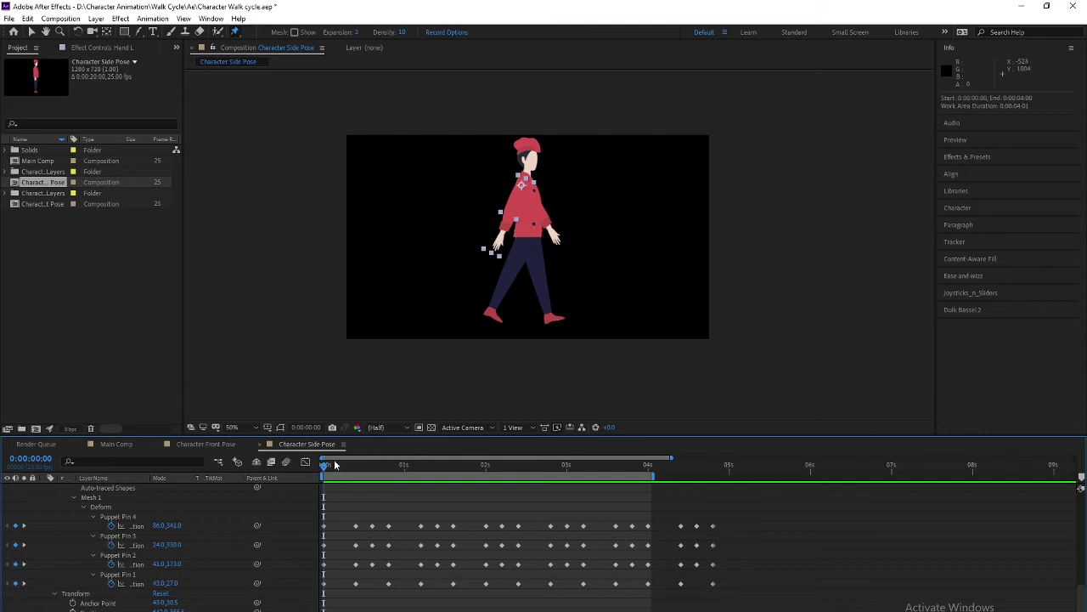
# Step: Show the Body layer's Position and compare its pose at frames 0 and 5
pyautogui.scroll(-2, 82, 597)
pyautogui.scroll(5, 83, 597)
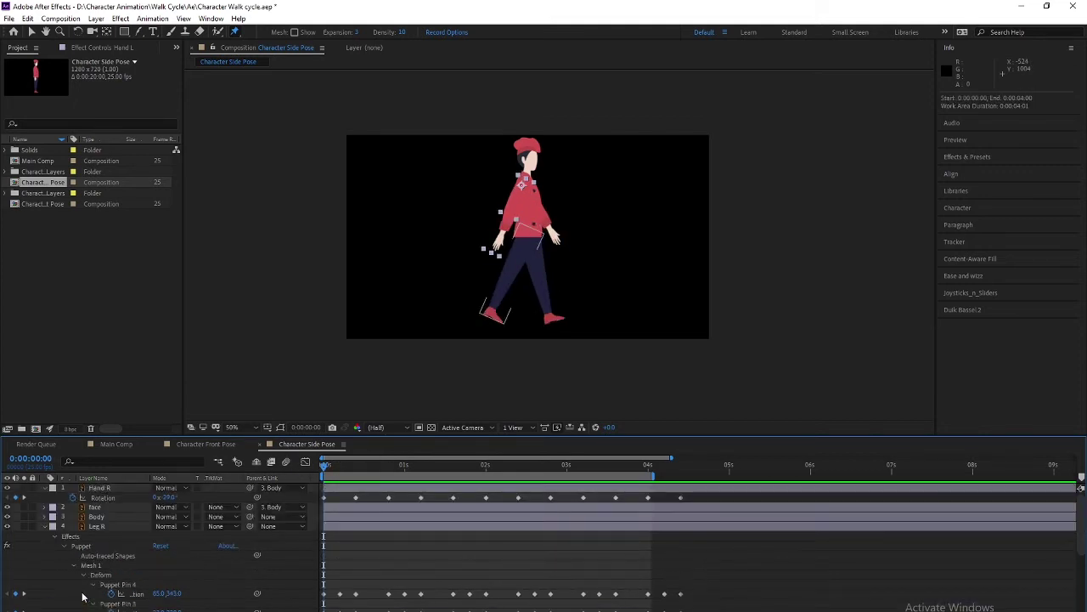
pyautogui.click(96, 516)
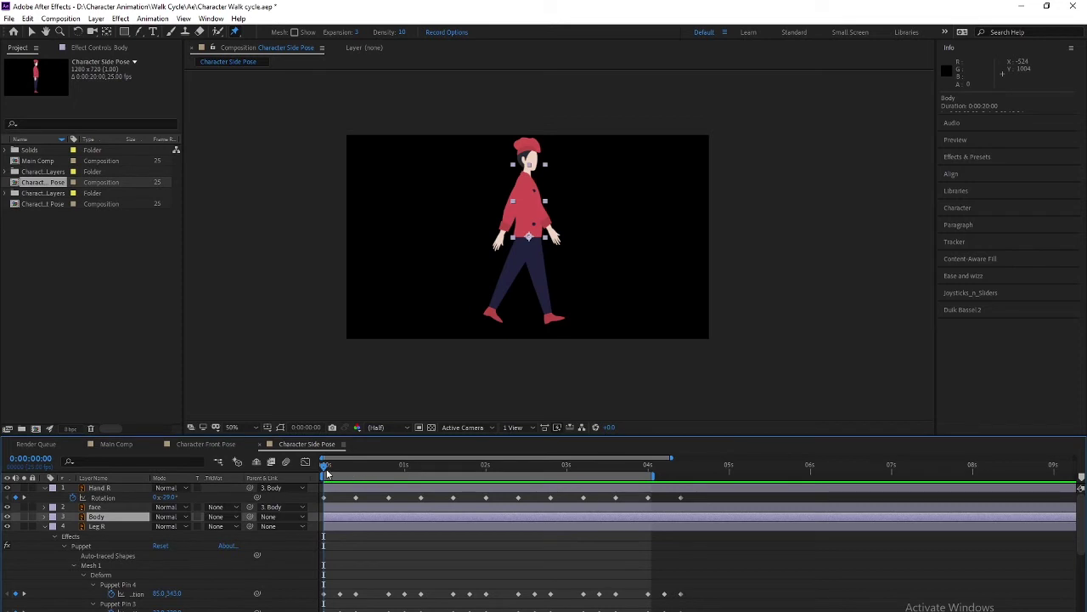
pyautogui.moveTo(326, 469); pyautogui.dragTo(347, 467)
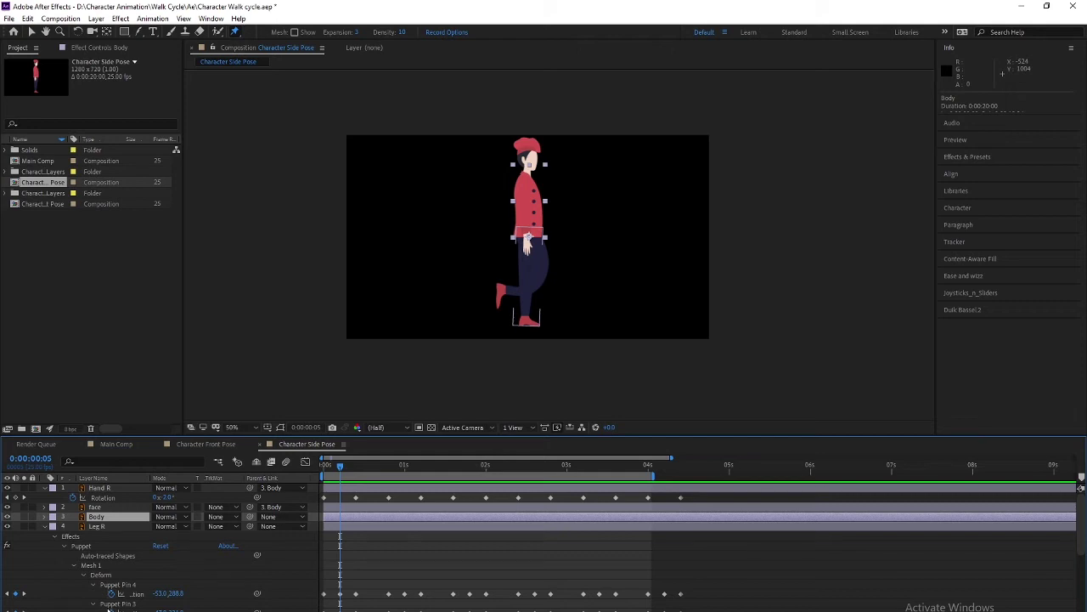
pyautogui.hotkey('shift', 'p')
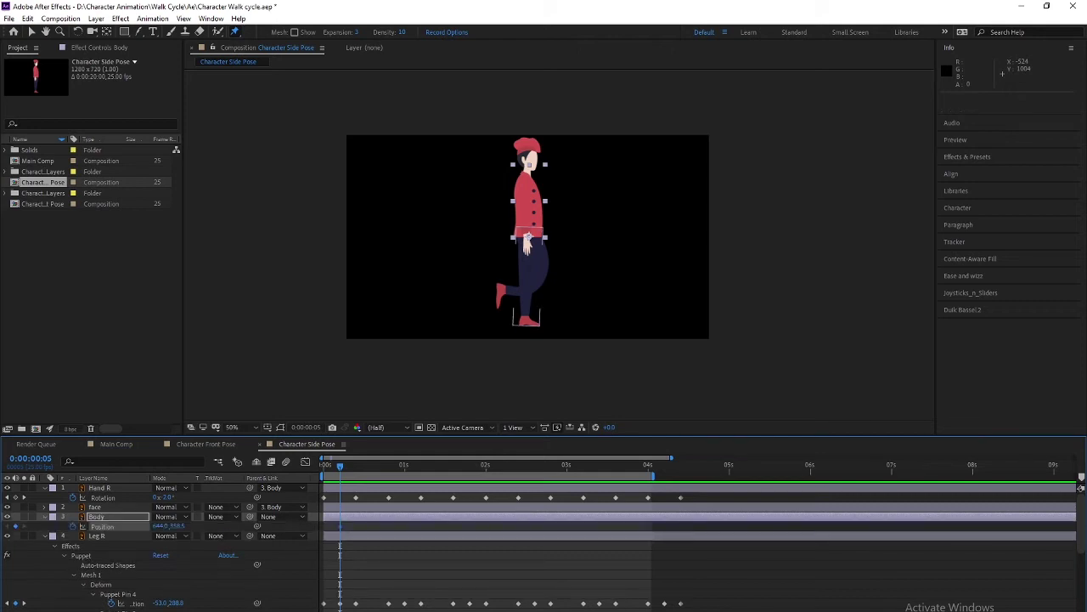
pyautogui.moveTo(338, 465); pyautogui.dragTo(311, 472)
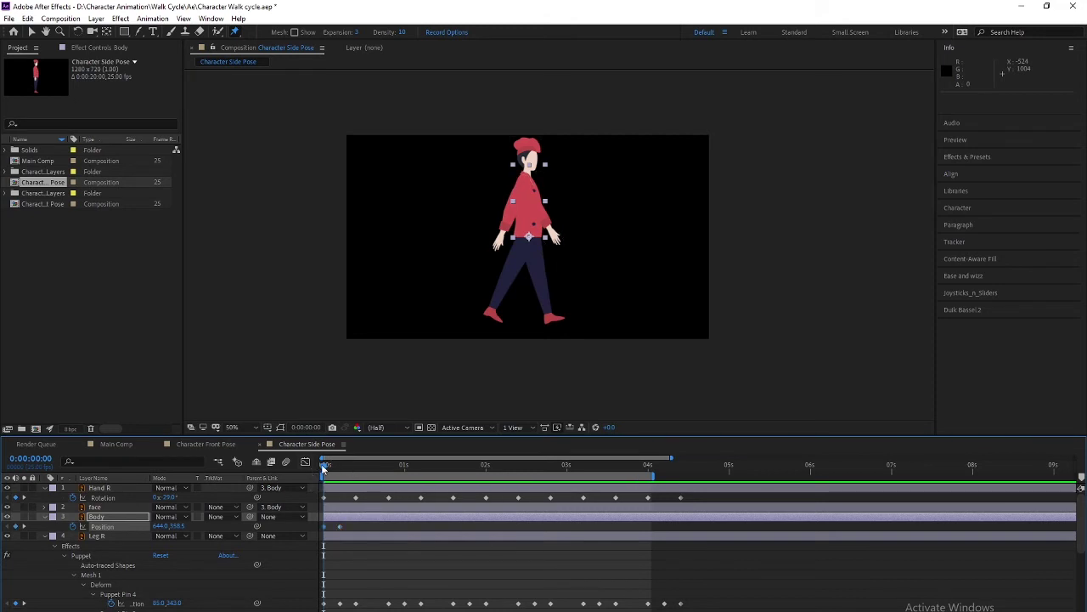
pyautogui.moveTo(324, 466); pyautogui.dragTo(338, 464)
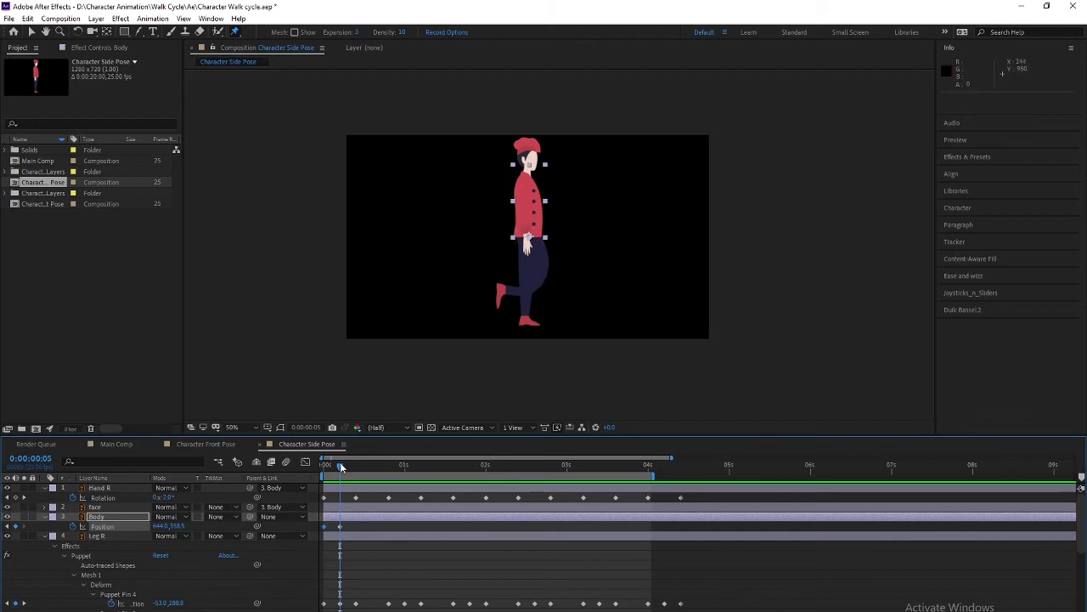
pyautogui.moveTo(340, 464); pyautogui.dragTo(323, 468)
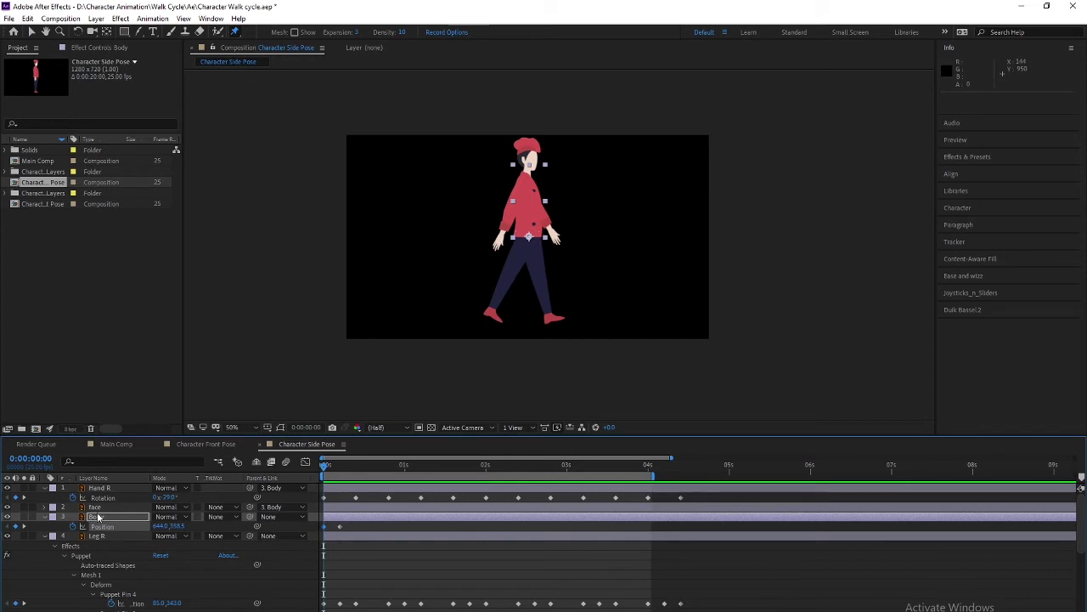
# Step: Nudge the Body's Position lower to 644.0,380.5 for the step dip and check the bounce
pyautogui.click(125, 519)
pyautogui.click(126, 527)
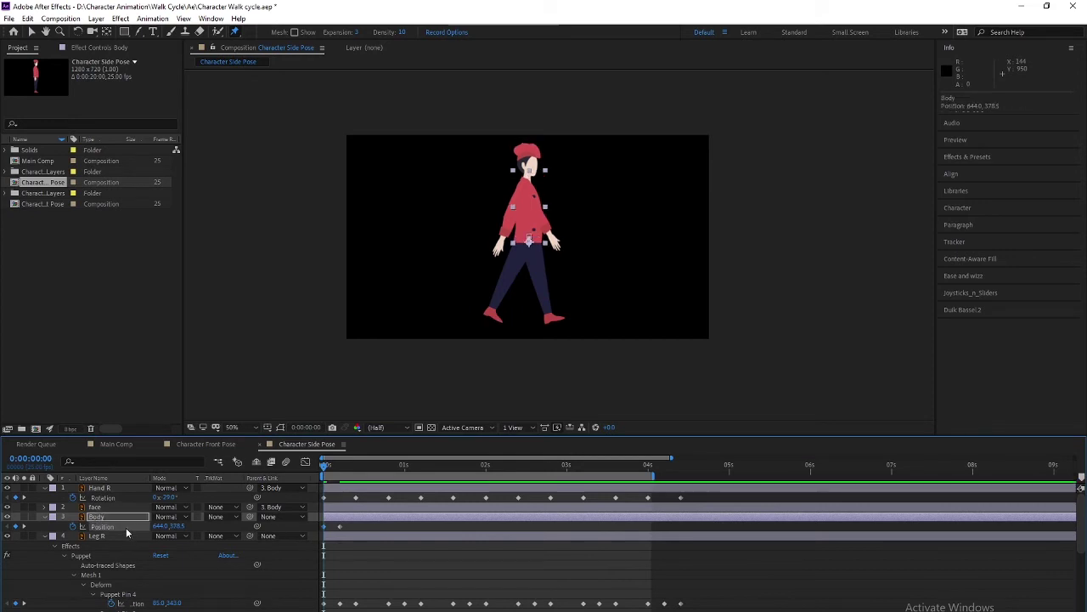
pyautogui.hotkey('shift', 'Down')
pyautogui.hotkey('shift', 'Down')
pyautogui.press('Down')
pyautogui.press('Down')
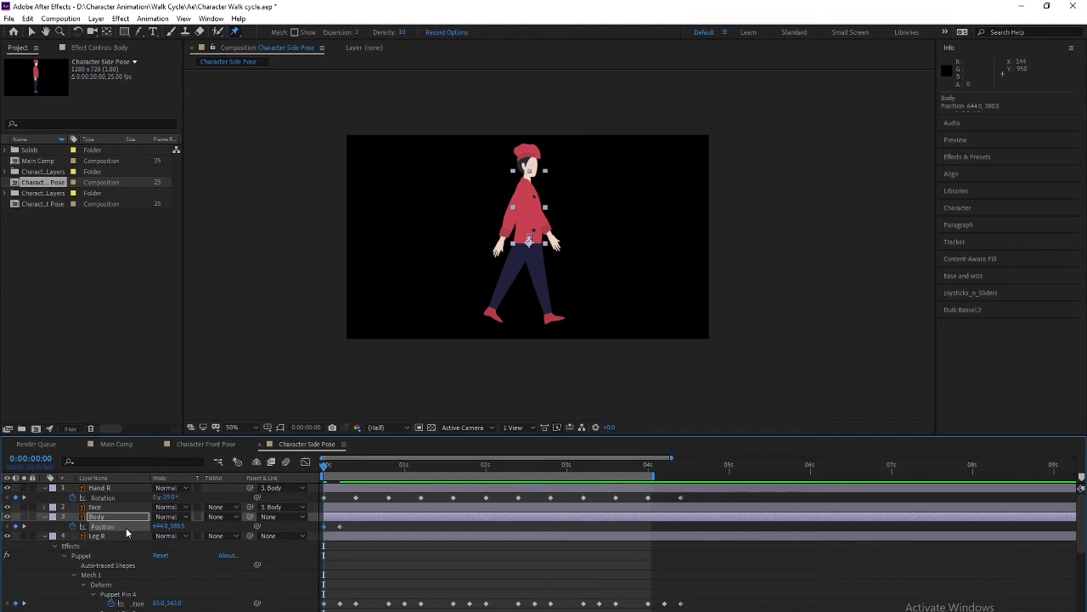
pyautogui.press('space')
pyautogui.click(322, 464)
pyautogui.moveTo(322, 464)
pyautogui.mouseDown()
pyautogui.moveTo(333, 472)
pyautogui.moveTo(321, 475)
pyautogui.mouseUp()
pyautogui.moveTo(321, 476); pyautogui.dragTo(319, 531)
# Step: Copy the two Body Position keyframes and paste them twice further along the timeline
pyautogui.hotkey('ctrl', 'c')
pyautogui.hotkey('shift', 'pagedown')
pyautogui.hotkey('ctrl', 'v')
pyautogui.hotkey('shift', 'pagedown')
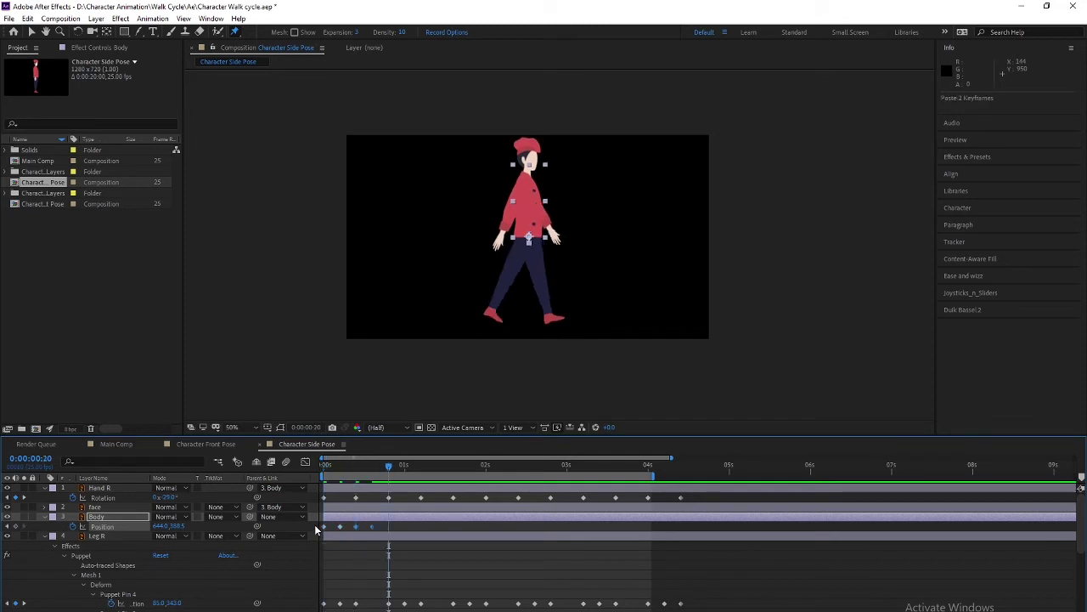
pyautogui.hotkey('shift', 'pagedown')
pyautogui.hotkey('ctrl', 'v')
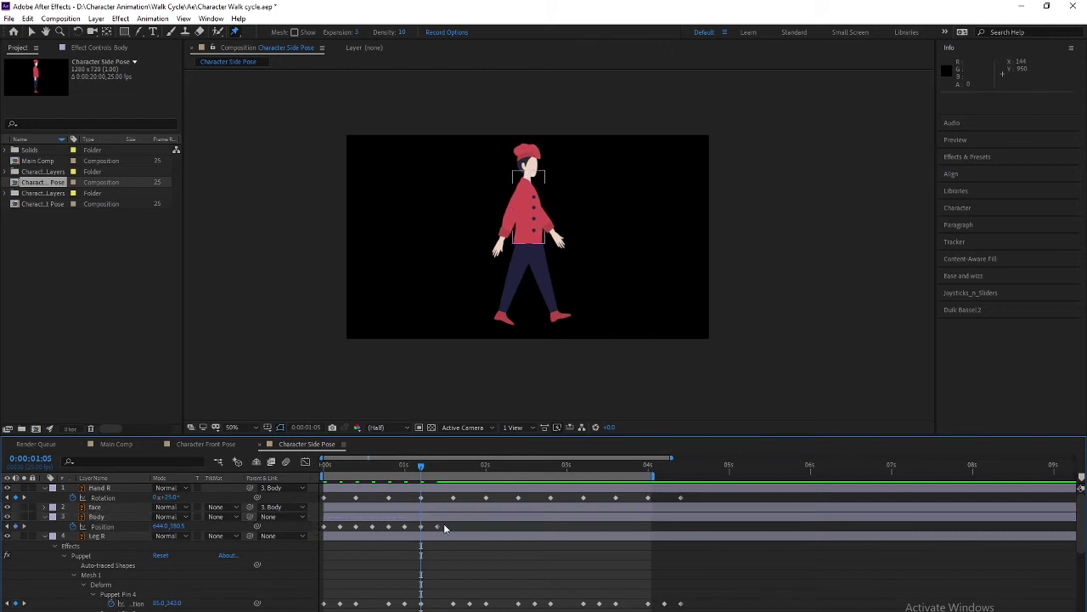
# Step: Copy all eight bounce keyframes, paste them after the first set, and play the walk
pyautogui.moveTo(450, 524); pyautogui.dragTo(320, 537)
pyautogui.hotkey('ctrl', 'c')
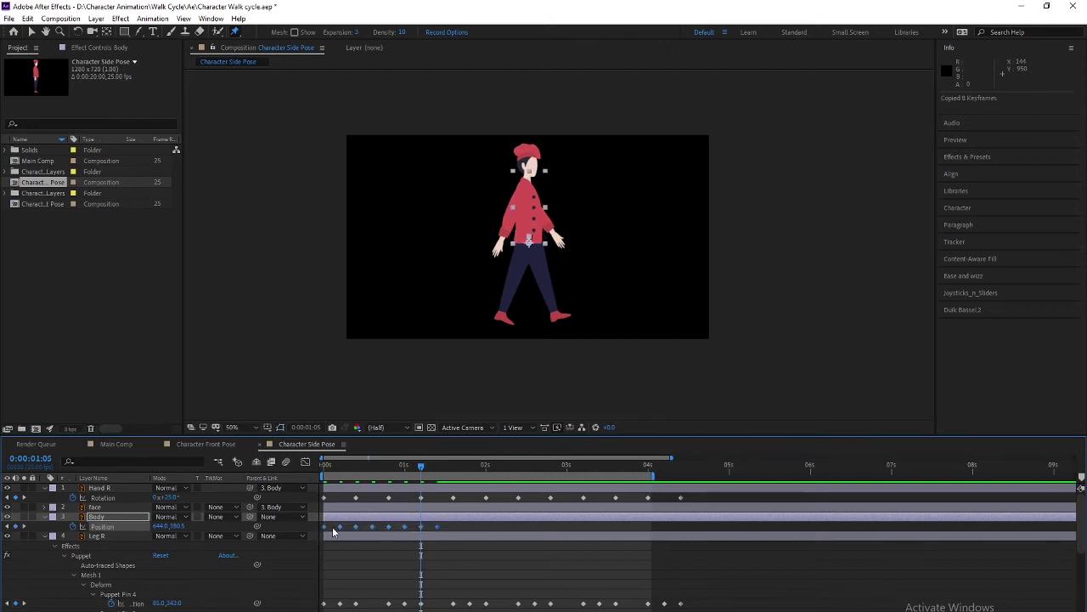
pyautogui.hotkey('shift', 'pagedown')
pyautogui.hotkey('ctrl', 'v')
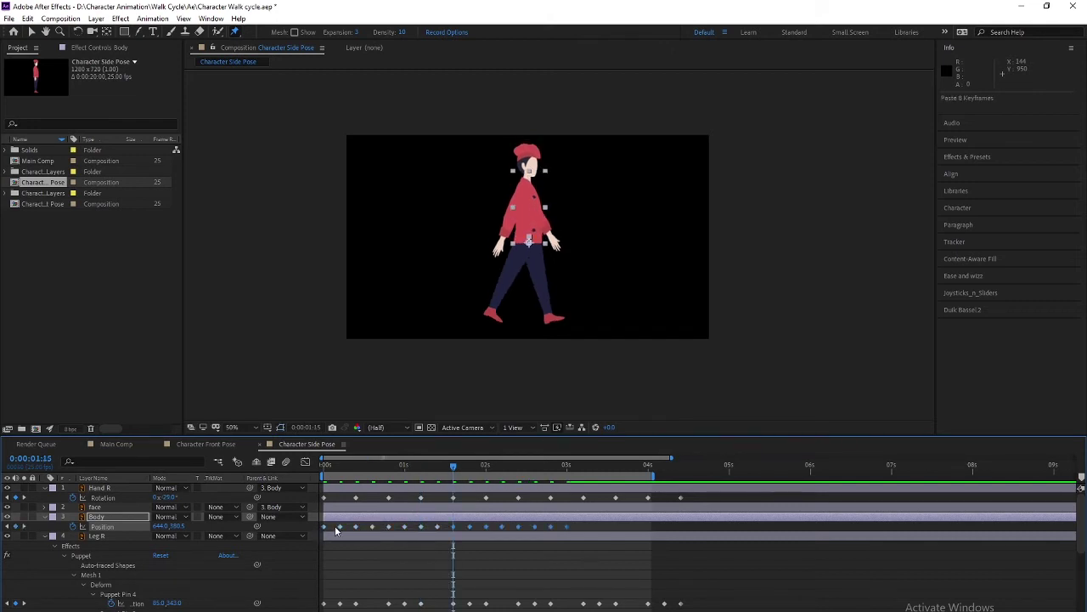
pyautogui.click(566, 467)
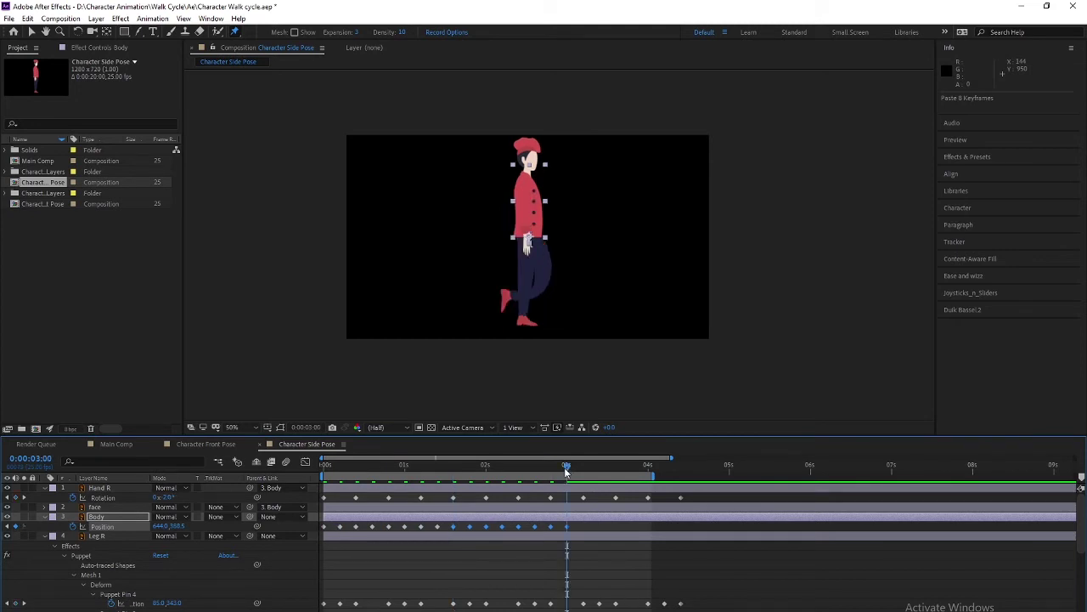
pyautogui.hotkey('shift', 'pagedown')
pyautogui.click(566, 468)
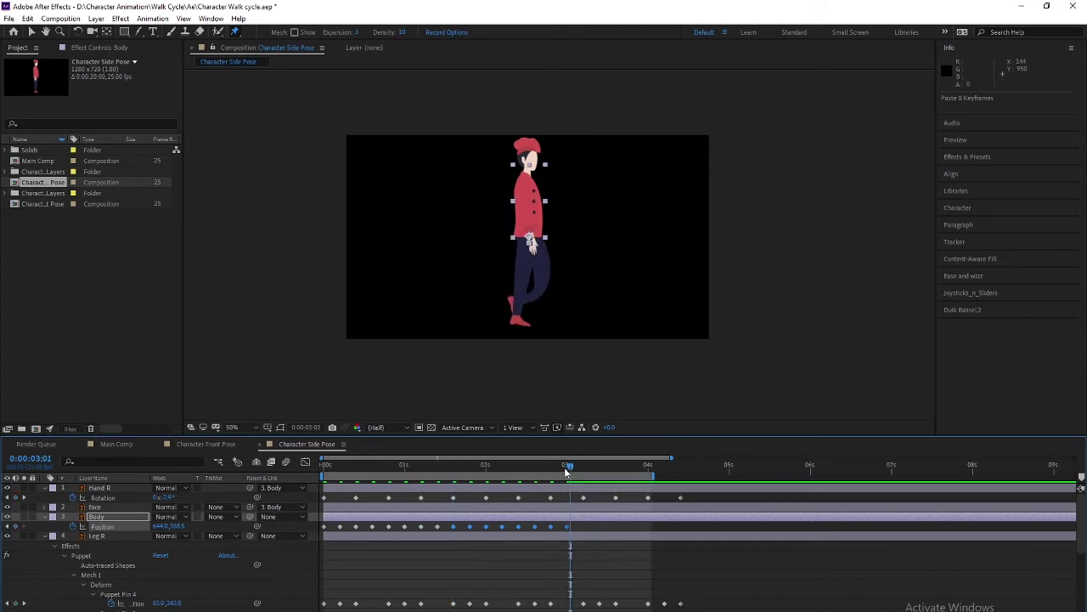
pyautogui.press('pagedown')
pyautogui.press('pagedown')
pyautogui.press('pagedown')
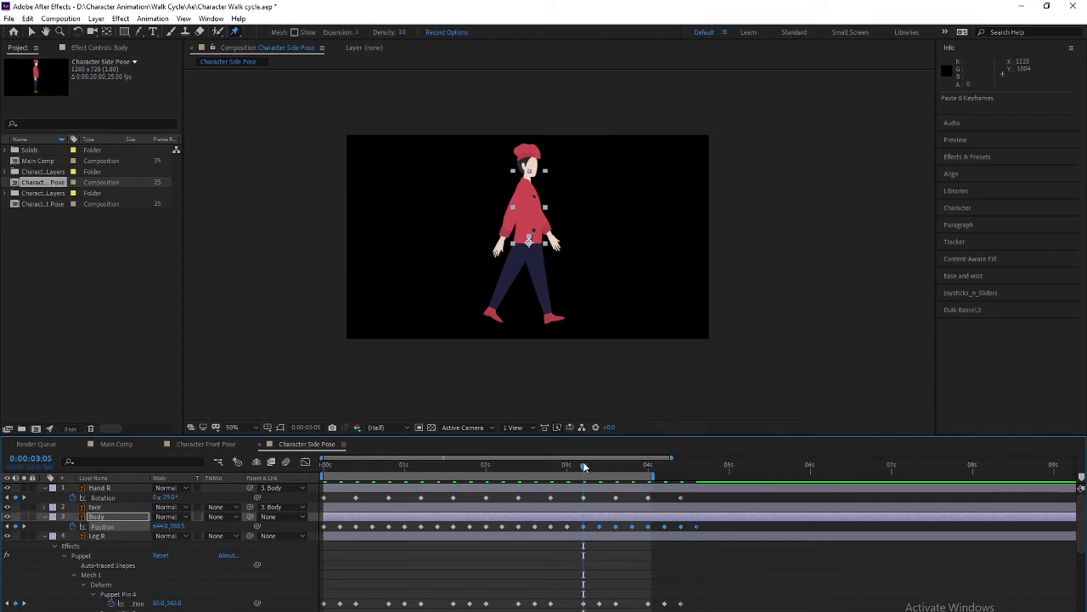
pyautogui.moveTo(582, 465); pyautogui.dragTo(322, 465)
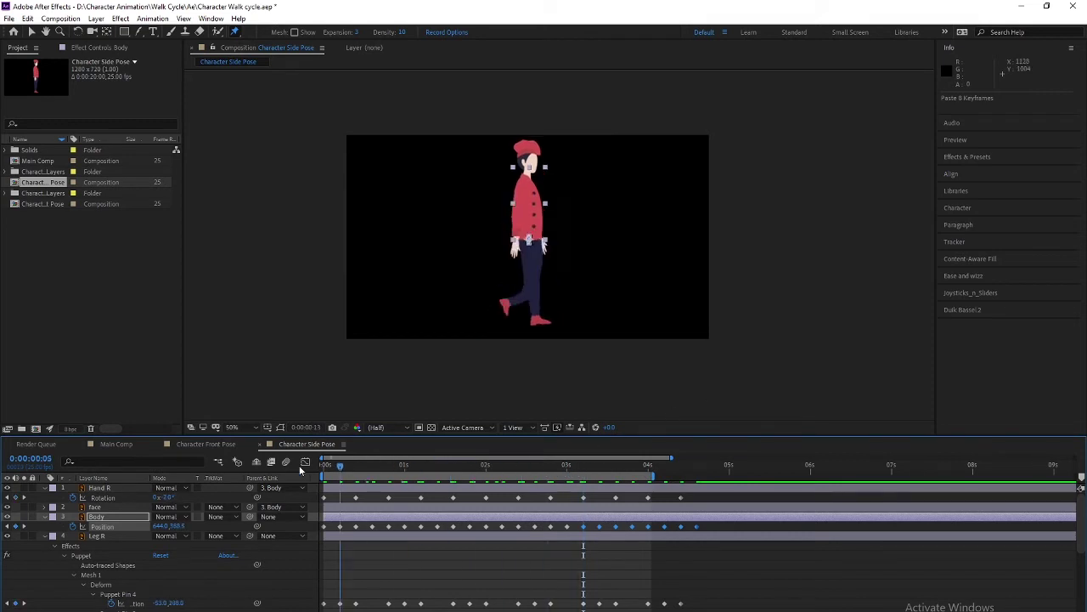
pyautogui.click(119, 523)
pyautogui.press('space')
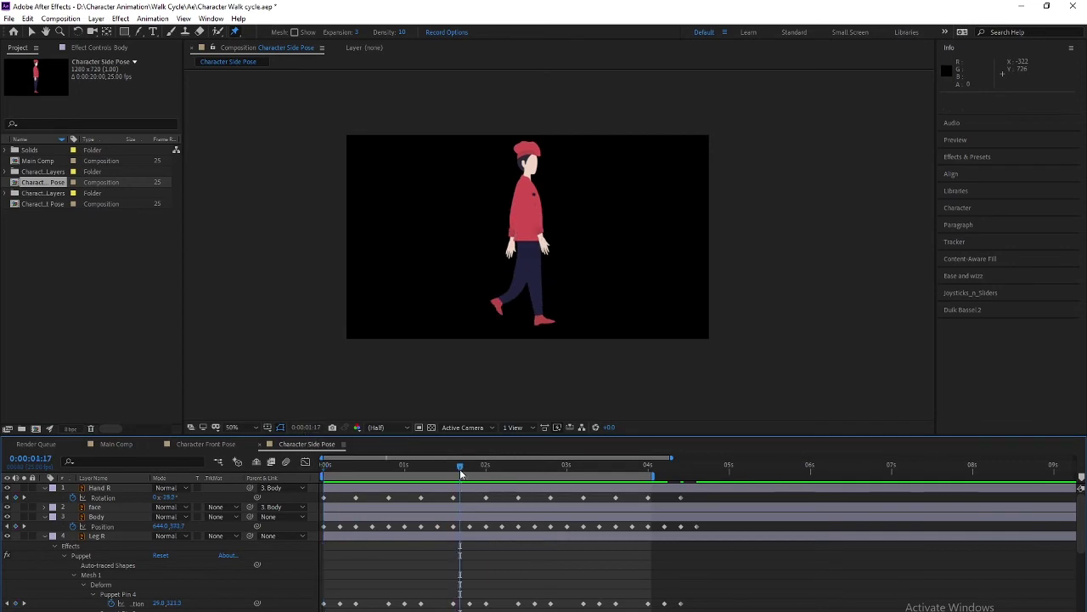
# Step: Select only the Body layer and zoom the timeline in to frame-level detail
pyautogui.press('space')
pyautogui.click(100, 518)
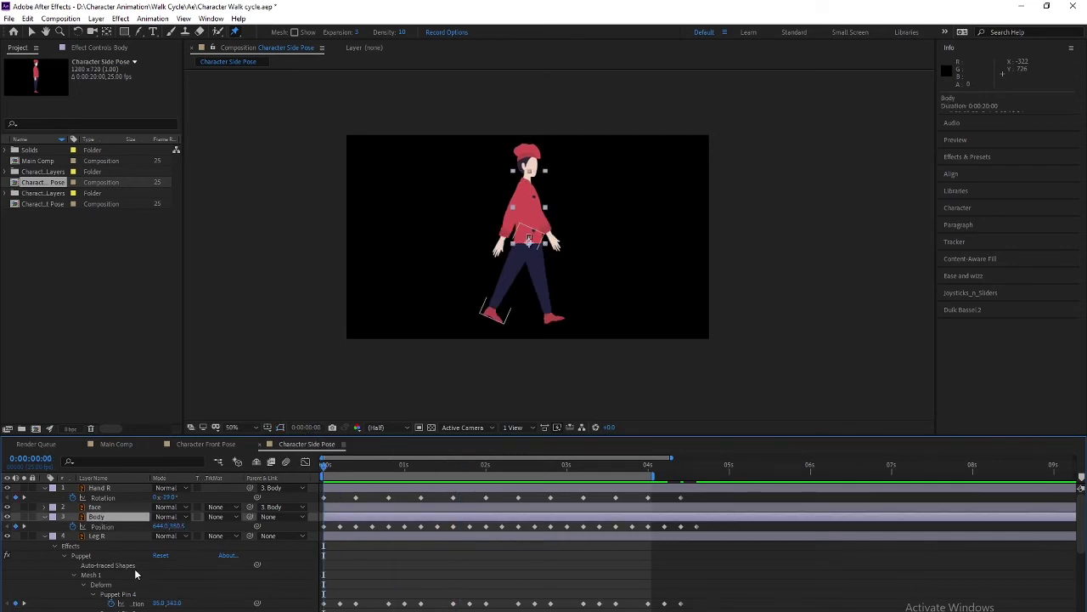
pyautogui.press('=')
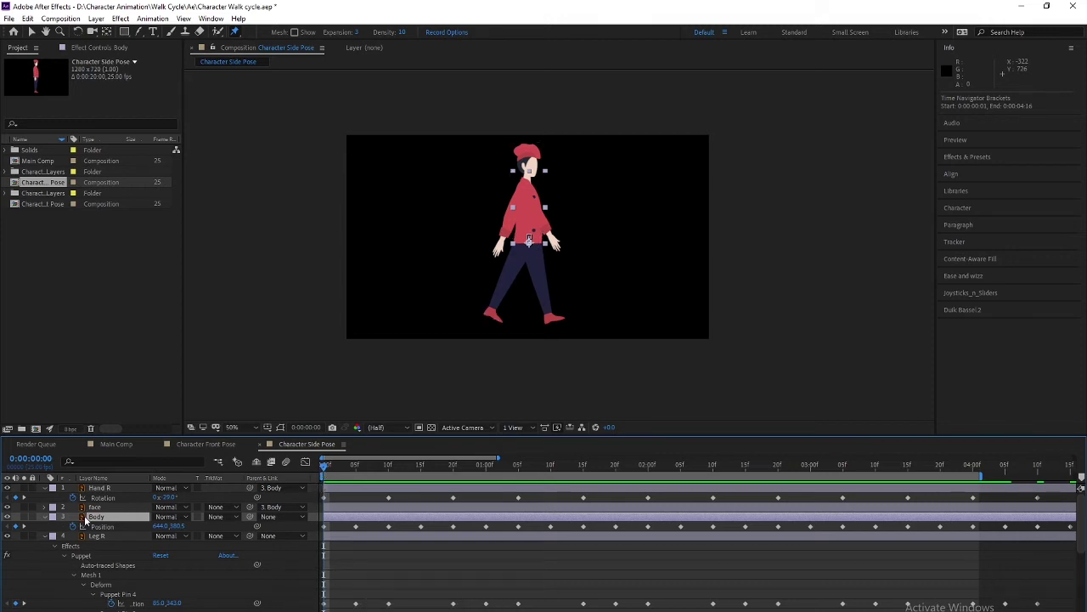
pyautogui.keyDown('ctrl'); pyautogui.click(98, 536); pyautogui.keyUp('ctrl')
pyautogui.click(107, 518)
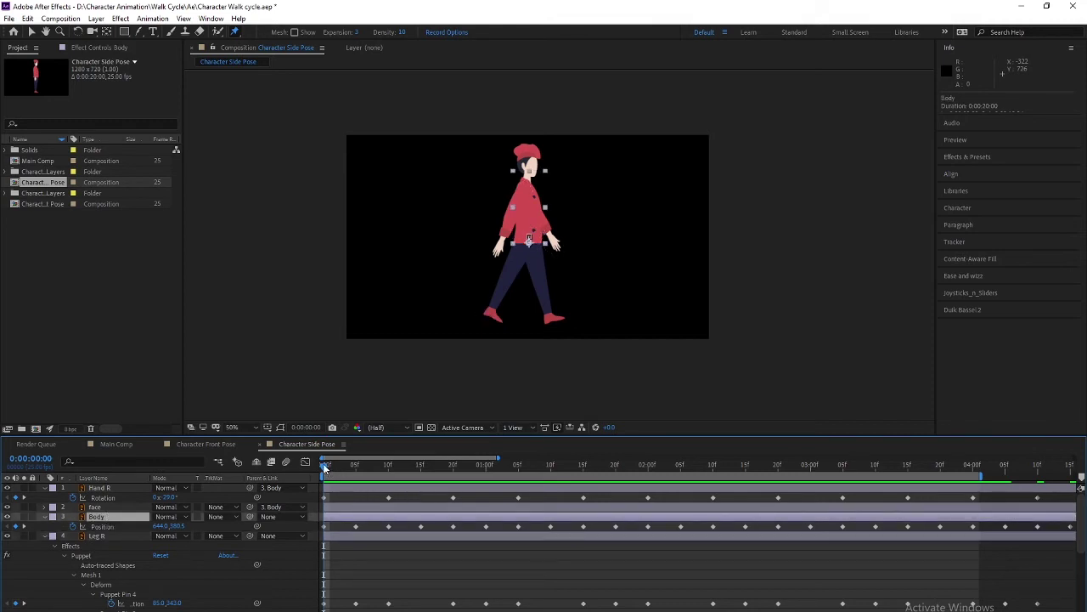
pyautogui.moveTo(325, 466); pyautogui.dragTo(313, 464)
# Step: Key the Body's Rotation with a slight tilt at frame 0 and 0° a few frames later
pyautogui.press('r')
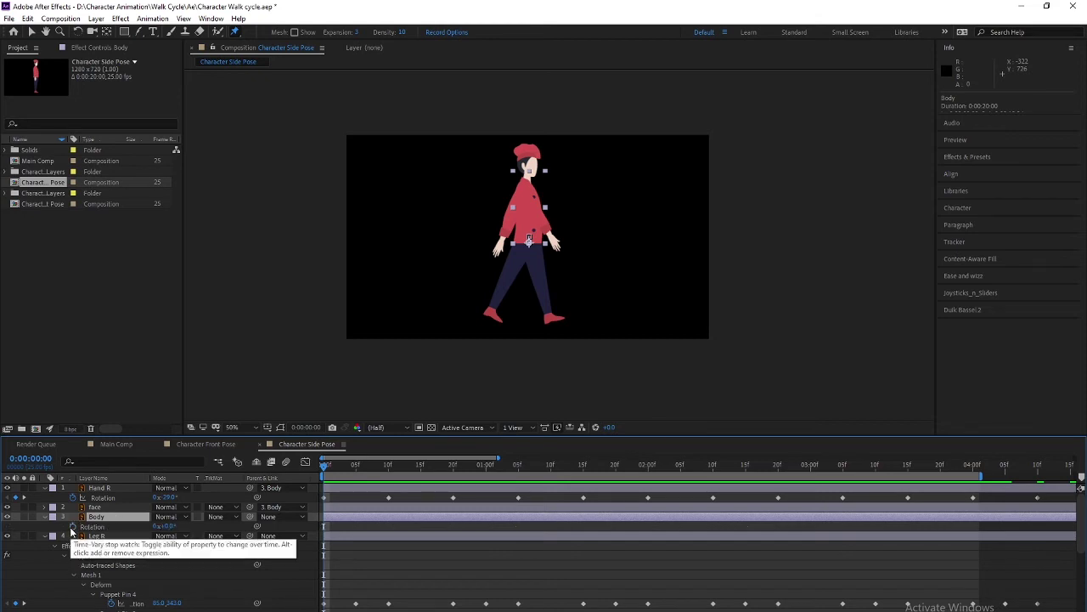
pyautogui.click(72, 528)
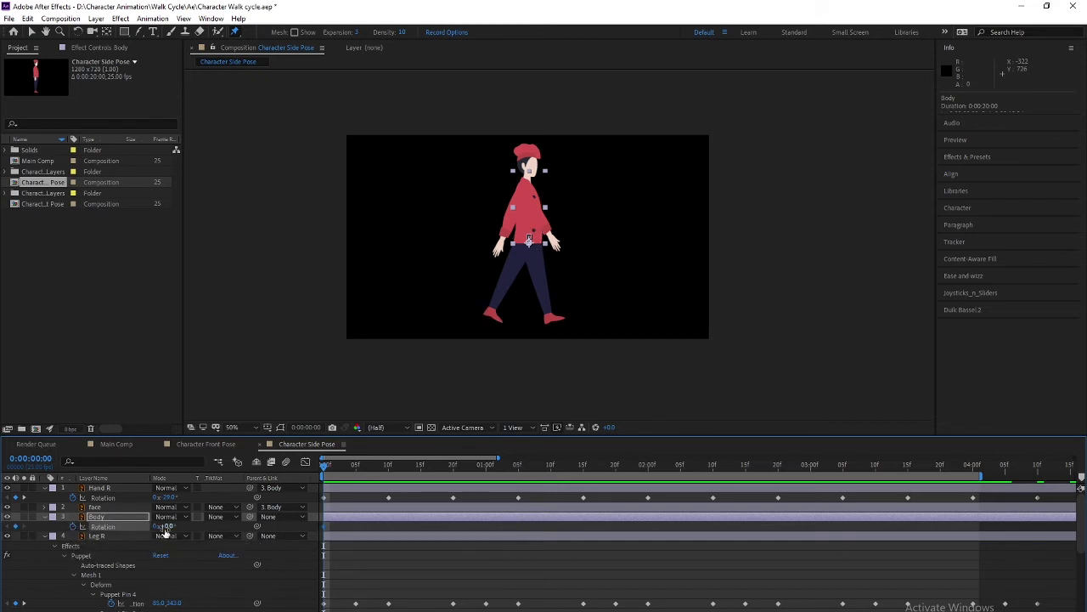
pyautogui.moveTo(163, 527); pyautogui.dragTo(162, 530)
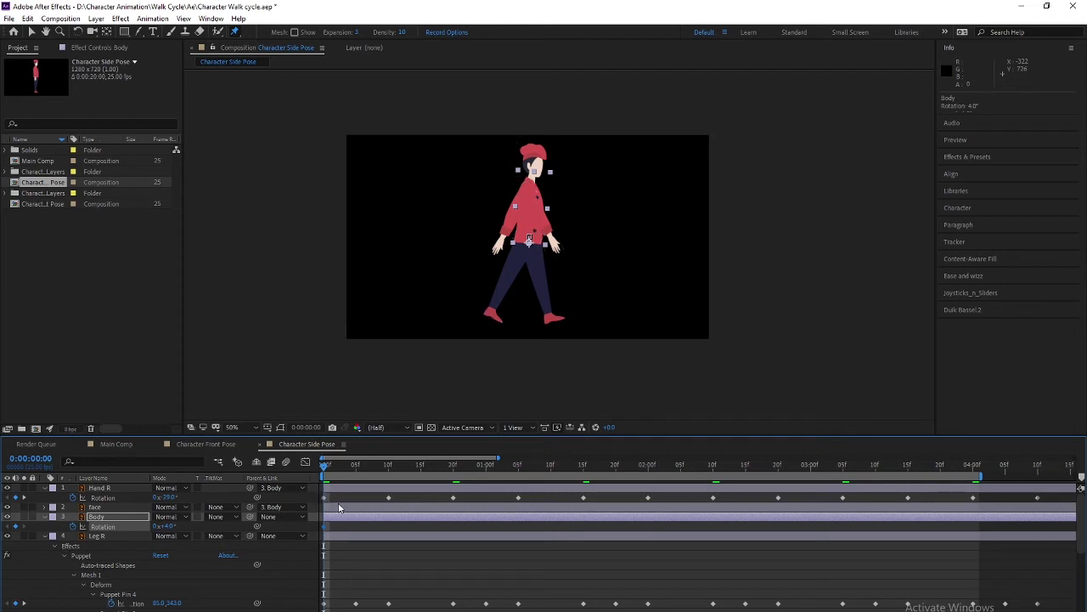
pyautogui.moveTo(325, 464); pyautogui.dragTo(353, 462)
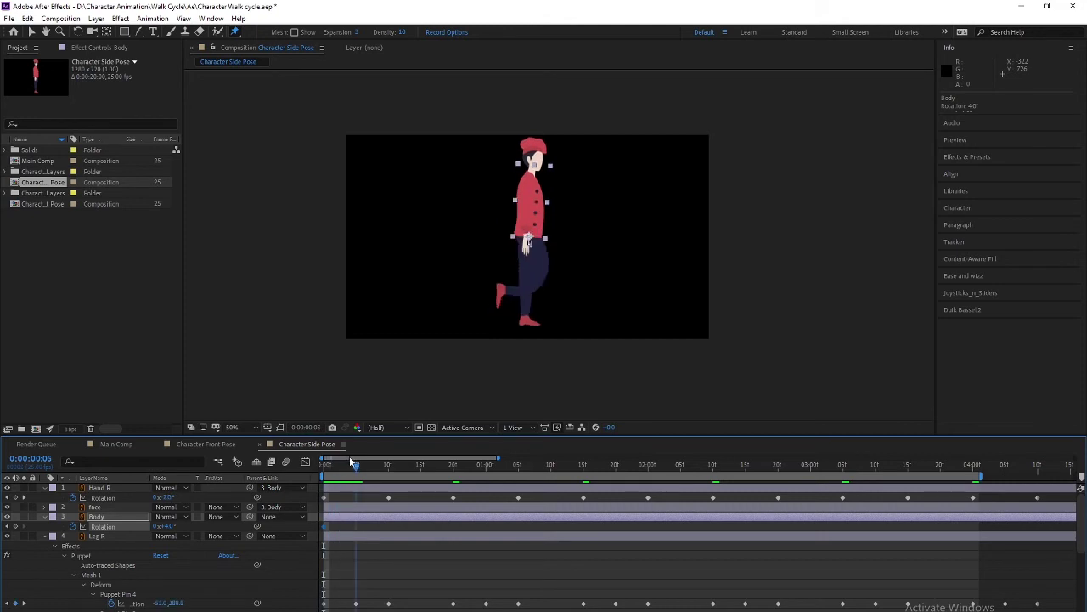
pyautogui.click(170, 527)
pyautogui.write('0')
pyautogui.press('Return')
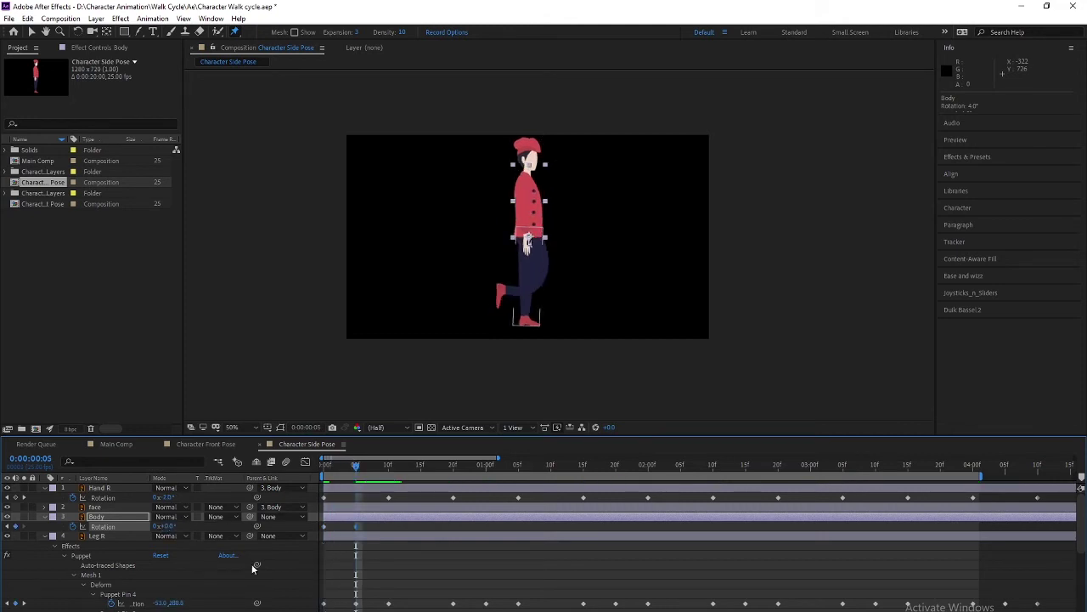
pyautogui.moveTo(343, 464); pyautogui.dragTo(355, 463)
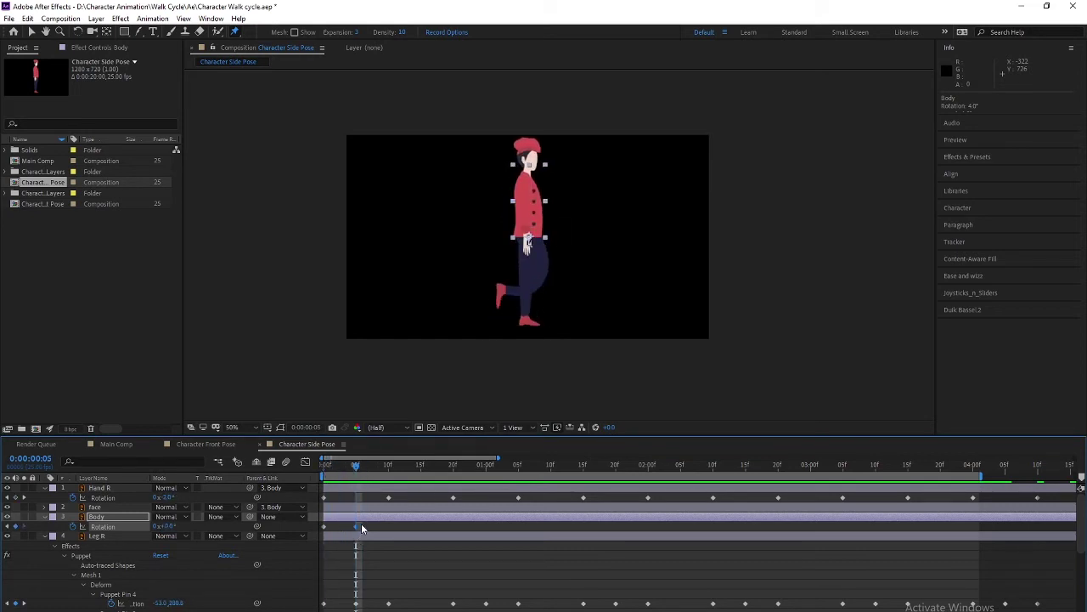
# Step: Copy the two Body Rotation keyframes and paste them at frames 10, 20 and beyond
pyautogui.moveTo(361, 524); pyautogui.dragTo(319, 526)
pyautogui.hotkey('ctrl', 'c')
pyautogui.hotkey('shift', 'pagedown')
pyautogui.press('pageup')
pyautogui.press('pageup')
pyautogui.press('pageup')
pyautogui.press('pageup')
pyautogui.press('pageup')
pyautogui.hotkey('ctrl', 'v')
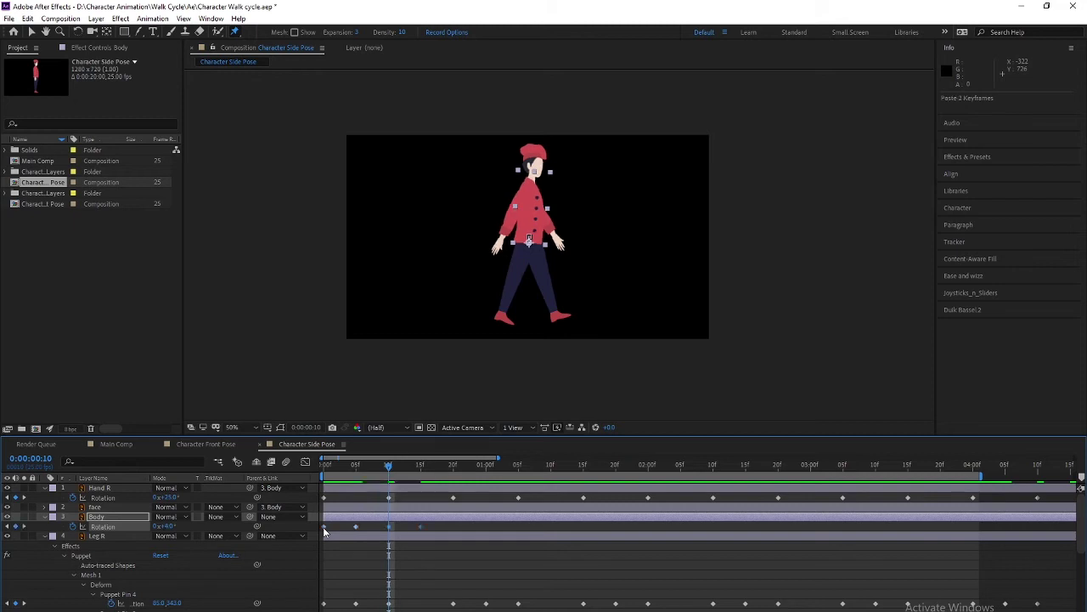
pyautogui.hotkey('shift', 'pagedown')
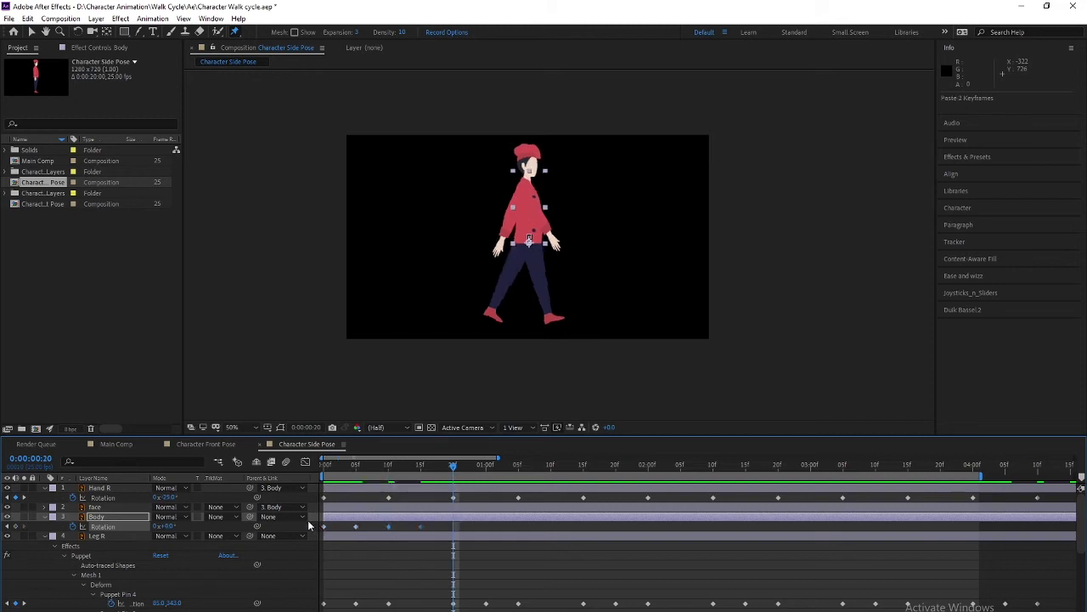
pyautogui.hotkey('ctrl', 'v')
pyautogui.hotkey('shift', 'pagedown')
pyautogui.hotkey('ctrl', 'v')
pyautogui.hotkey('shift', 'pagedown')
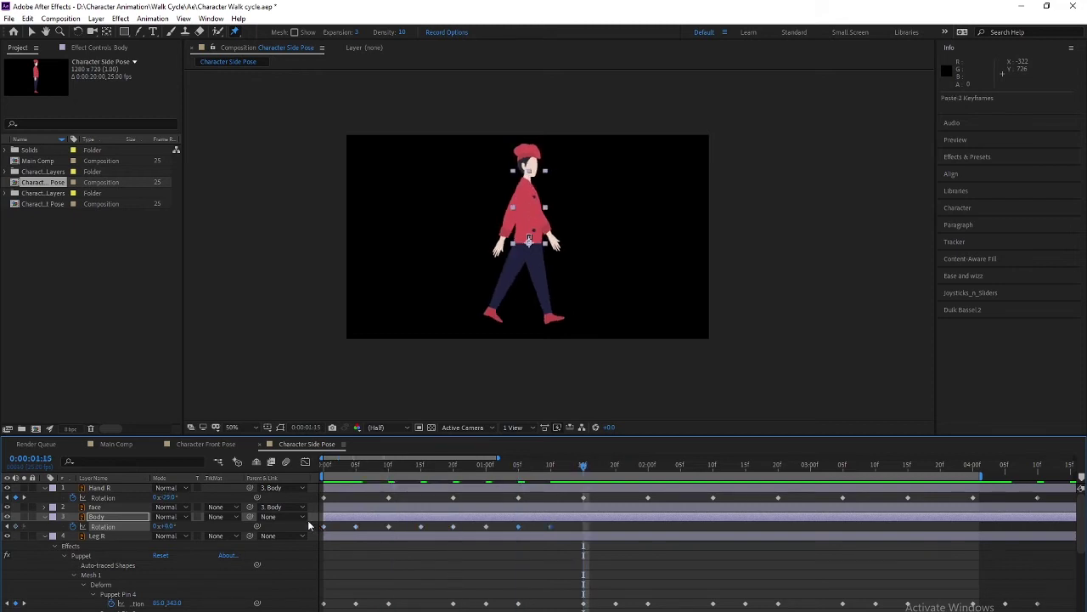
# Step: Copy all ten Body Rotation keyframes and paste them again at 2 seconds and 4 seconds
pyautogui.moveTo(623, 525); pyautogui.dragTo(289, 527)
pyautogui.hotkey('ctrl', 'c')
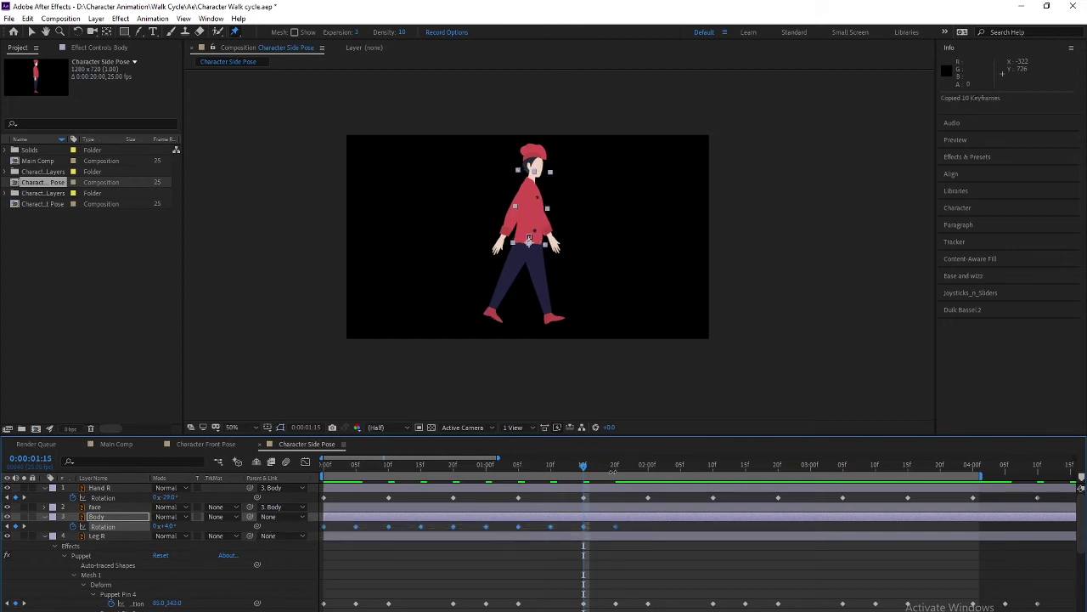
pyautogui.press('space')
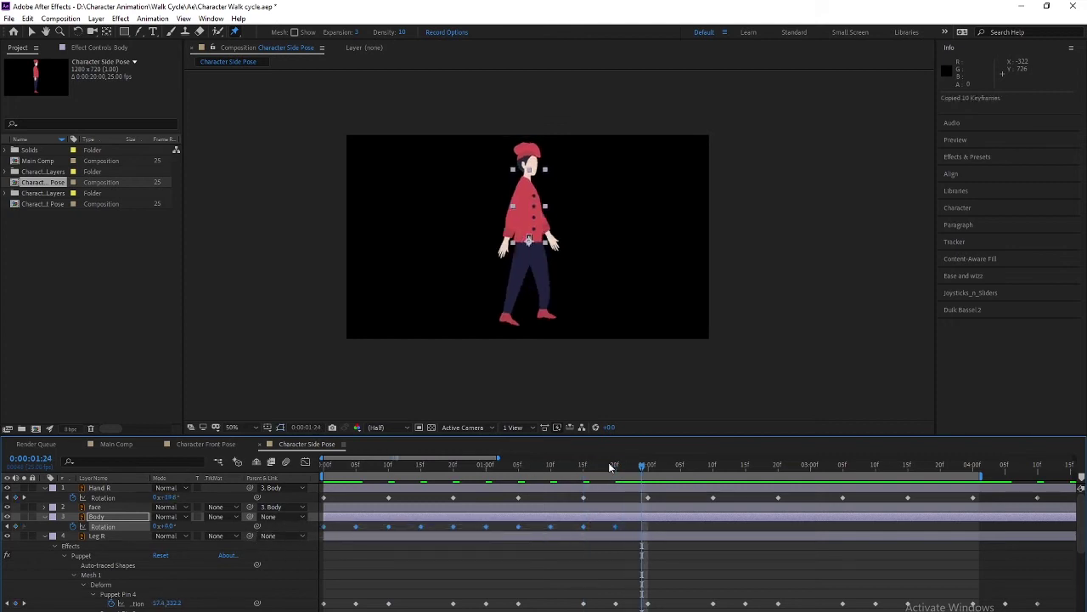
pyautogui.press('space')
pyautogui.hotkey('ctrl', 'v')
pyautogui.scroll(-4, 764, 527)
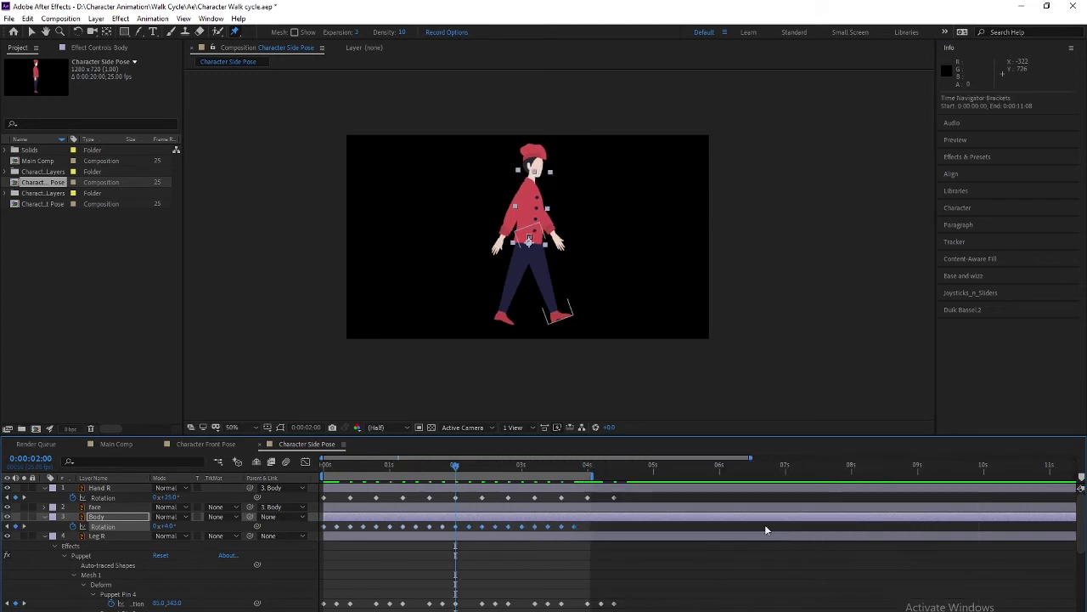
pyautogui.moveTo(570, 464); pyautogui.dragTo(565, 465)
pyautogui.hotkey('shift', 'pagedown')
pyautogui.hotkey('ctrl', 'v')
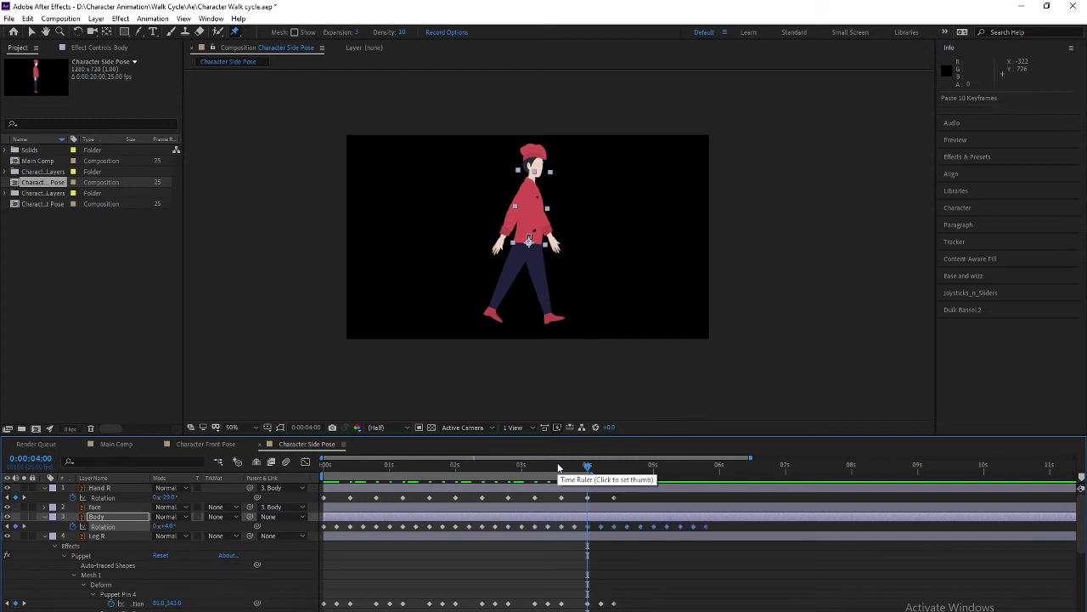
pyautogui.moveTo(558, 467); pyautogui.dragTo(323, 466)
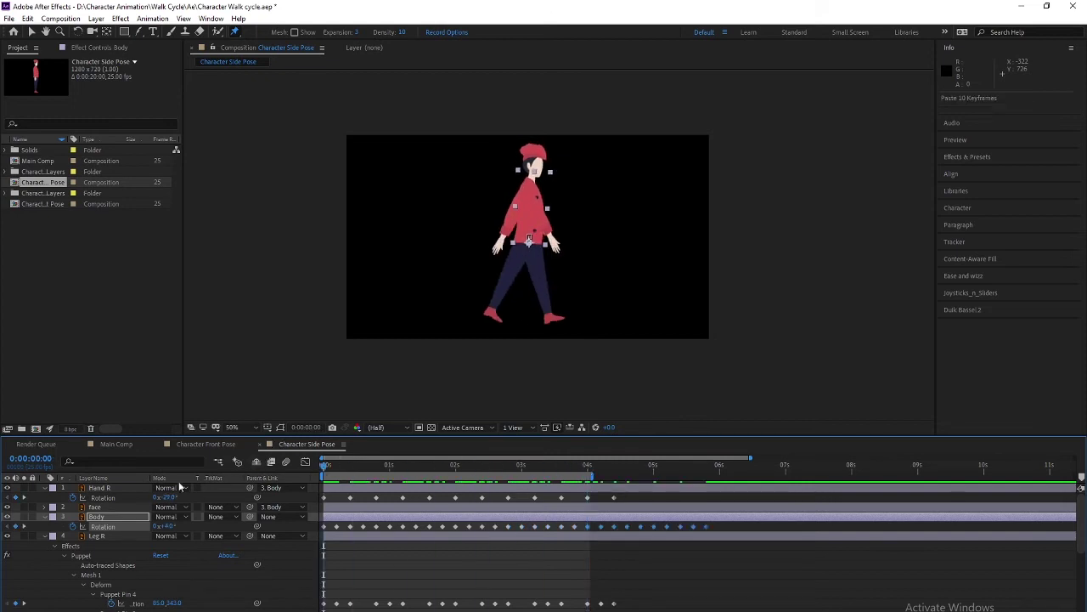
pyautogui.keyDown('ctrl'); pyautogui.click(128, 514); pyautogui.keyUp('ctrl')
pyautogui.press('space')
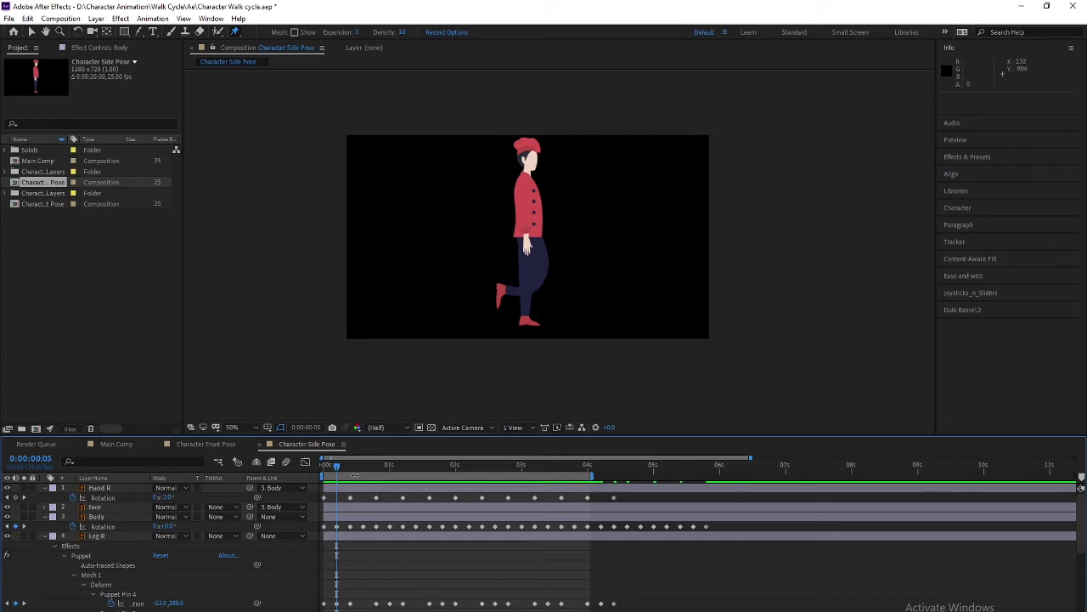
pyautogui.moveTo(337, 462); pyautogui.dragTo(323, 465)
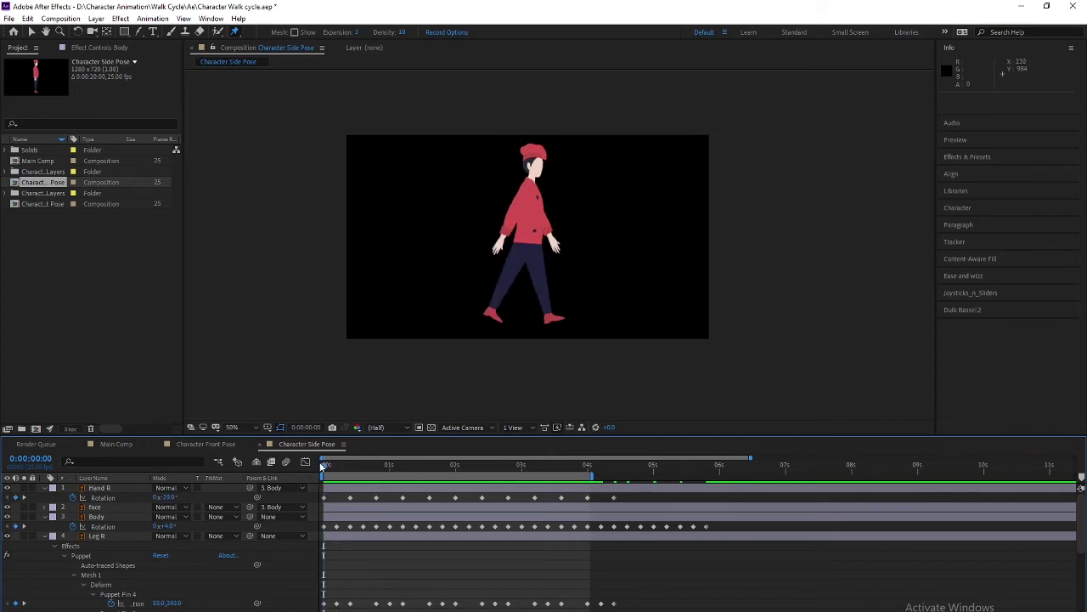
pyautogui.press('space')
pyautogui.press('space')
pyautogui.click(335, 490)
pyautogui.click(111, 491)
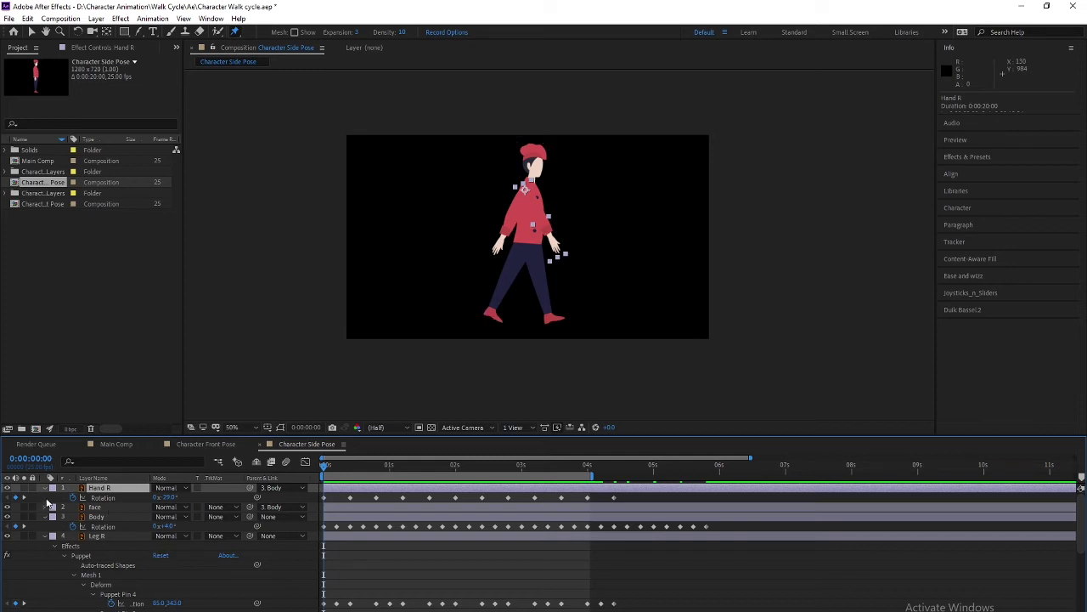
# Step: Key the face layer's Rotation at -8° on frame 0 and 0° on frame 5
pyautogui.click(96, 507)
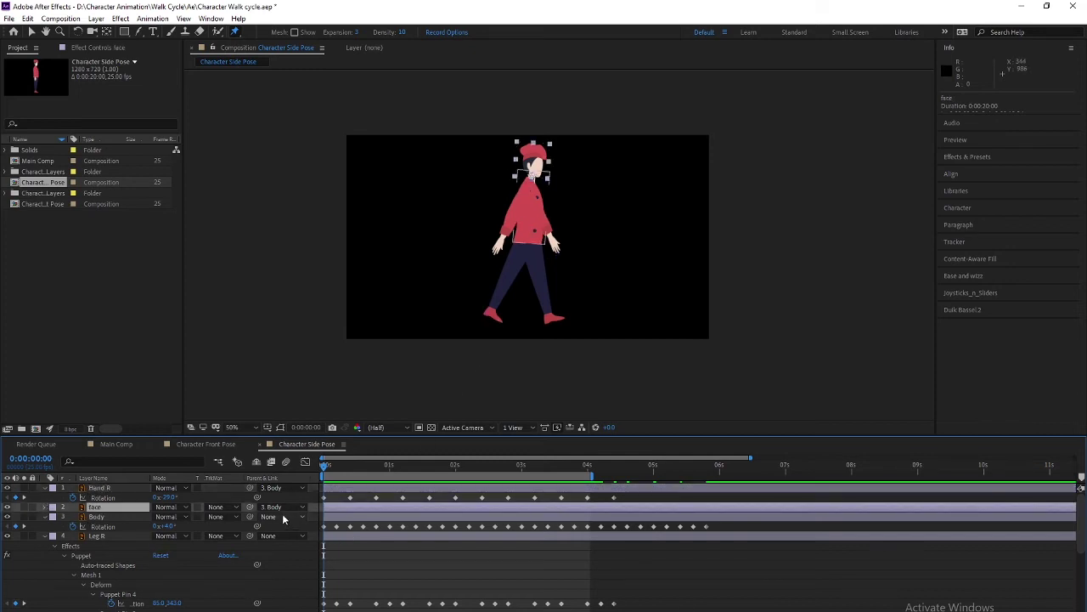
pyautogui.press('r')
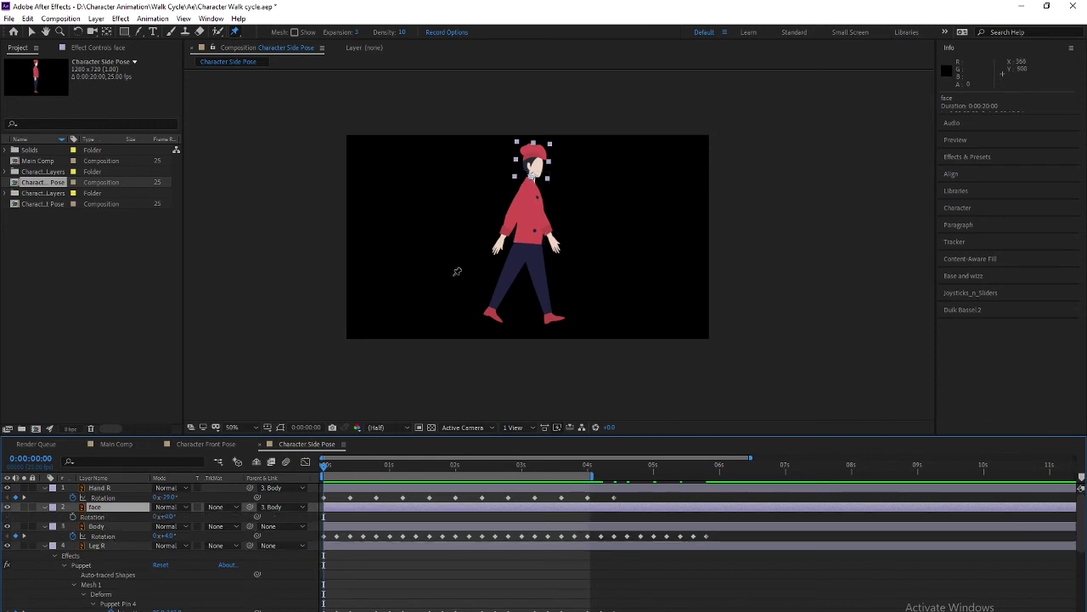
pyautogui.press('.')
pyautogui.moveTo(387, 280); pyautogui.dragTo(390, 297)
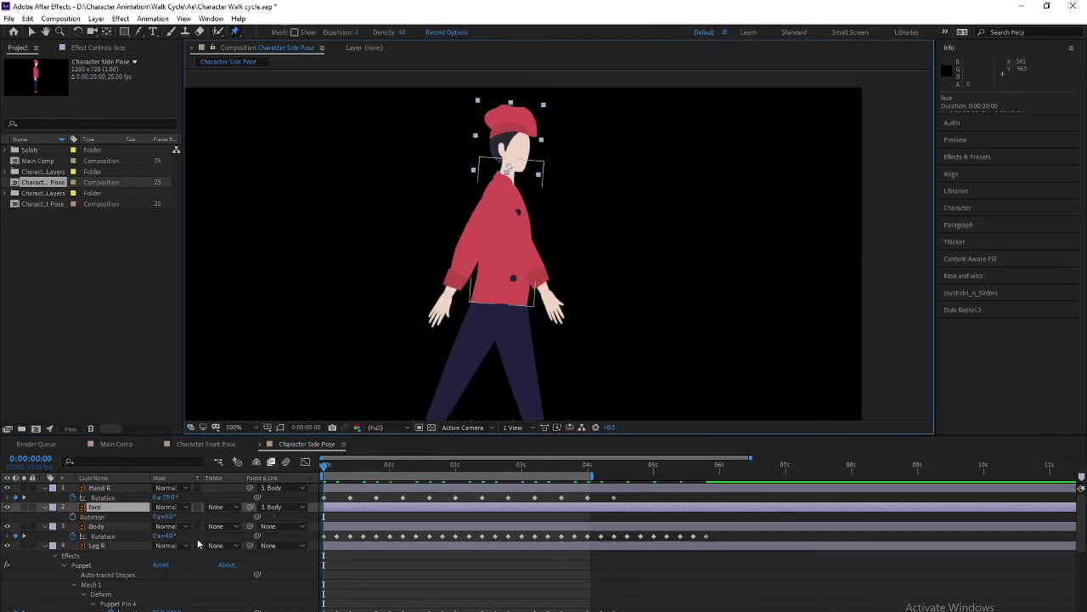
pyautogui.click(90, 517)
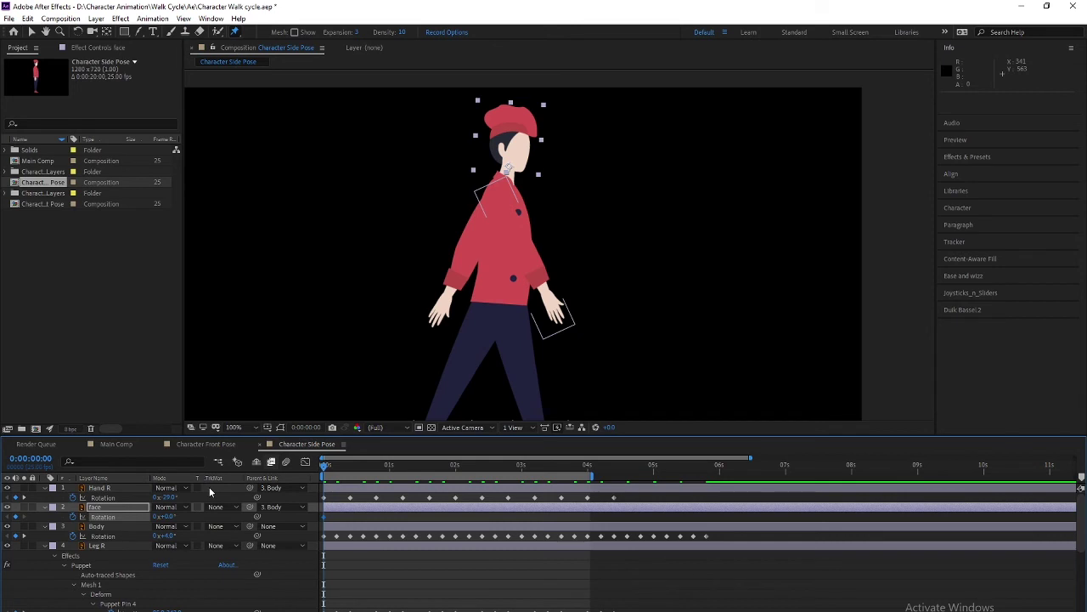
pyautogui.press('KP_Subtract')
pyautogui.press('KP_Subtract')
pyautogui.press('KP_Subtract')
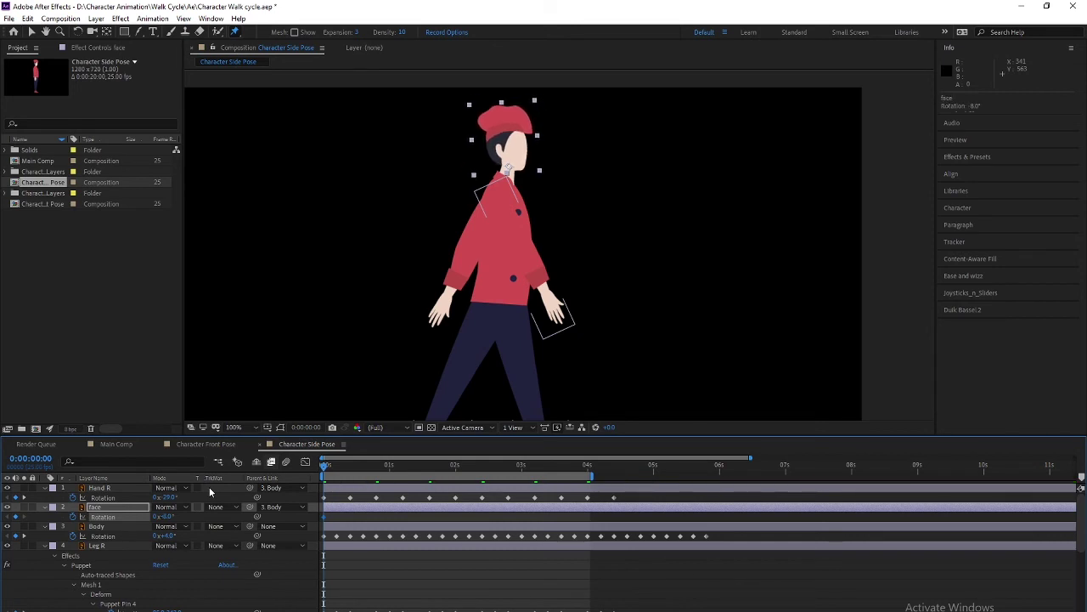
pyautogui.press('pagedown')
pyautogui.press('pagedown')
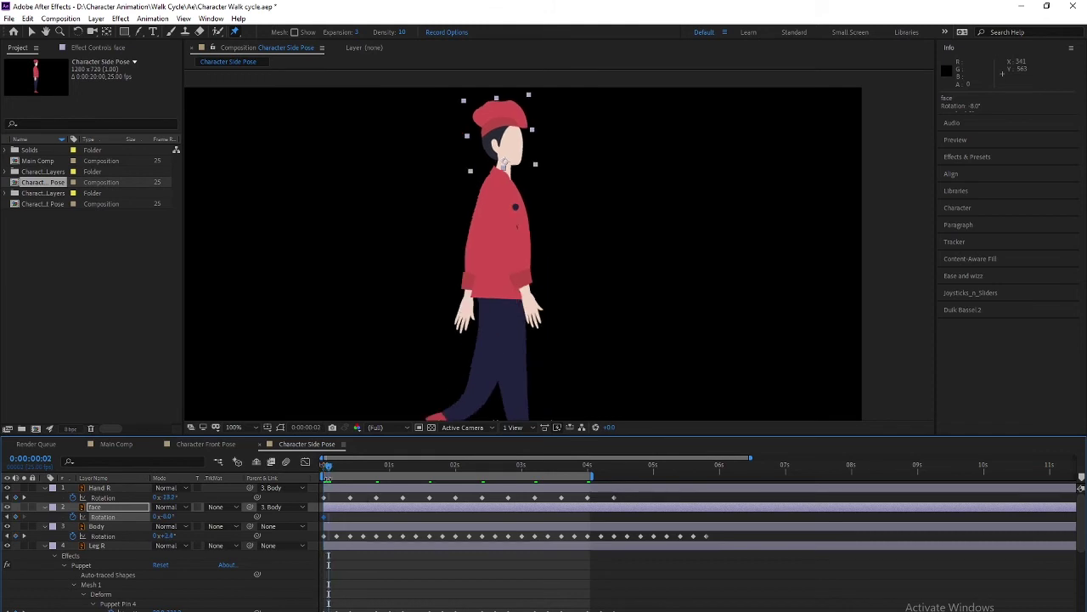
pyautogui.press('pagedown')
pyautogui.press('pagedown')
pyautogui.press('pagedown')
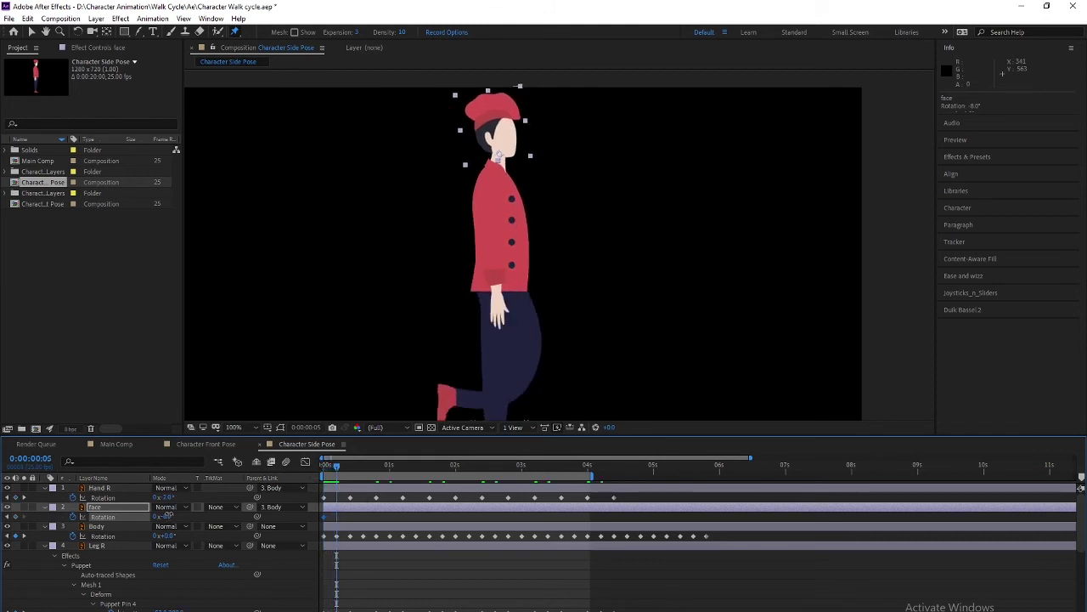
pyautogui.click(166, 516)
pyautogui.write('0')
pyautogui.press('Return')
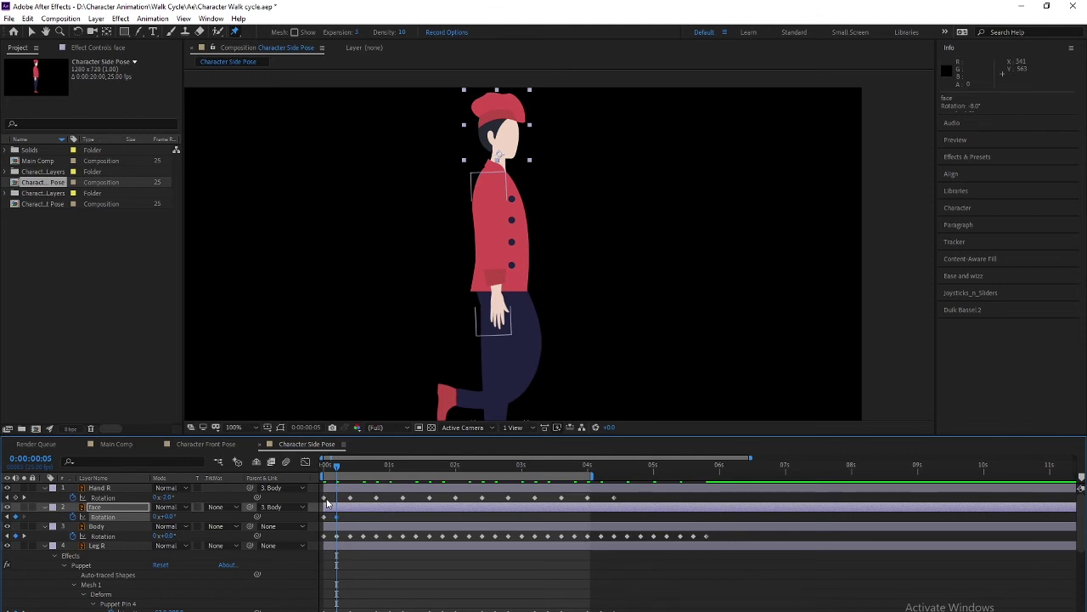
# Step: Copy the face rotation keyframes and paste them at frames 10 and 20
pyautogui.moveTo(337, 465)
pyautogui.mouseDown()
pyautogui.moveTo(351, 469)
pyautogui.moveTo(315, 513)
pyautogui.mouseUp()
pyautogui.hotkey('ctrl', 'c')
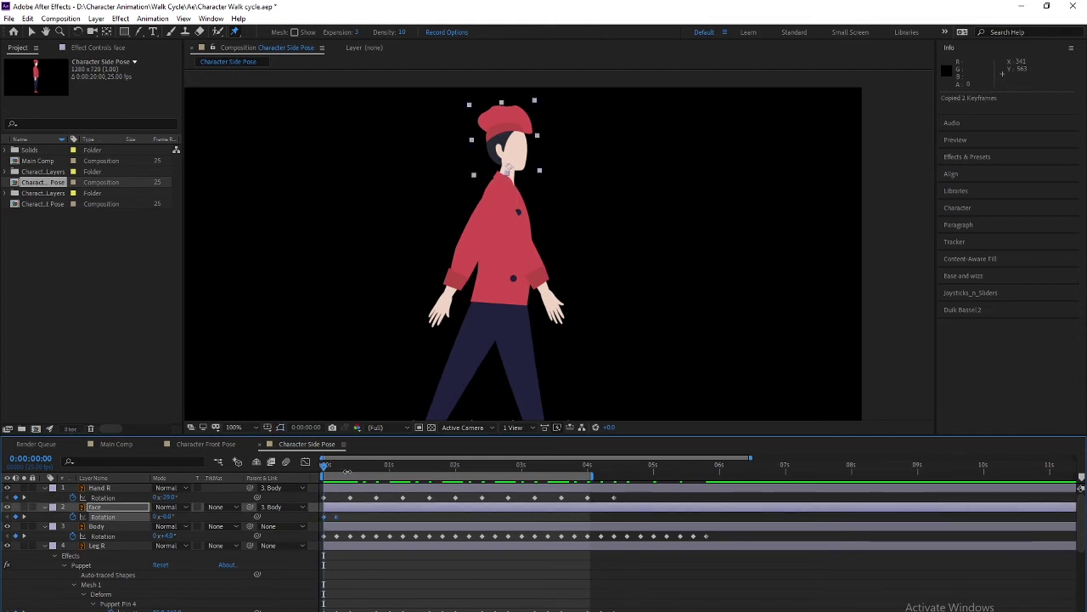
pyautogui.click(347, 466)
pyautogui.click(368, 510)
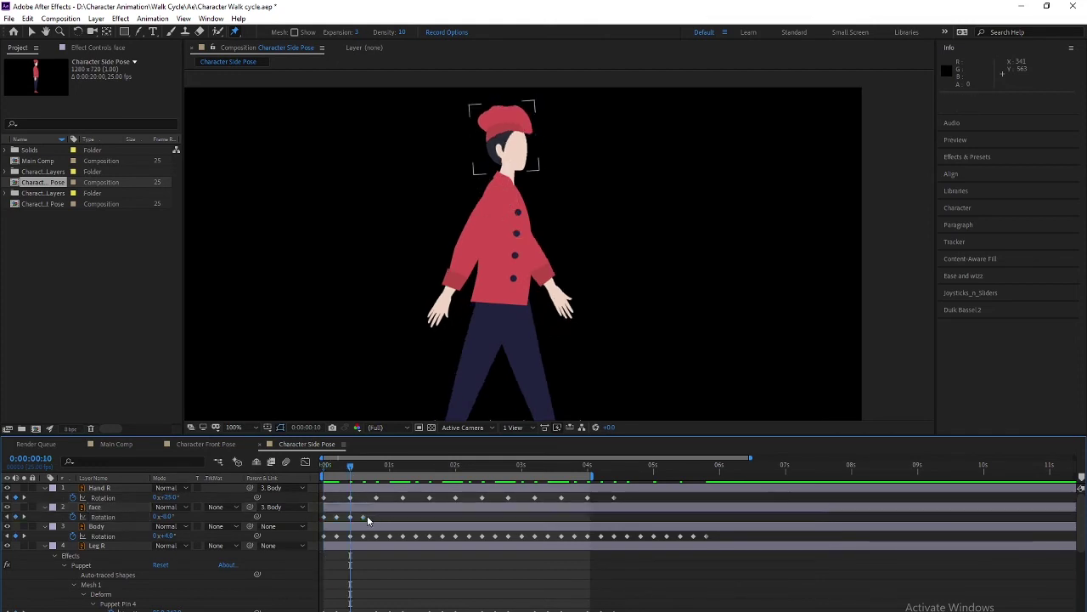
pyautogui.hotkey('ctrl', 'v')
pyautogui.moveTo(319, 523); pyautogui.dragTo(367, 508)
pyautogui.hotkey('ctrl', 'c')
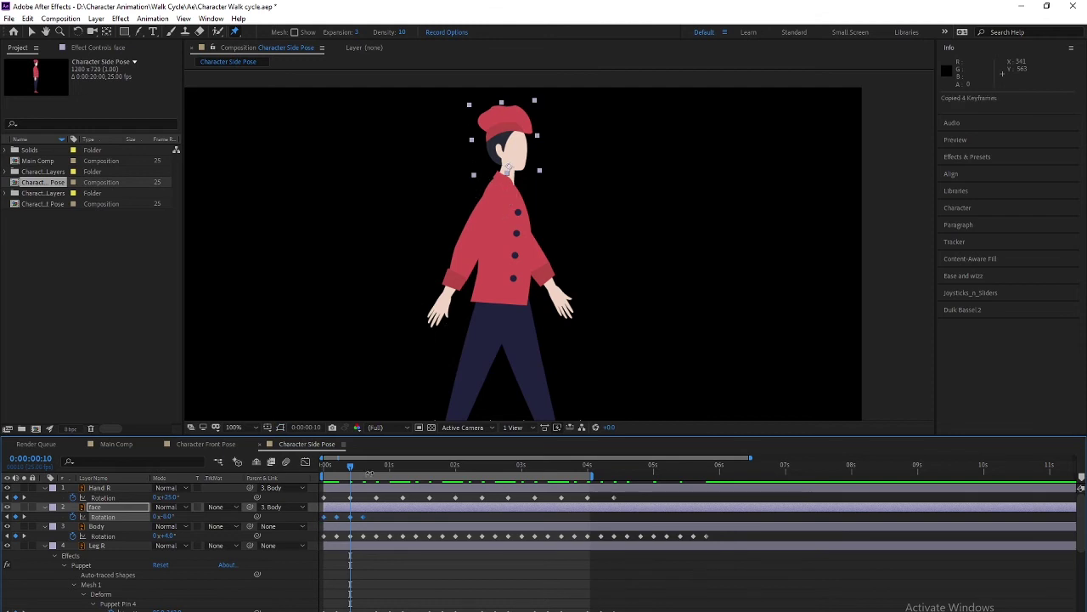
pyautogui.click(375, 466)
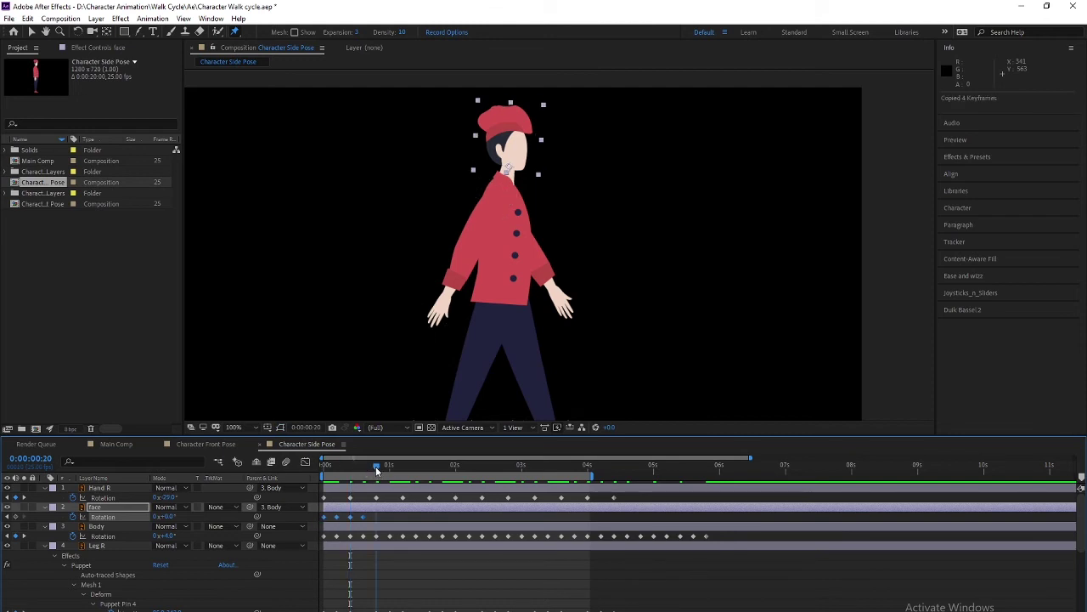
pyautogui.click(429, 514)
pyautogui.hotkey('ctrl', 'v')
# Step: Paste the eight face rotation keyframes at 1:15 and 3:05, then preview from the start
pyautogui.hotkey('ctrl', 'c')
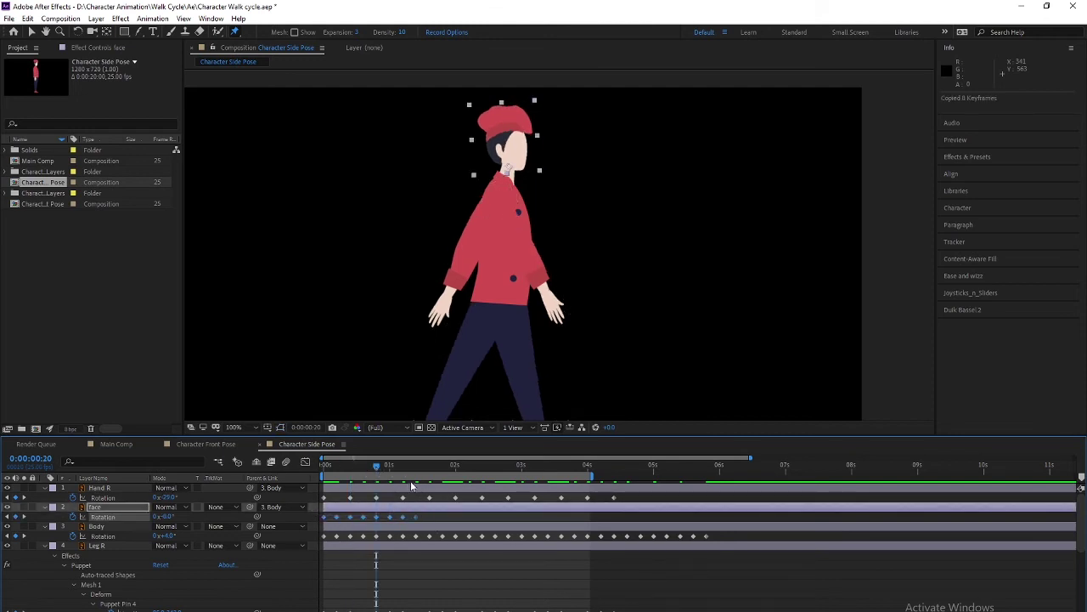
pyautogui.click(429, 469)
pyautogui.hotkey('ctrl', 'v')
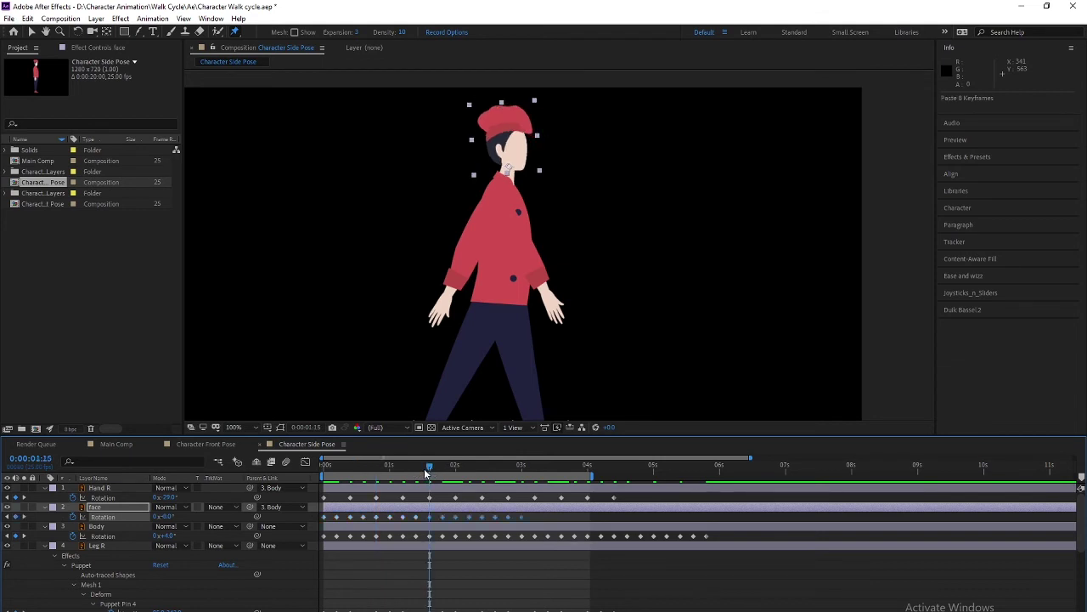
pyautogui.click(534, 466)
pyautogui.hotkey('ctrl', 'v')
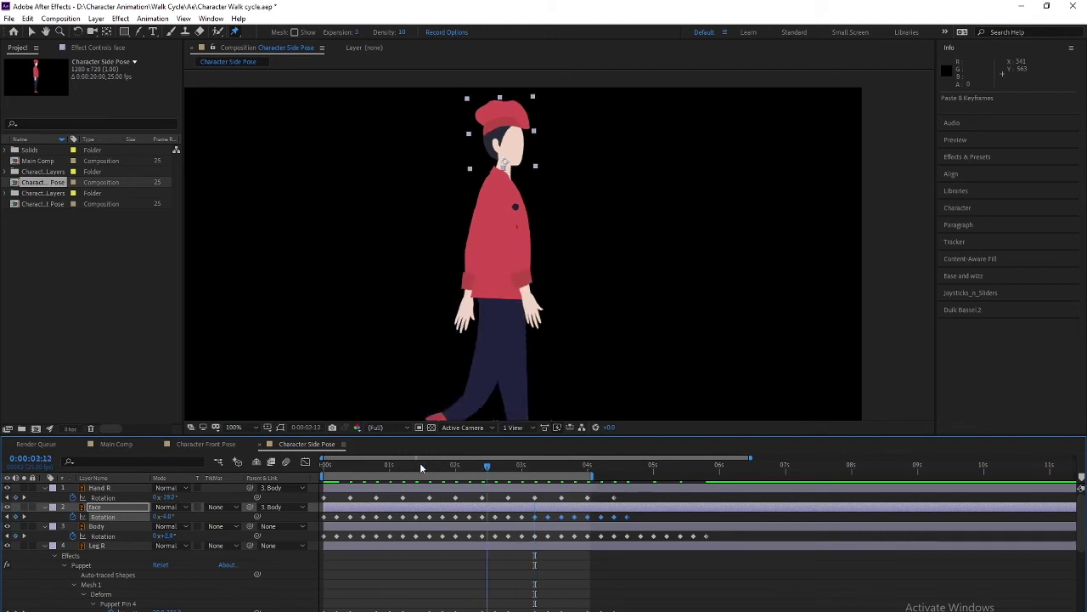
pyautogui.moveTo(534, 465); pyautogui.dragTo(324, 465)
pyautogui.scroll(-2, 302, 371)
pyautogui.press('space')
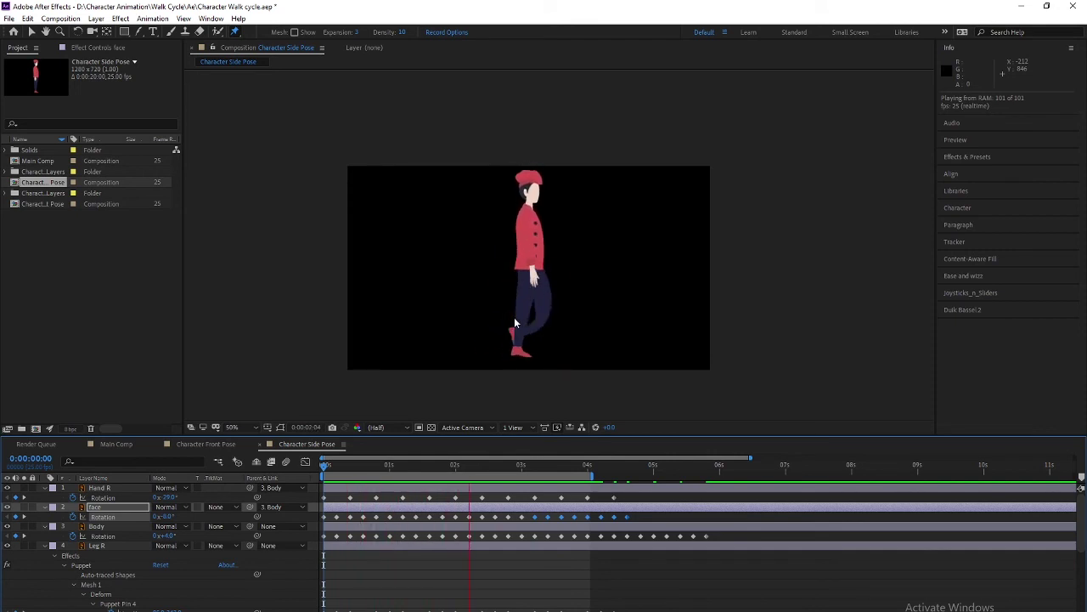
# Step: Preview the walk cycle several times, select Hand R, and return to frame 0
pyautogui.press('space')
pyautogui.moveTo(486, 467)
pyautogui.mouseDown()
pyautogui.moveTo(411, 469)
pyautogui.moveTo(503, 472)
pyautogui.mouseUp()
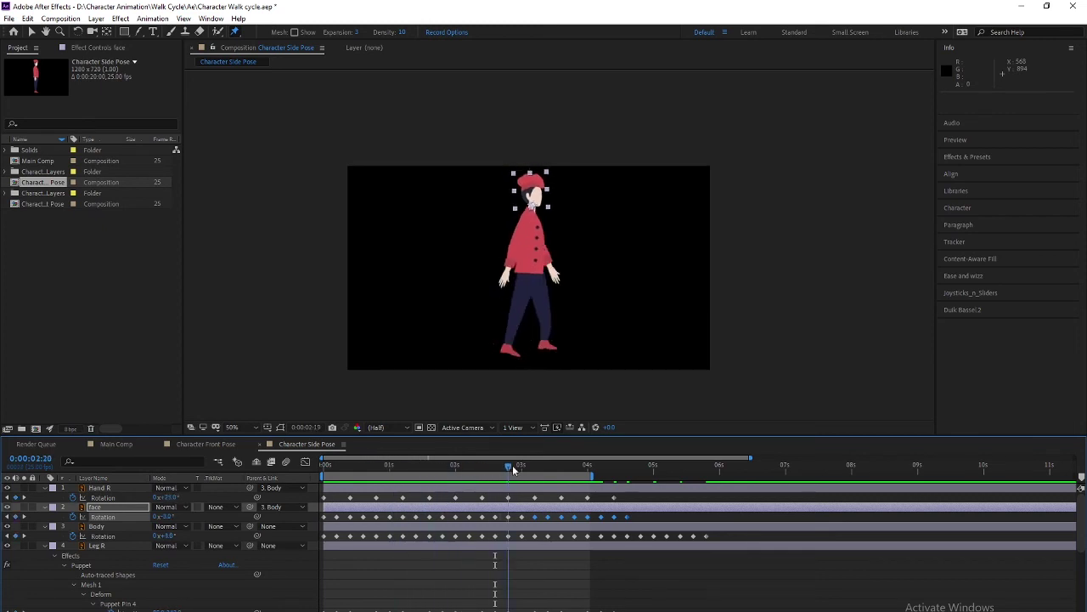
pyautogui.press('space')
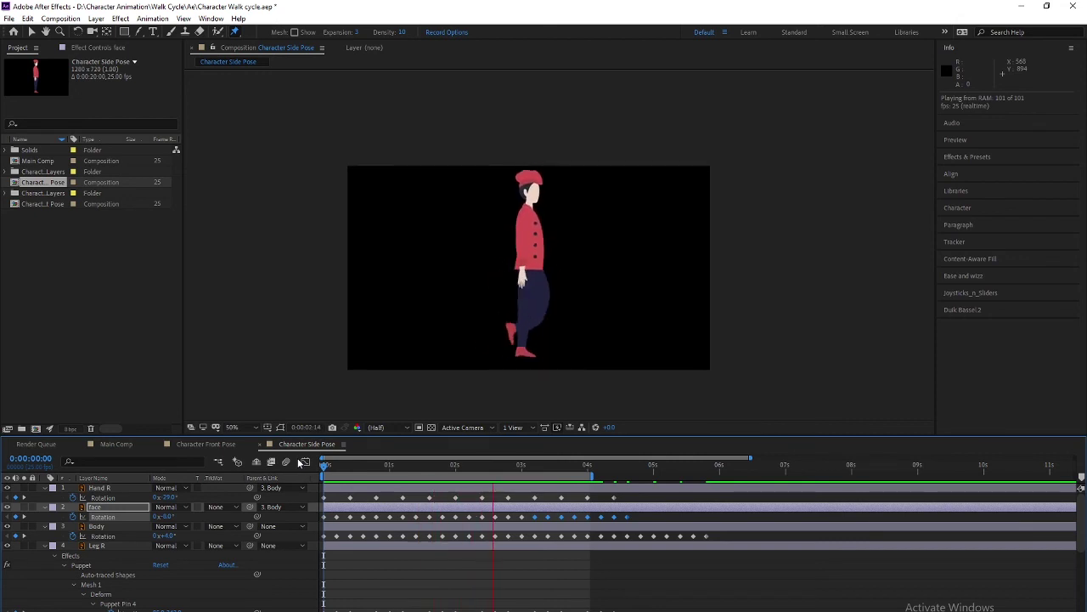
pyautogui.press('space')
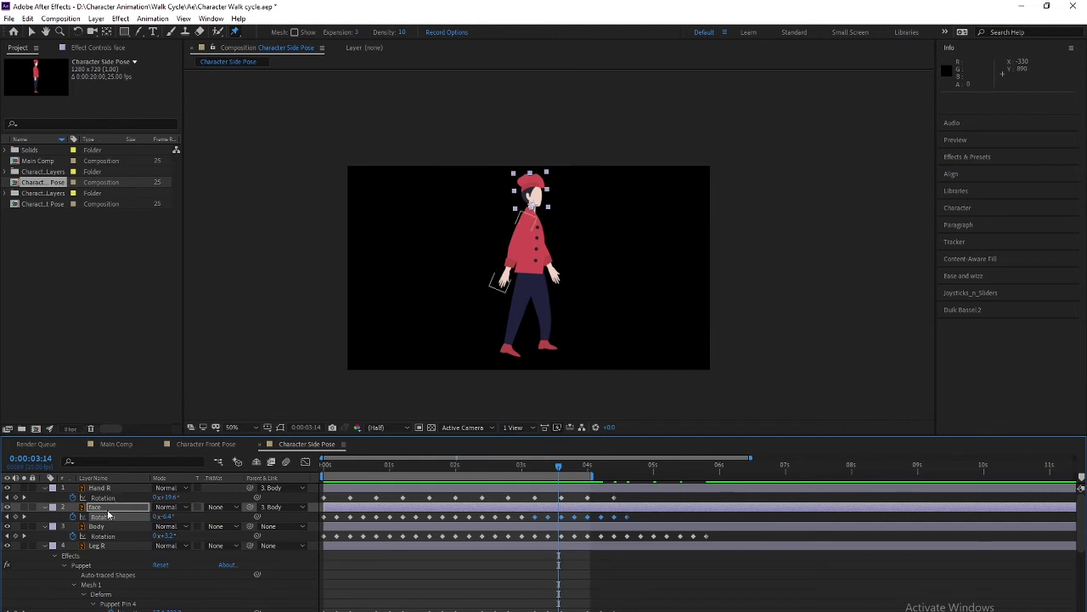
pyautogui.click(99, 488)
pyautogui.moveTo(344, 465)
pyautogui.mouseDown()
pyautogui.moveTo(353, 467)
pyautogui.moveTo(323, 470)
pyautogui.mouseUp()
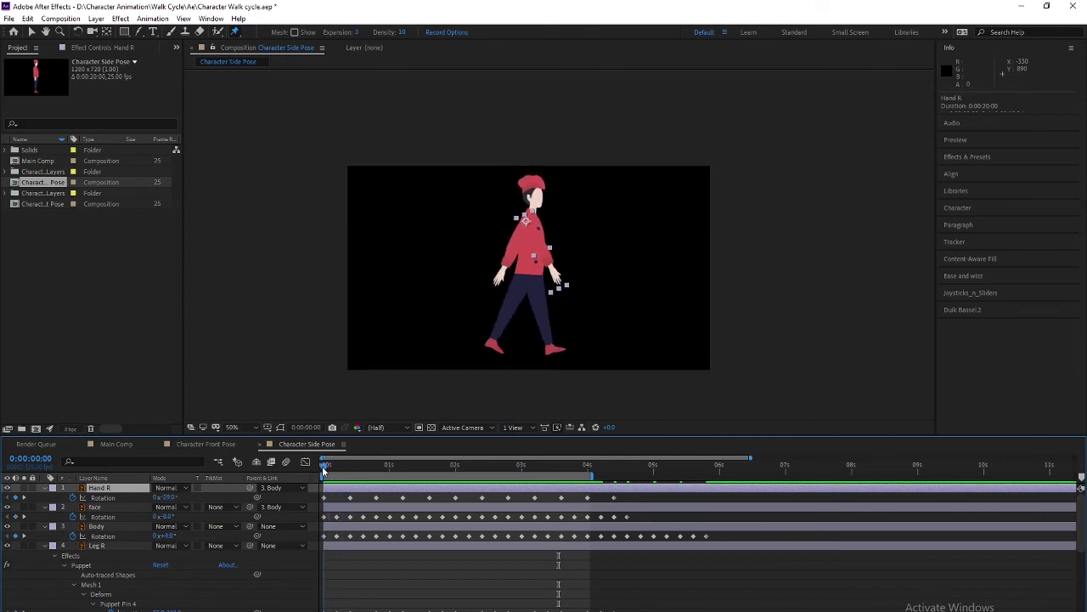
pyautogui.press('space')
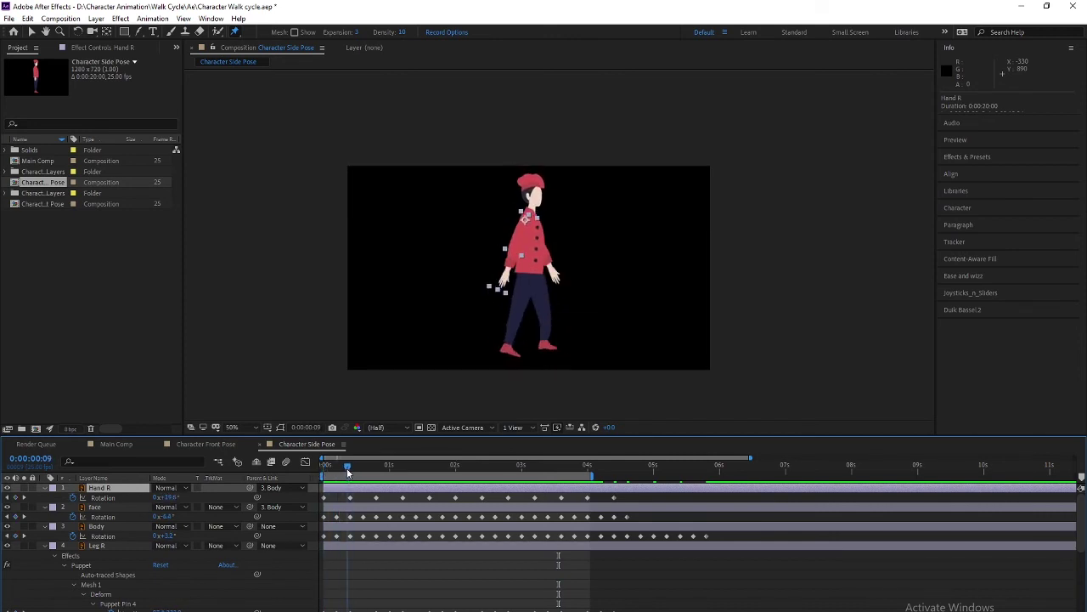
pyautogui.press('space')
pyautogui.press('space')
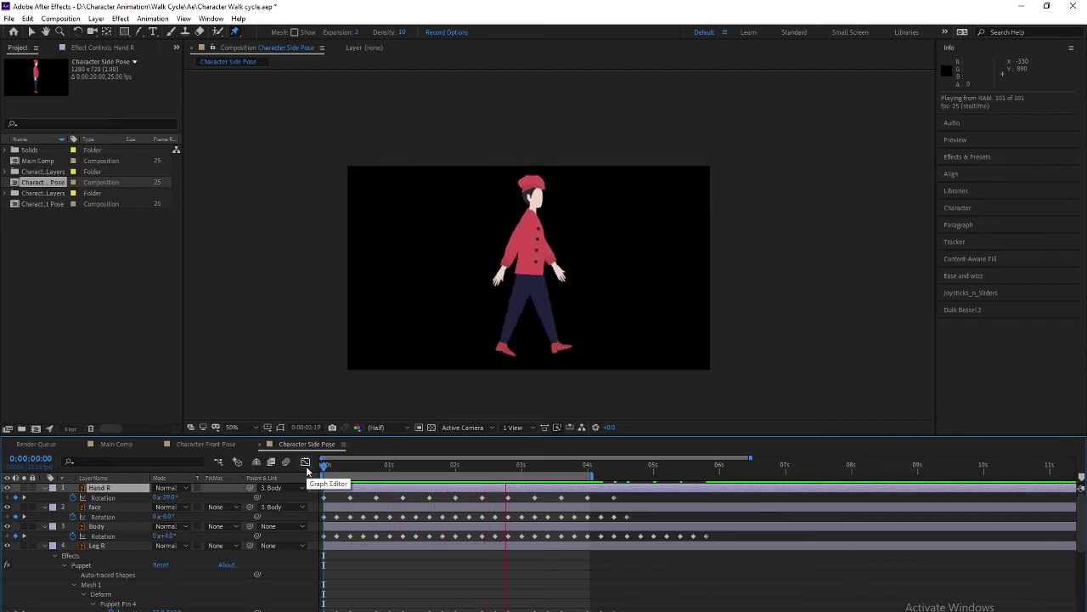
pyautogui.press('space')
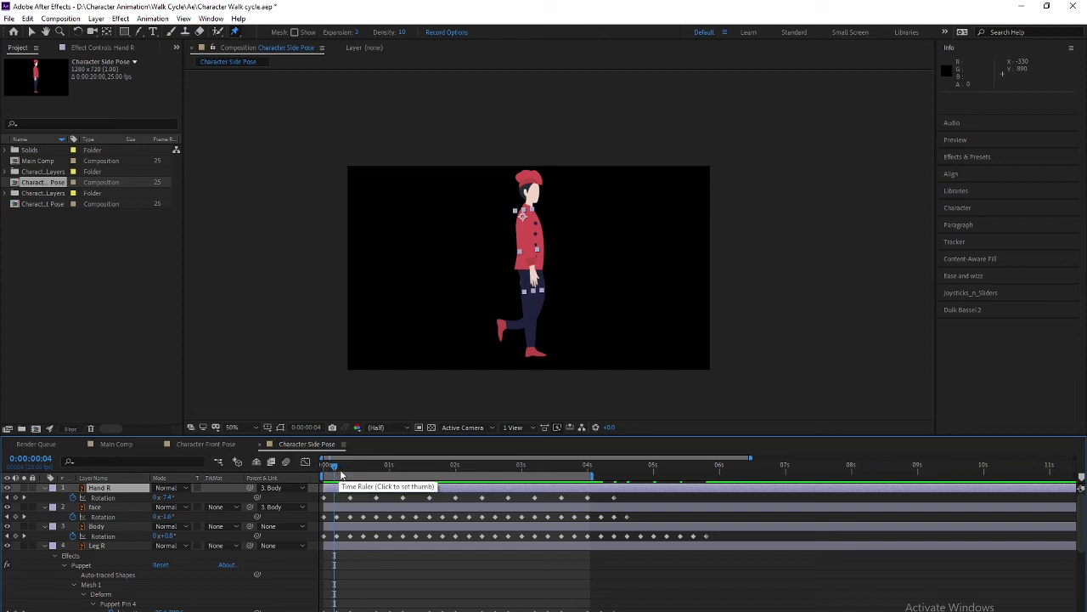
pyautogui.moveTo(333, 467); pyautogui.dragTo(311, 473)
pyautogui.press('/')
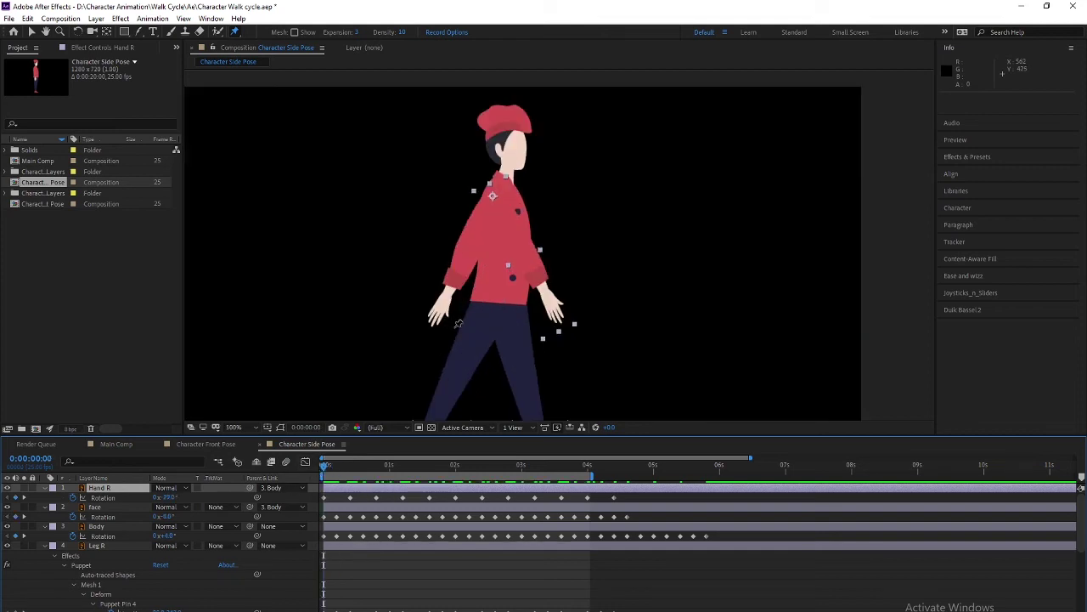
pyautogui.click(8, 489)
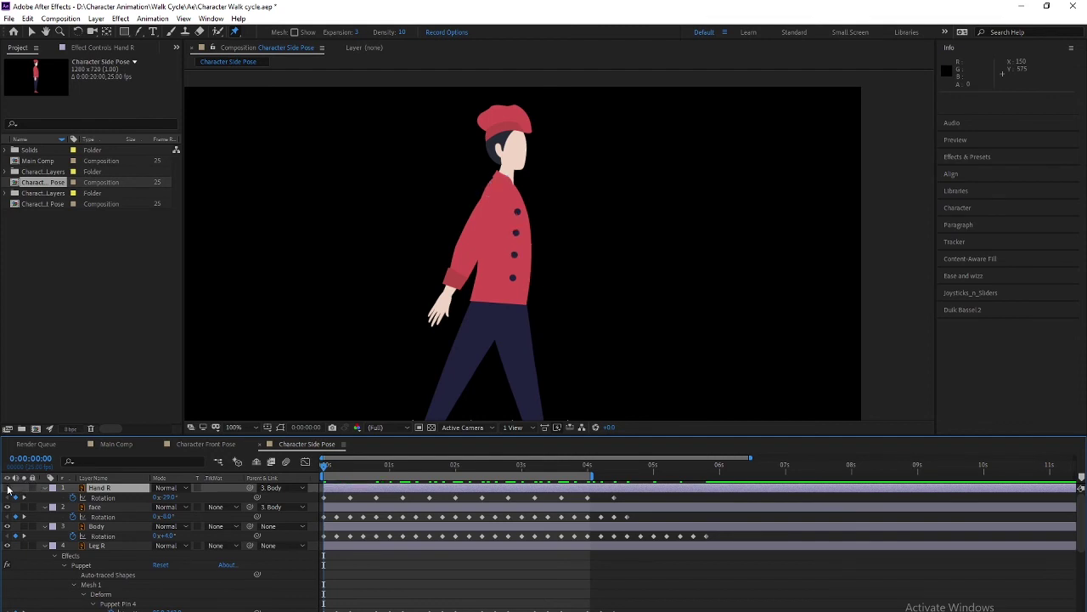
pyautogui.click(8, 488)
pyautogui.click(7, 488)
pyautogui.click(7, 489)
pyautogui.click(7, 488)
pyautogui.click(8, 488)
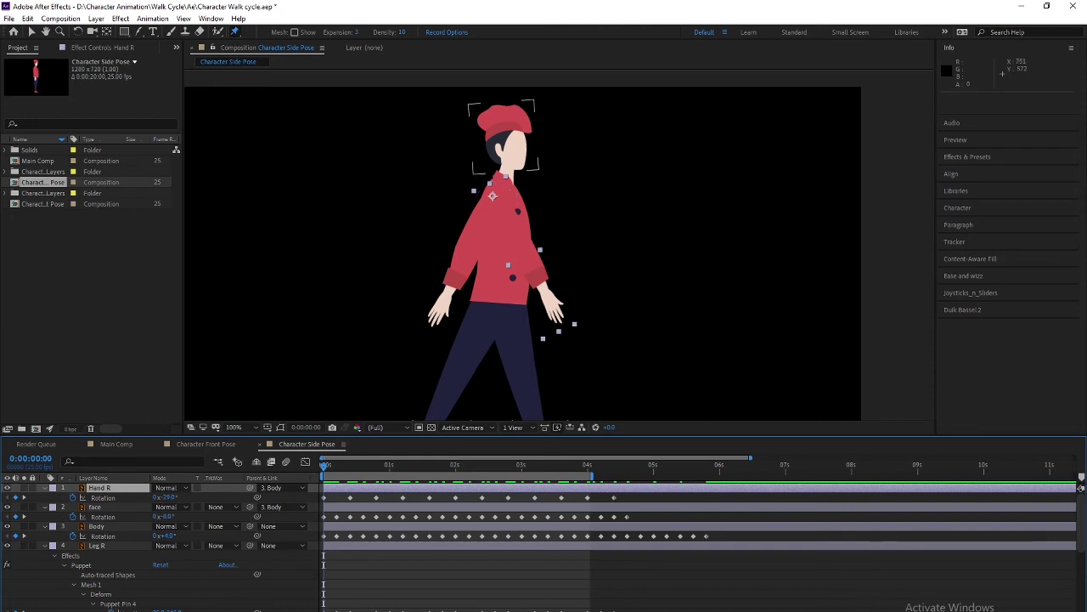
pyautogui.moveTo(330, 468); pyautogui.dragTo(320, 478)
pyautogui.click(24, 487)
# Step: Solo the right arm and place puppet pins on the upper arm, wrist and hand
pyautogui.click(491, 194)
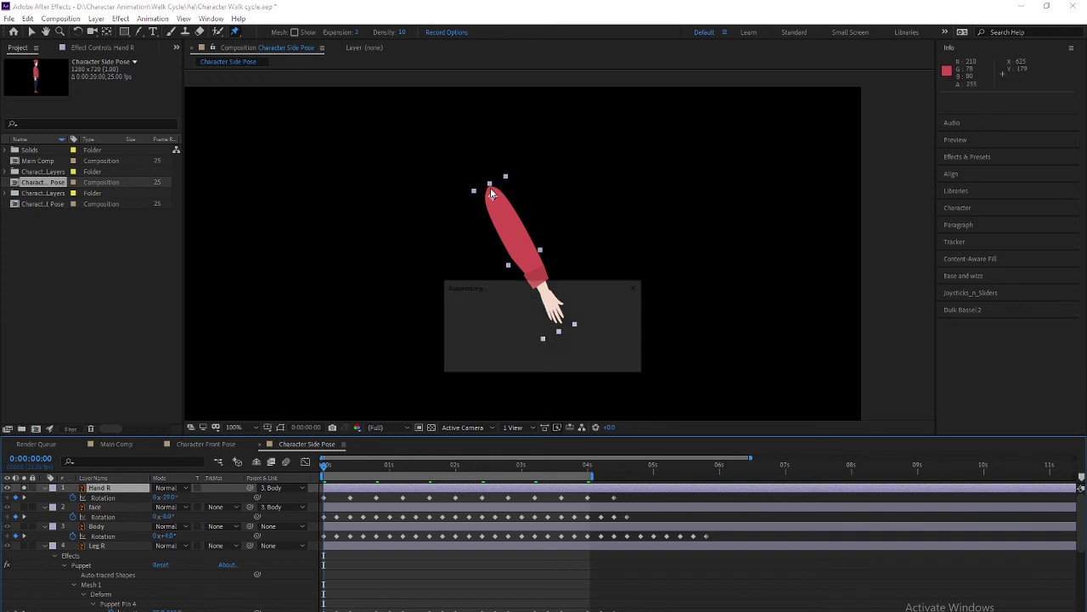
pyautogui.click(518, 237)
pyautogui.click(545, 288)
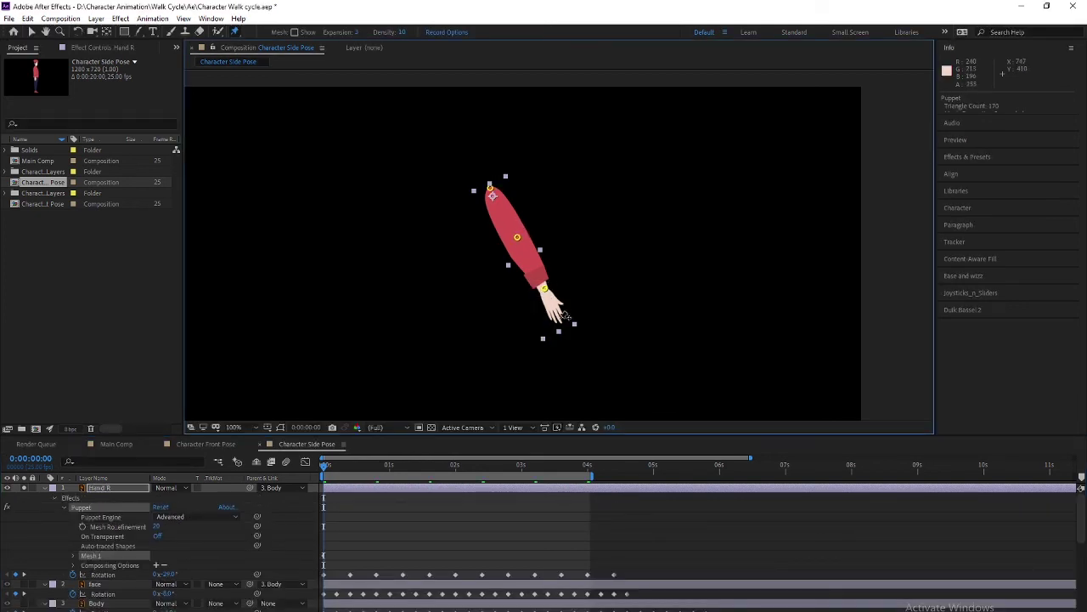
pyautogui.click(558, 320)
pyautogui.click(105, 497)
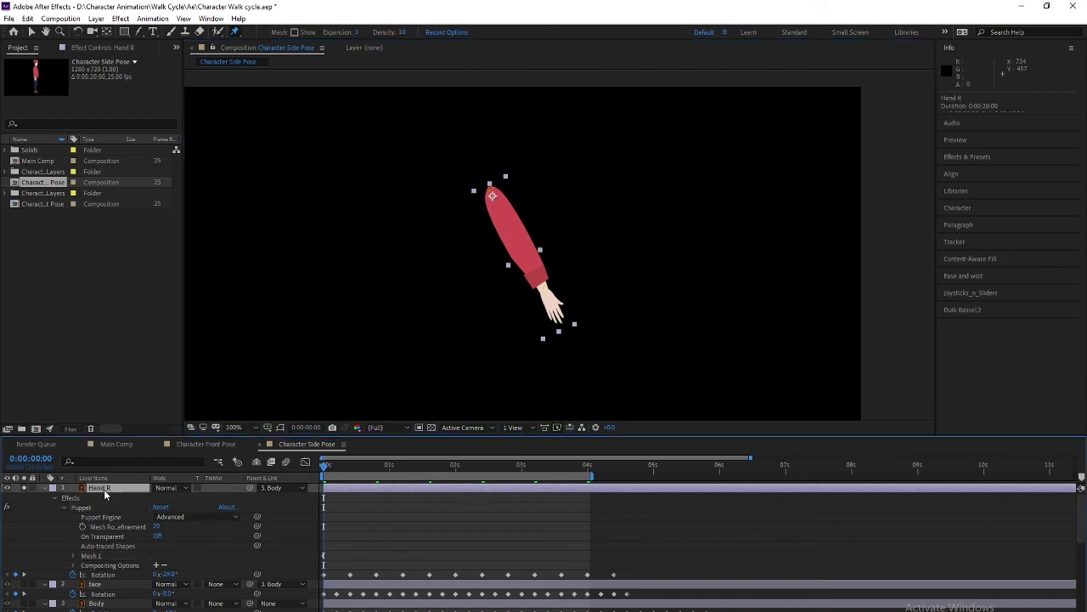
# Step: Paste Hand R's four frame-0 puppet-pin keyframes at frame 10, then step back to frame 5
pyautogui.press('u')
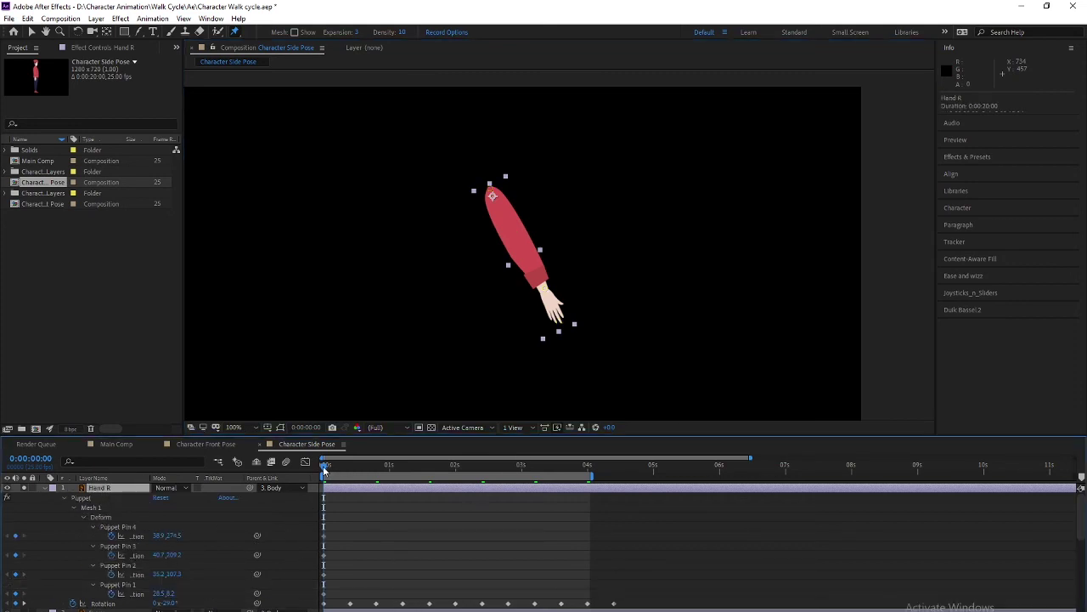
pyautogui.moveTo(323, 466); pyautogui.dragTo(350, 467)
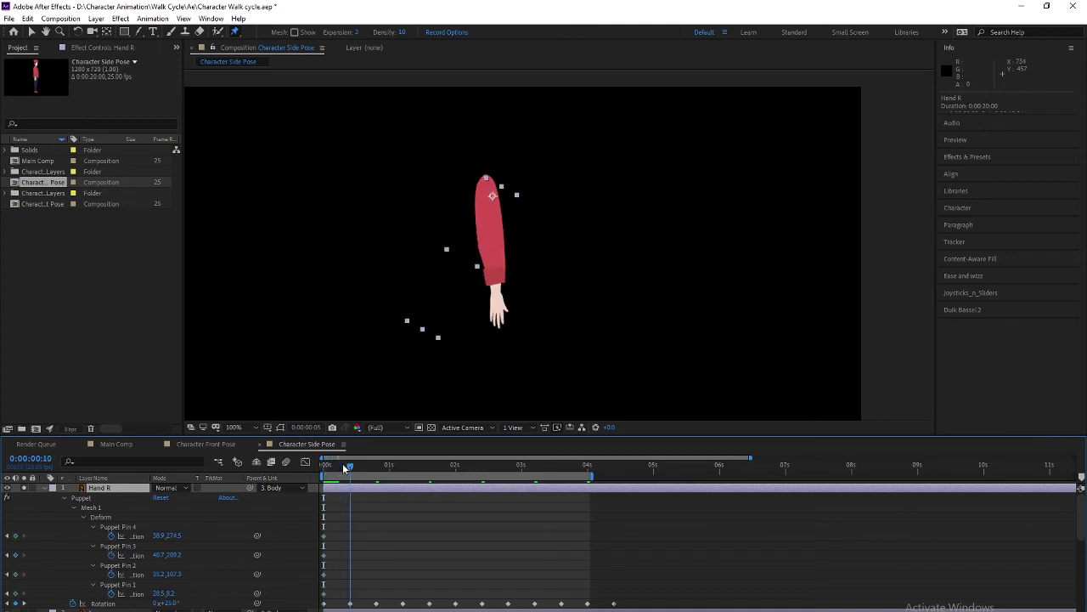
pyautogui.scroll(-1, 337, 535)
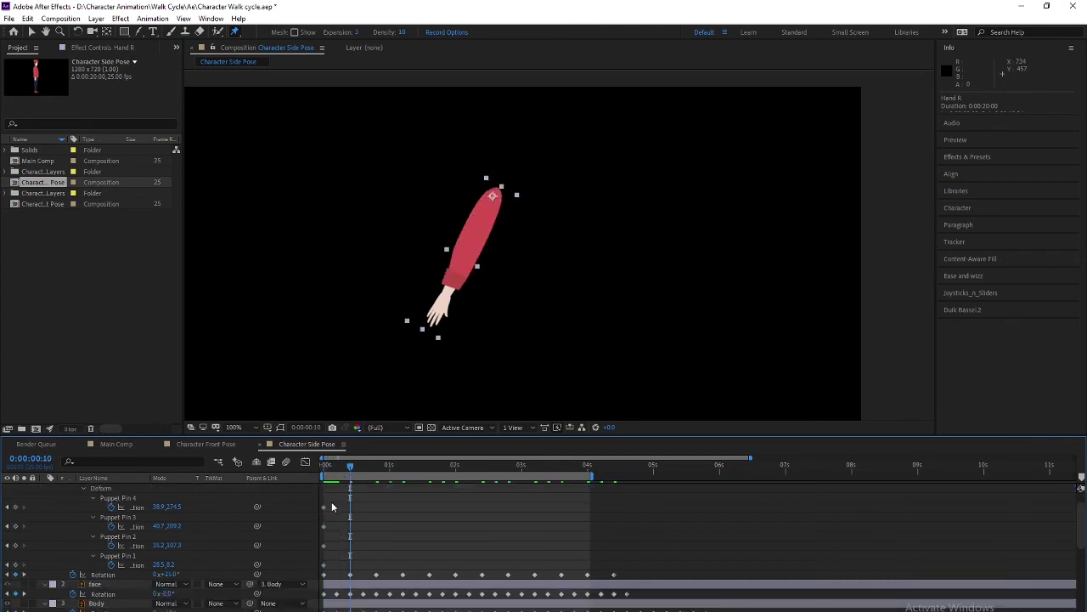
pyautogui.moveTo(332, 503); pyautogui.dragTo(316, 563)
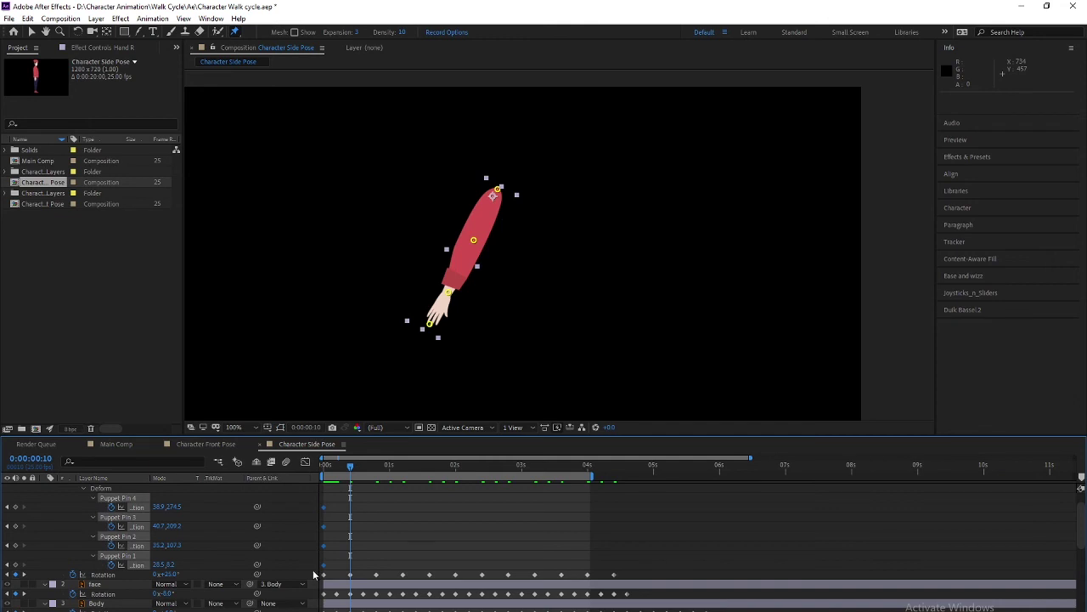
pyautogui.hotkey('ctrl', 'v')
pyautogui.press('pageup')
pyautogui.press('pageup')
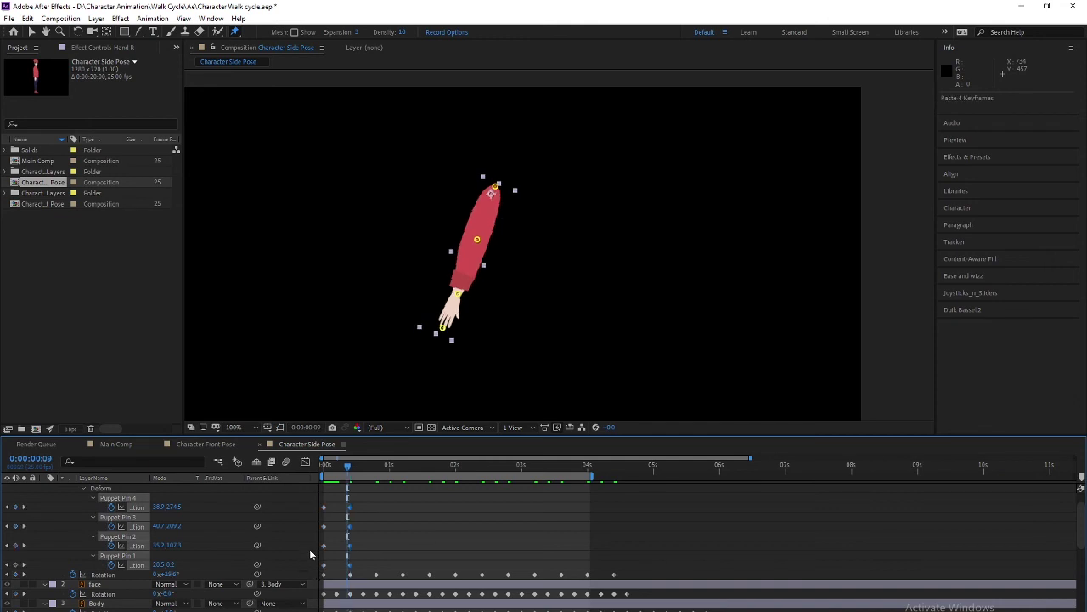
pyautogui.press('pageup')
pyautogui.press('pageup')
pyautogui.press('pageup')
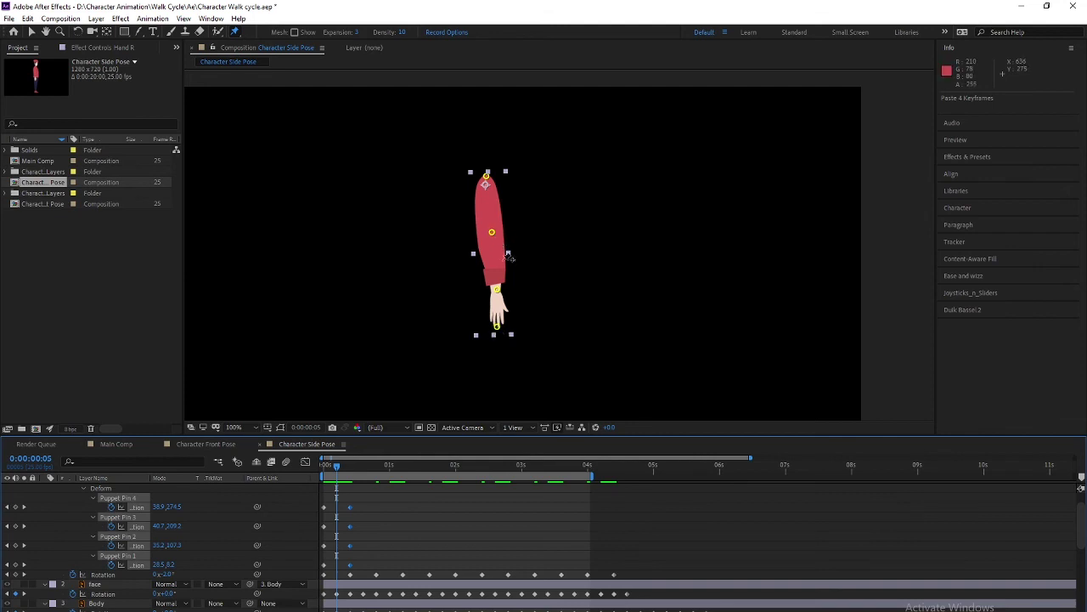
# Step: At frame 5, drag the wrist, hand and middle pins to bend the arm forward
pyautogui.click(508, 292)
pyautogui.moveTo(507, 292); pyautogui.dragTo(516, 290)
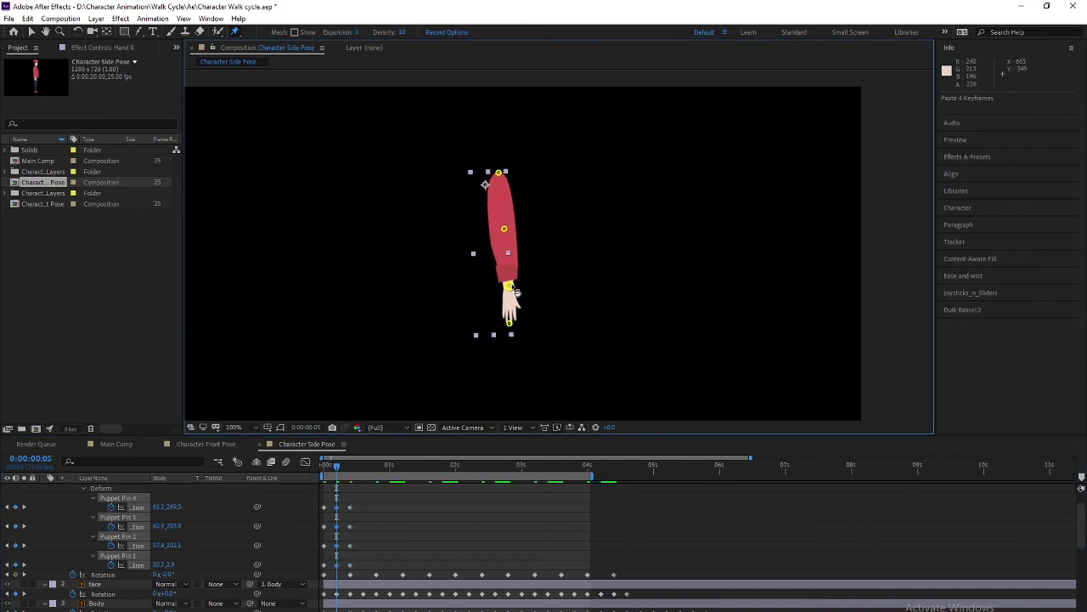
pyautogui.hotkey('ctrl', 'z')
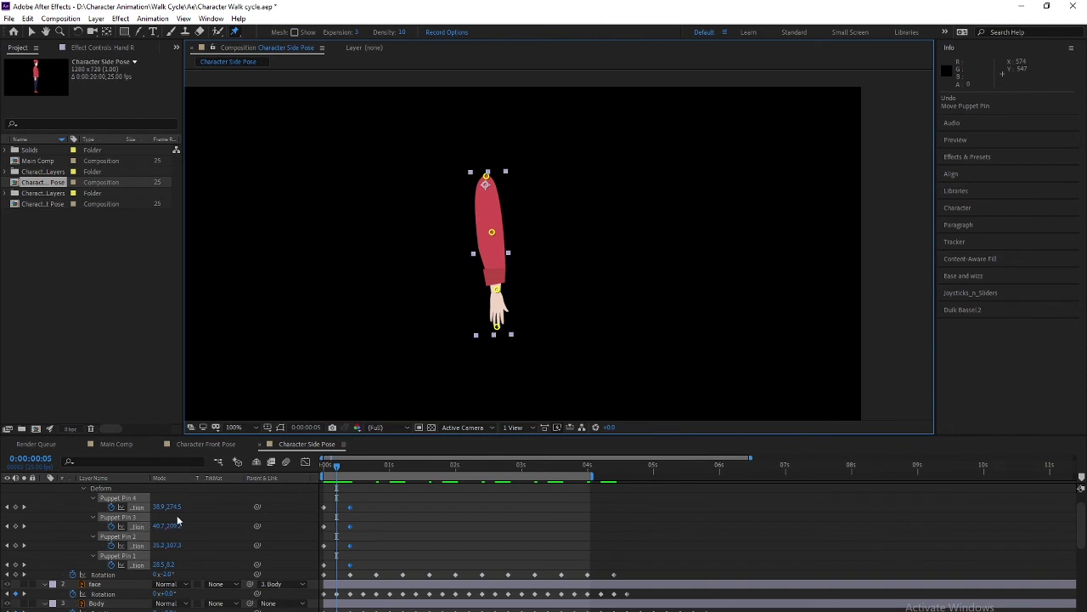
pyautogui.click(134, 498)
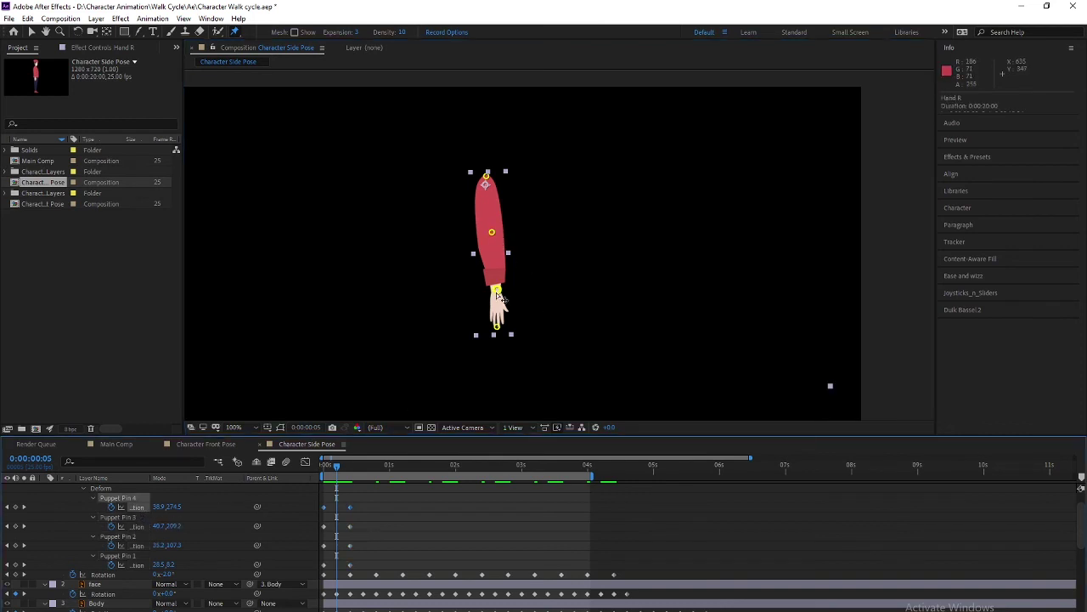
pyautogui.moveTo(497, 291); pyautogui.dragTo(515, 283)
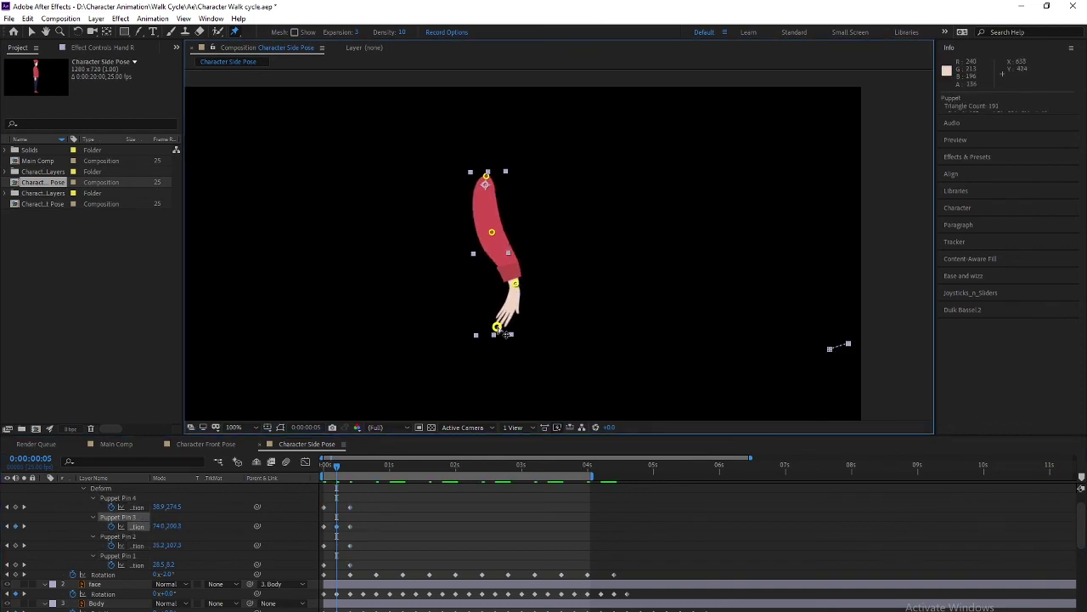
pyautogui.moveTo(505, 334); pyautogui.dragTo(551, 315)
pyautogui.moveTo(499, 239); pyautogui.dragTo(499, 242)
# Step: Refine the hand and elbow pin positions, then unsolo Hand R to show the whole chef
pyautogui.moveTo(335, 466)
pyautogui.mouseDown()
pyautogui.moveTo(351, 469)
pyautogui.moveTo(324, 477)
pyautogui.moveTo(336, 479)
pyautogui.mouseUp()
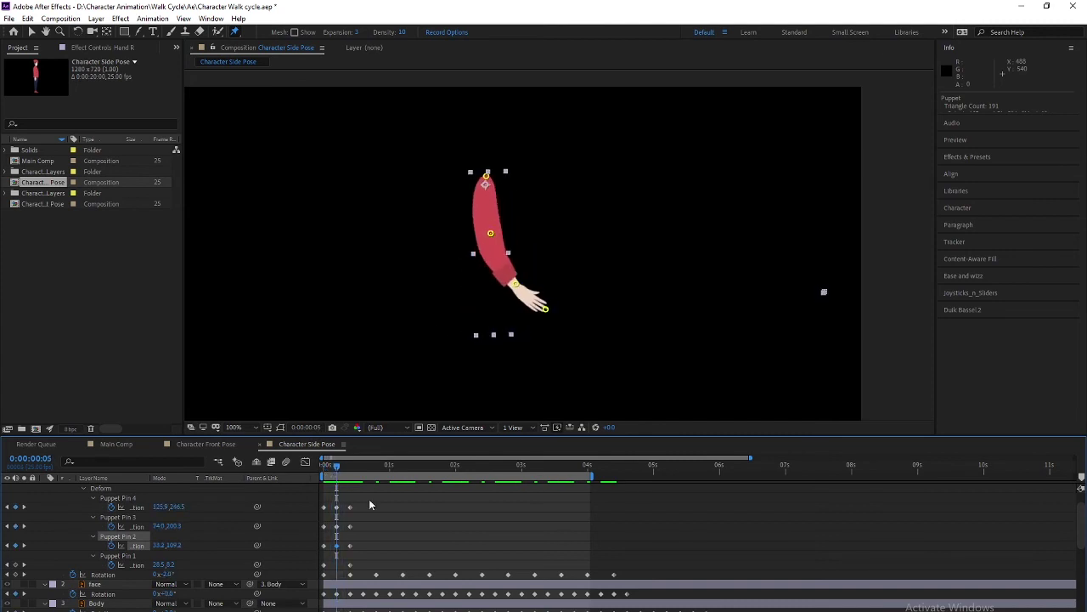
pyautogui.moveTo(546, 309); pyautogui.dragTo(541, 306)
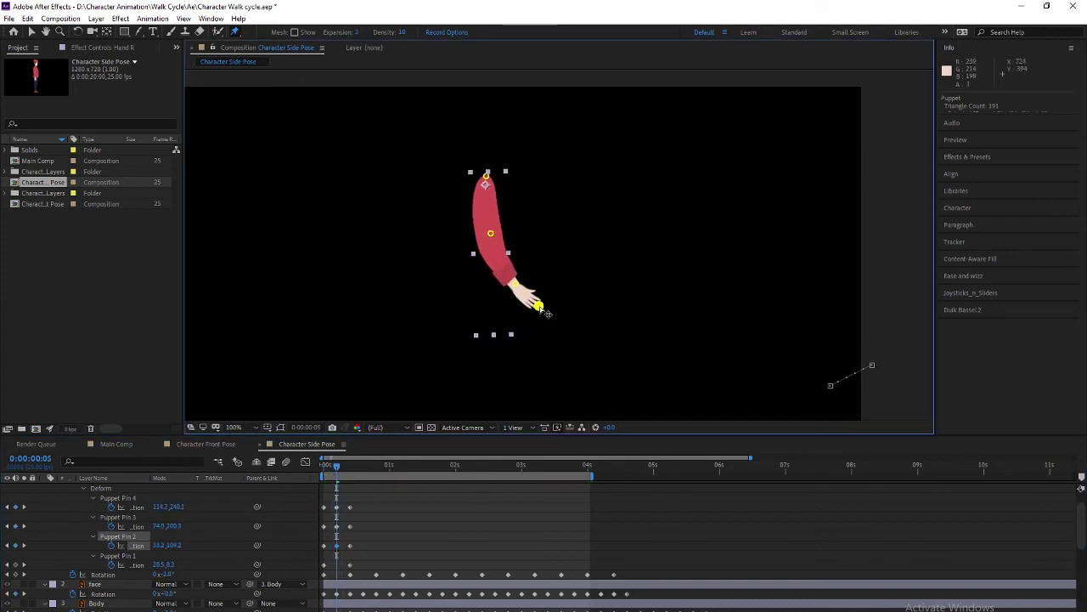
pyautogui.moveTo(491, 235); pyautogui.dragTo(492, 233)
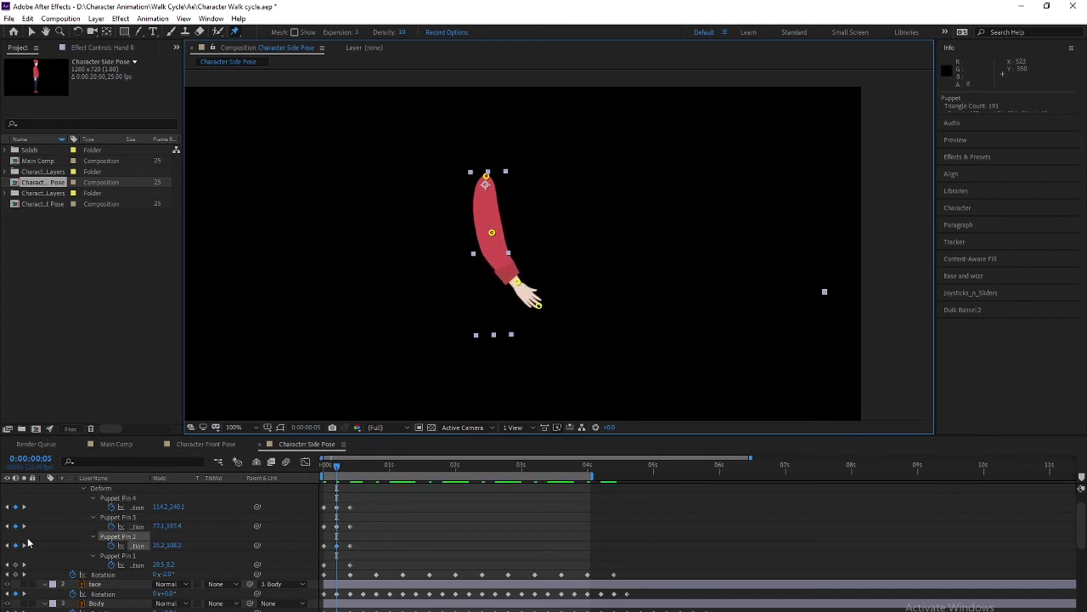
pyautogui.scroll(2, 44, 553)
pyautogui.click(26, 490)
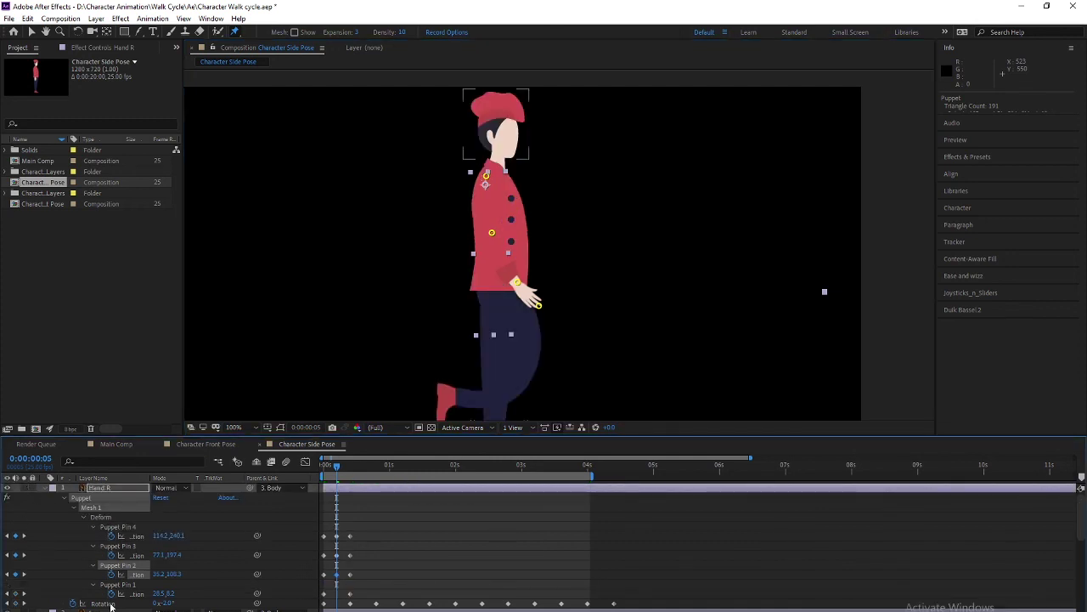
# Step: Preview the walk, then select Hand R's middle puppet-pin keyframes near frame 3
pyautogui.press('space')
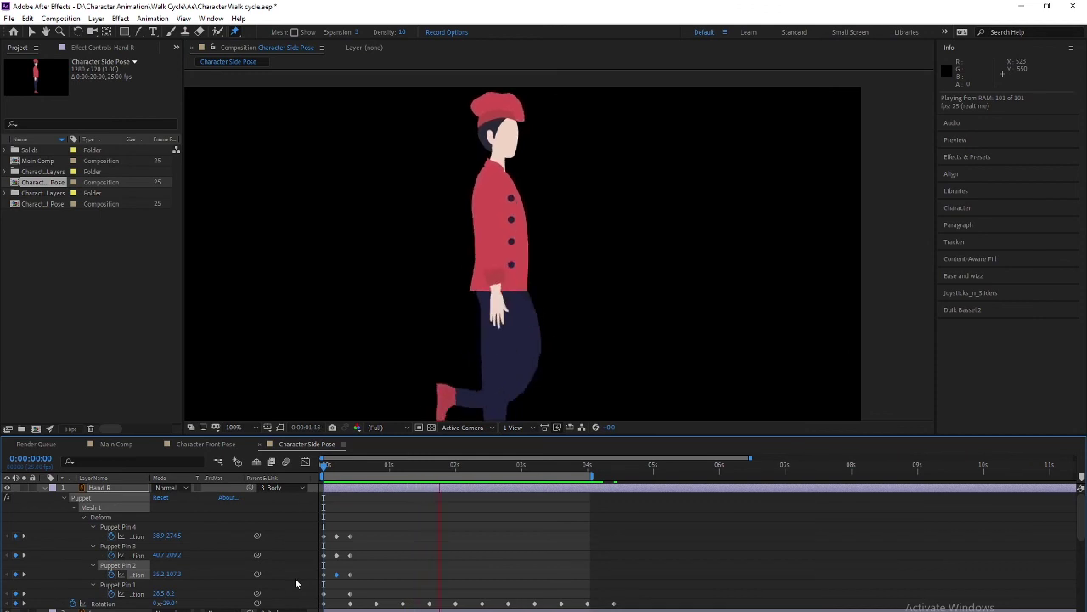
pyautogui.press('space')
pyautogui.scroll(-2, 359, 553)
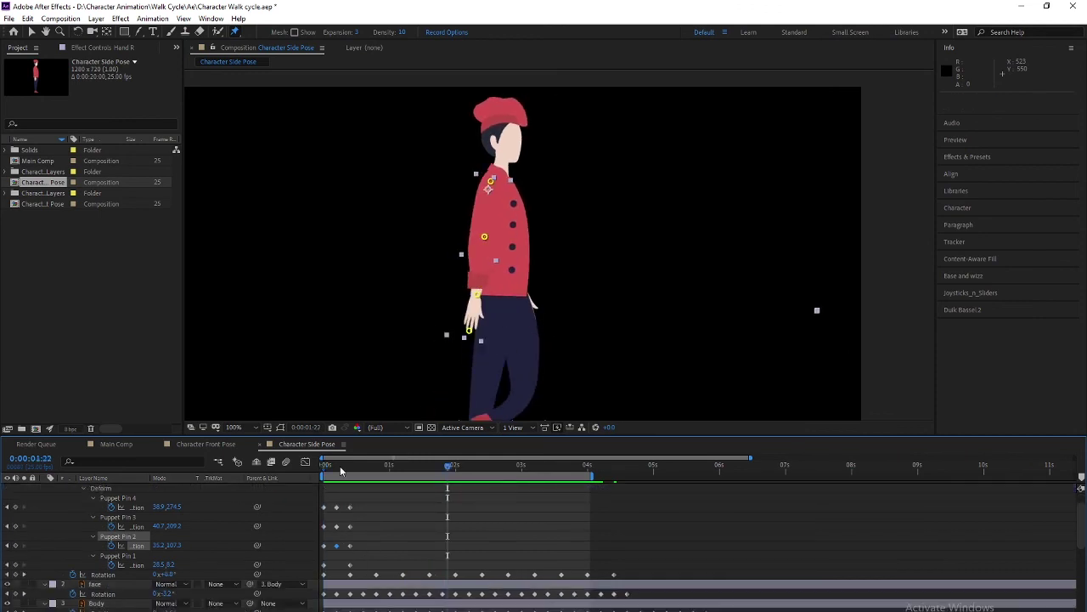
pyautogui.moveTo(341, 470); pyautogui.dragTo(323, 467)
pyautogui.scroll(3, 326, 543)
pyautogui.scroll(-3, 351, 544)
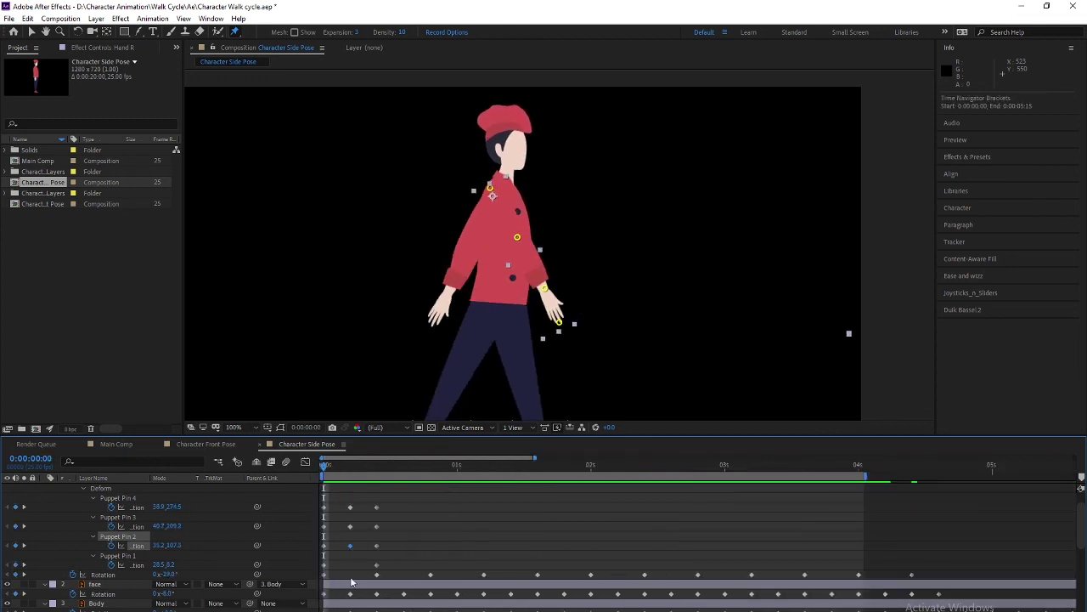
pyautogui.click(350, 465)
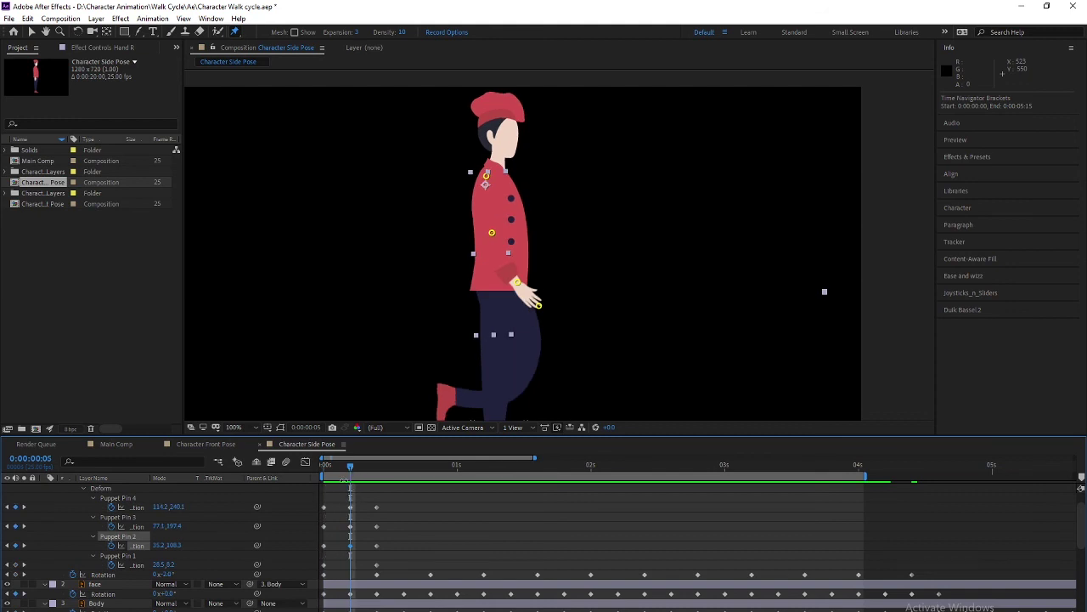
pyautogui.click(344, 481)
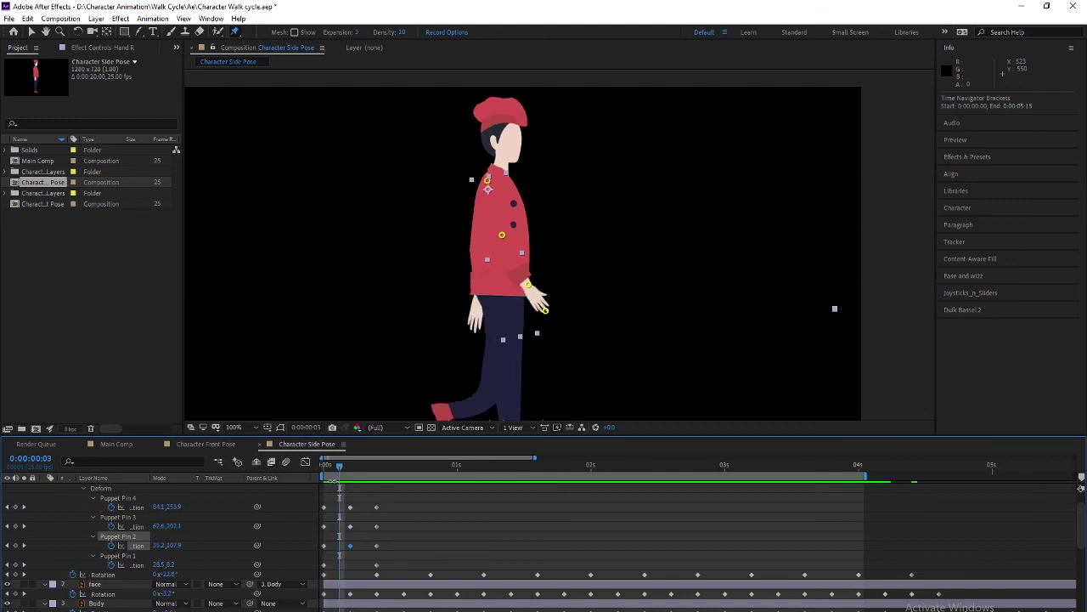
pyautogui.moveTo(354, 501)
pyautogui.mouseDown()
pyautogui.moveTo(349, 536)
pyautogui.moveTo(342, 514)
pyautogui.mouseUp()
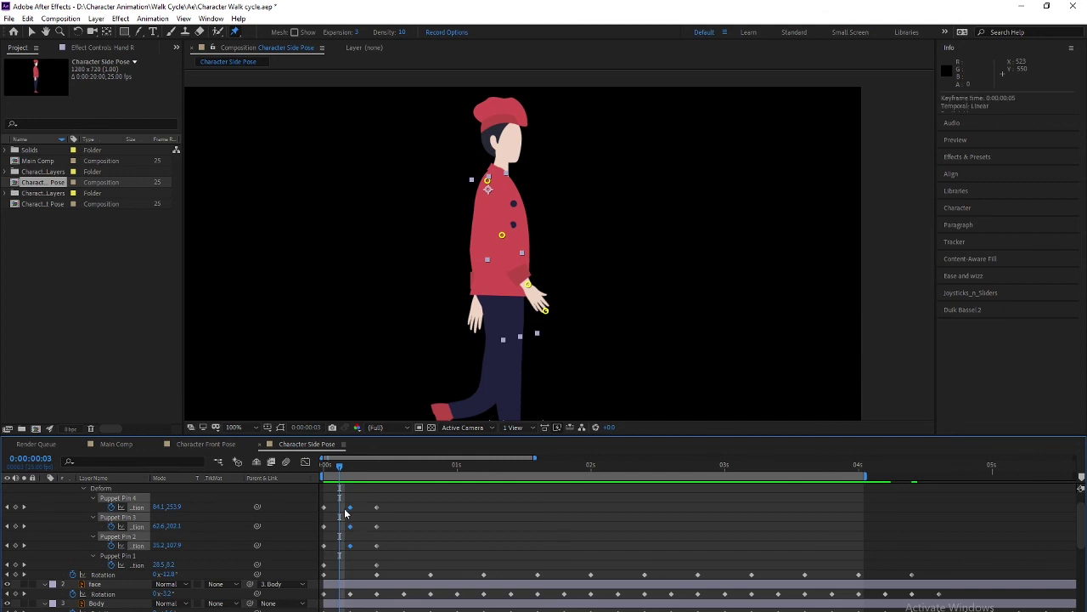
# Step: Preview the arm swing again and marquee-select all of Hand R's puppet-pin keyframes
pyautogui.press('space')
pyautogui.click(319, 468)
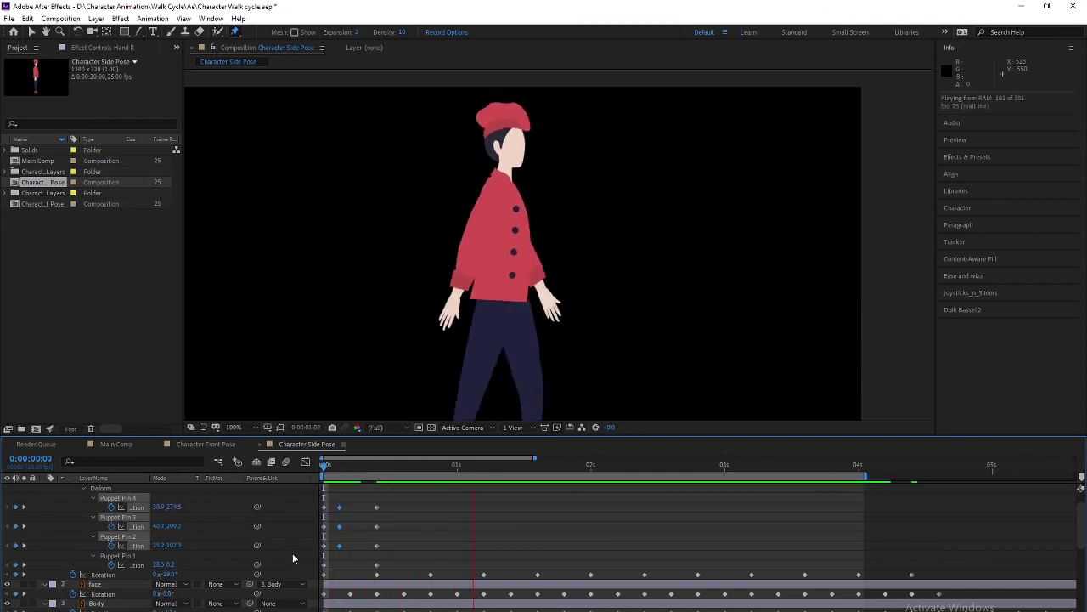
pyautogui.press('space')
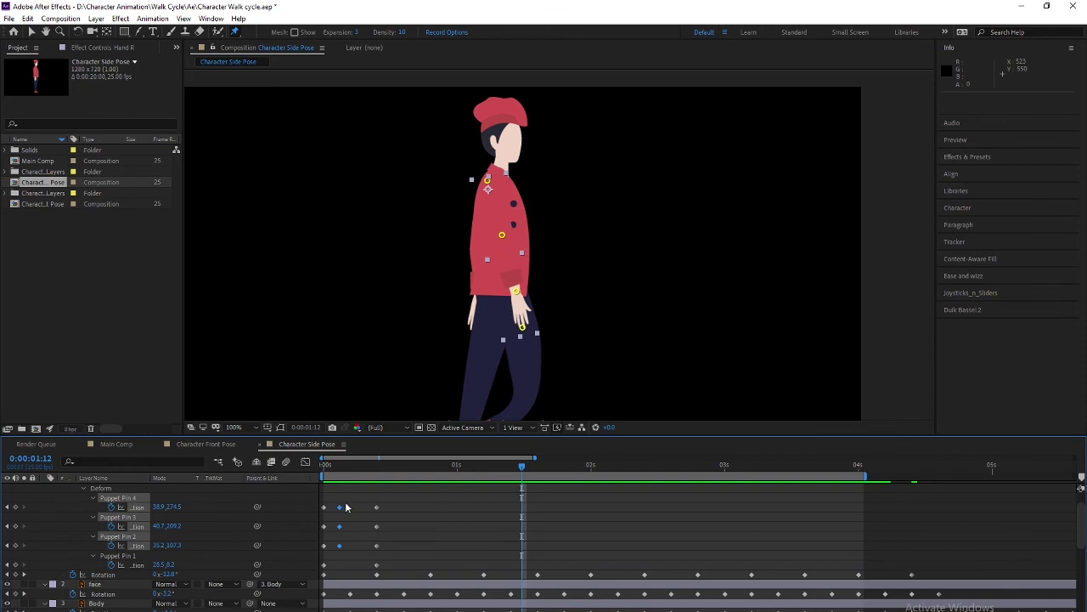
pyautogui.press('space')
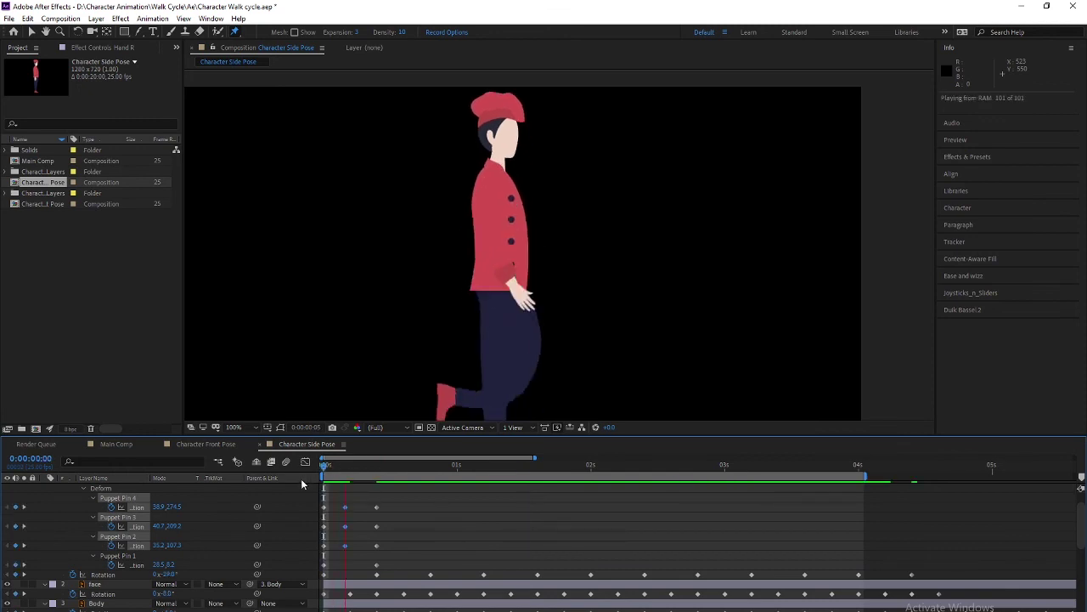
pyautogui.press('space')
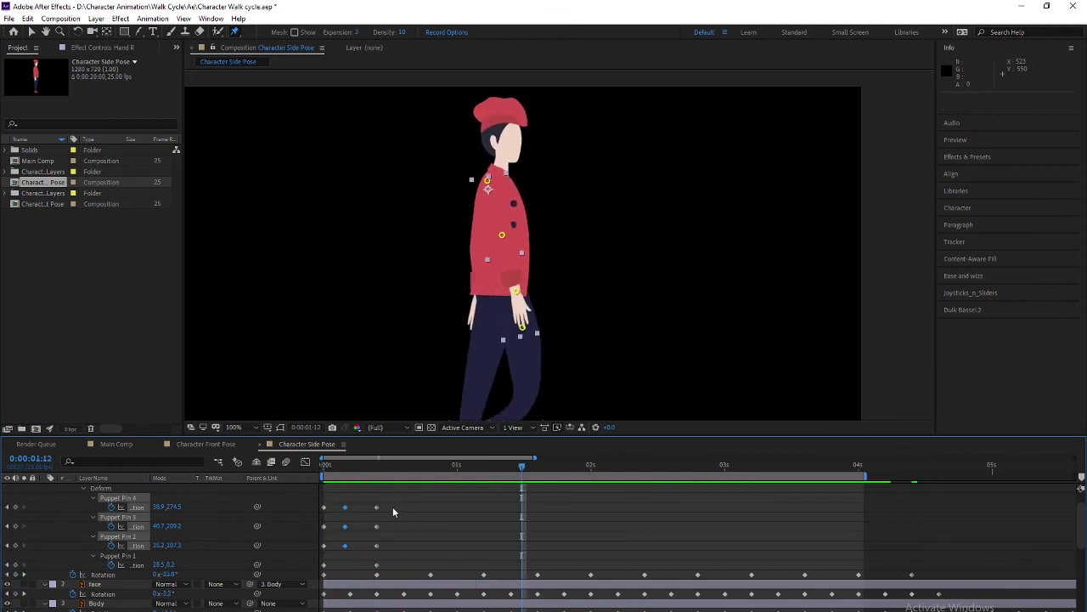
pyautogui.moveTo(389, 501); pyautogui.dragTo(308, 565)
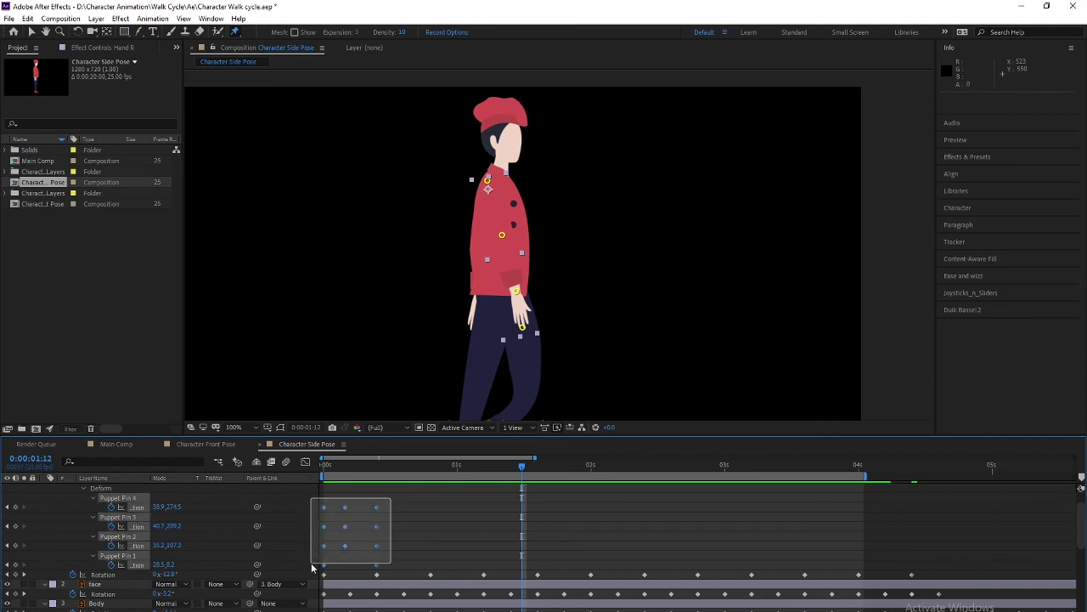
# Step: Paste the arm-swing keyframes at 0:20, 1:15, 2:10, 3:05 and 4:00, then preview from the start
pyautogui.click(377, 467)
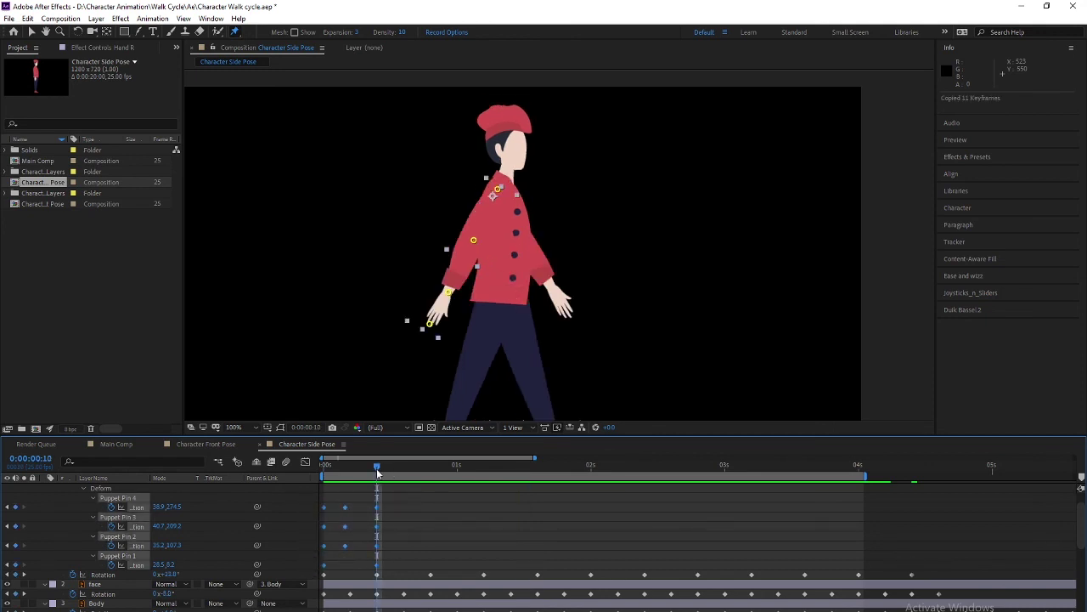
pyautogui.press('k')
pyautogui.hotkey('ctrl', 'v')
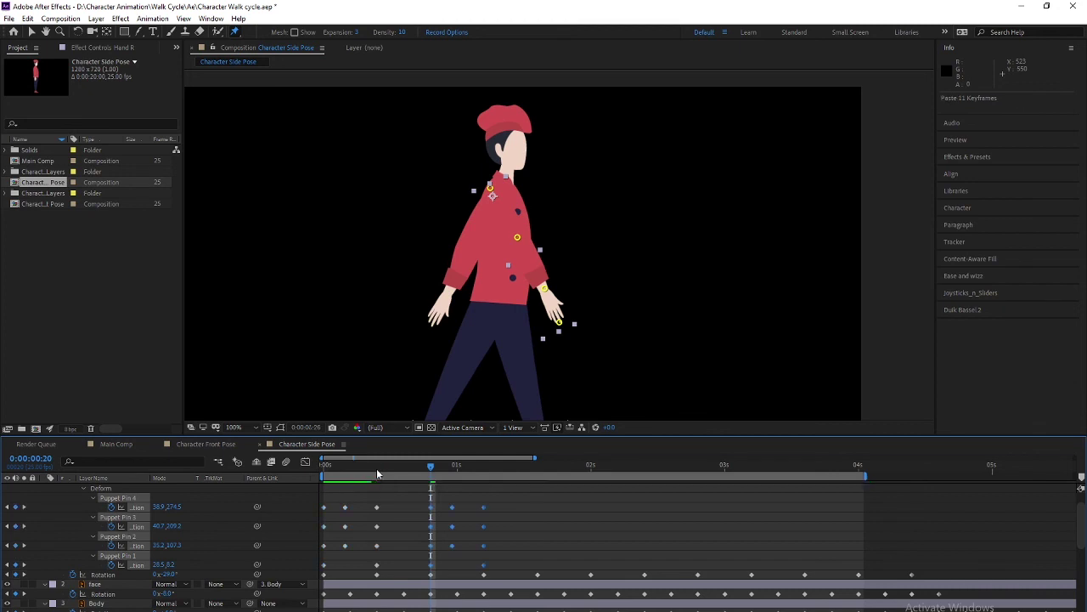
pyautogui.hotkey('shift', 'pagedown')
pyautogui.hotkey('shift', 'pagedown')
pyautogui.hotkey('ctrl', 'v')
pyautogui.hotkey('shift', 'pagedown')
pyautogui.hotkey('shift', 'pagedown')
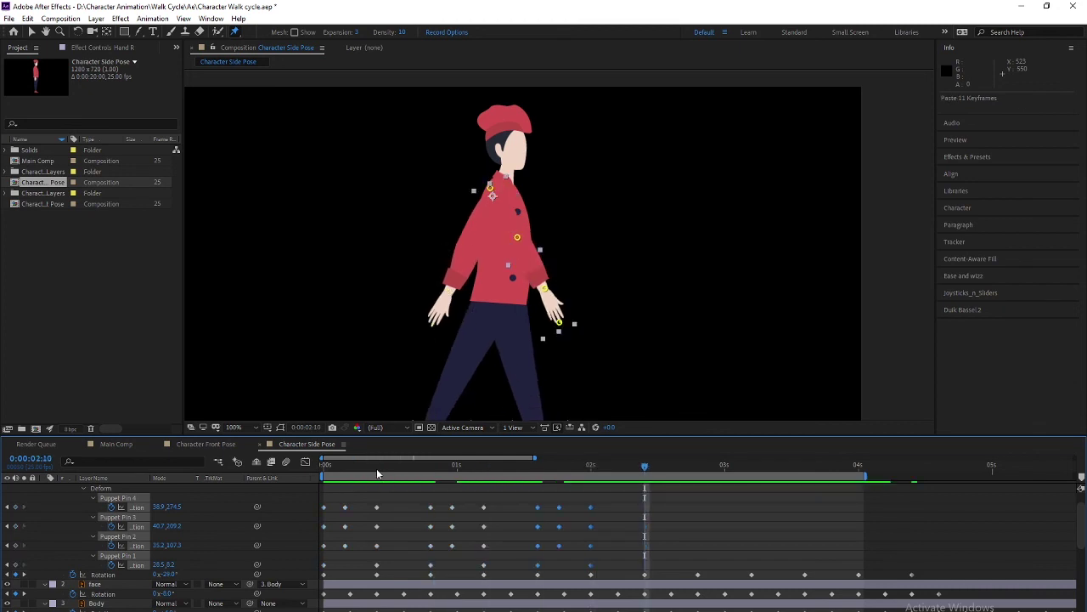
pyautogui.hotkey('ctrl', 'v')
pyautogui.hotkey('shift', 'pagedown')
pyautogui.hotkey('shift', 'pagedown')
pyautogui.hotkey('ctrl', 'v')
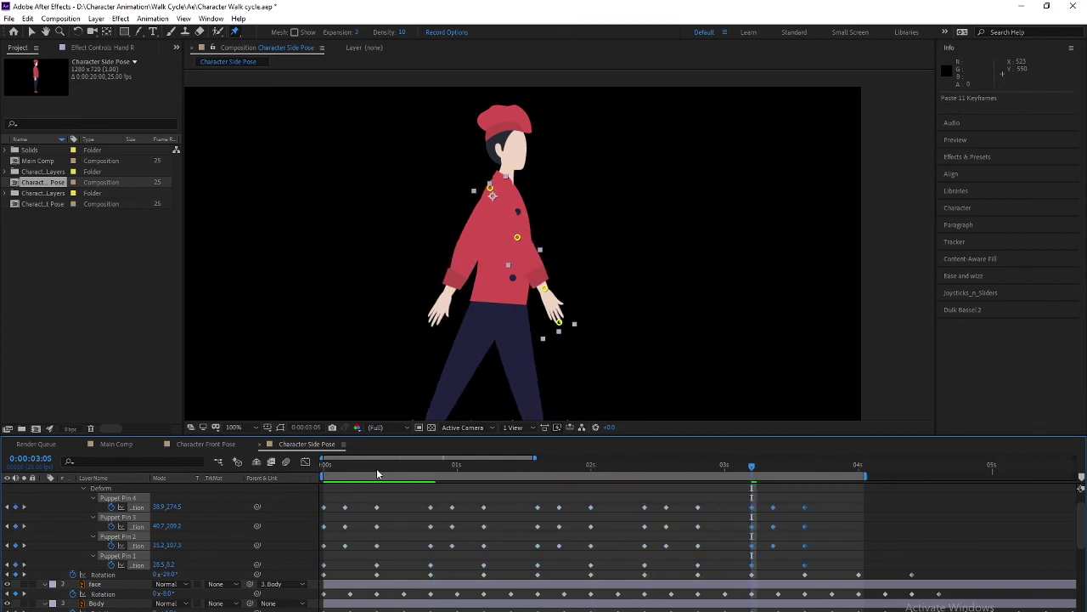
pyautogui.hotkey('shift', 'pagedown')
pyautogui.hotkey('shift', 'pagedown')
pyautogui.hotkey('ctrl', 'v')
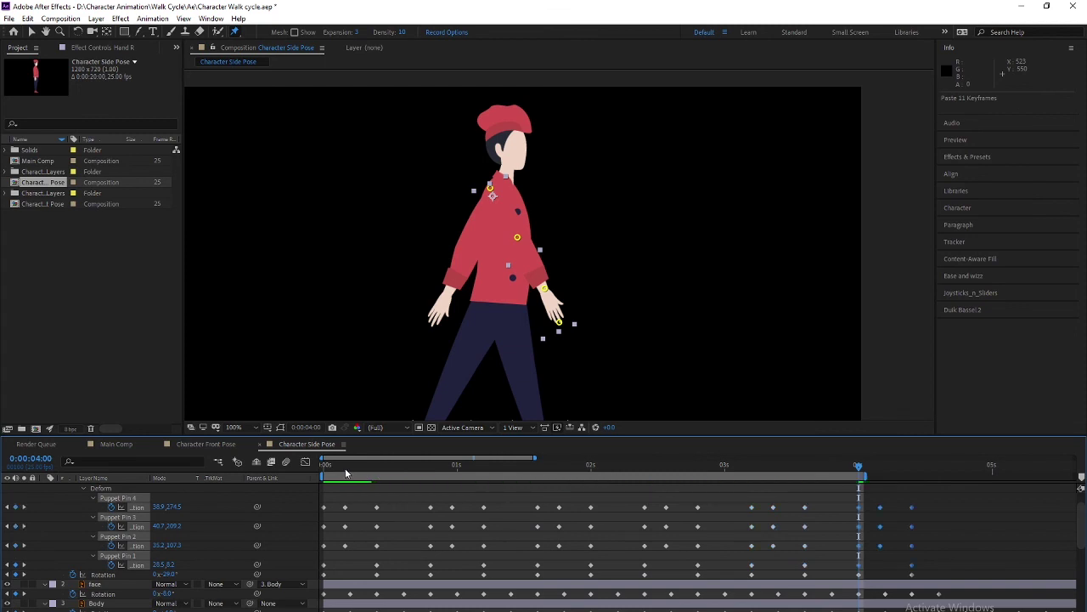
pyautogui.press('Home')
pyautogui.press('space')
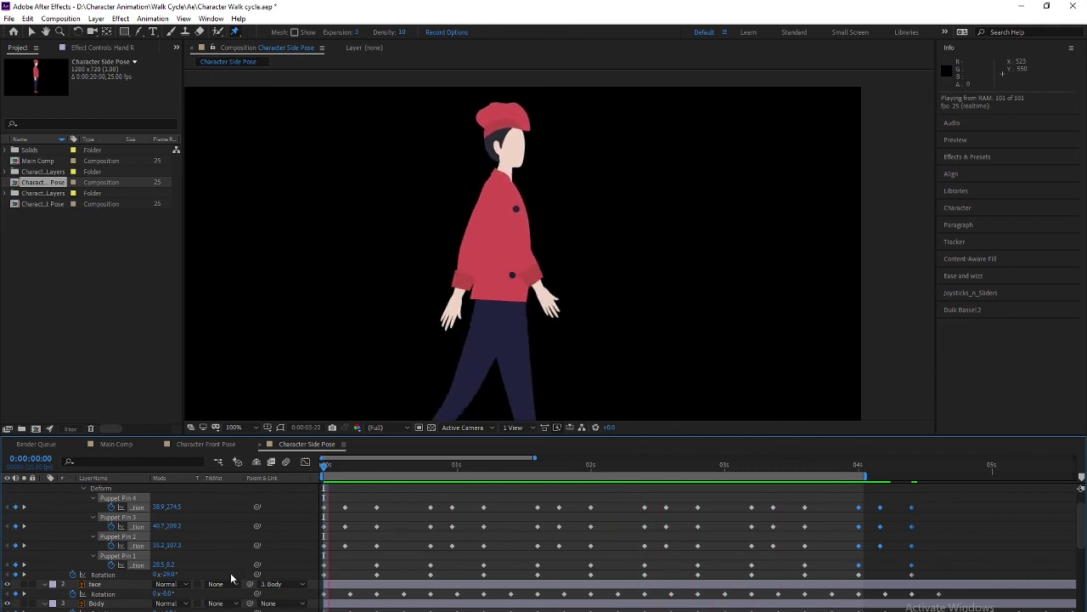
# Step: Delete the repeated arm-swing keyframes beyond frame 10
pyautogui.press('space')
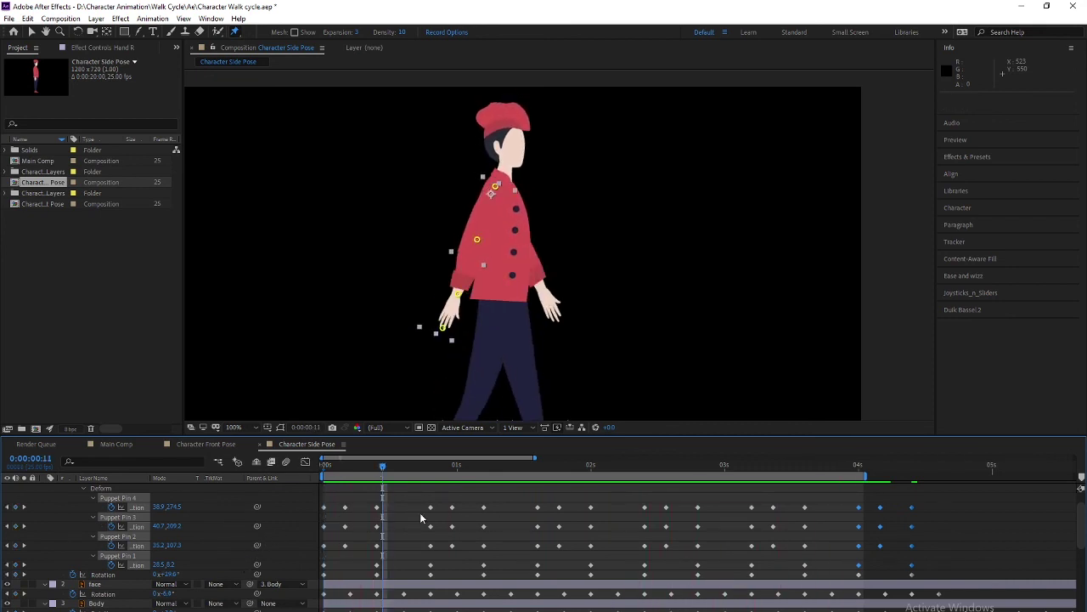
pyautogui.moveTo(411, 498)
pyautogui.mouseDown()
pyautogui.moveTo(917, 545)
pyautogui.moveTo(928, 568)
pyautogui.mouseUp()
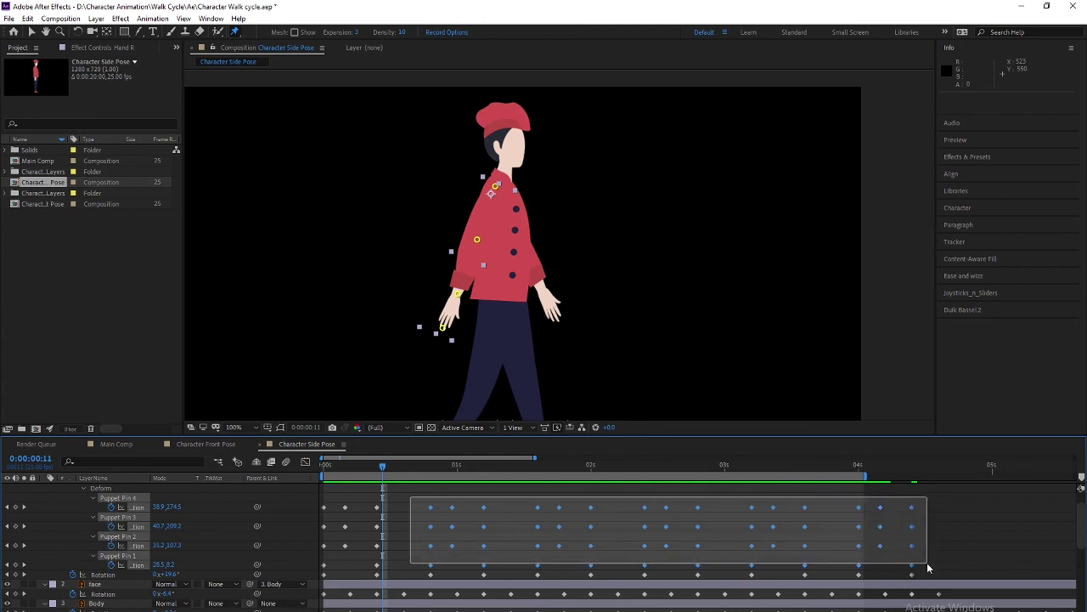
pyautogui.moveTo(929, 567); pyautogui.dragTo(928, 567)
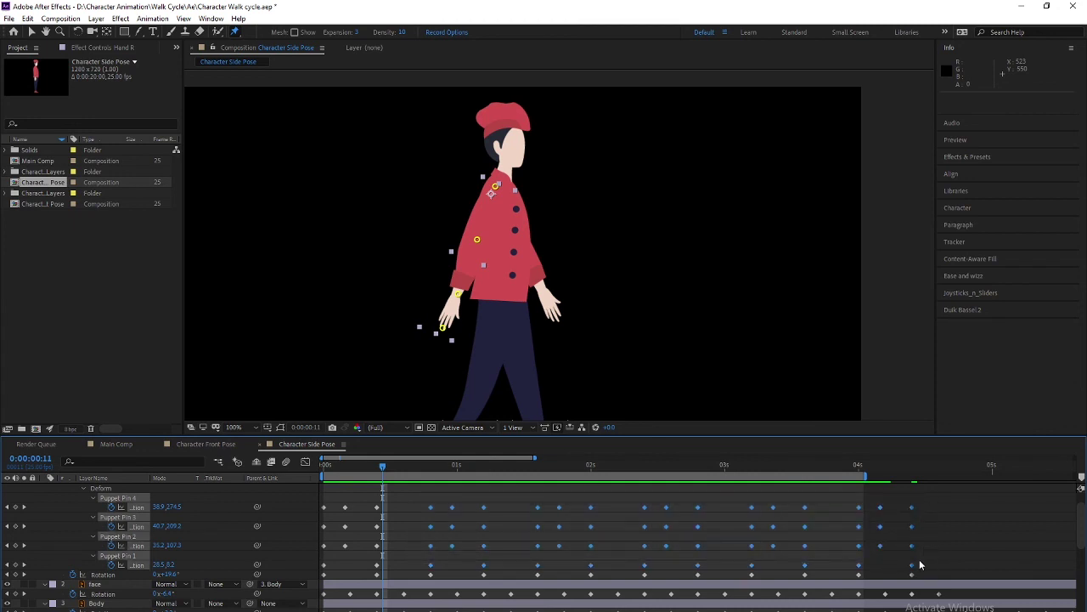
# Step: Nudge the middle pin keyframes one frame later, preview, and return to 0:00:00:05
pyautogui.moveTo(352, 500); pyautogui.dragTo(339, 550)
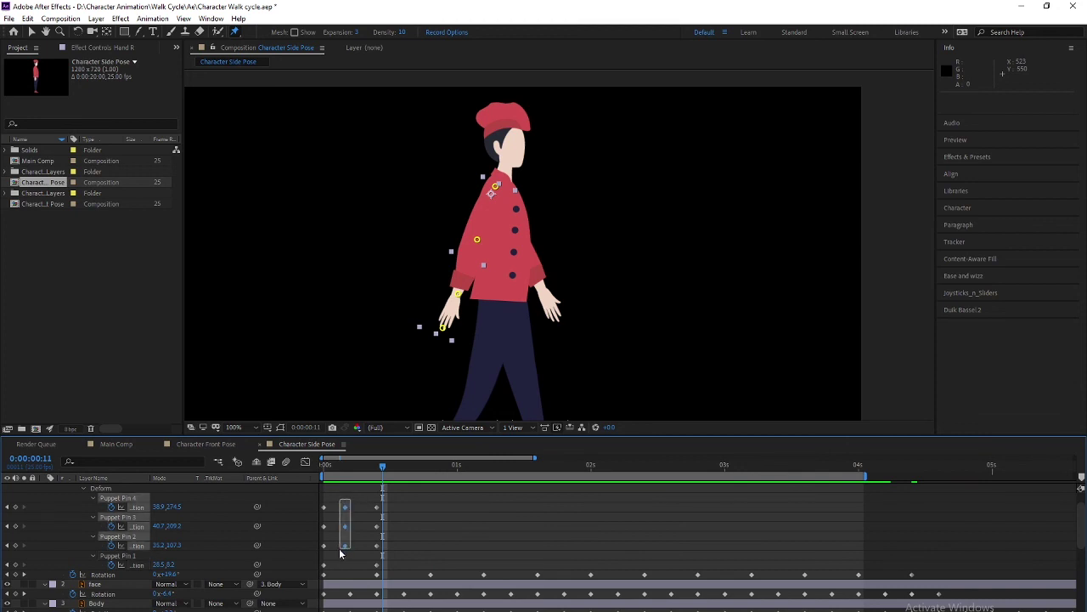
pyautogui.hotkey('alt', 'Right')
pyautogui.press('space')
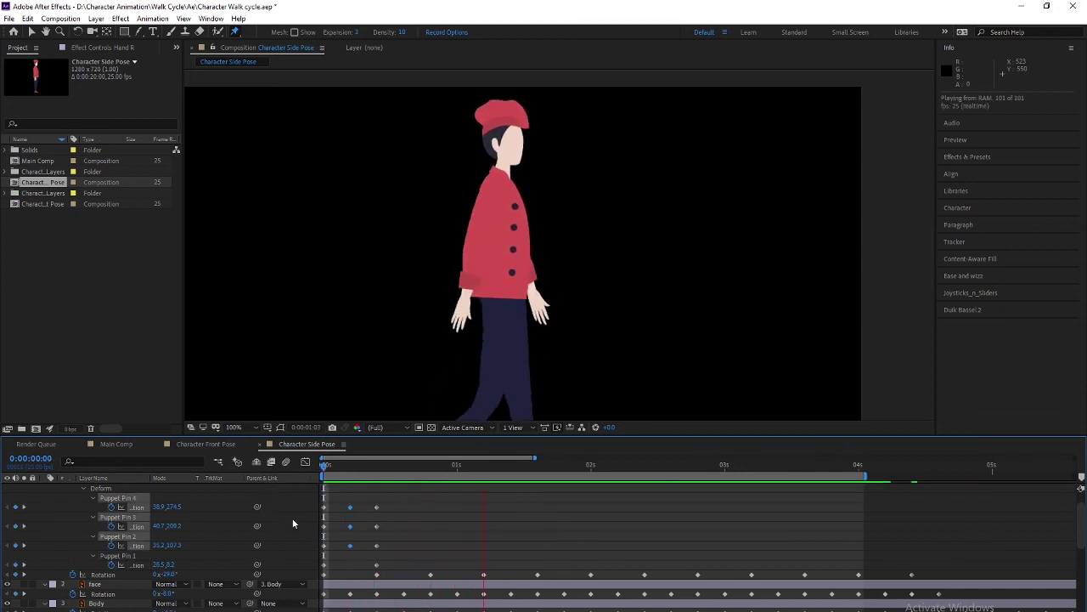
pyautogui.press('space')
pyautogui.moveTo(357, 474); pyautogui.dragTo(350, 478)
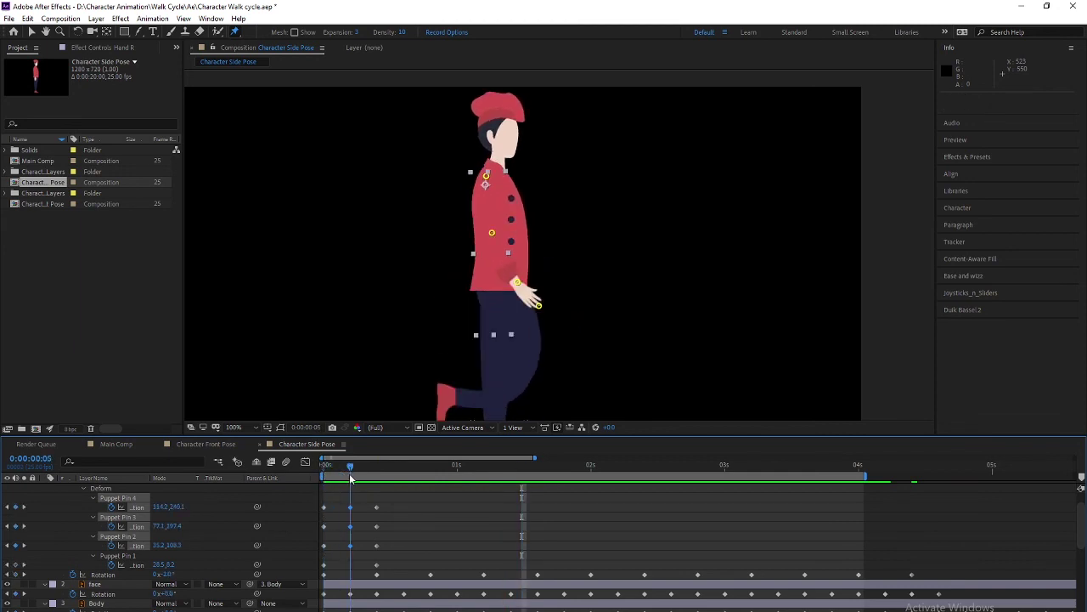
# Step: At frame 5, bend Hand R's fingertips upward with the hand puppet pin
pyautogui.moveTo(495, 238)
pyautogui.mouseDown()
pyautogui.moveTo(512, 243)
pyautogui.moveTo(486, 239)
pyautogui.mouseUp()
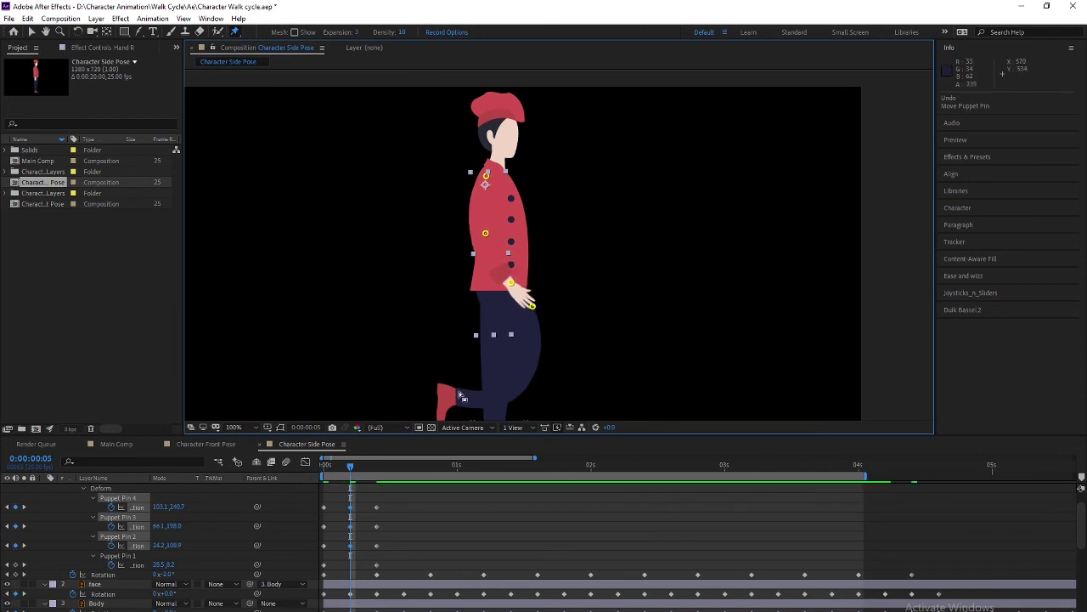
pyautogui.hotkey('ctrl', 'z')
pyautogui.click(157, 525)
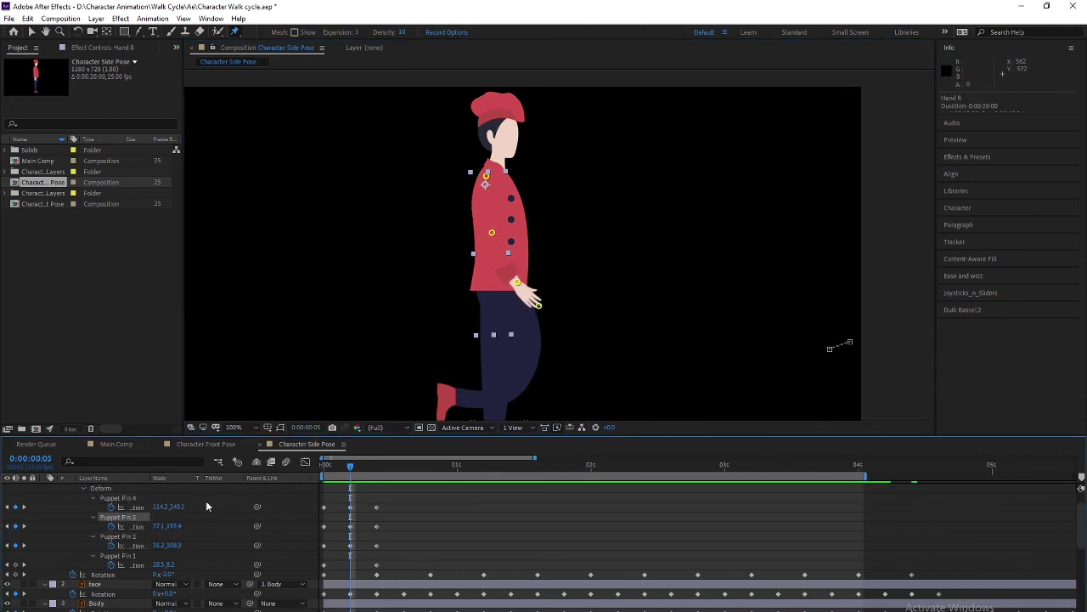
pyautogui.click(494, 235)
pyautogui.click(516, 284)
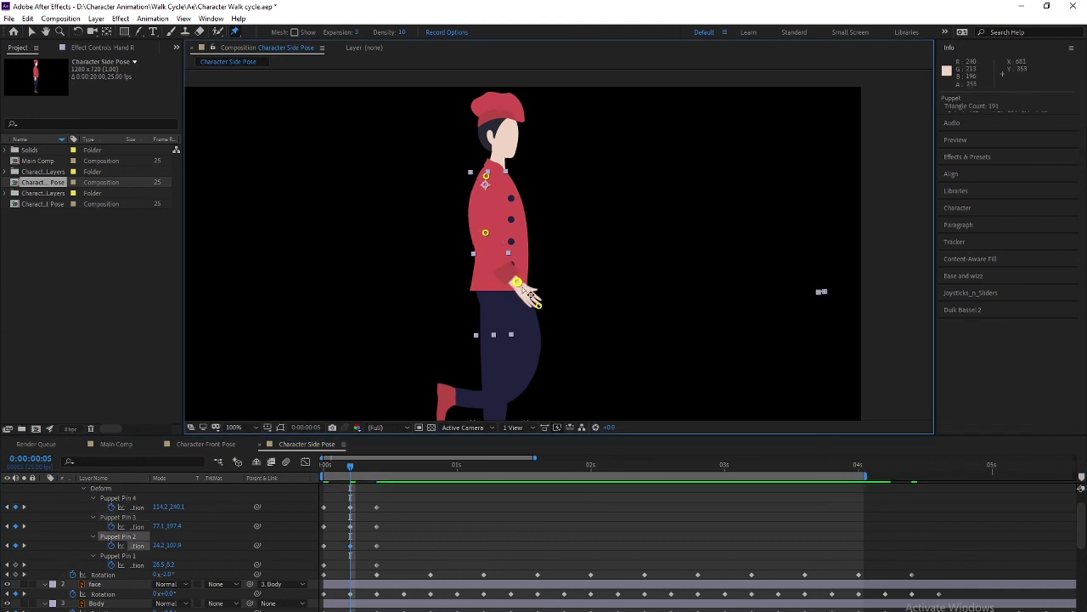
pyautogui.moveTo(543, 308); pyautogui.dragTo(547, 294)
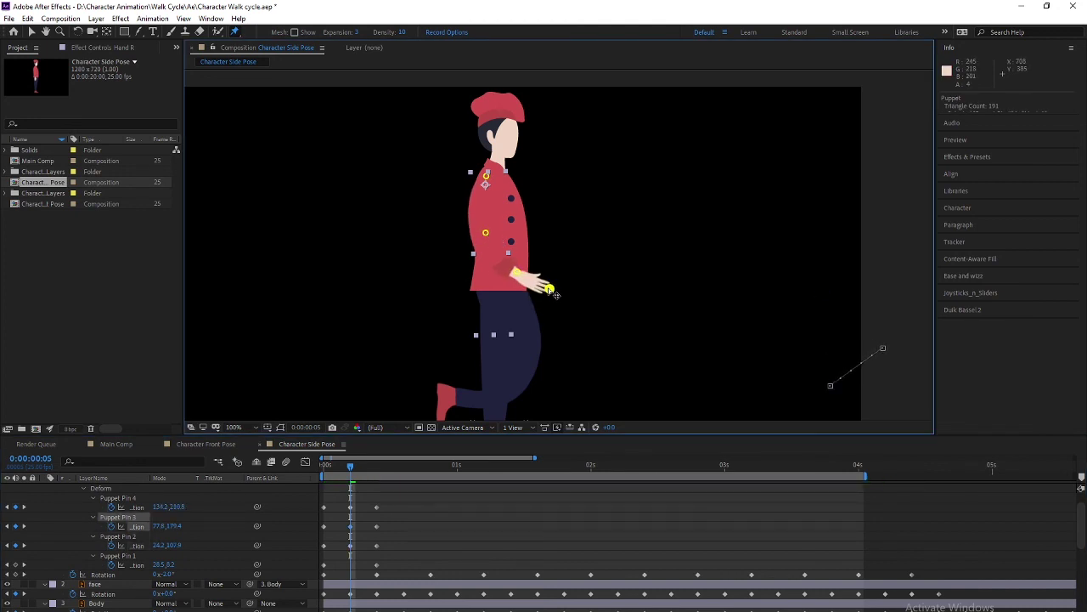
# Step: Preview, then move Puppet Pin 4 to 139.7,224.0 to push the hand further forward
pyautogui.click(117, 498)
pyautogui.moveTo(352, 468); pyautogui.dragTo(326, 464)
pyautogui.press('space')
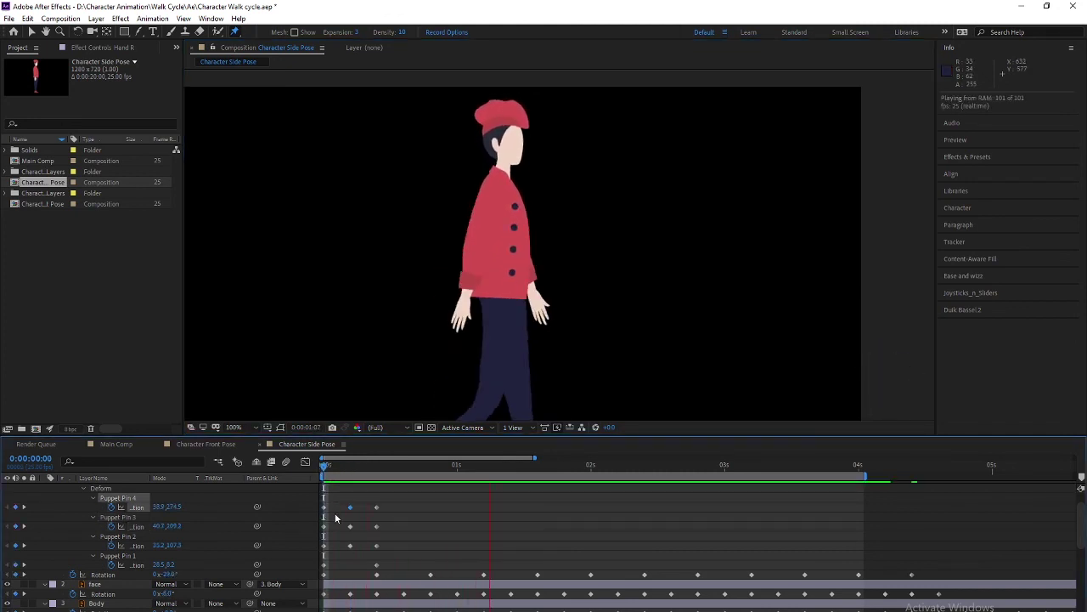
pyautogui.press('space')
pyautogui.click(348, 473)
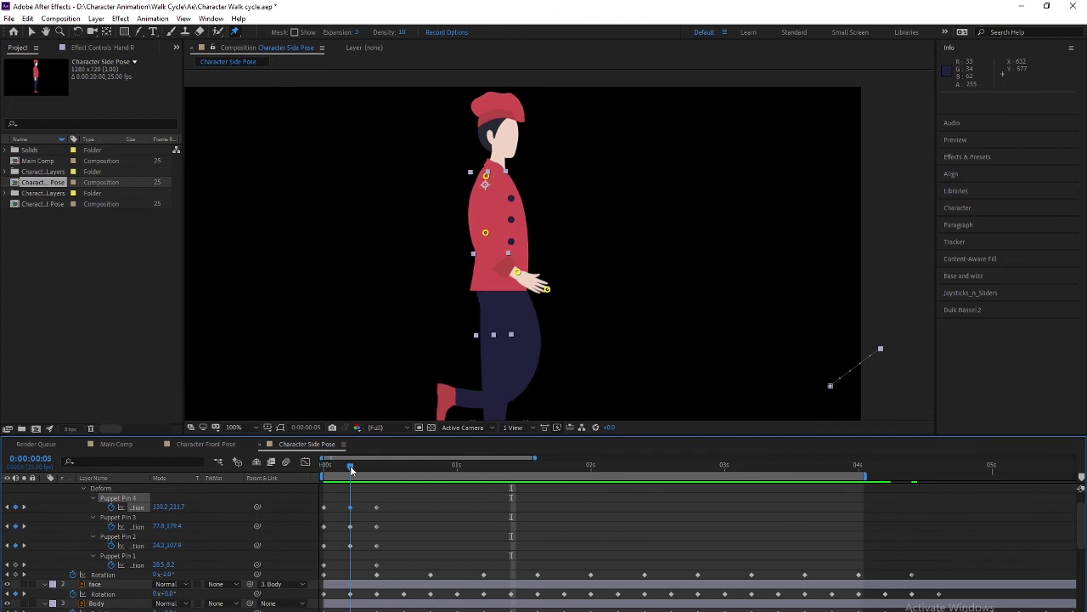
pyautogui.moveTo(556, 296); pyautogui.dragTo(522, 275)
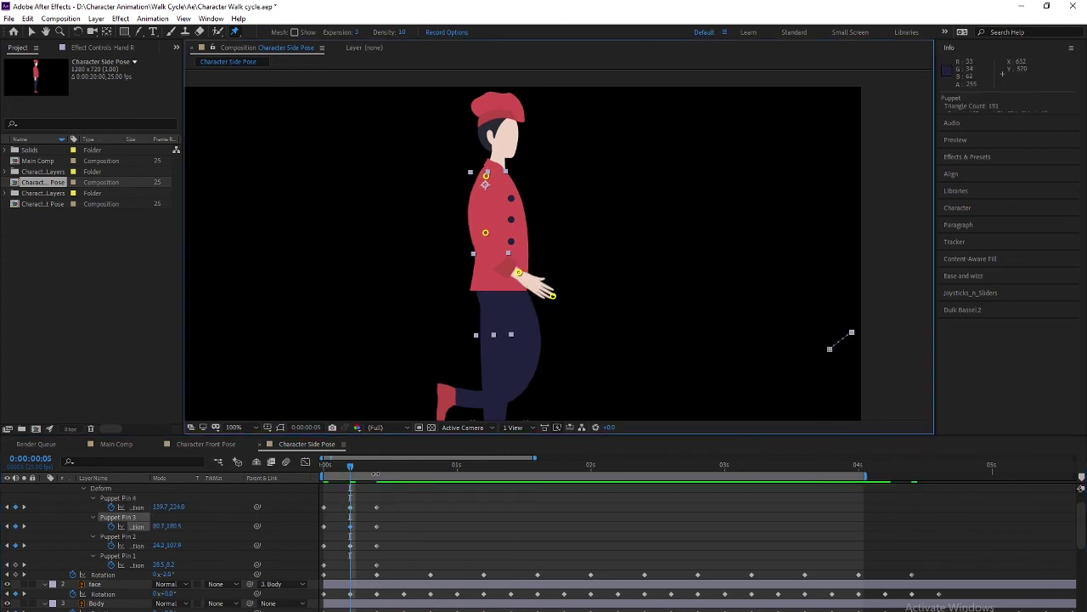
pyautogui.moveTo(352, 467)
pyautogui.mouseDown()
pyautogui.moveTo(364, 469)
pyautogui.moveTo(335, 465)
pyautogui.moveTo(377, 467)
pyautogui.moveTo(327, 569)
pyautogui.mouseUp()
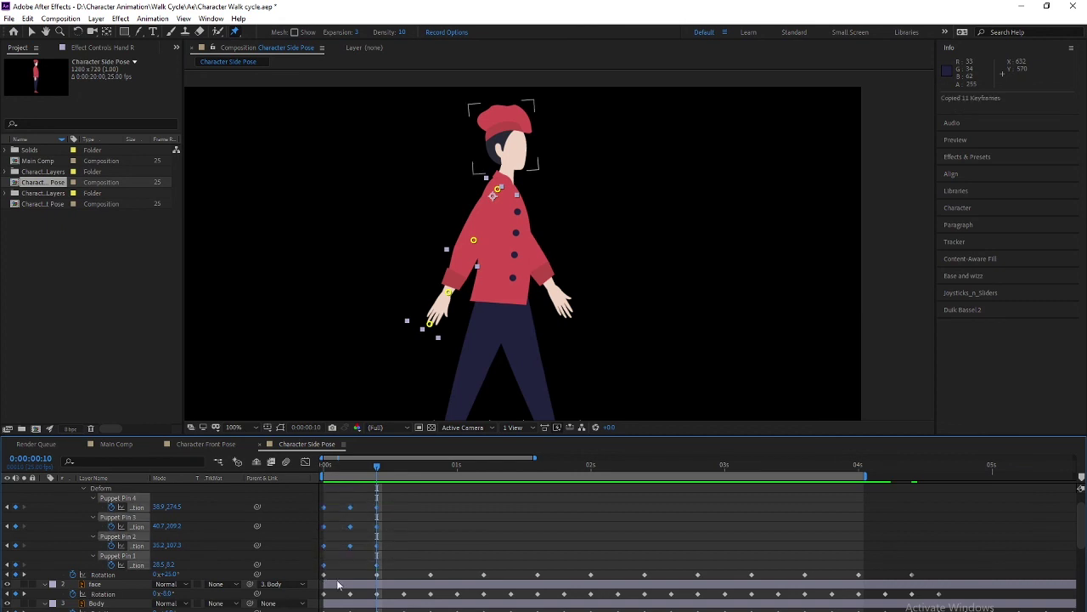
# Step: Paste the revised hand swing at 0:20, 1:15, 2:10, 3:05 and 4:00
pyautogui.hotkey('shift', 'pagedown')
pyautogui.hotkey('ctrl', 'v')
pyautogui.hotkey('ctrl', 'v')
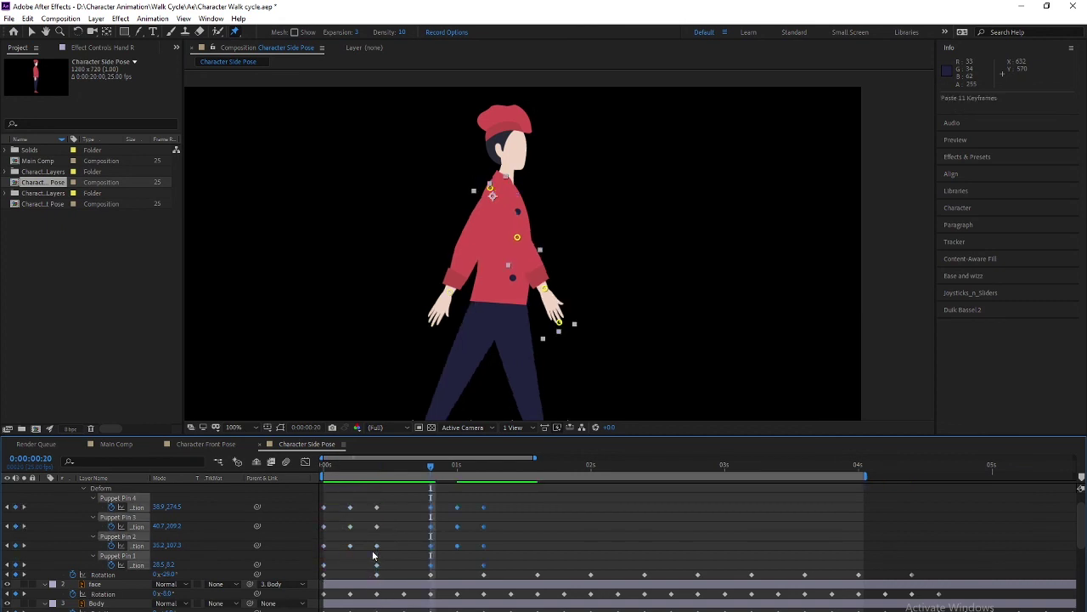
pyautogui.hotkey('shift', 'pagedown')
pyautogui.hotkey('shift', 'pagedown')
pyautogui.hotkey('ctrl', 'v')
pyautogui.hotkey('shift', 'pagedown')
pyautogui.hotkey('shift', 'pagedown')
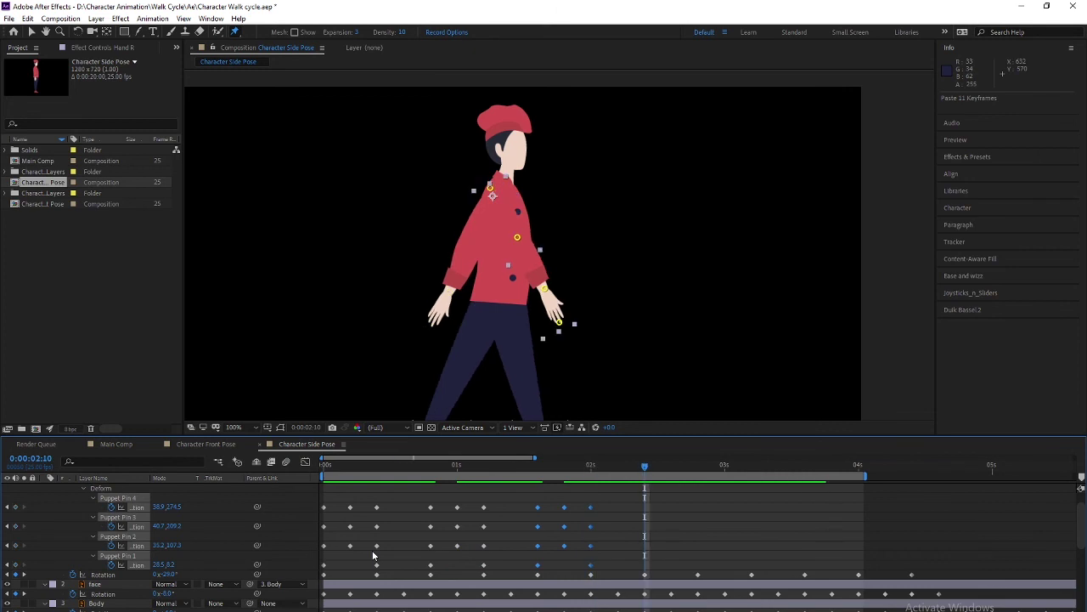
pyautogui.hotkey('ctrl', 'v')
pyautogui.hotkey('shift', 'pagedown')
pyautogui.hotkey('shift', 'pagedown')
pyautogui.hotkey('ctrl', 'v')
pyautogui.hotkey('shift', 'pagedown')
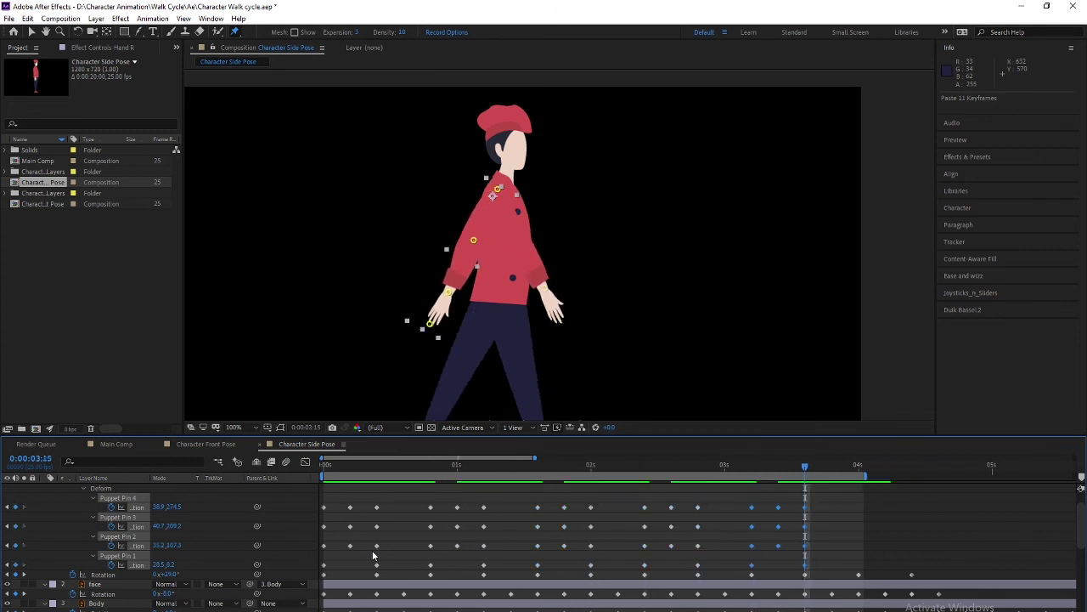
pyautogui.hotkey('shift', 'pagedown')
pyautogui.hotkey('ctrl', 'v')
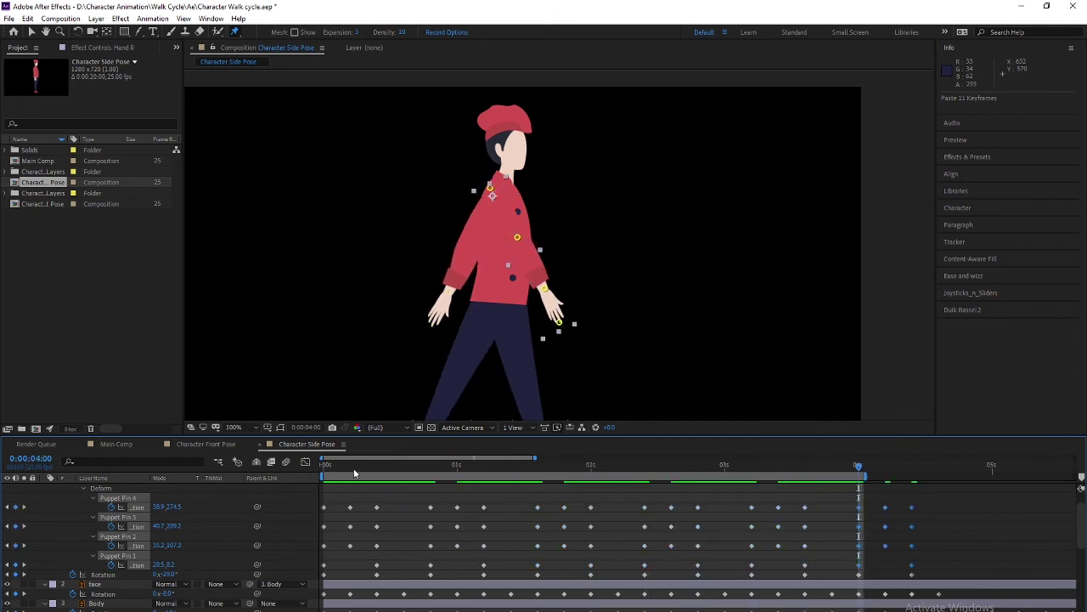
# Step: Preview the walk from the start, go to 0:00:00:05, and select the hand pin keyframes
pyautogui.press('Home')
pyautogui.press('space')
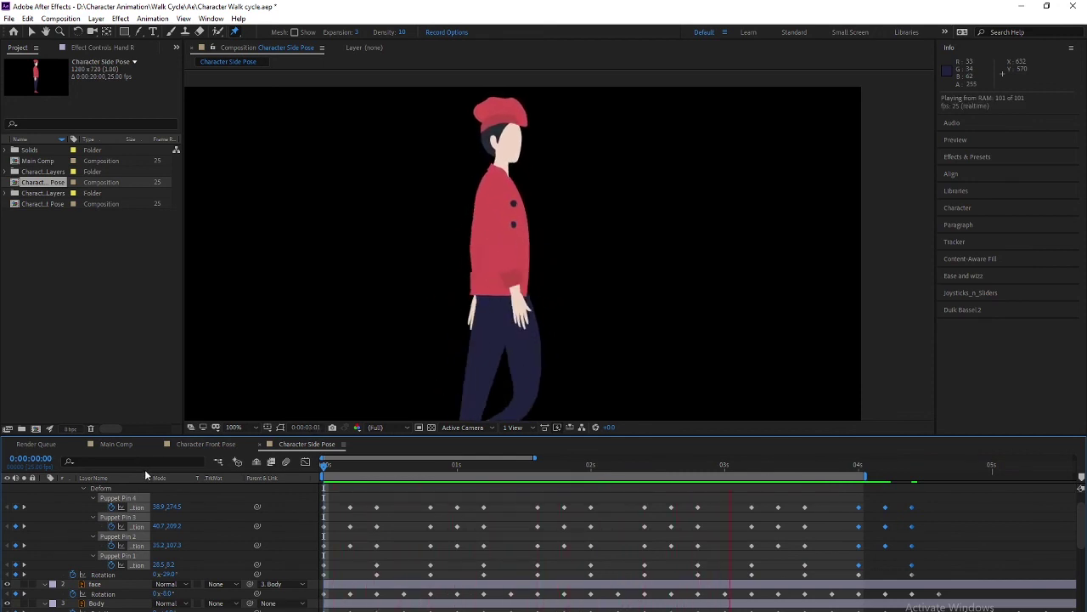
pyautogui.press('space')
pyautogui.click(329, 473)
pyautogui.moveTo(329, 474); pyautogui.dragTo(353, 474)
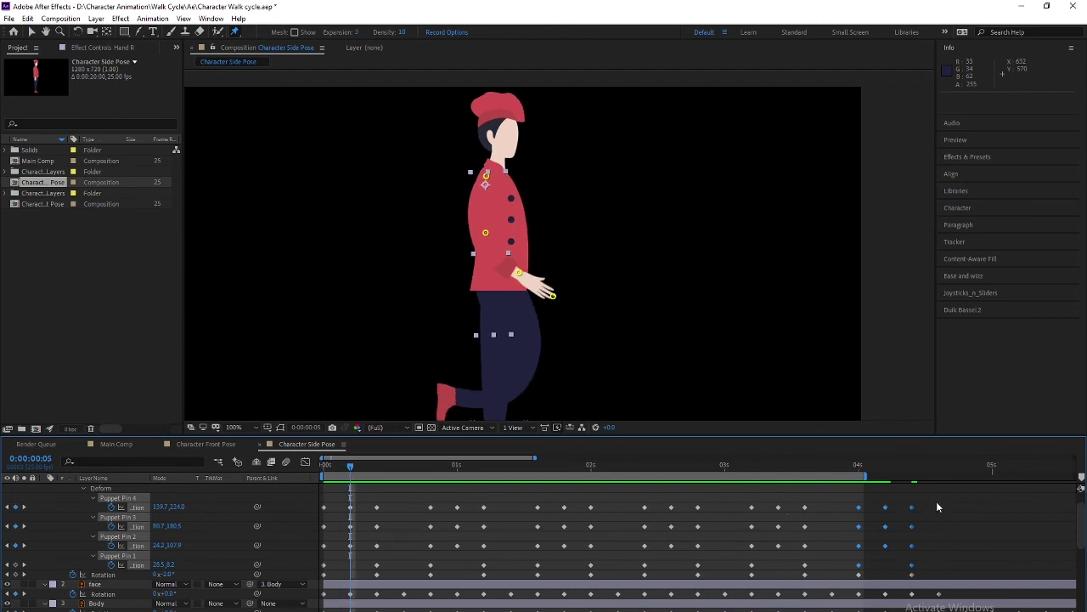
pyautogui.moveTo(936, 501); pyautogui.dragTo(404, 568)
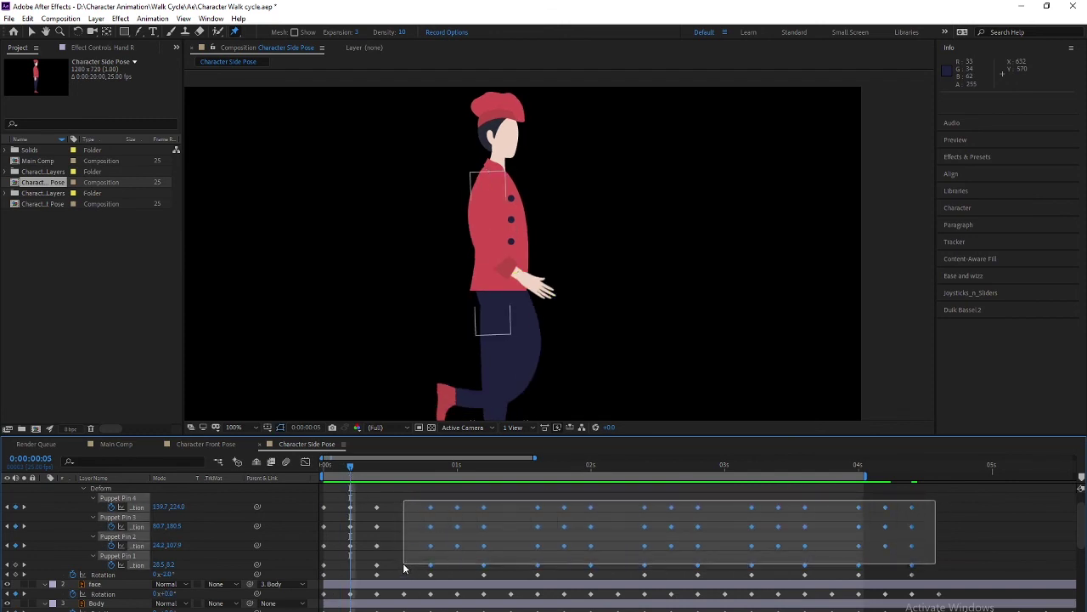
# Step: Delete the later Puppet Pin keyframes, bend the hand down-left at frame 5, and preview the walk
pyautogui.press('Delete')
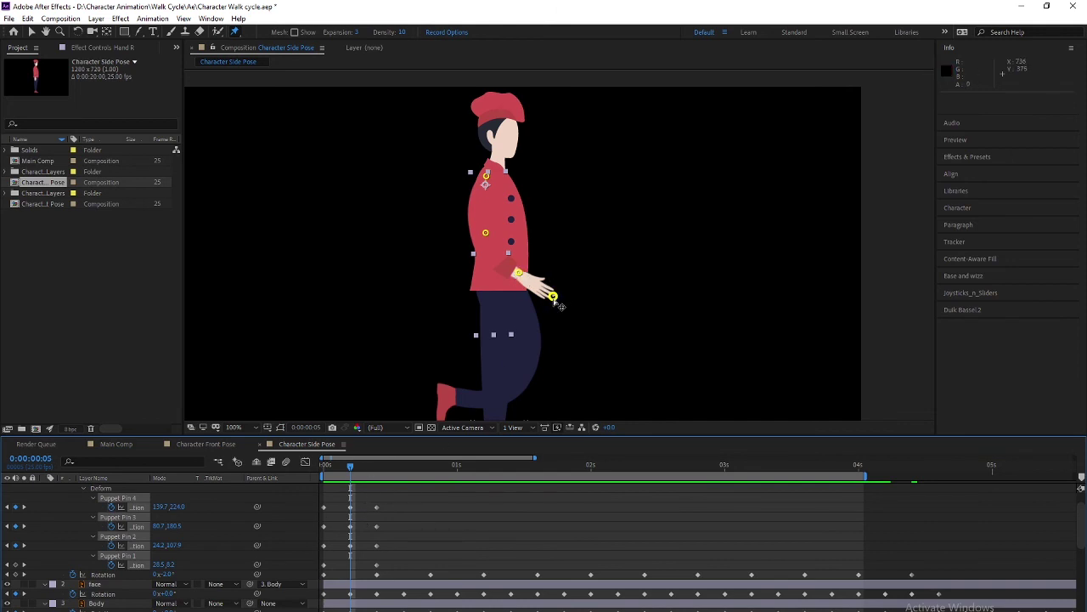
pyautogui.moveTo(553, 295); pyautogui.dragTo(554, 313)
pyautogui.hotkey('ctrl', 'z')
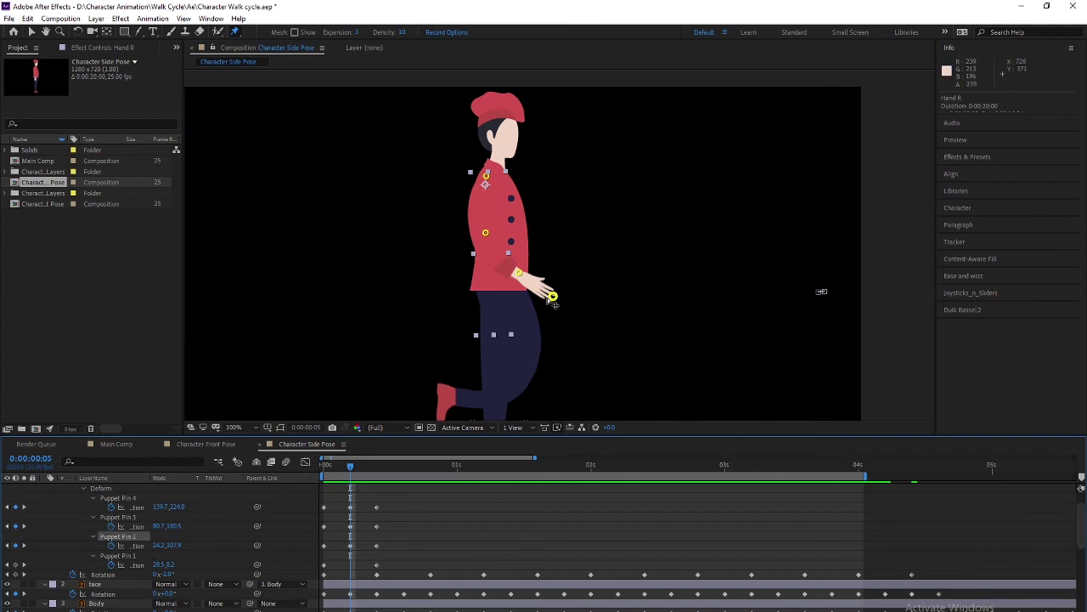
pyautogui.moveTo(553, 294)
pyautogui.mouseDown()
pyautogui.moveTo(544, 305)
pyautogui.moveTo(511, 273)
pyautogui.mouseUp()
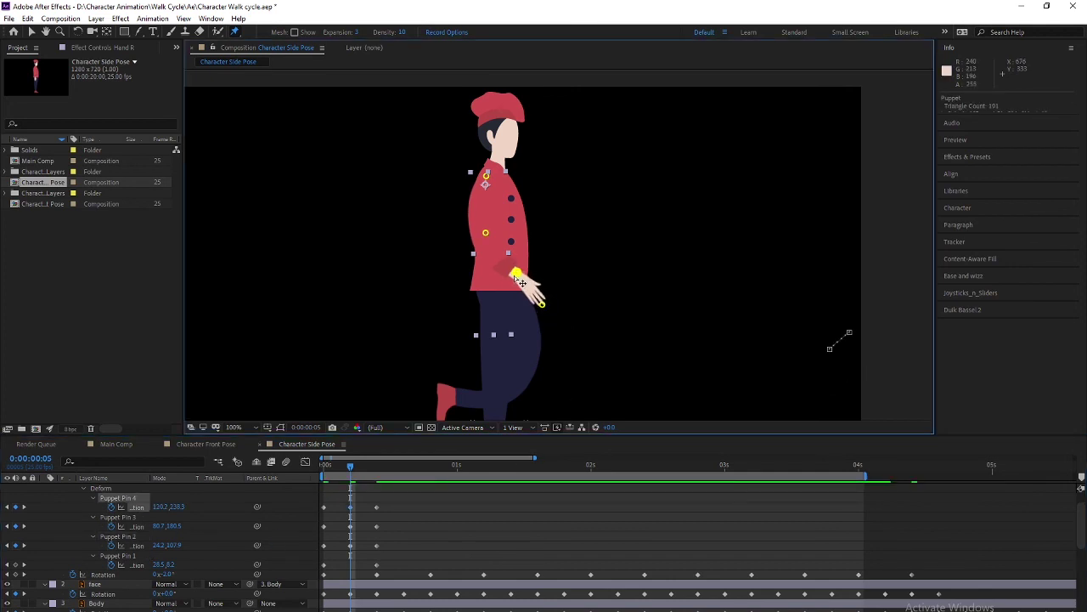
pyautogui.moveTo(332, 475); pyautogui.dragTo(347, 475)
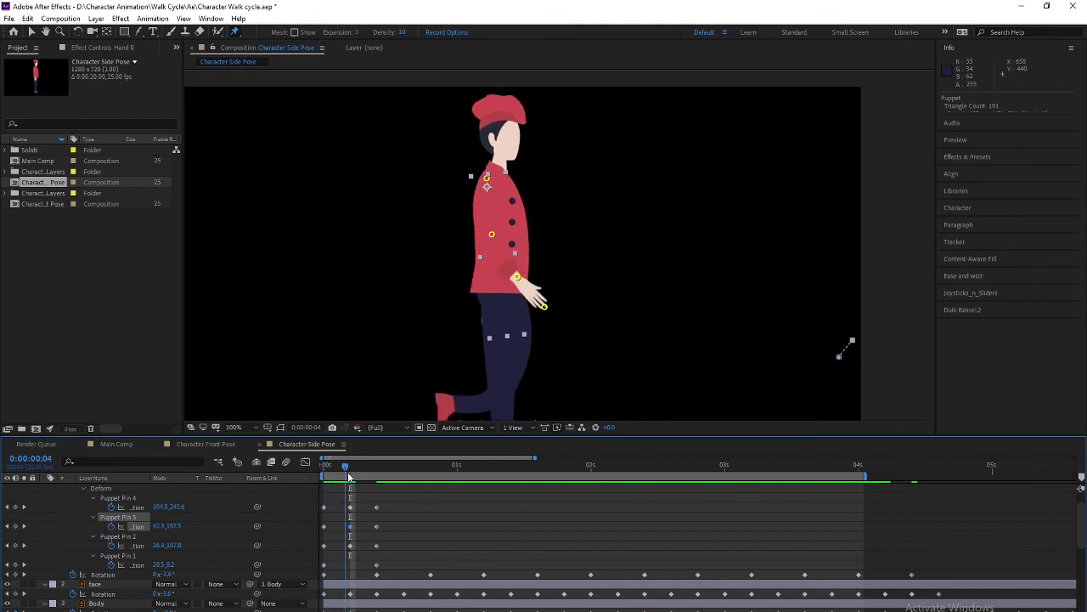
pyautogui.press('space')
pyautogui.press('space')
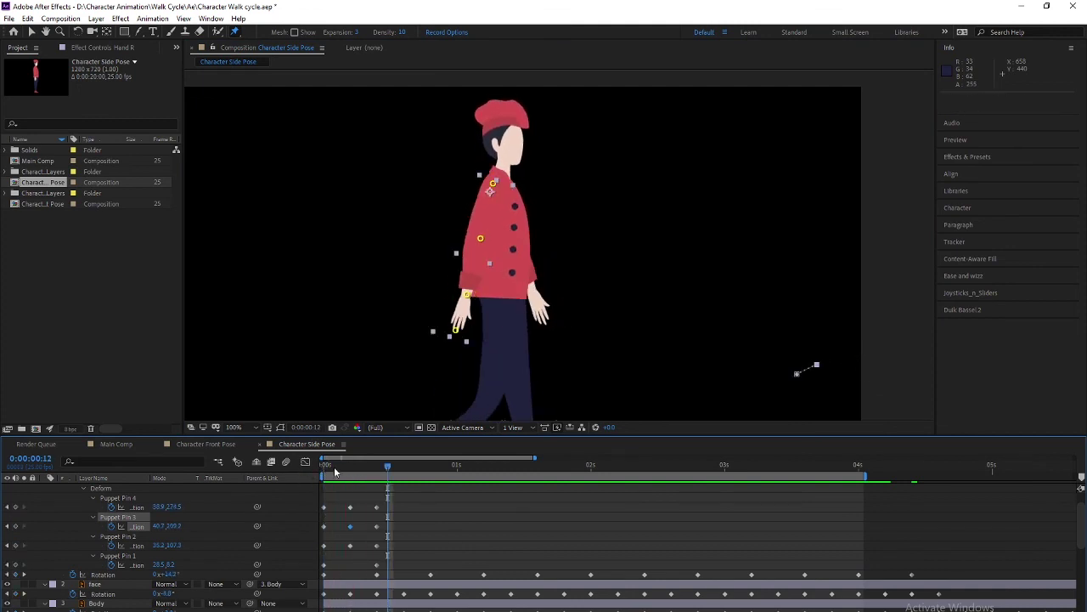
pyautogui.press('space')
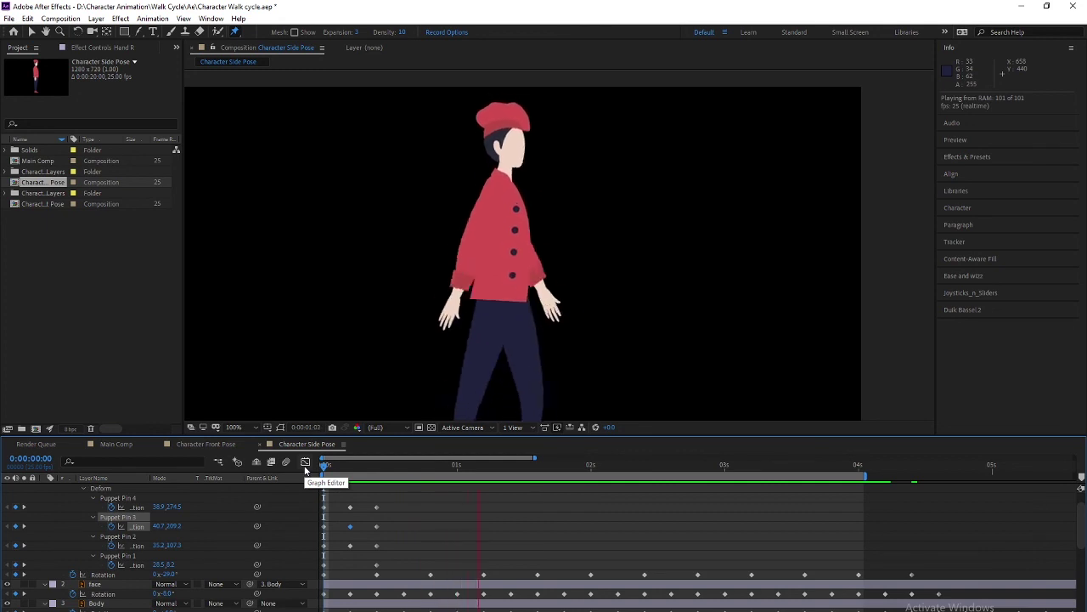
pyautogui.press('space')
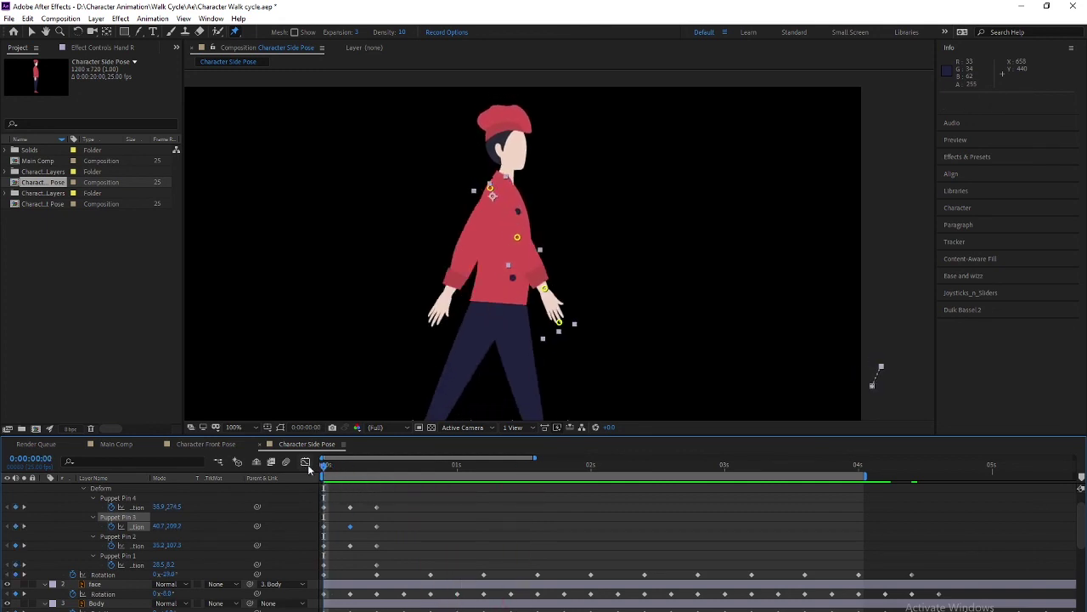
pyautogui.press('space')
pyautogui.press('space')
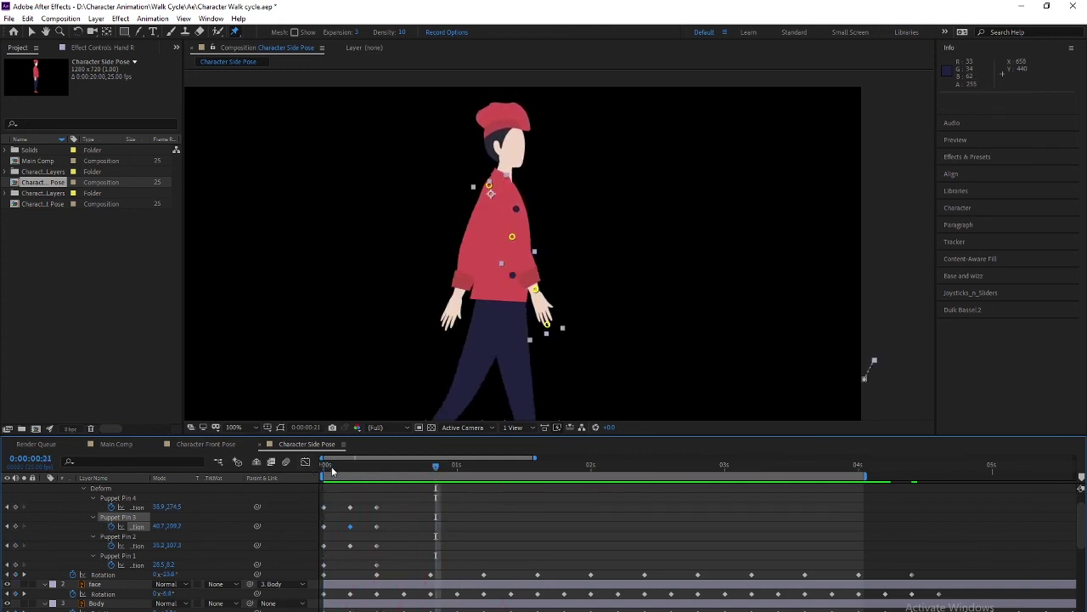
# Step: Remove the hand's puppet-pin keyframes at frame 5
pyautogui.moveTo(333, 471); pyautogui.dragTo(344, 477)
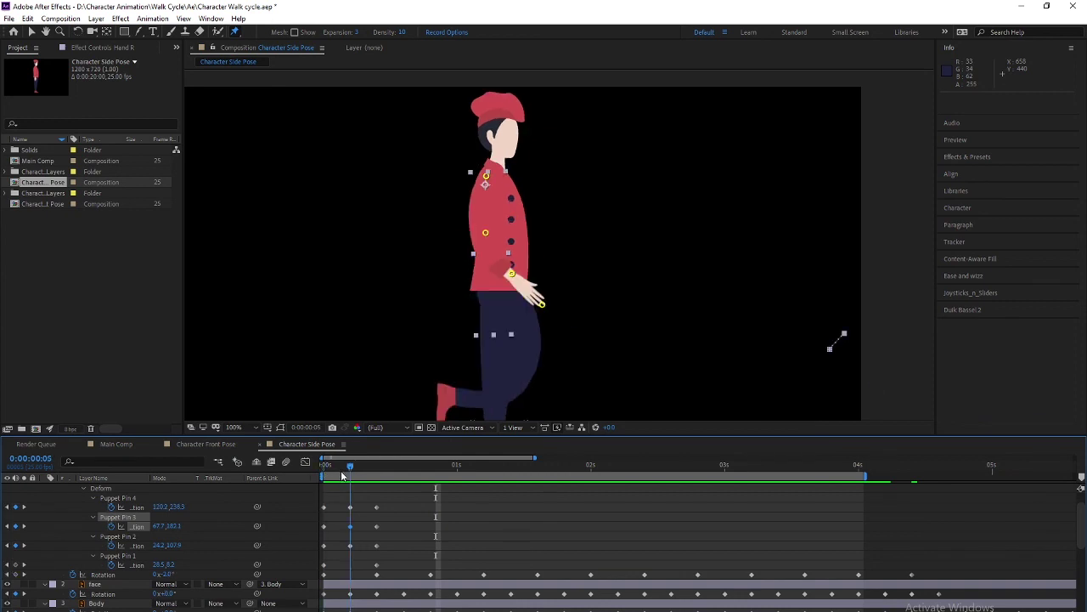
pyautogui.moveTo(360, 498); pyautogui.dragTo(342, 561)
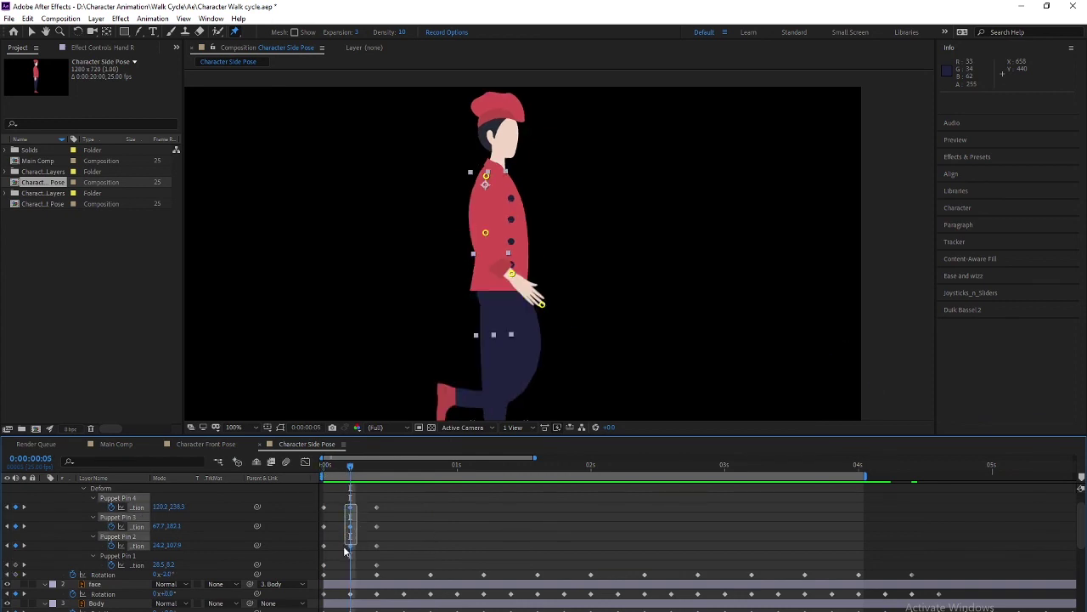
pyautogui.press('Delete')
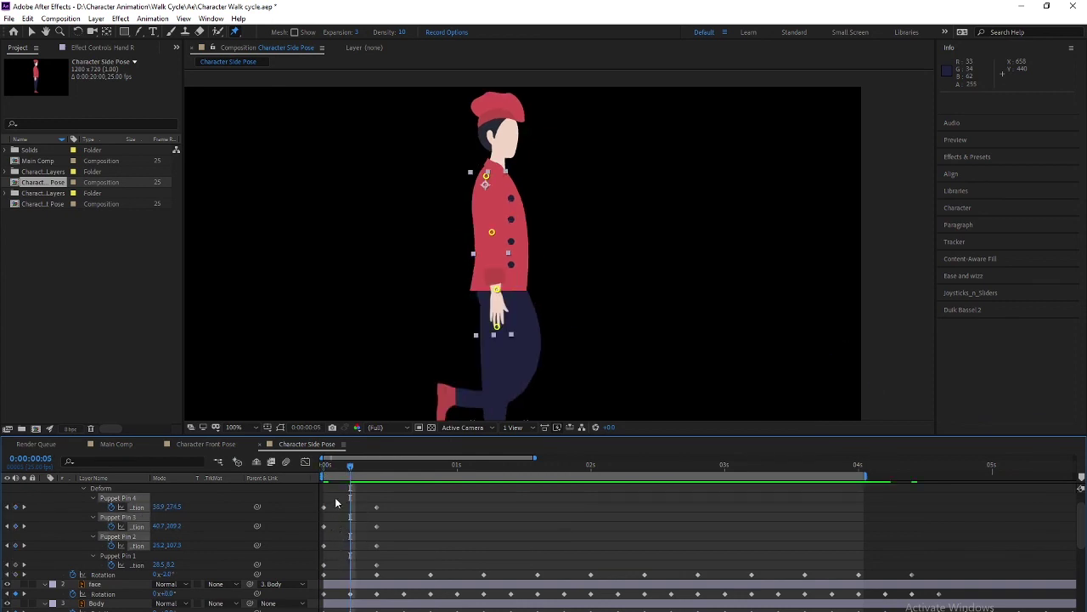
pyautogui.moveTo(335, 503); pyautogui.dragTo(319, 553)
pyautogui.click(363, 545)
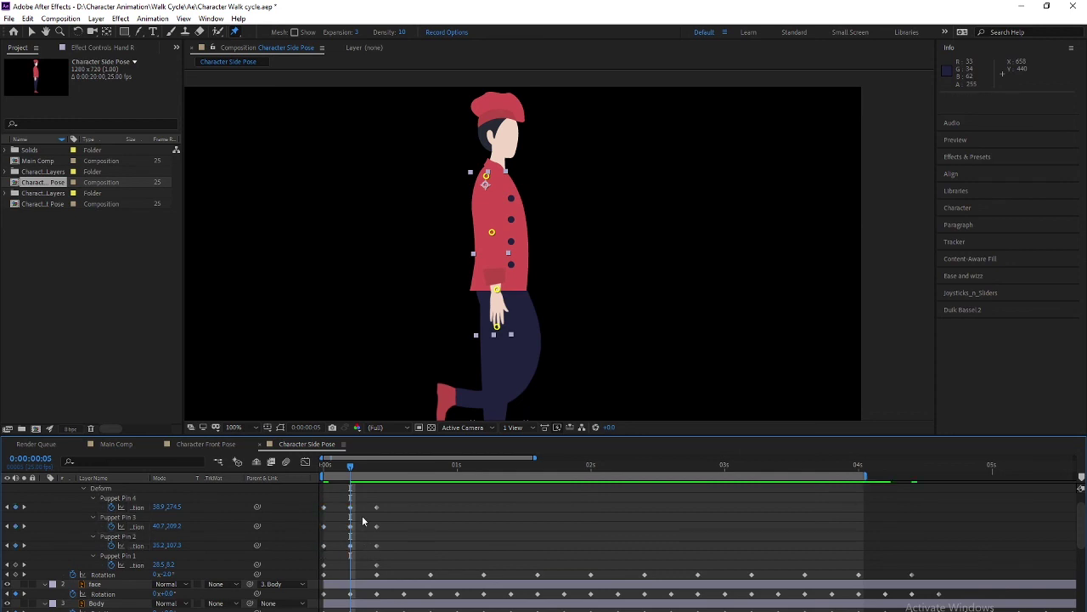
# Step: Re-pose the hand by raising Puppet Pin 3 and nudging the chest pin slightly left
pyautogui.click(132, 517)
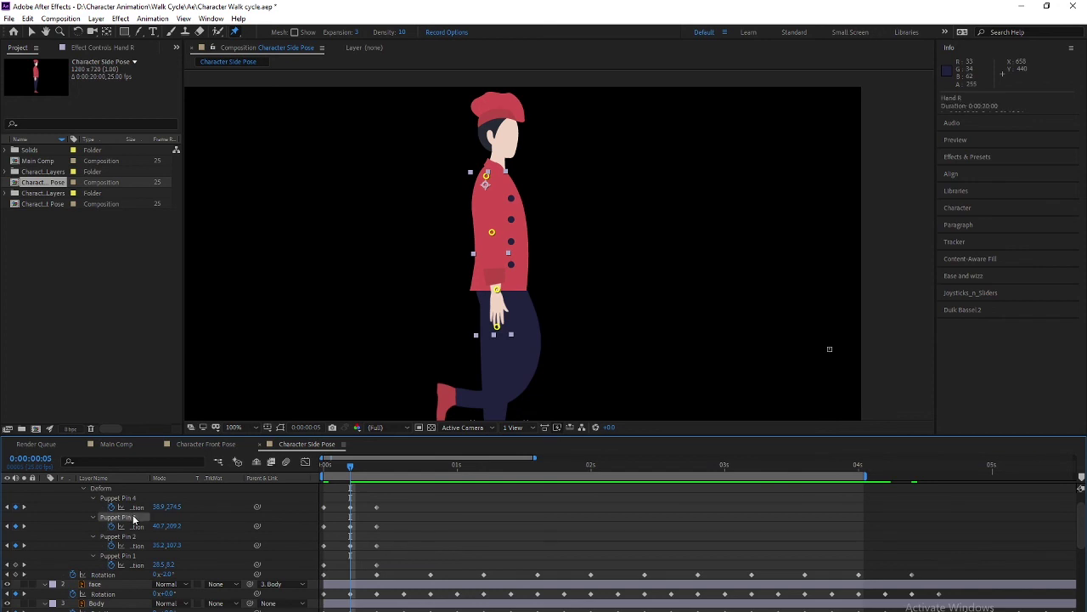
pyautogui.moveTo(503, 334)
pyautogui.mouseDown()
pyautogui.moveTo(531, 316)
pyautogui.moveTo(508, 293)
pyautogui.mouseUp()
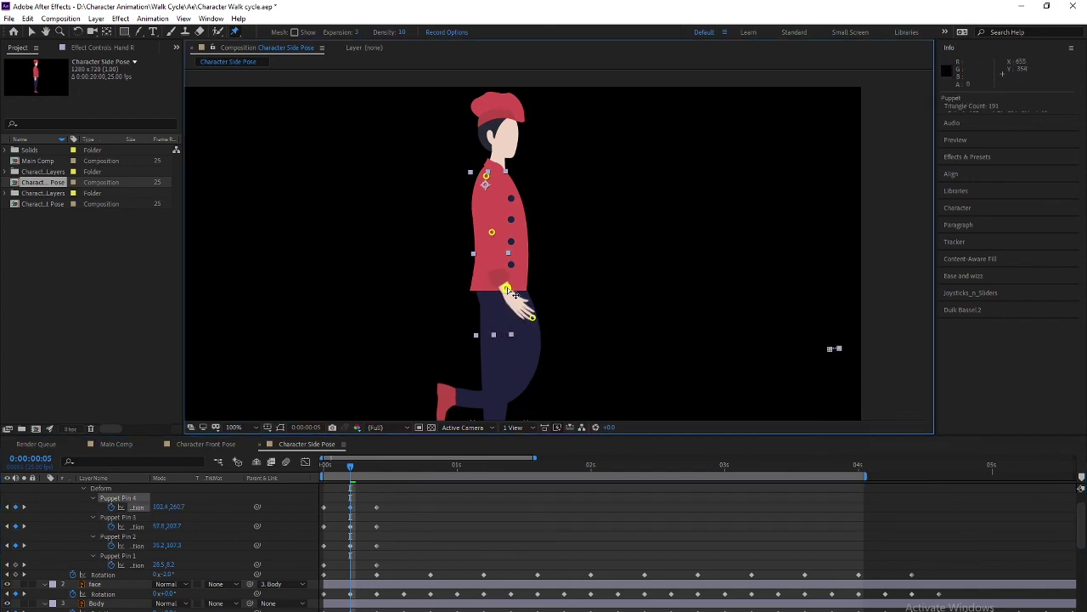
pyautogui.click(492, 233)
pyautogui.moveTo(494, 234); pyautogui.dragTo(486, 237)
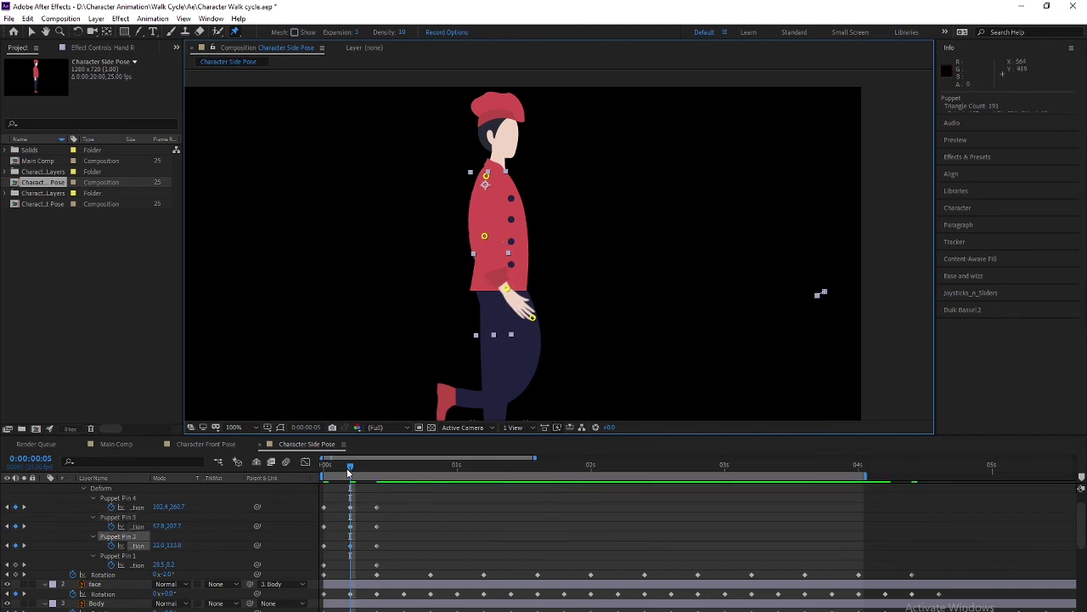
# Step: Preview the walk from the start and select the arm-swing keyframes on the pin rows
pyautogui.moveTo(348, 469); pyautogui.dragTo(324, 469)
pyautogui.press('space')
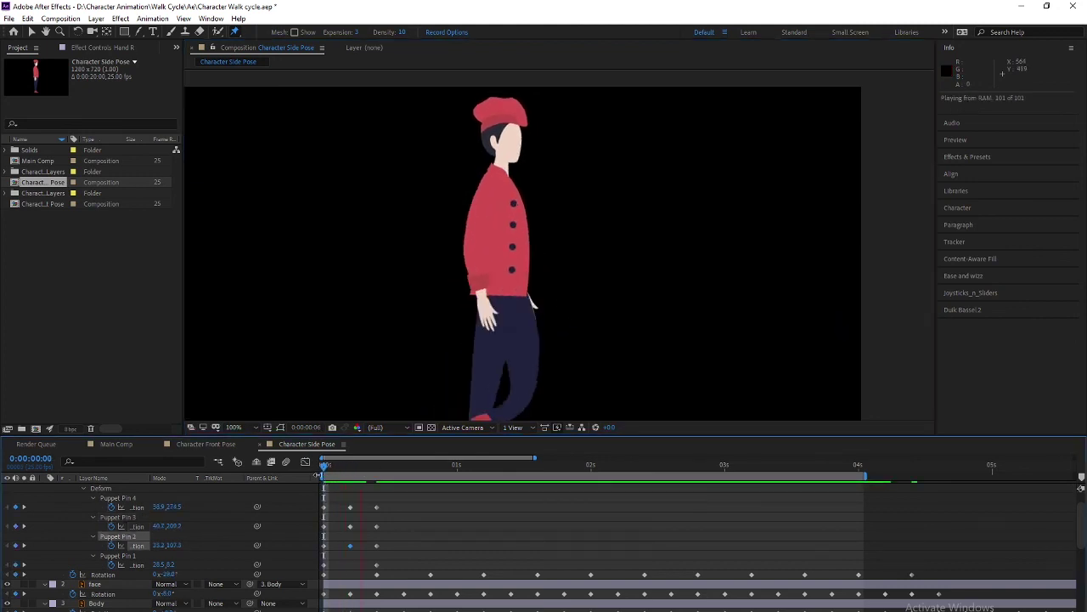
pyautogui.press('space')
pyautogui.moveTo(385, 502); pyautogui.dragTo(309, 568)
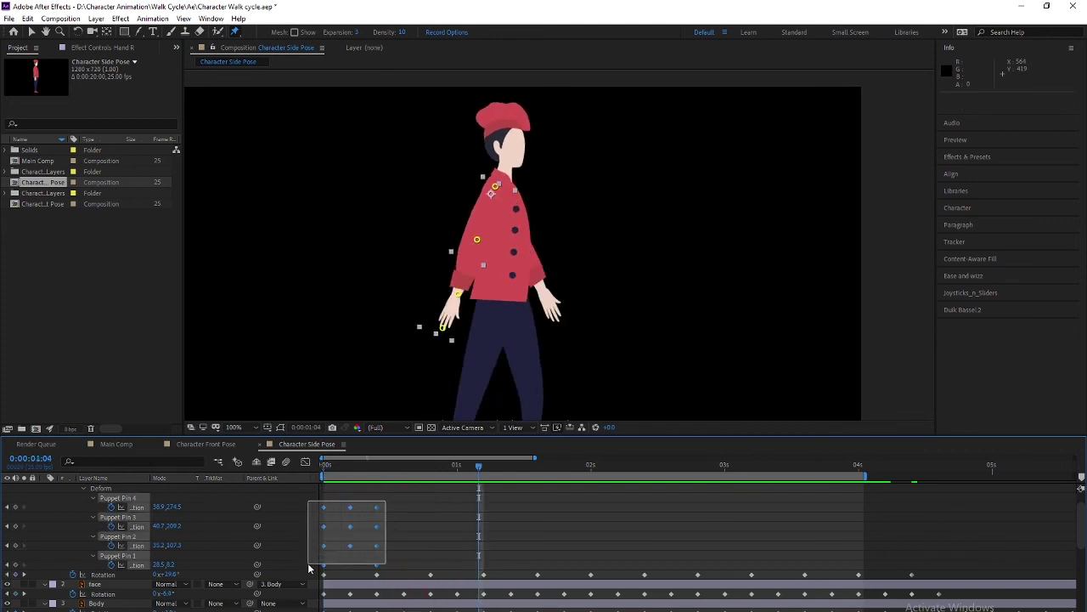
# Step: Paste the swing keyframes at frame 20 and at each following loop point through 4 seconds
pyautogui.click(425, 469)
pyautogui.hotkey('ctrl', 'v')
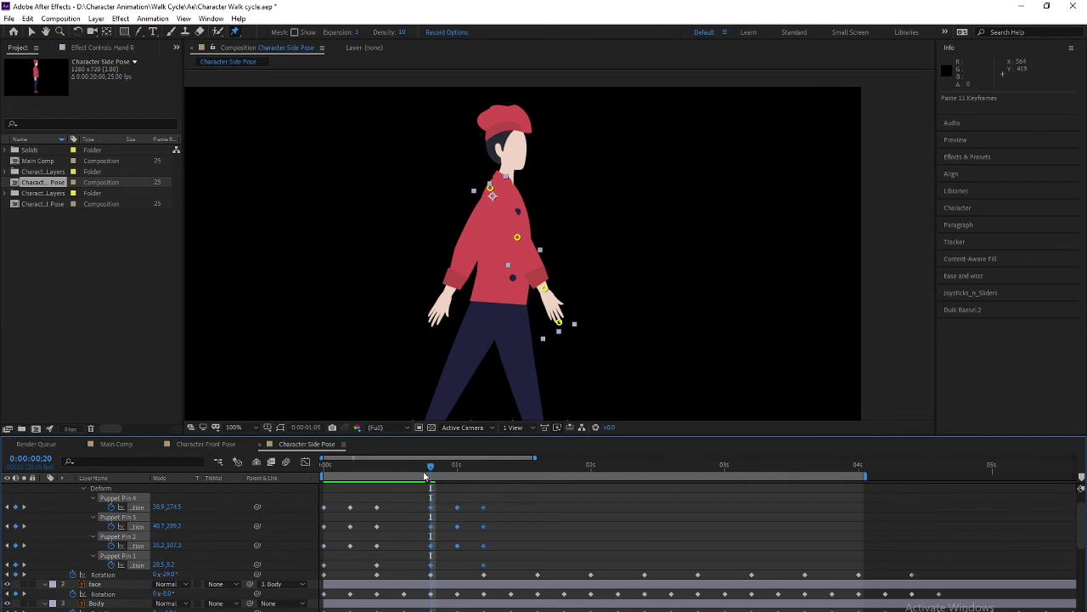
pyautogui.press('space')
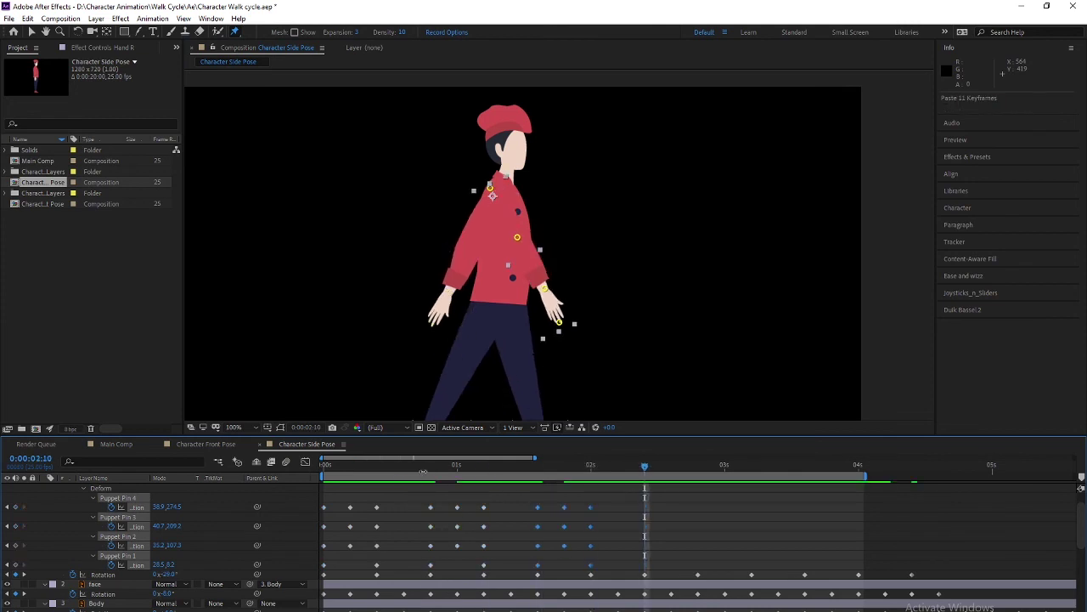
pyautogui.hotkey('ctrl', 'v')
pyautogui.hotkey('shift', 'pagedown')
pyautogui.hotkey('shift', 'pagedown')
pyautogui.hotkey('ctrl', 'v')
pyautogui.hotkey('shift', 'pagedown')
pyautogui.hotkey('shift', 'pagedown')
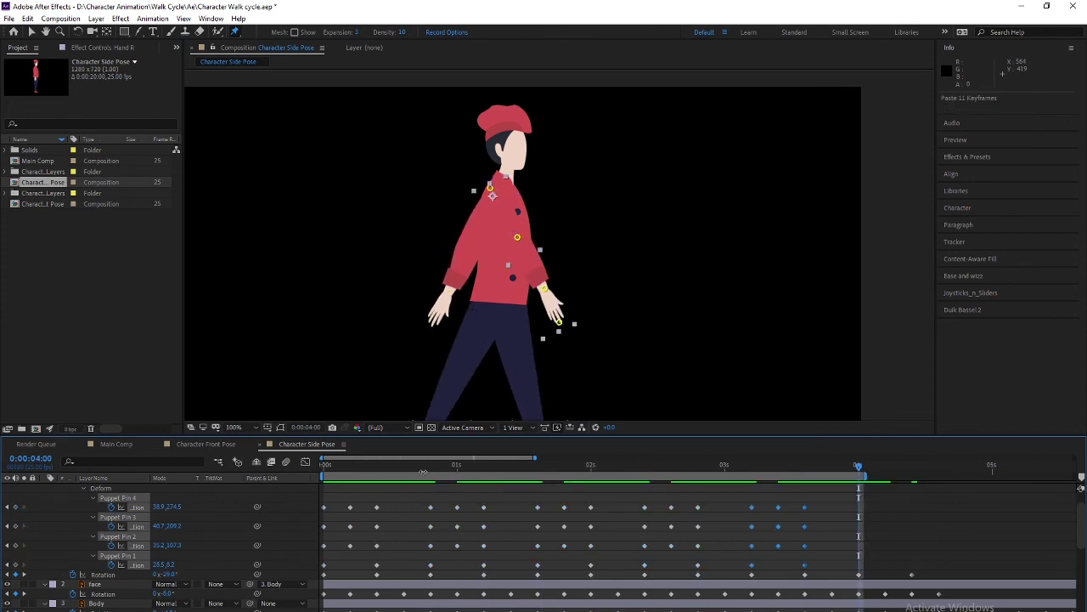
pyautogui.hotkey('ctrl', 'v')
# Step: Preview the looping arm swing, checking from frame 10, then return to the first frame
pyautogui.press('space')
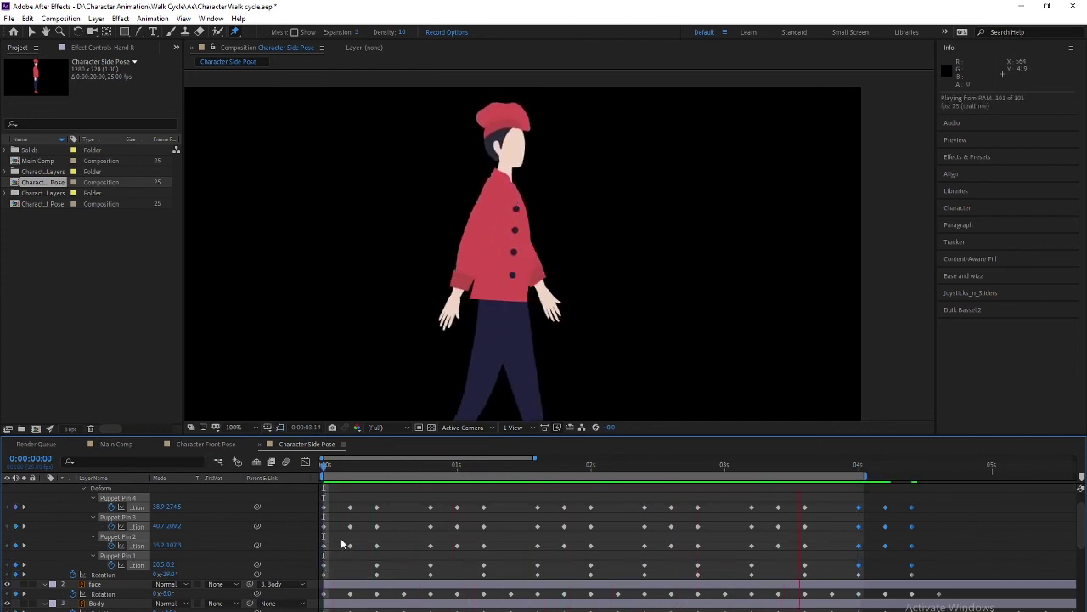
pyautogui.press('space')
pyautogui.click(344, 475)
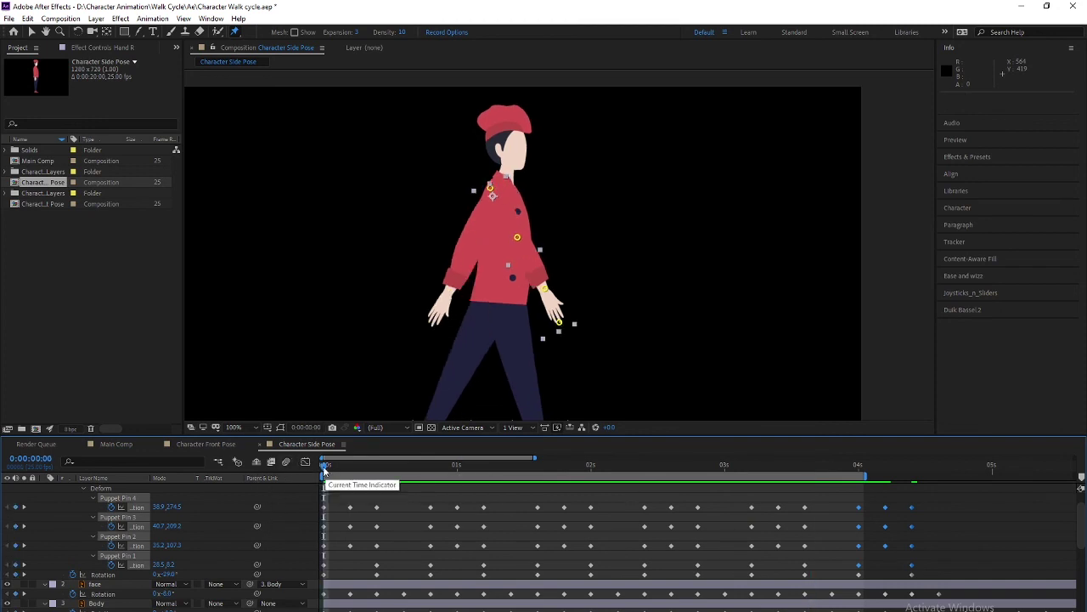
pyautogui.moveTo(341, 474); pyautogui.dragTo(382, 482)
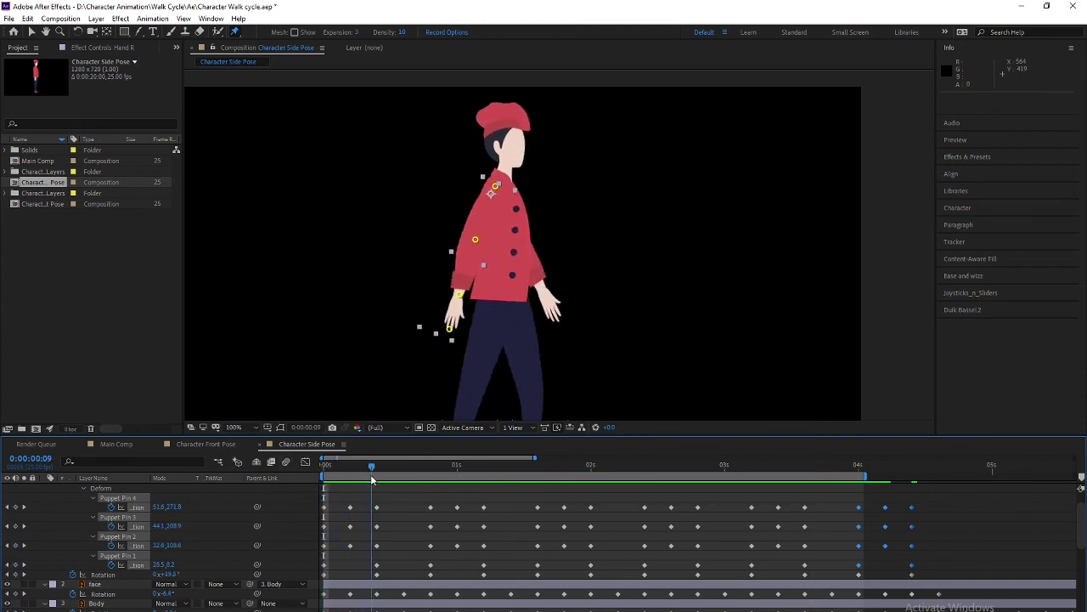
pyautogui.press('space')
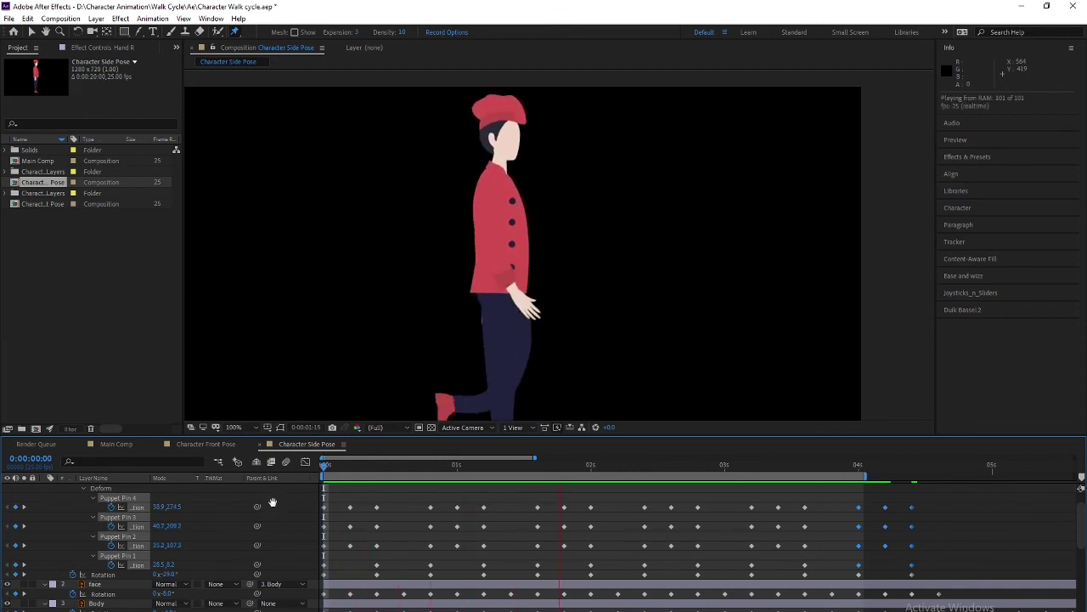
pyautogui.press('space')
pyautogui.press('Home')
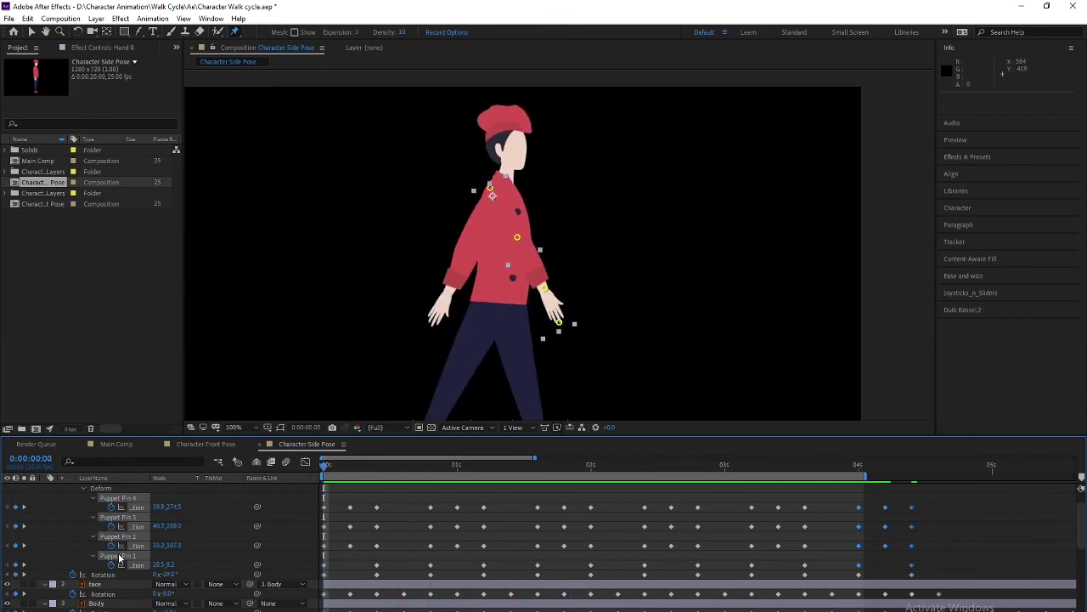
# Step: Select the back hand layer, Hand L, in the layer list
pyautogui.scroll(-2, 111, 556)
pyautogui.scroll(-2, 112, 556)
pyautogui.click(84, 567)
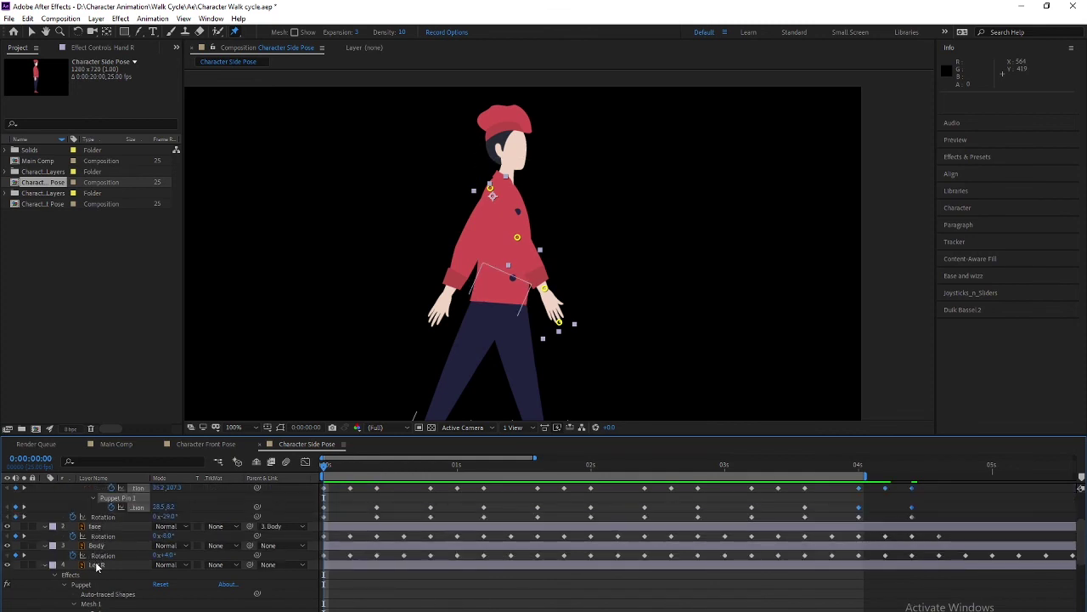
pyautogui.scroll(-3, 95, 561)
pyautogui.scroll(-2, 95, 556)
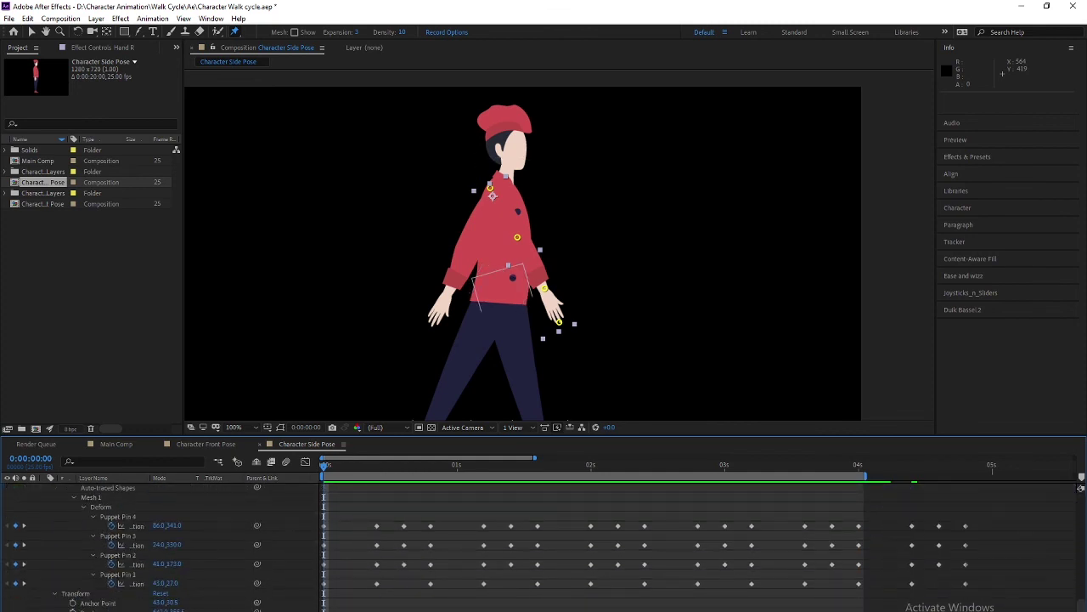
pyautogui.click(437, 312)
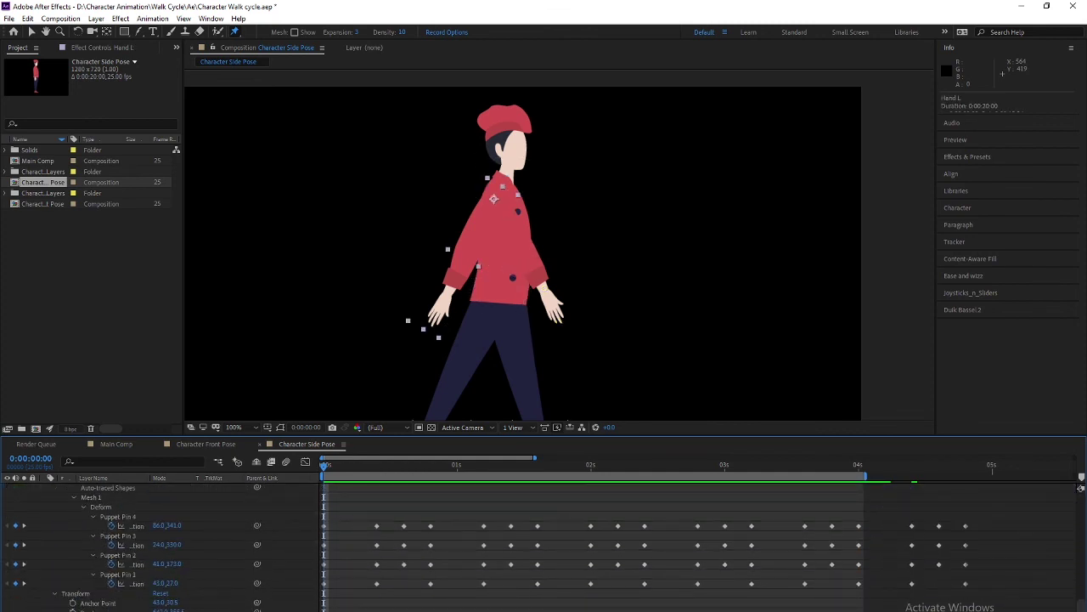